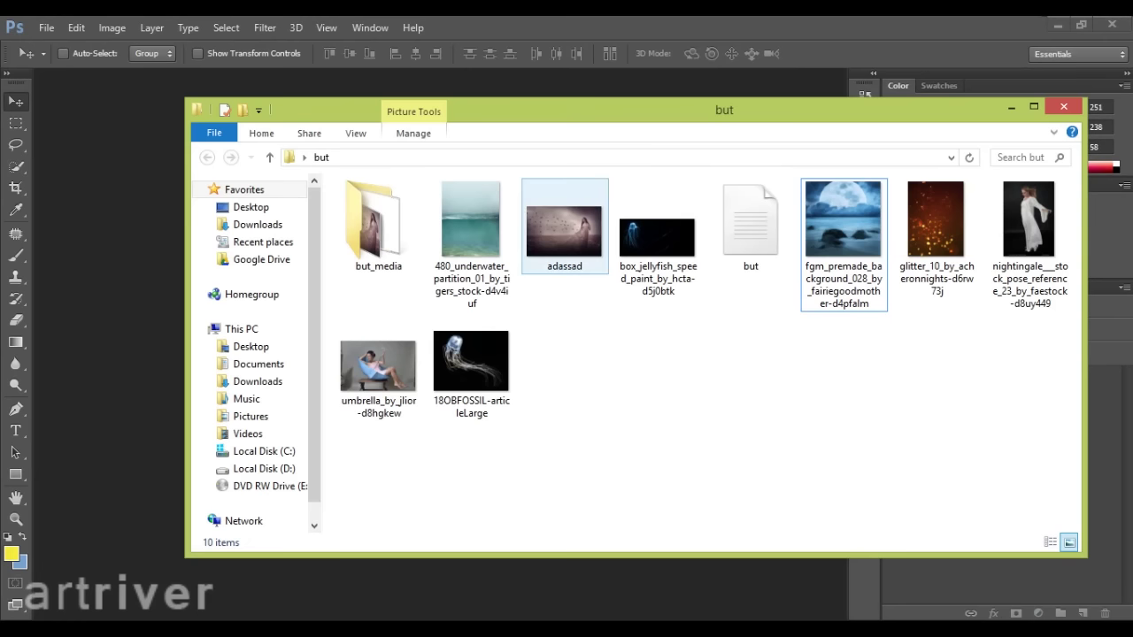
Open umbrella_by_jlior-d8hgkew.jpg as a Photoshop document and zoom in on it
drag(377, 364, 133, 337)
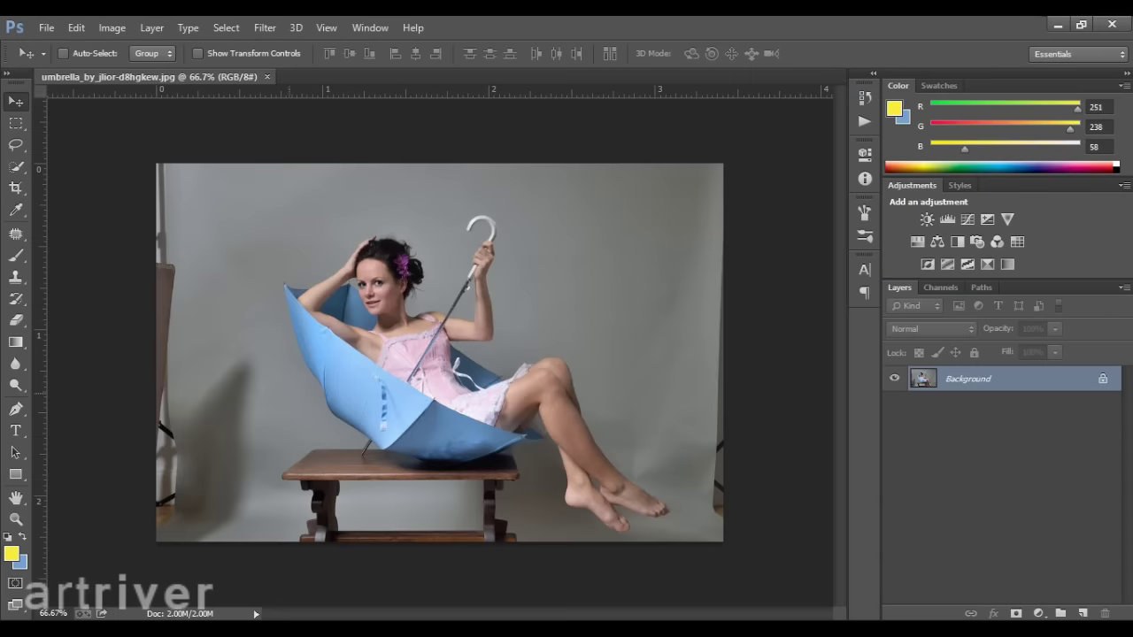
scroll(370, 399, up, 2)
scroll(370, 400, up, 2)
scroll(370, 399, up, 2)
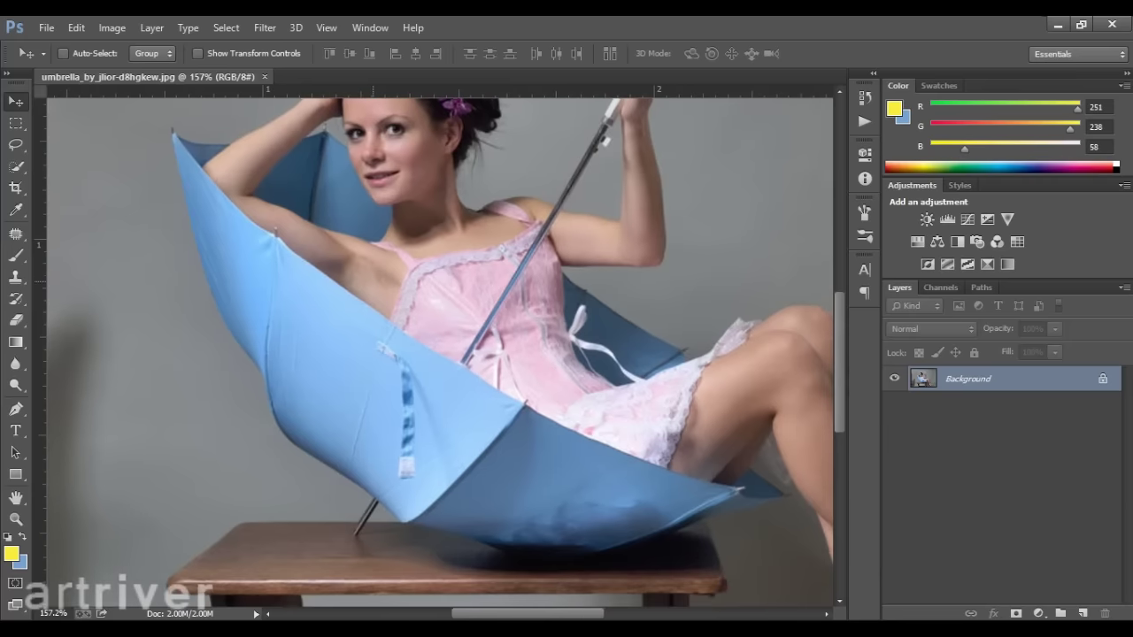
scroll(370, 399, up, 1)
key(p)
scroll(174, 170, up, 2)
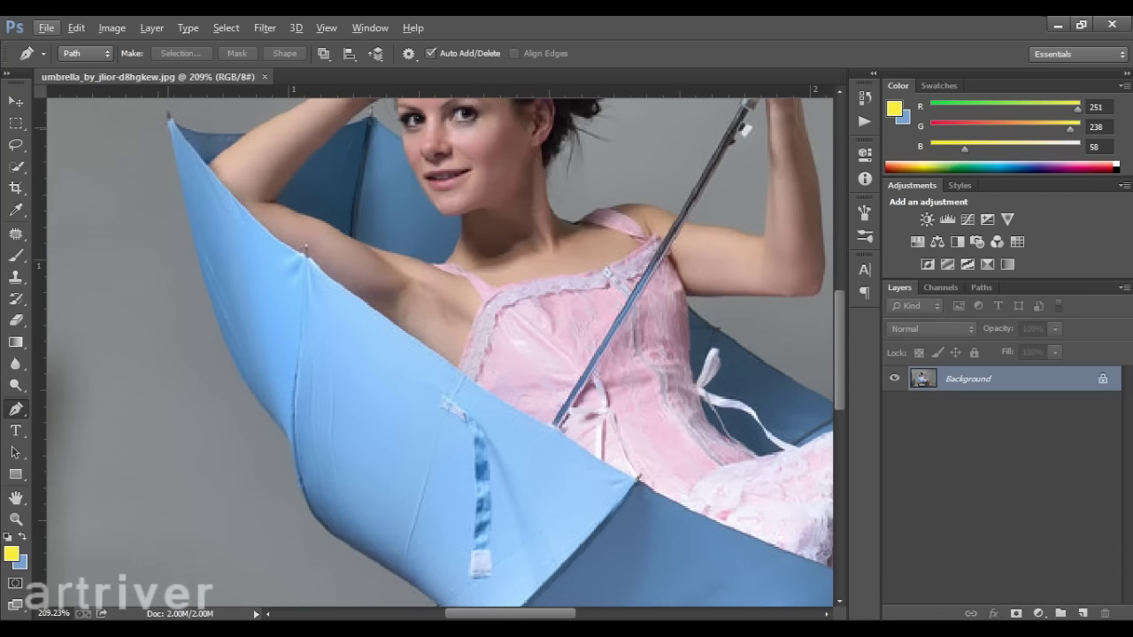
Start the pen path at the umbrella tip, tracing its underside and the leg down to the heel
click(168, 118)
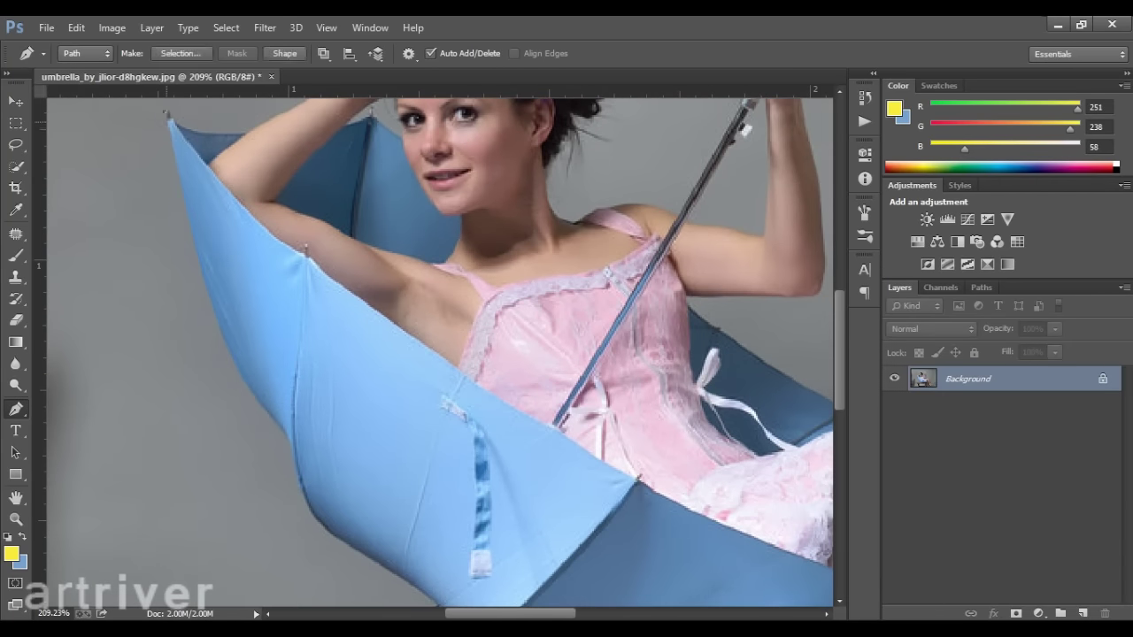
scroll(291, 457, up, 2)
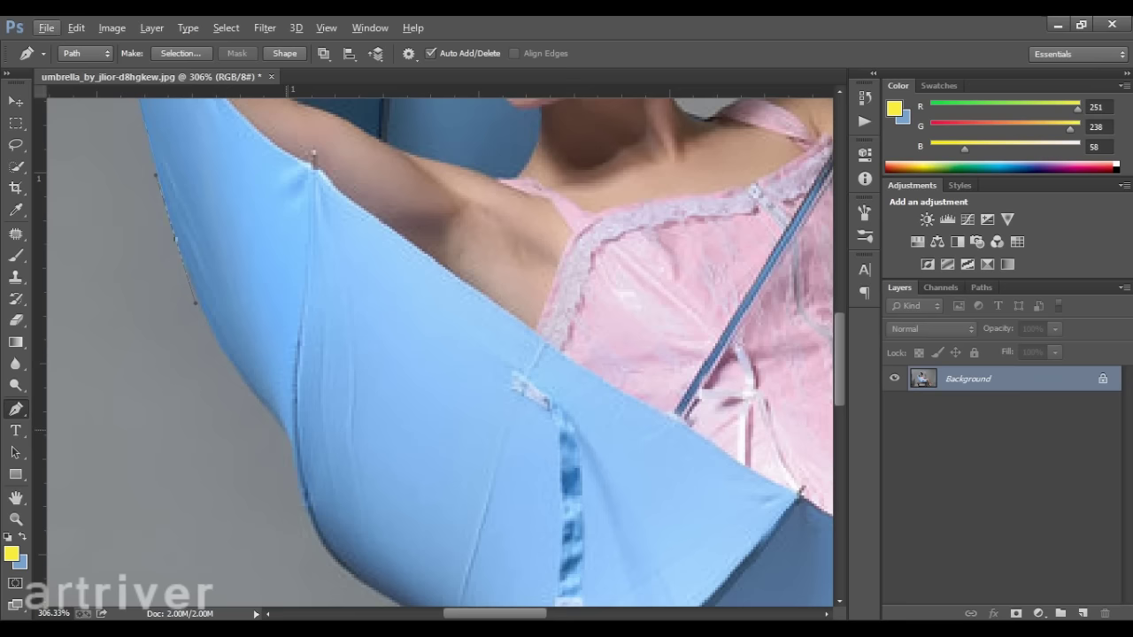
drag(325, 549, 283, 319)
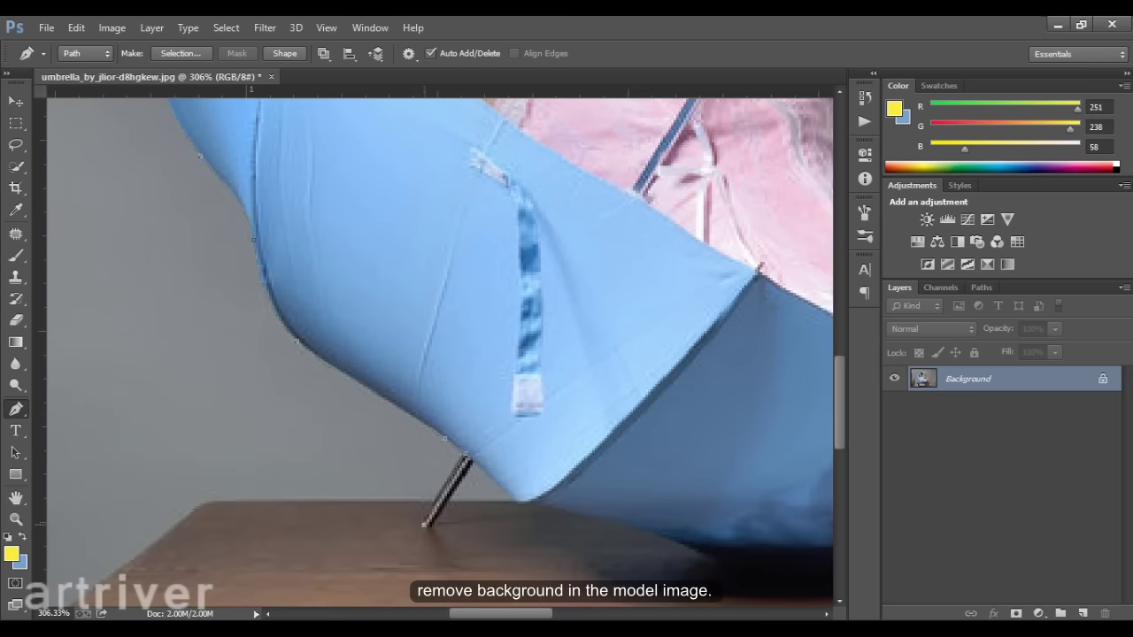
drag(531, 531, 304, 327)
click(384, 309)
drag(456, 241, 545, 234)
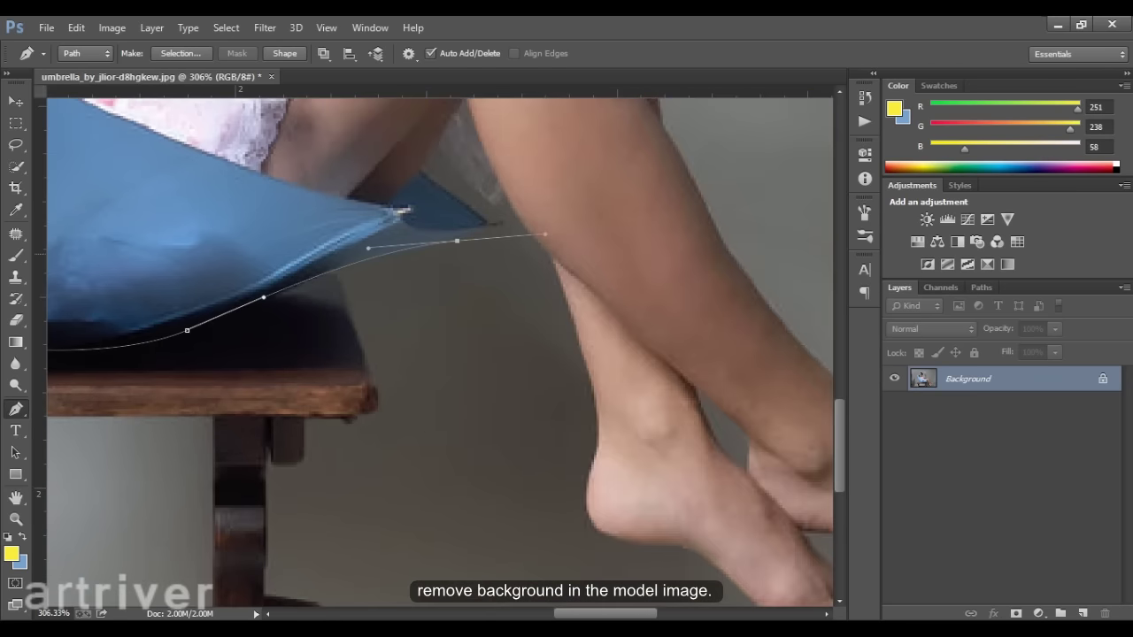
drag(460, 177, 438, 234)
click(442, 155)
click(571, 452)
drag(575, 509, 478, 285)
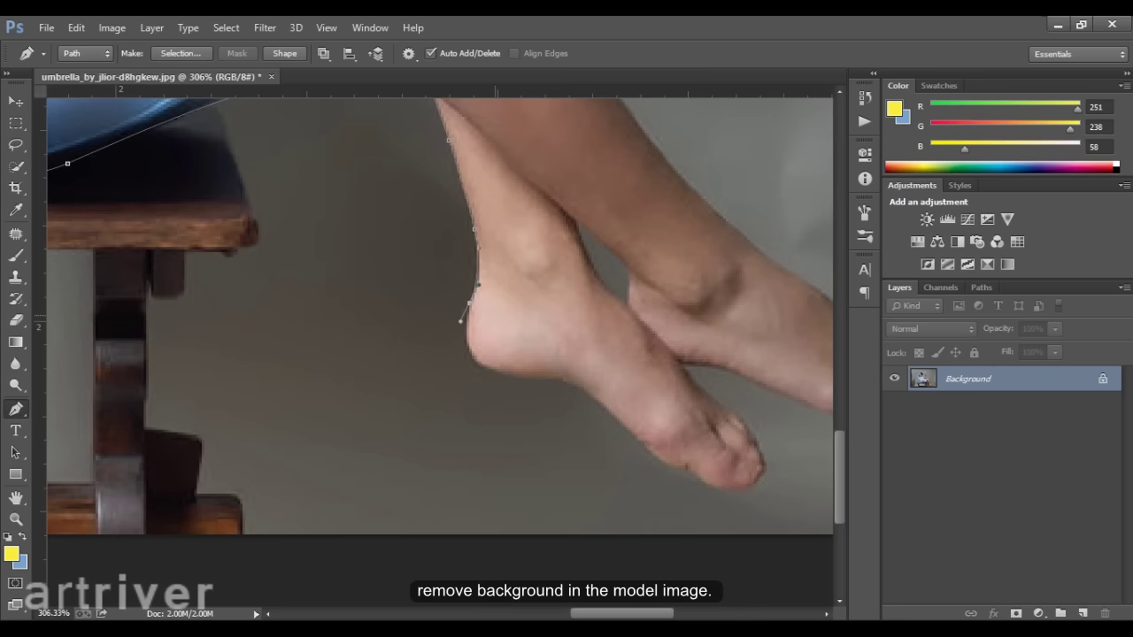
Continue the path around the umbrella handle's hook and the hand below it
scroll(440, 316, up, 3)
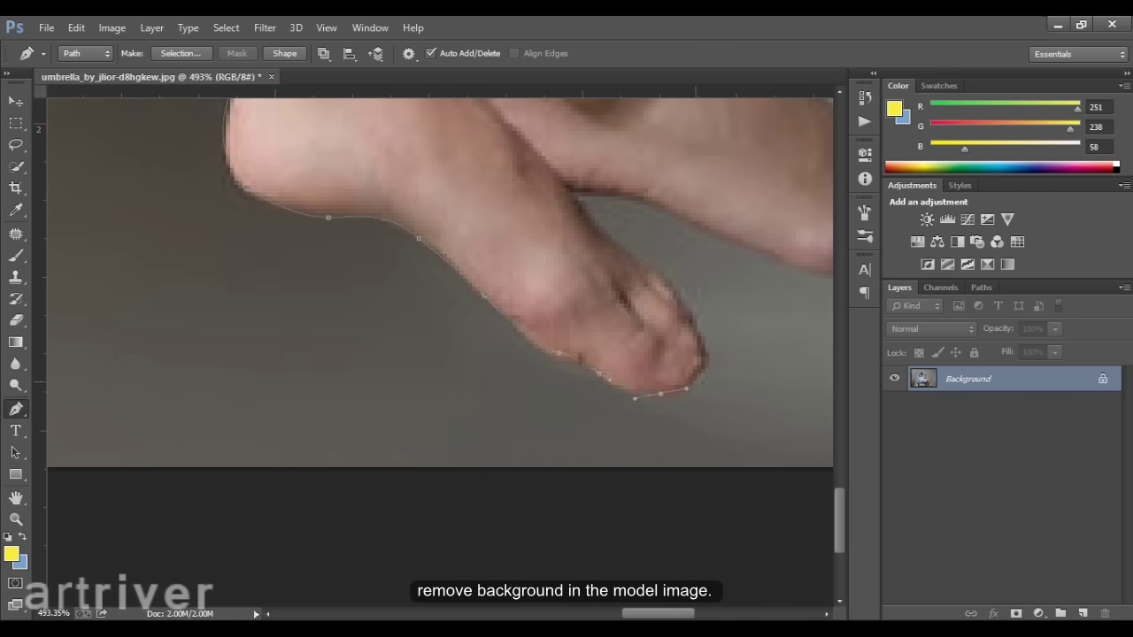
scroll(440, 288, down, 2)
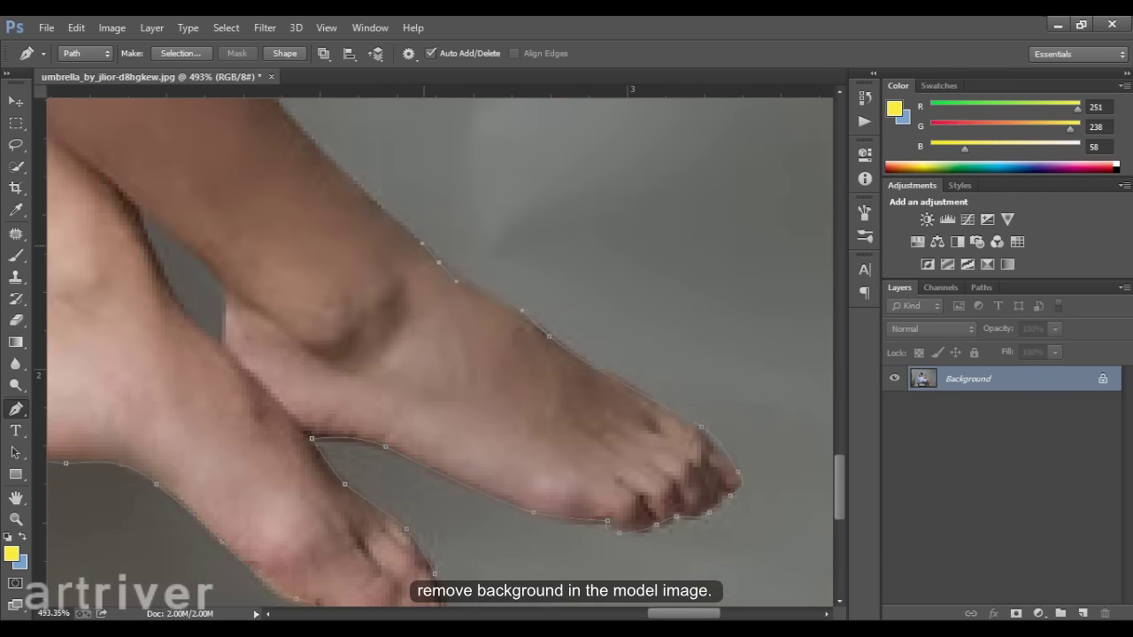
scroll(440, 288, down, 2)
scroll(439, 288, down, 2)
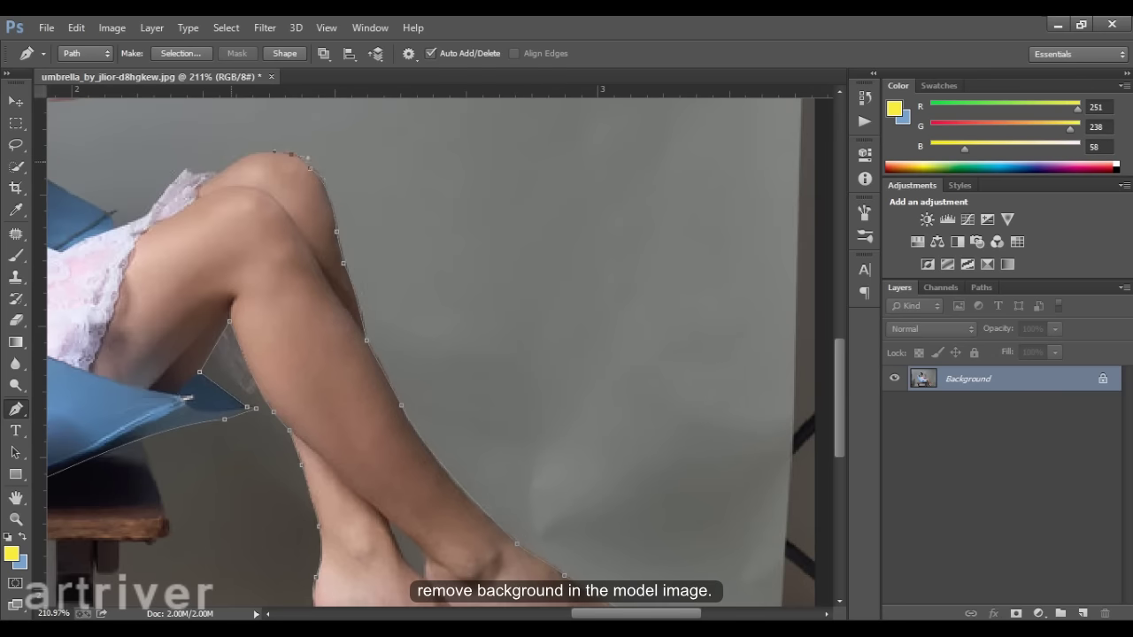
scroll(265, 212, up, 1)
scroll(266, 213, up, 1)
scroll(461, 367, up, 1)
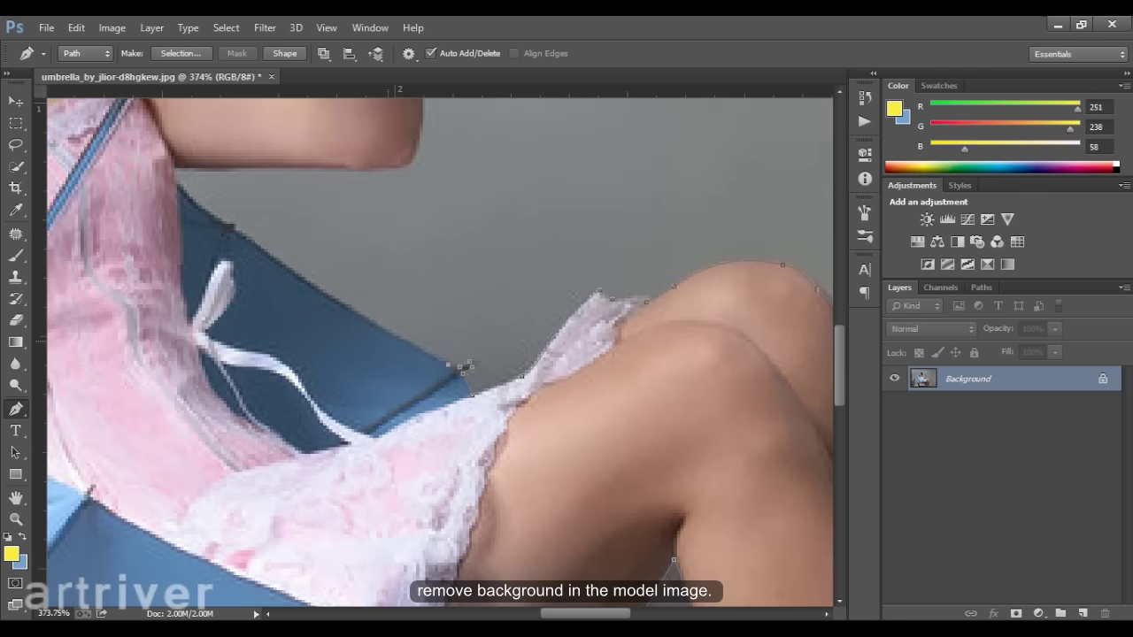
scroll(461, 366, up, 3)
scroll(461, 366, up, 3)
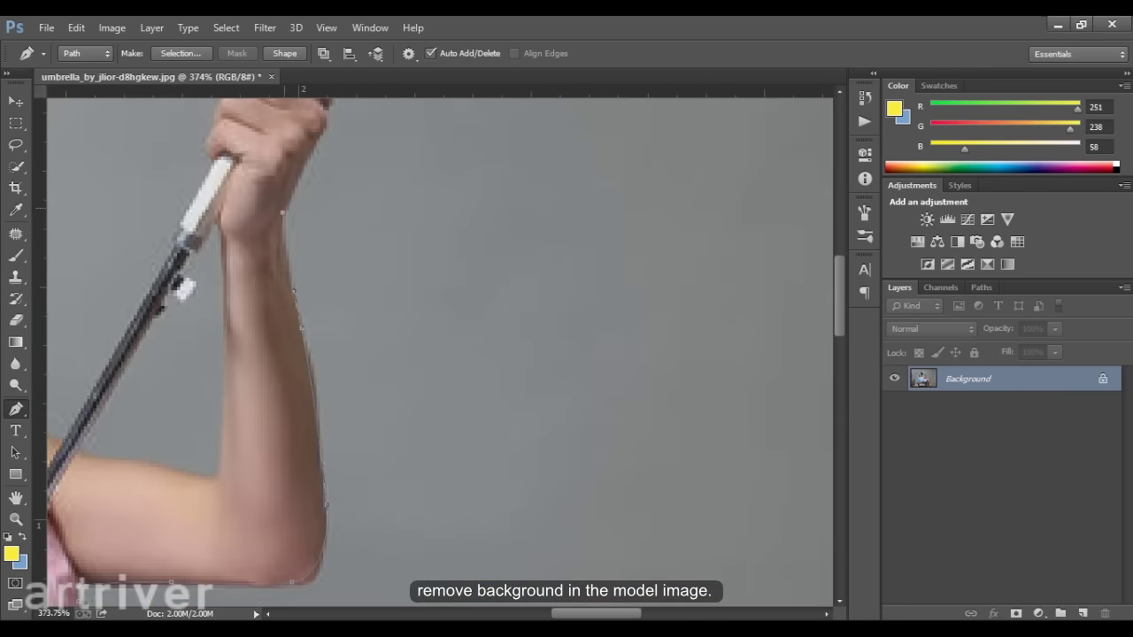
scroll(461, 367, up, 1)
scroll(461, 366, up, 5)
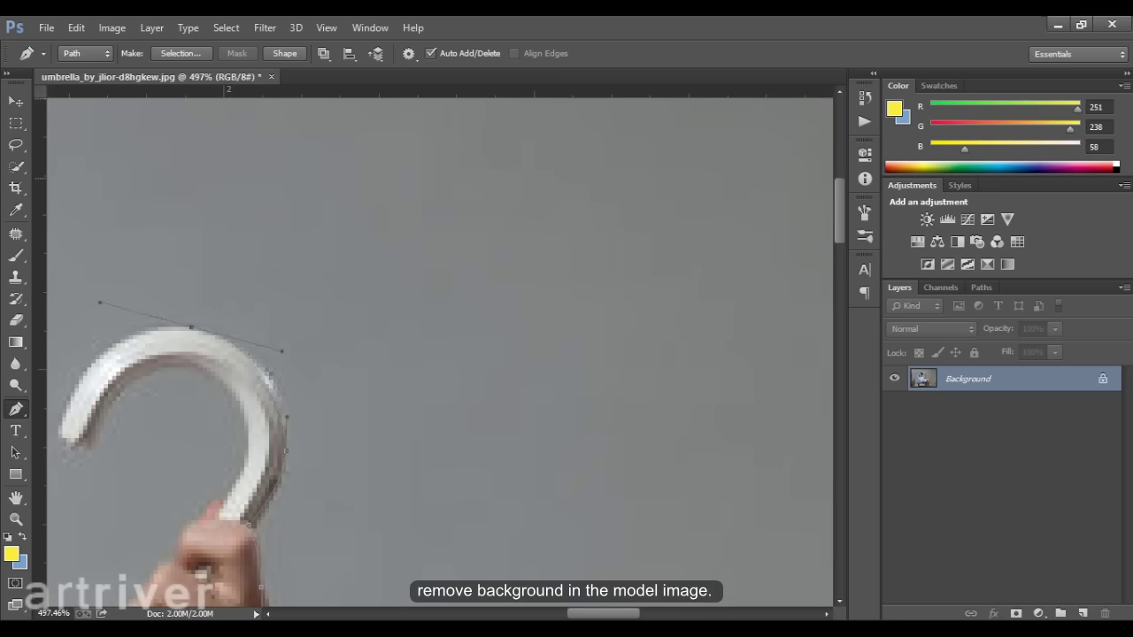
drag(177, 416, 478, 368)
drag(550, 389, 547, 428)
drag(547, 429, 573, 316)
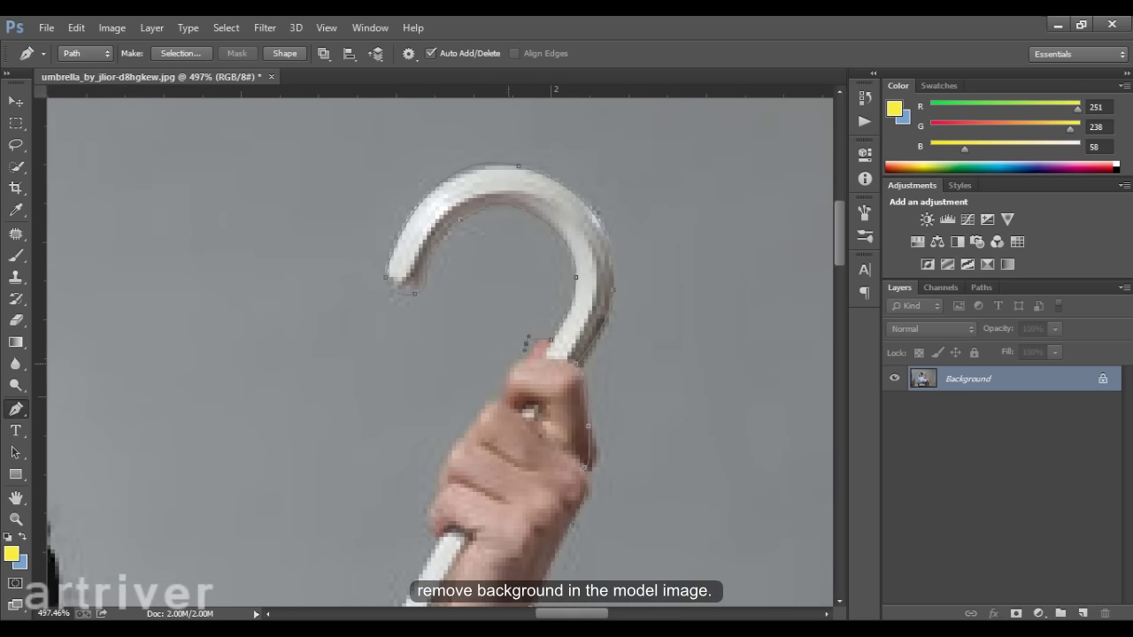
drag(527, 352, 574, 292)
Extend the path along the hair, shoulder and raised arm holding the handle
mouse_move(398, 531)
mouse_down()
mouse_move(522, 168)
mouse_move(611, 115)
mouse_up()
drag(188, 380, 382, 212)
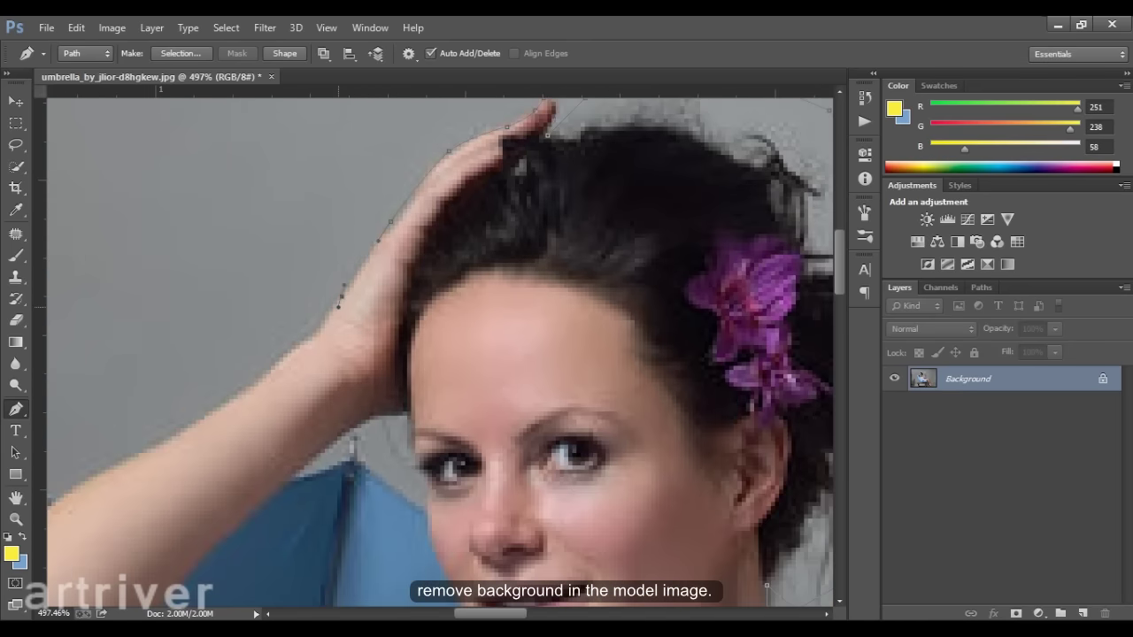
drag(319, 327, 699, 124)
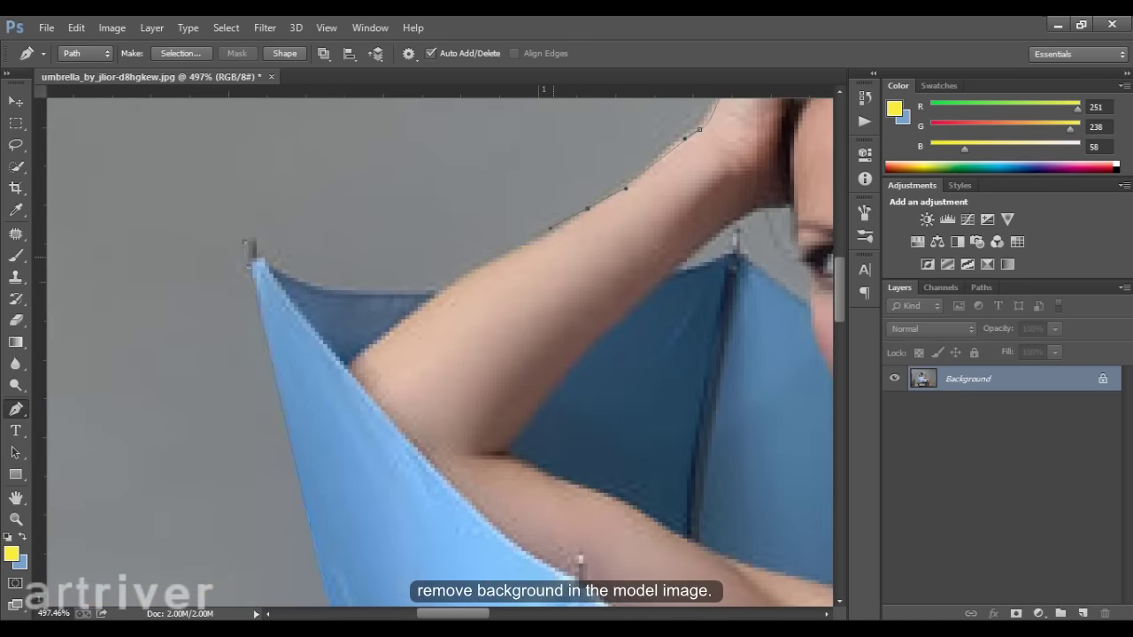
drag(619, 354, 374, 358)
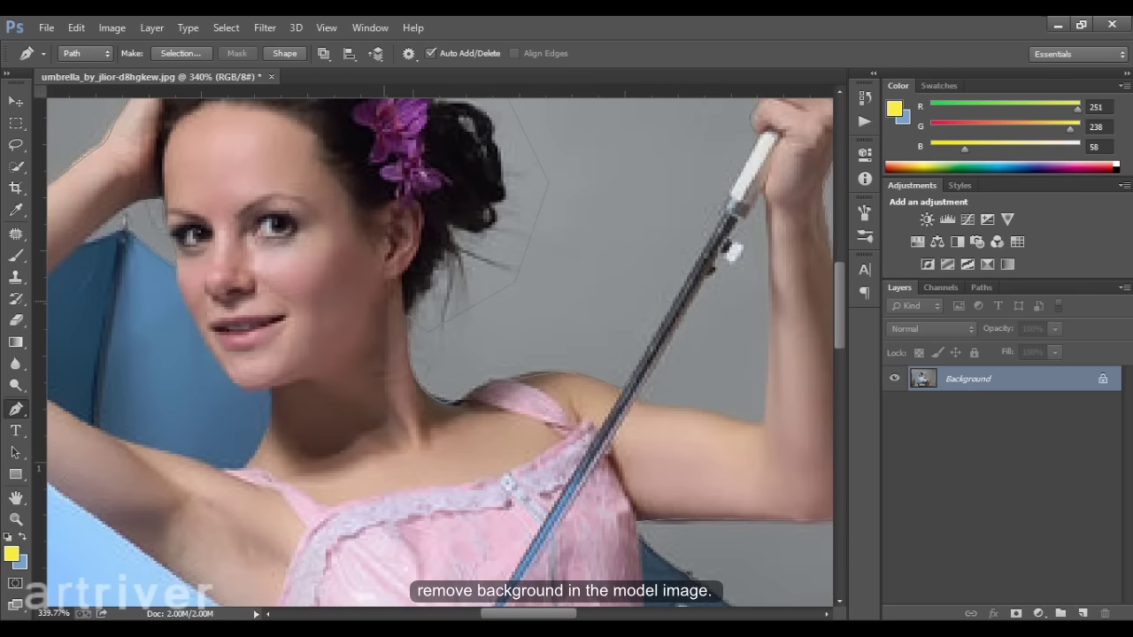
drag(334, 565, 232, 542)
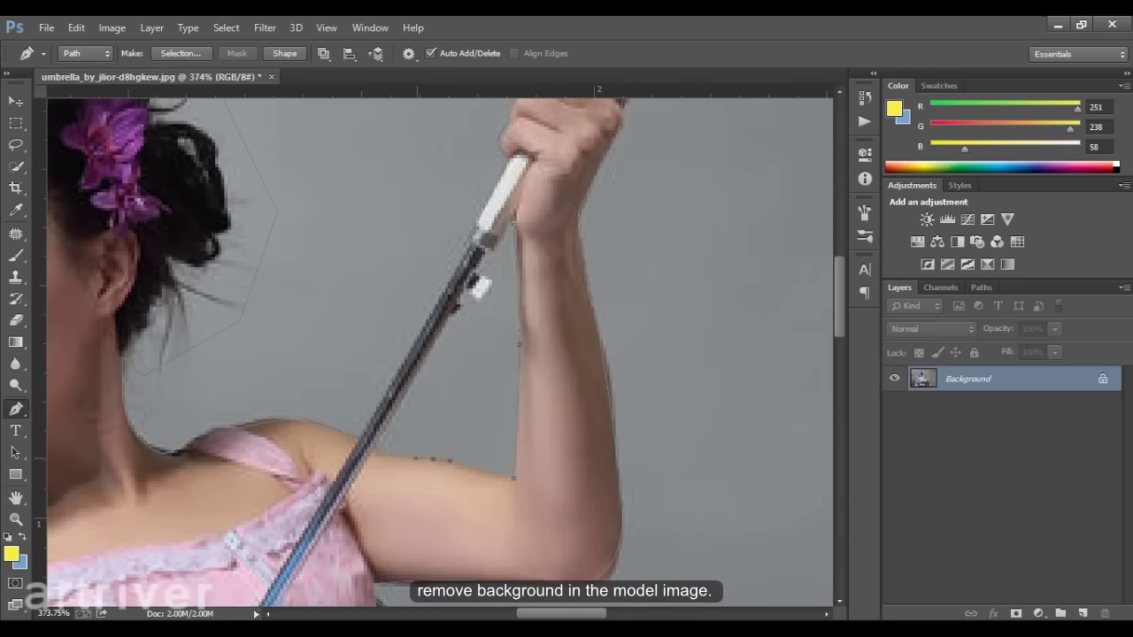
scroll(567, 354, down, 5)
scroll(619, 522, up, 3)
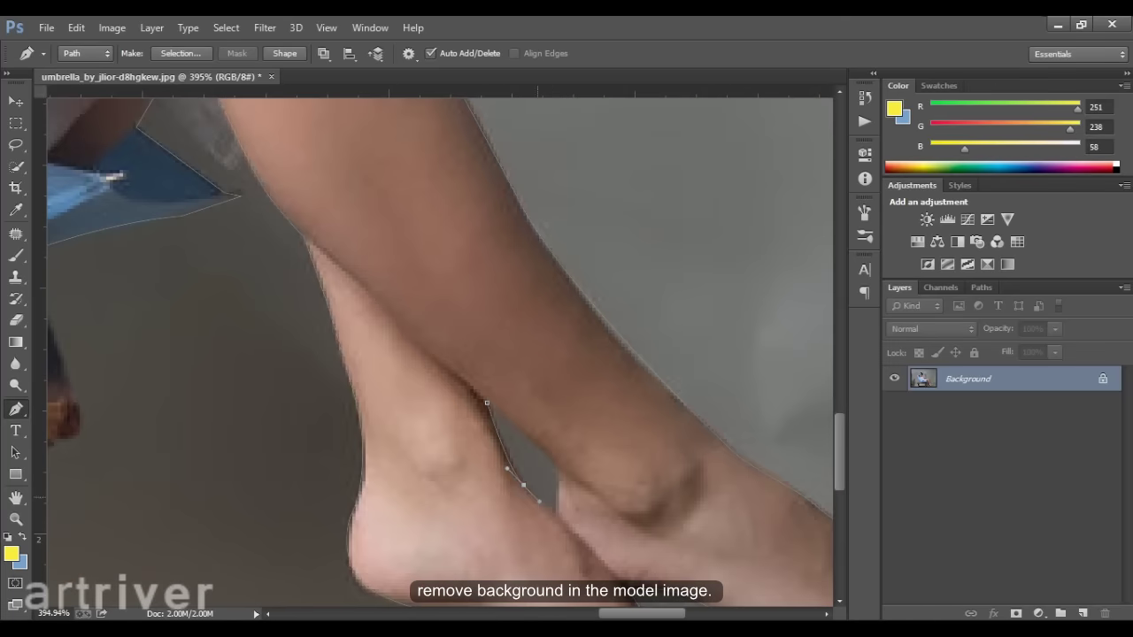
Turn the traced path into a selection and mask out the grey backdrop on Layer 0
scroll(619, 523, down, 3)
right_click(403, 216)
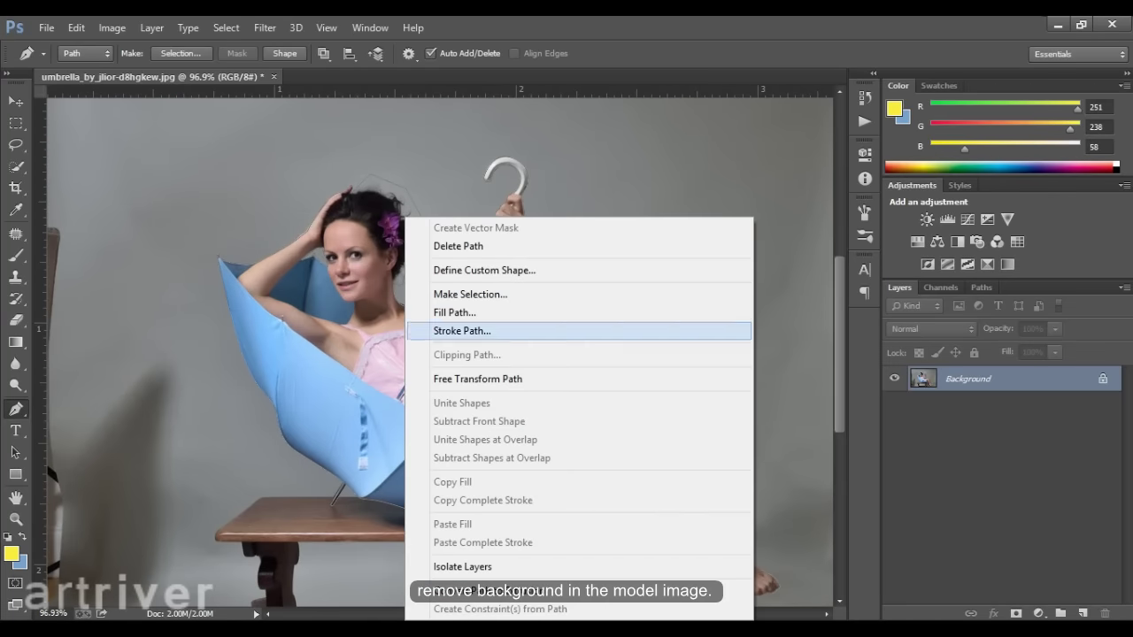
click(478, 295)
key(Return)
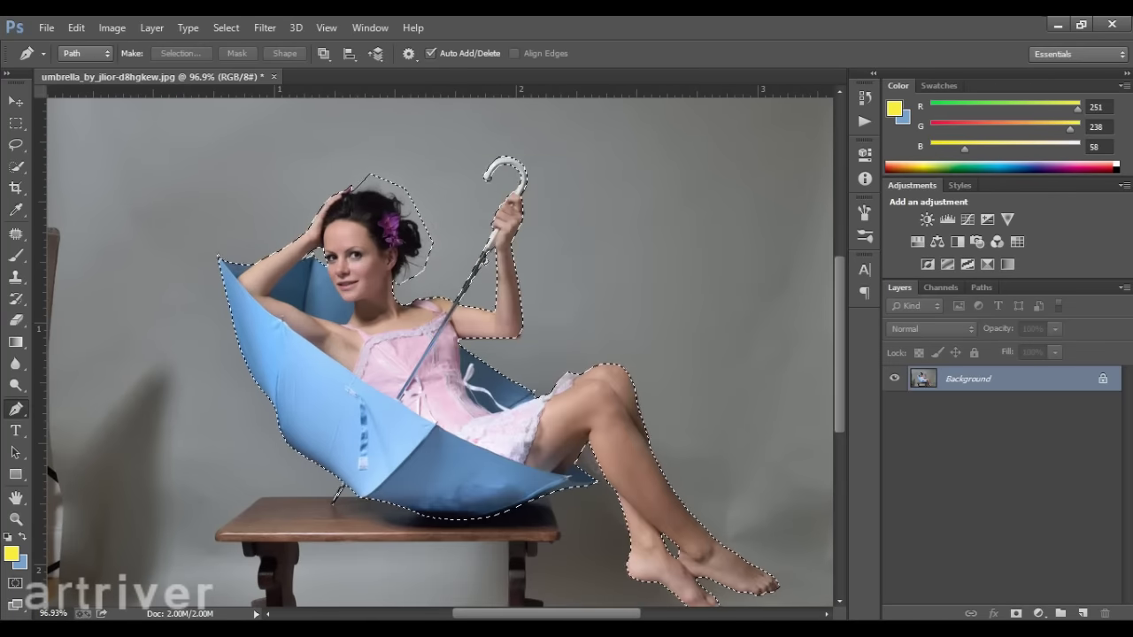
click(1016, 612)
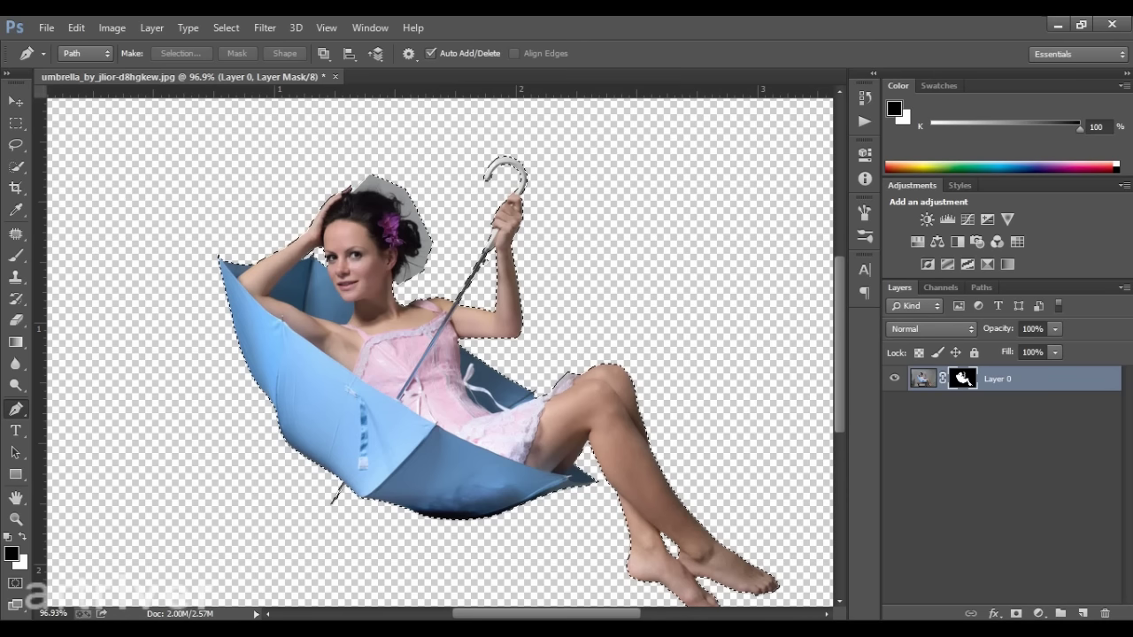
Refine the mask edge around the hair, clearing the grey patch beside it
key(l)
click(347, 53)
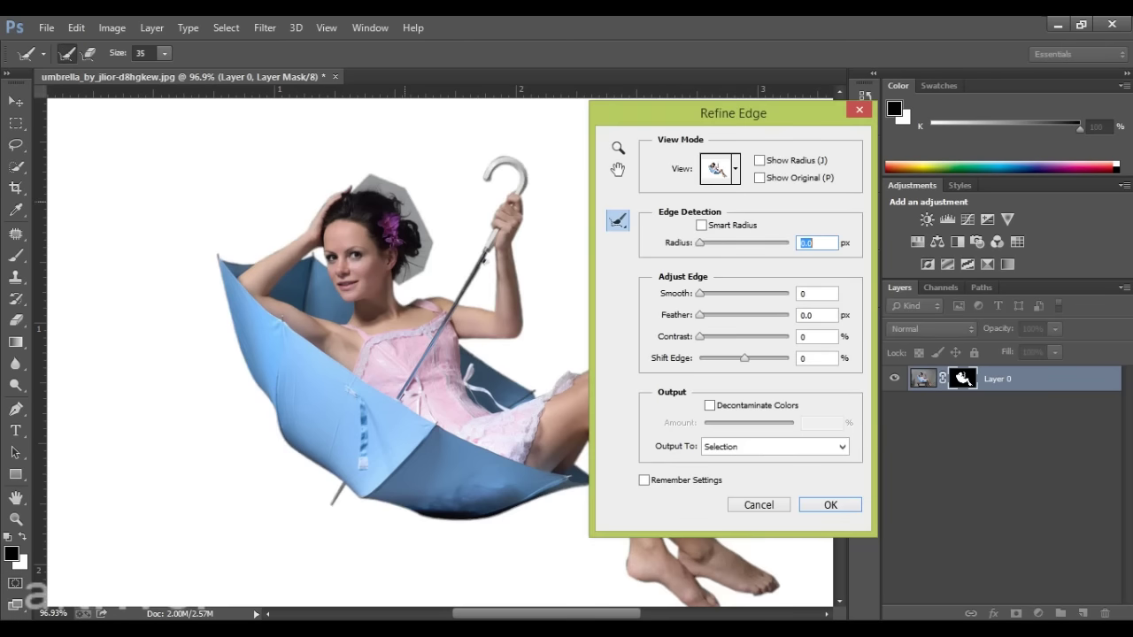
key(ctrl+plus)
key(ctrl+plus)
scroll(439, 352, up, 5)
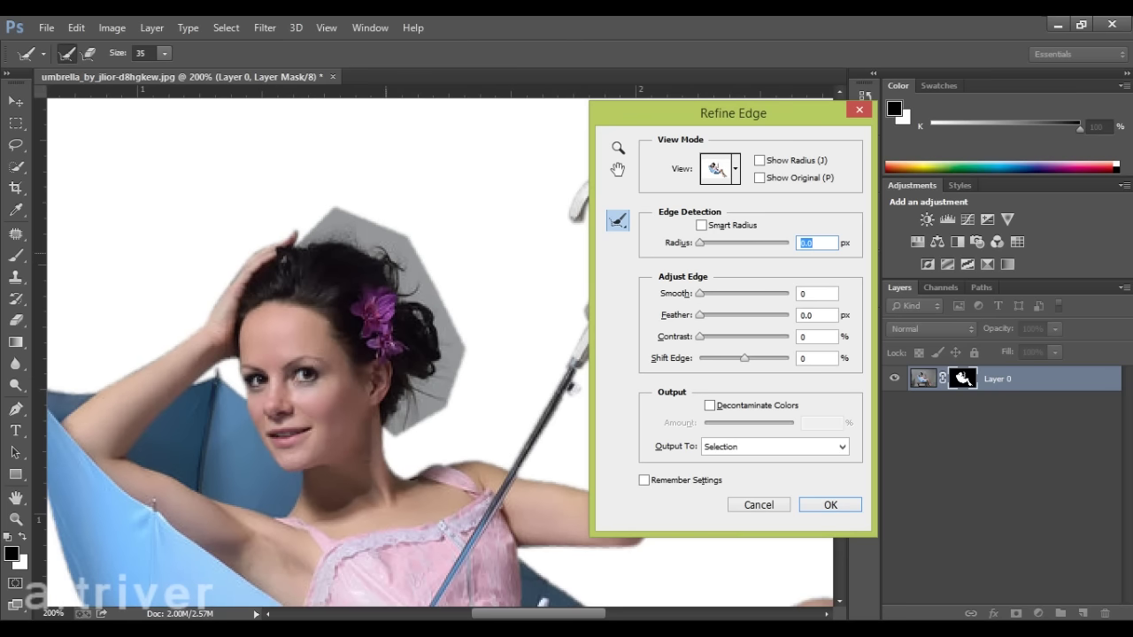
mouse_move(434, 221)
mouse_down()
mouse_move(301, 203)
mouse_move(447, 265)
mouse_up()
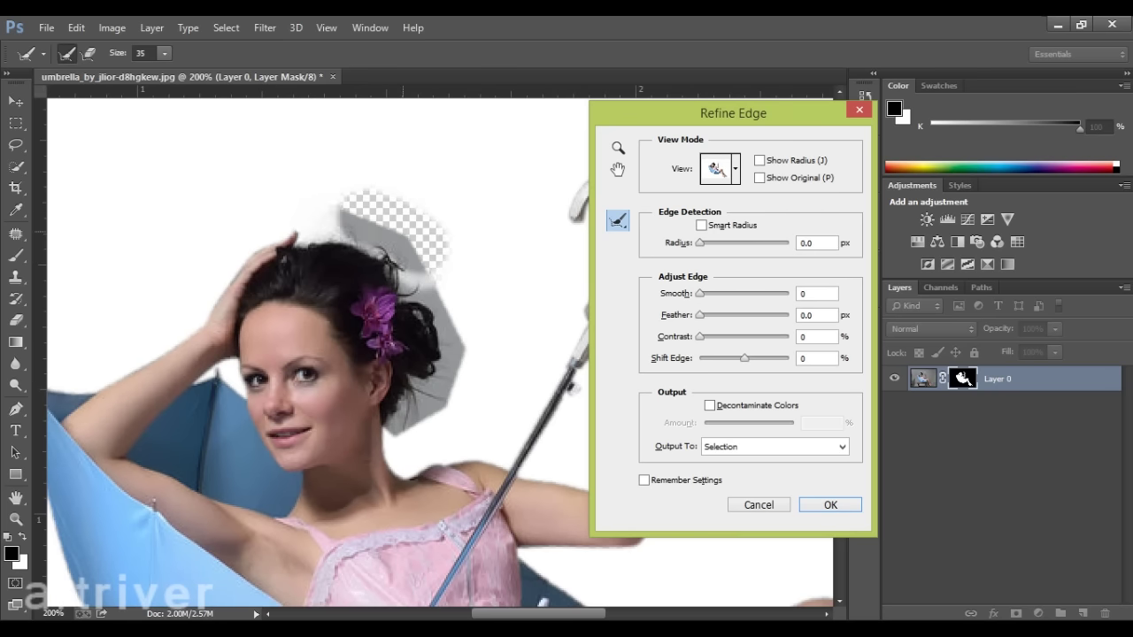
drag(460, 309, 412, 443)
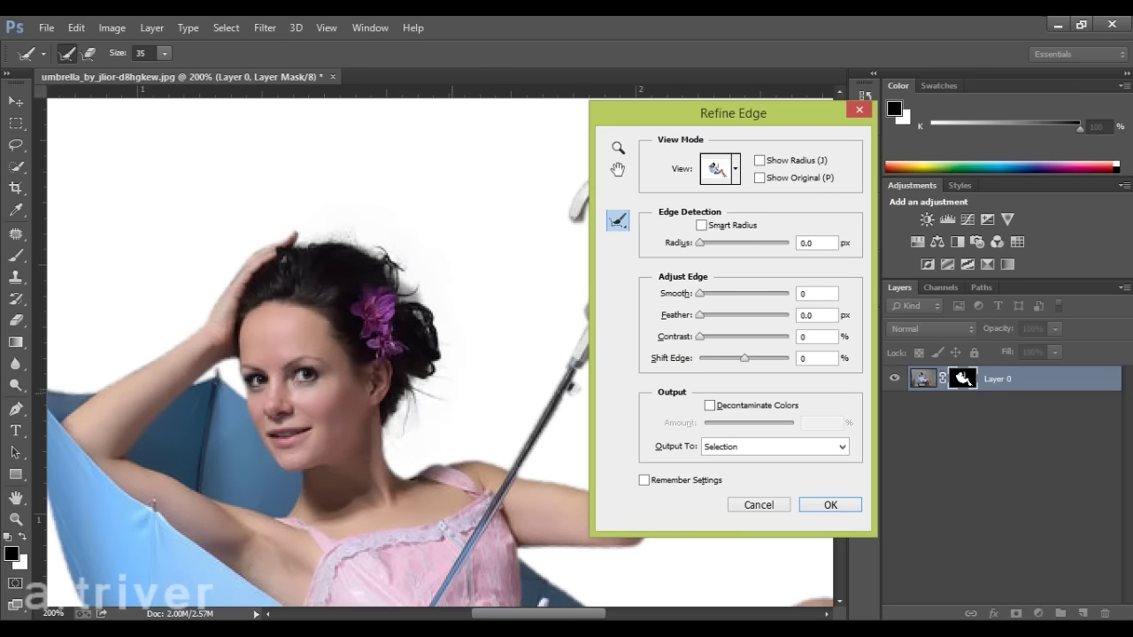
Apply the edge refinement and paint away the grey fringe around the hair with a smaller brush
click(830, 504)
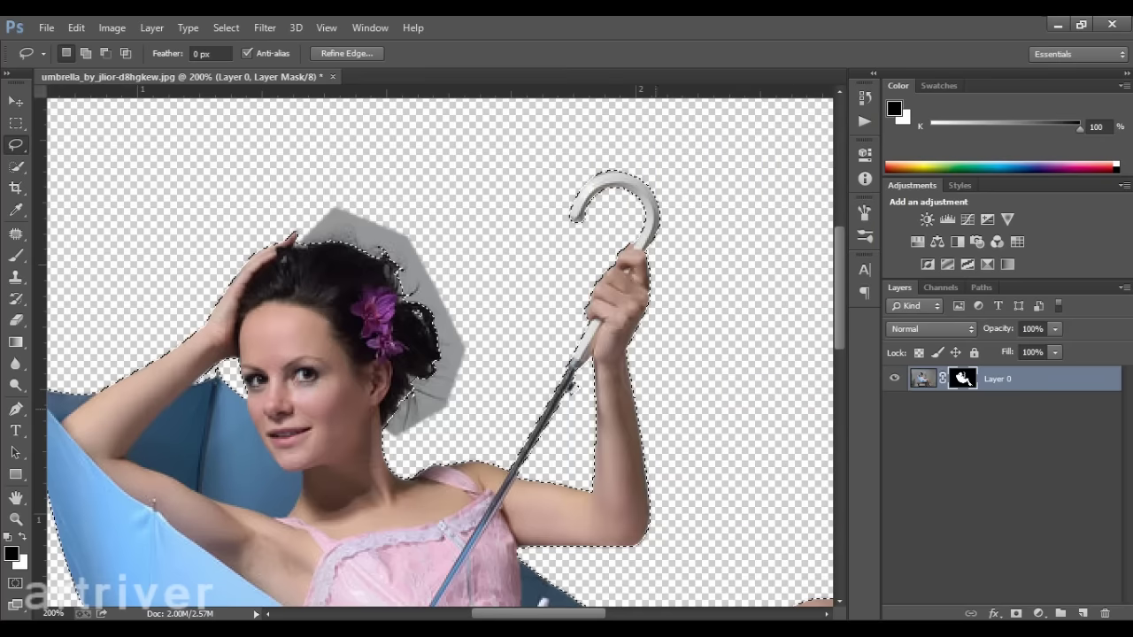
key(bracketleft)
key(bracketleft)
key(bracketleft)
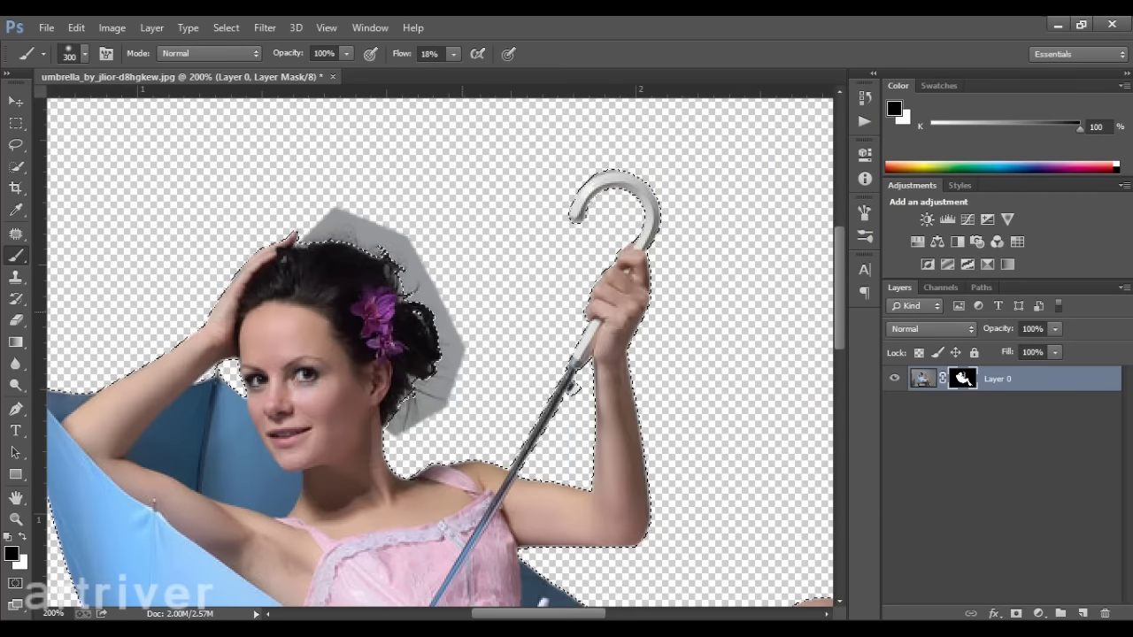
drag(416, 239, 447, 354)
mouse_move(319, 217)
mouse_down()
mouse_move(398, 265)
mouse_move(433, 425)
mouse_up()
Deselect the cutout and zoom out
key(ctrl+d)
scroll(410, 269, down, 3)
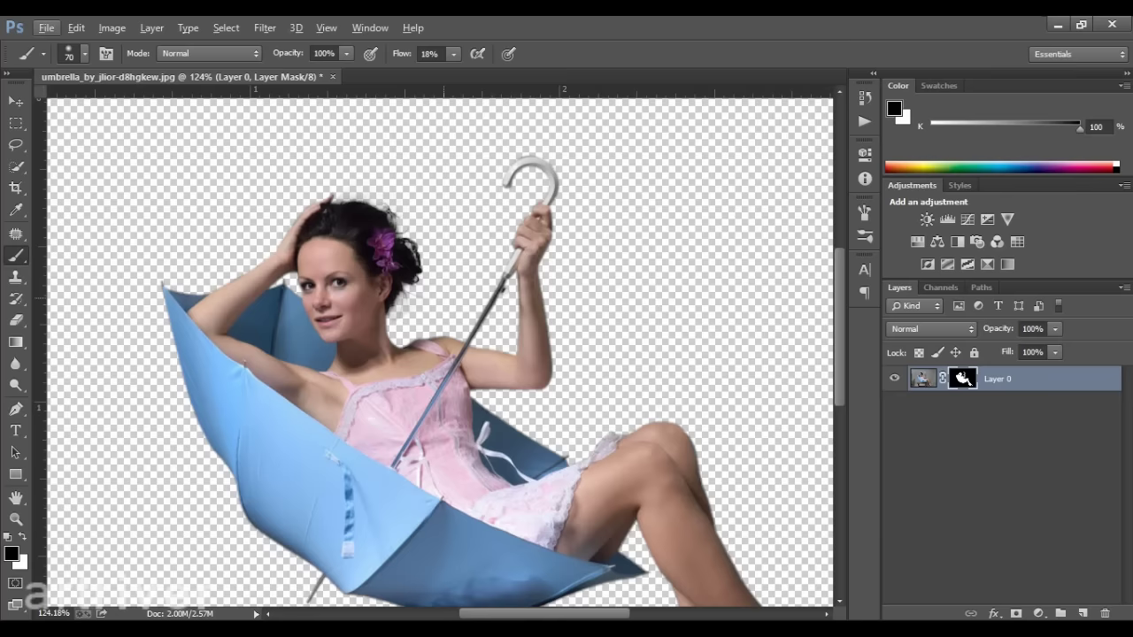
scroll(425, 265, down, 2)
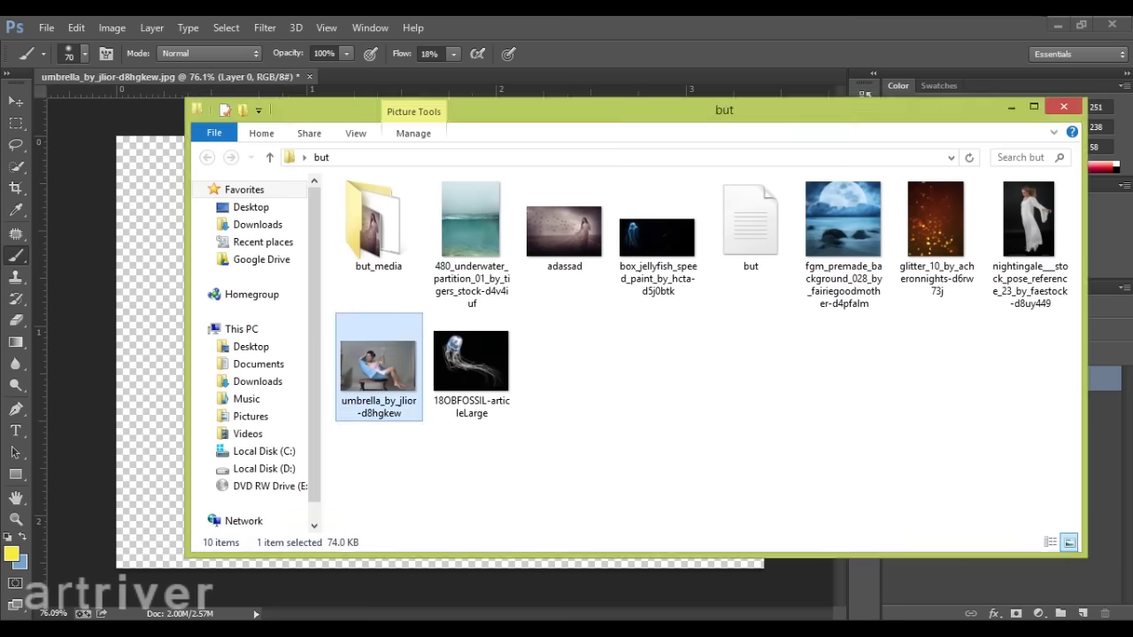
Place 480_underwater_partition on the canvas, scaled to span its width and shifted lower
click(472, 230)
mouse_move(472, 230)
mouse_down()
mouse_move(525, 344)
mouse_move(372, 416)
mouse_up()
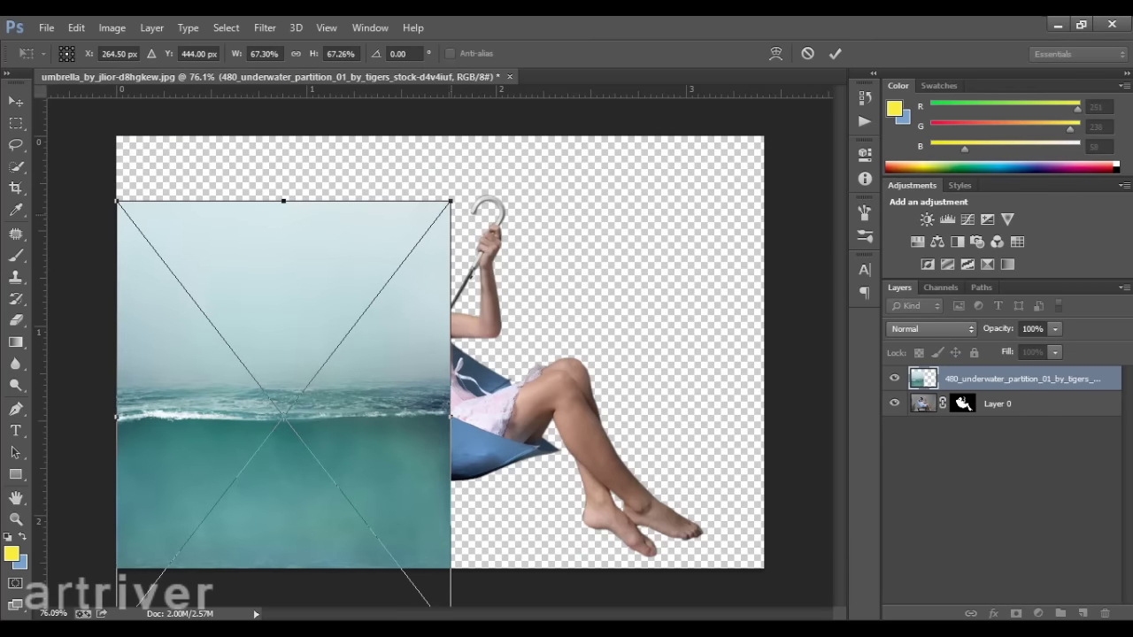
drag(450, 206, 763, 153)
drag(566, 318, 582, 358)
key(Return)
Move the underwater layer beneath Layer 0 and bring the image folder back up
key(b)
drag(1018, 378, 1008, 415)
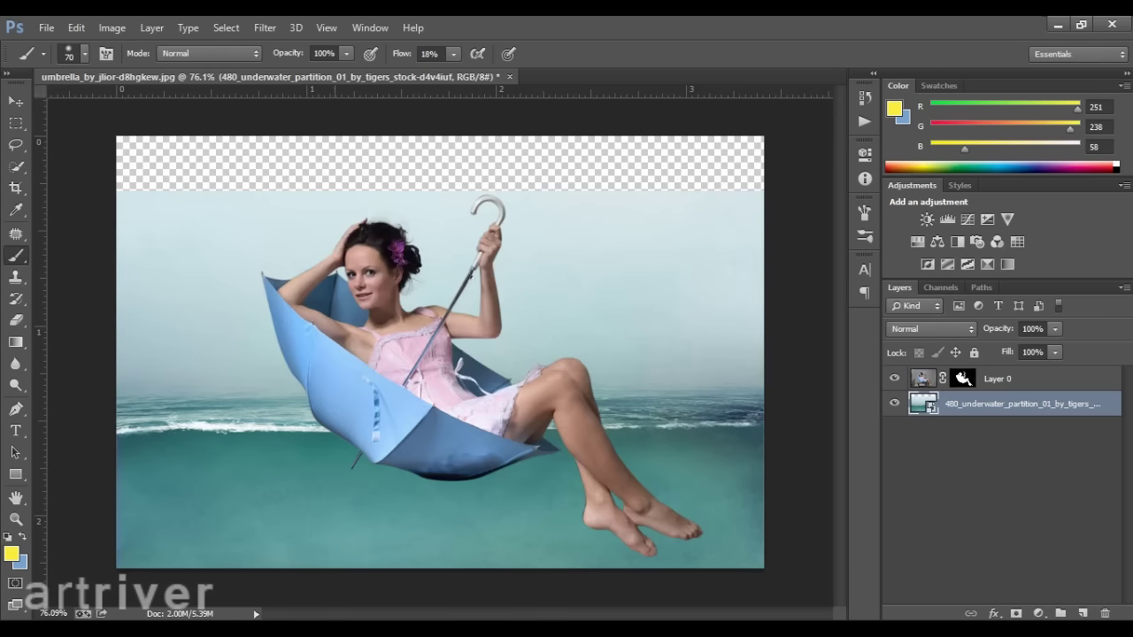
click(1009, 553)
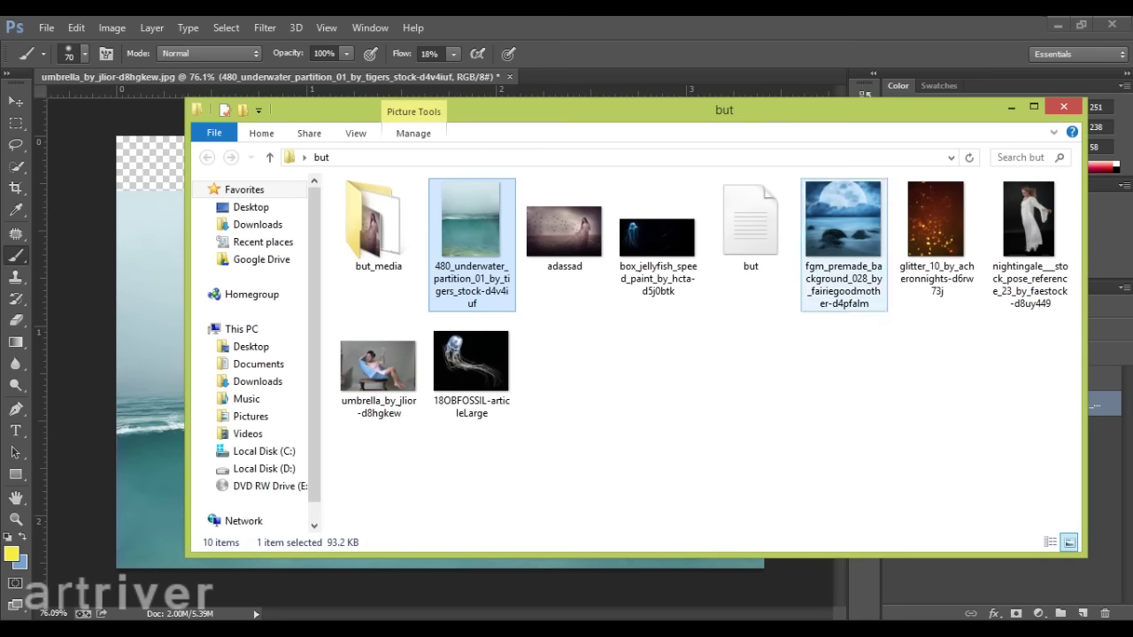
Place fgm_premade_background_028, scale it to 116% to cover the canvas, and add a layer mask
click(843, 239)
drag(843, 239, 437, 354)
drag(615, 244, 500, 244)
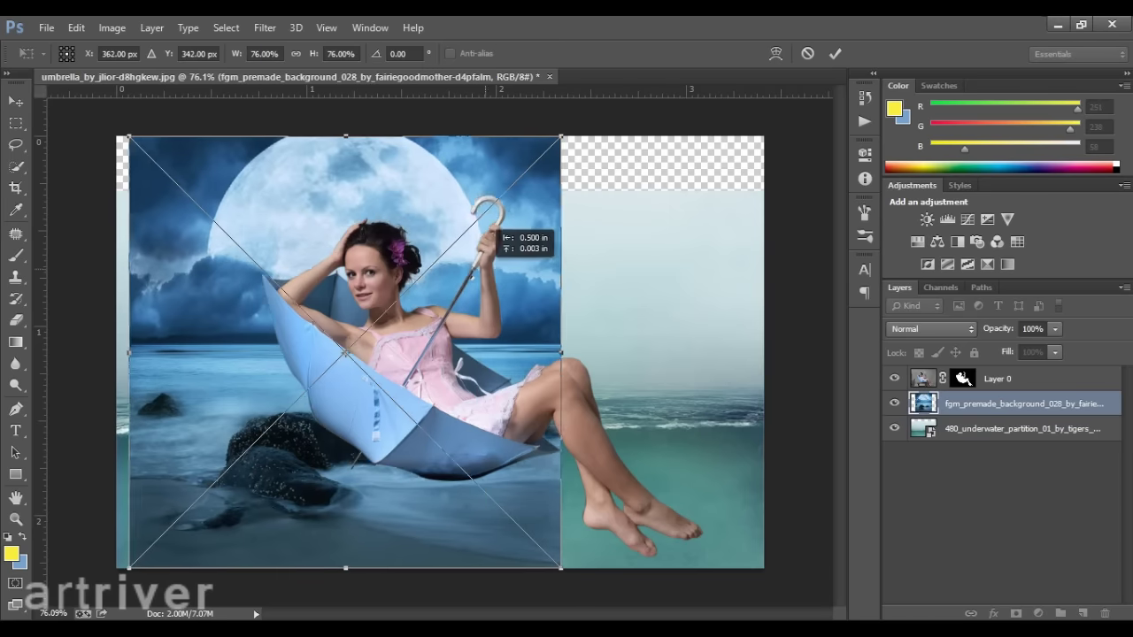
drag(548, 137, 770, 89)
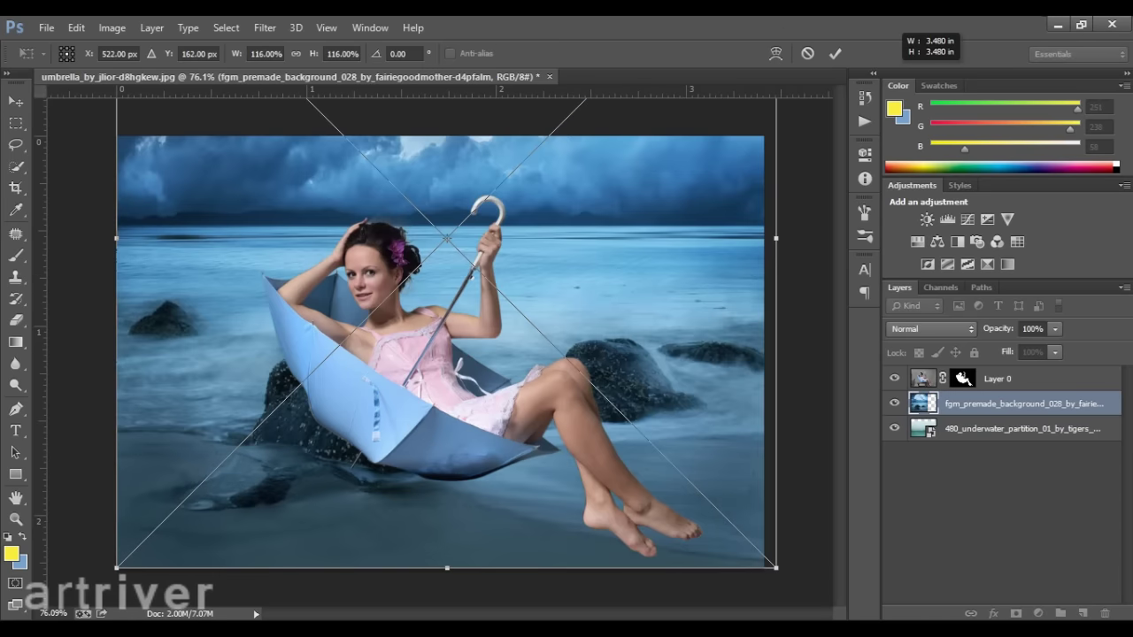
mouse_move(655, 221)
mouse_down()
mouse_move(679, 259)
mouse_move(670, 347)
mouse_up()
key(Return)
key(b)
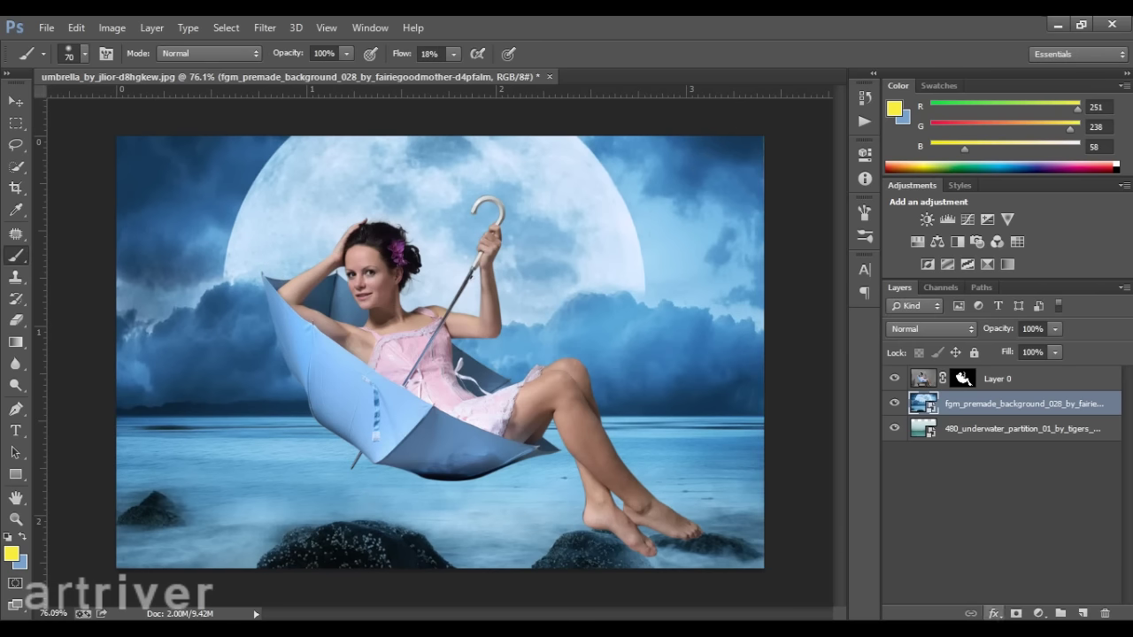
click(1016, 613)
Mask the seascape layer and paint black over the dark rocks to reveal teal water
key(alt+bracketleft)
click(1016, 614)
key(alt+bracketright)
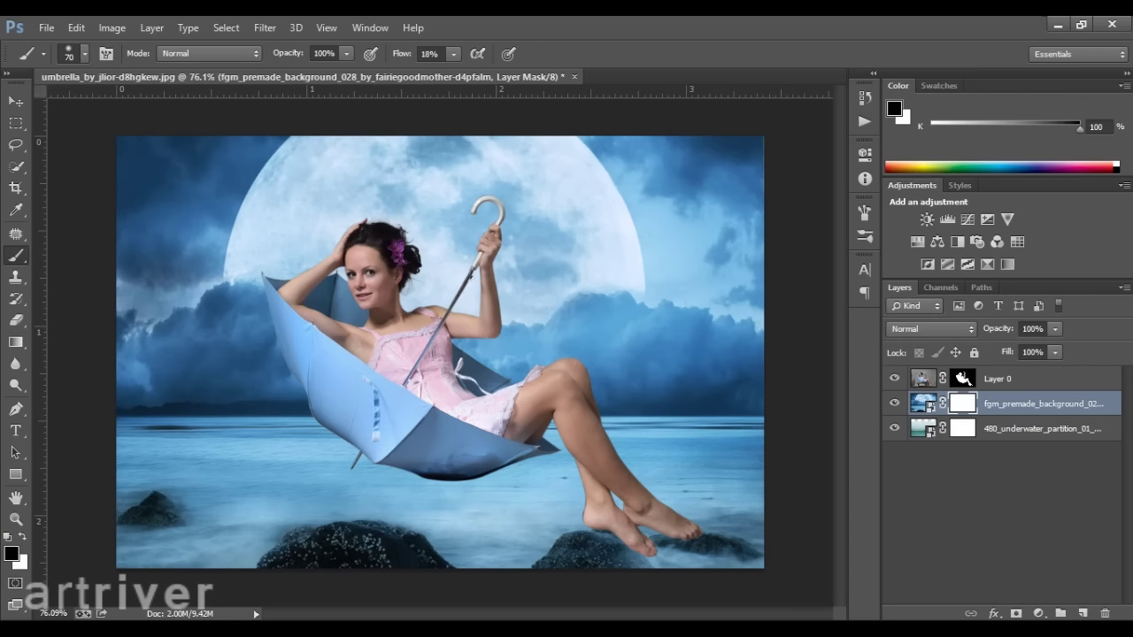
drag(277, 395, 336, 395)
drag(395, 476, 382, 476)
drag(133, 522, 752, 522)
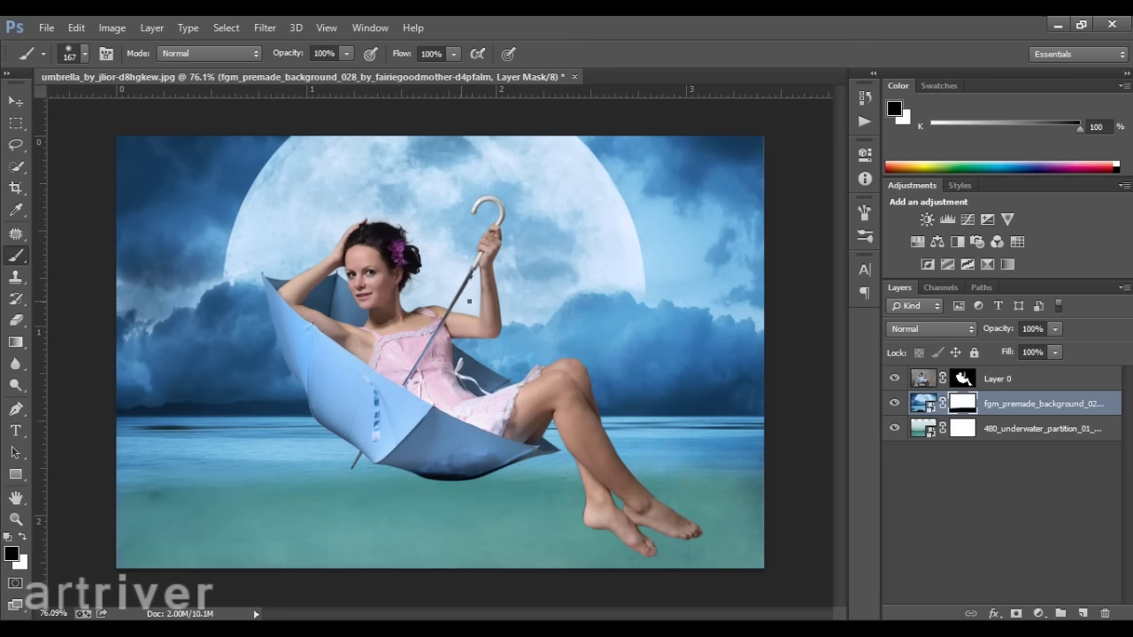
Mask the horizon band to reveal white surf and nudge the seascape slightly right
right_click(469, 302)
drag(700, 438, 124, 438)
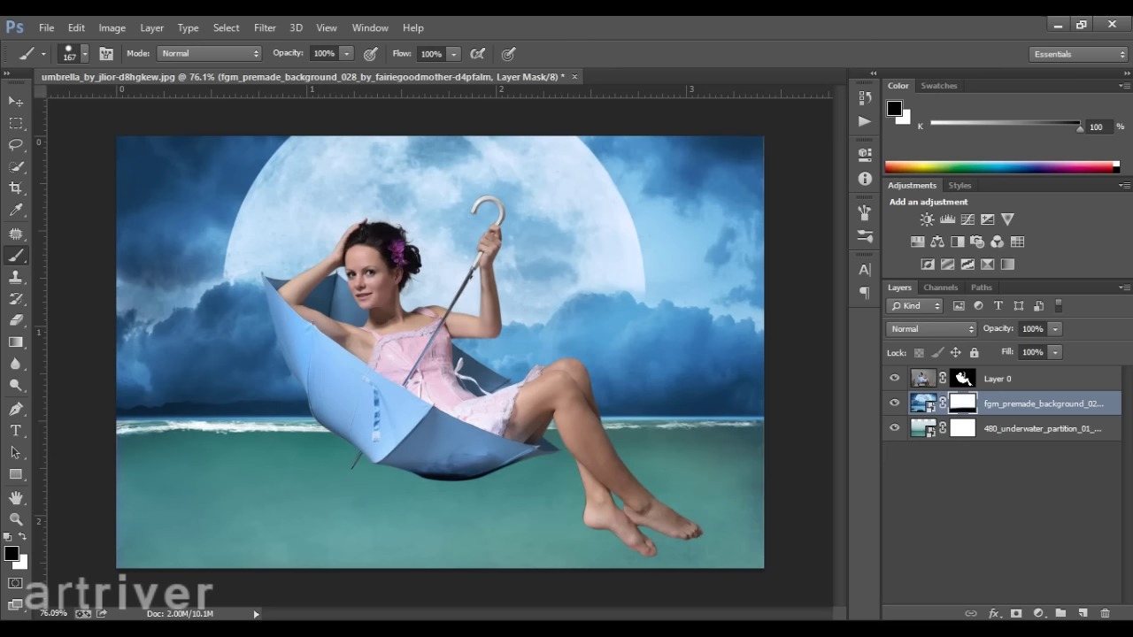
drag(168, 406, 762, 405)
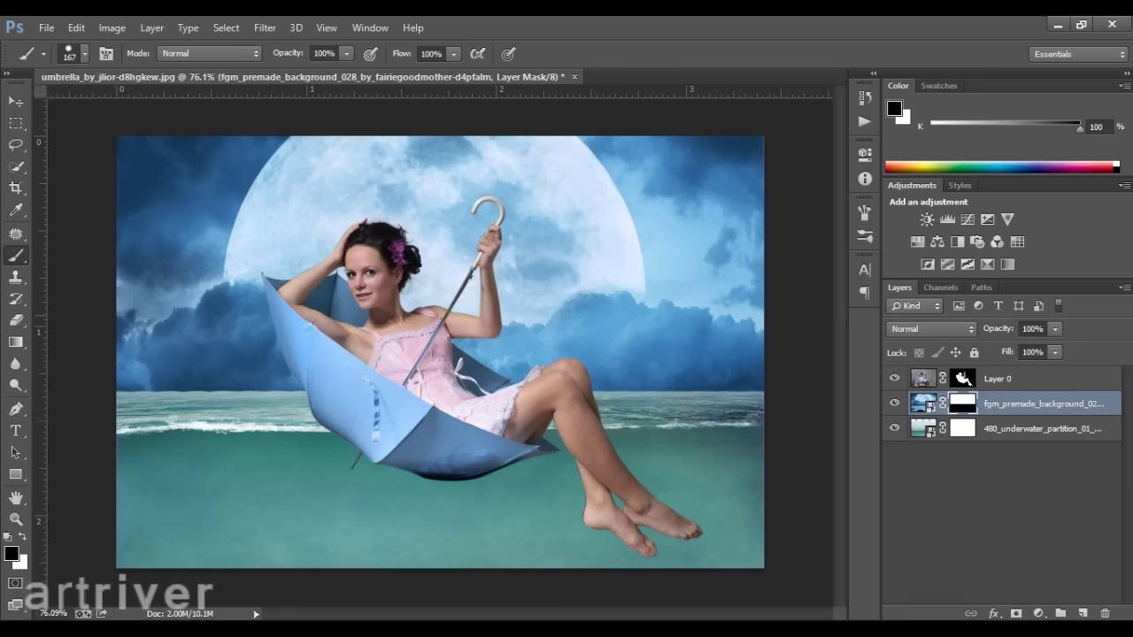
drag(667, 248, 665, 248)
right_click(425, 284)
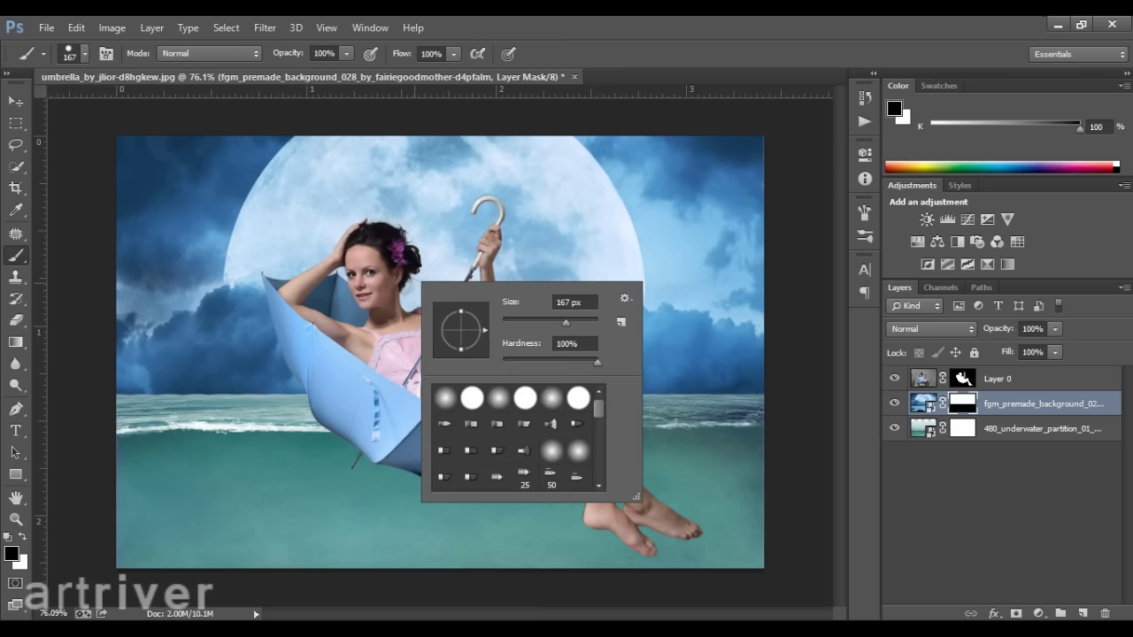
key(Escape)
key(bracketright)
key(bracketright)
key(x)
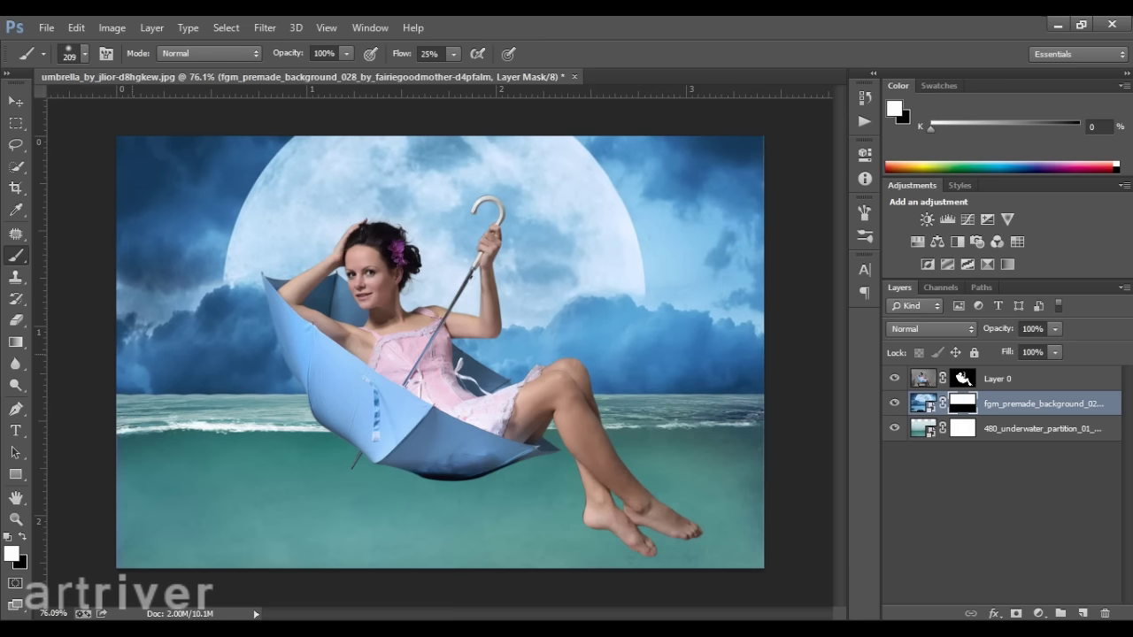
Repaint the mask along the horizon, restoring seascape edges and revealing surf over the lower sea
drag(121, 406, 311, 407)
drag(593, 406, 757, 405)
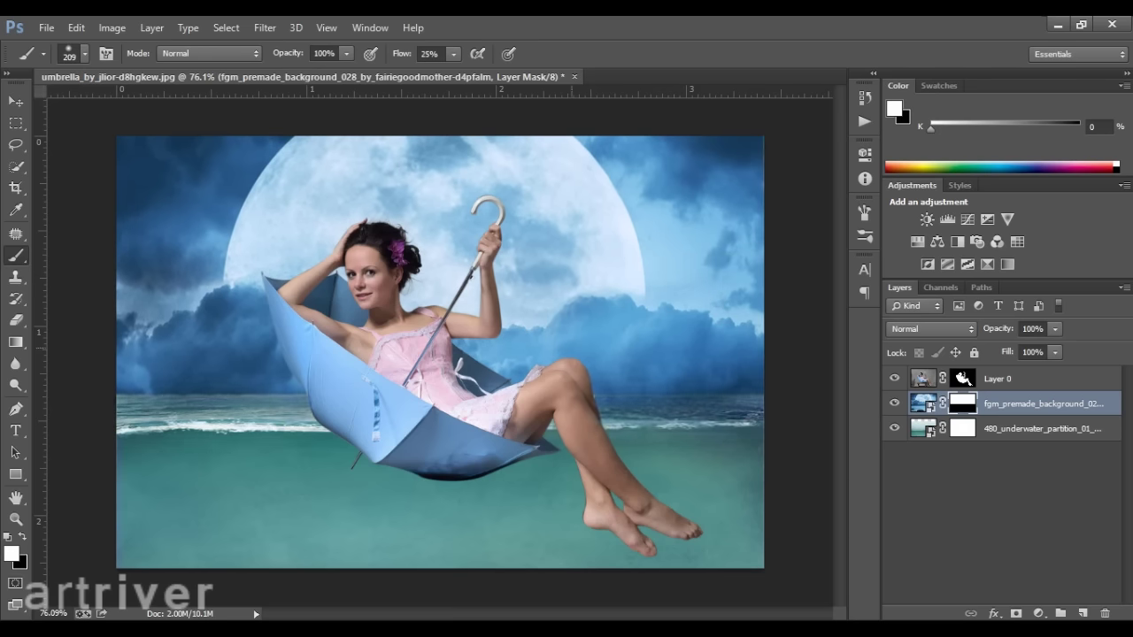
drag(121, 407, 313, 413)
drag(200, 409, 310, 413)
mouse_move(442, 478)
mouse_down()
mouse_move(761, 473)
mouse_move(123, 469)
mouse_move(584, 482)
mouse_move(761, 473)
mouse_up()
key(x)
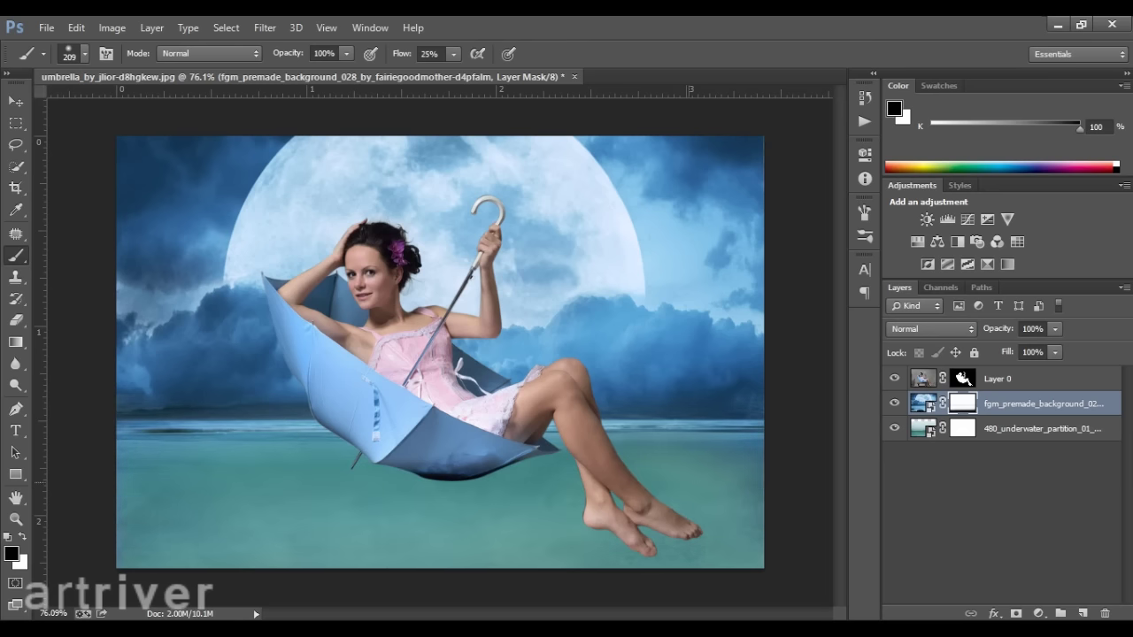
drag(354, 450, 120, 448)
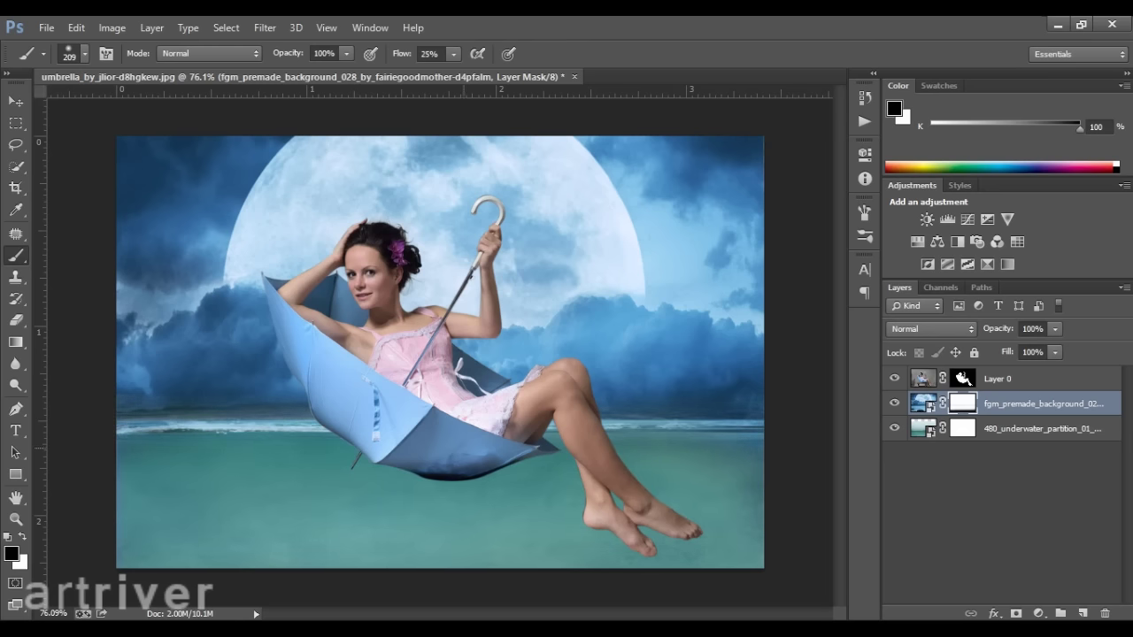
drag(761, 399, 593, 399)
mouse_move(327, 398)
mouse_down()
mouse_move(120, 398)
mouse_move(301, 389)
mouse_up()
drag(619, 380, 761, 380)
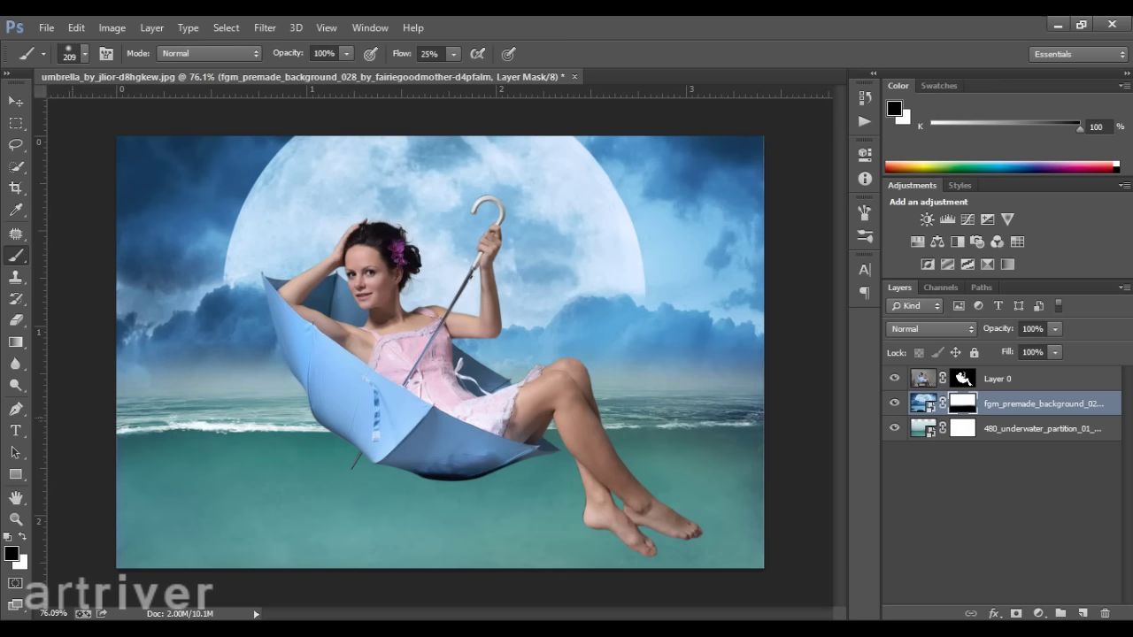
Soften the horizon blend and fill the selected lower mask area with black
key(x)
drag(584, 376, 761, 381)
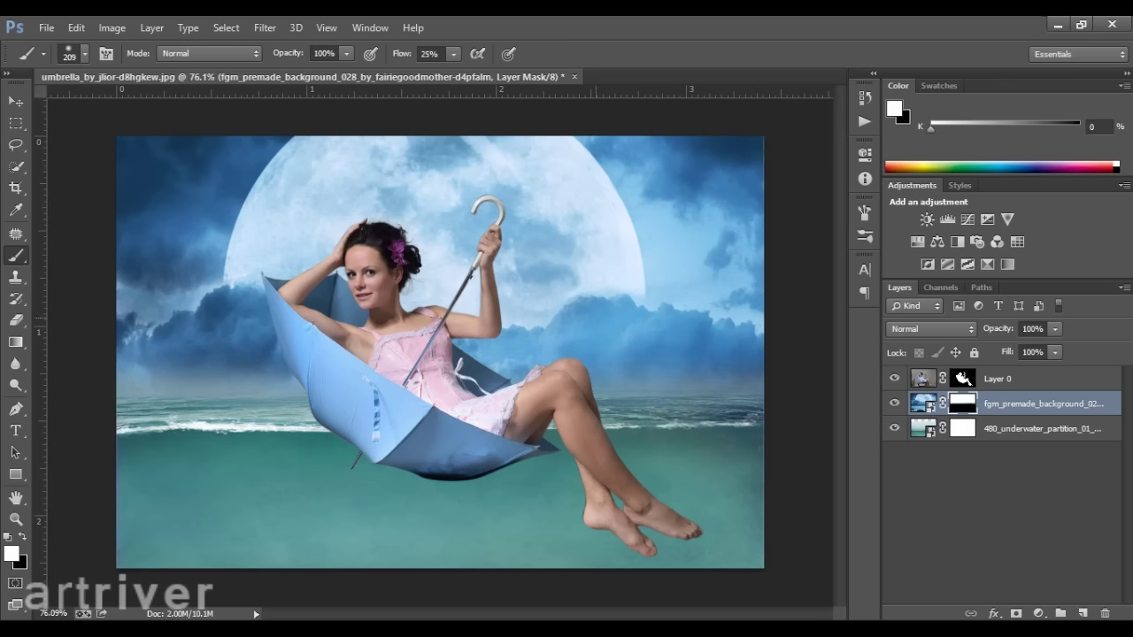
mouse_move(301, 381)
mouse_down()
mouse_move(150, 381)
mouse_move(763, 568)
mouse_up()
key(v)
key(m)
key(alt+BackSpace)
key(x)
key(alt+BackSpace)
key(ctrl+d)
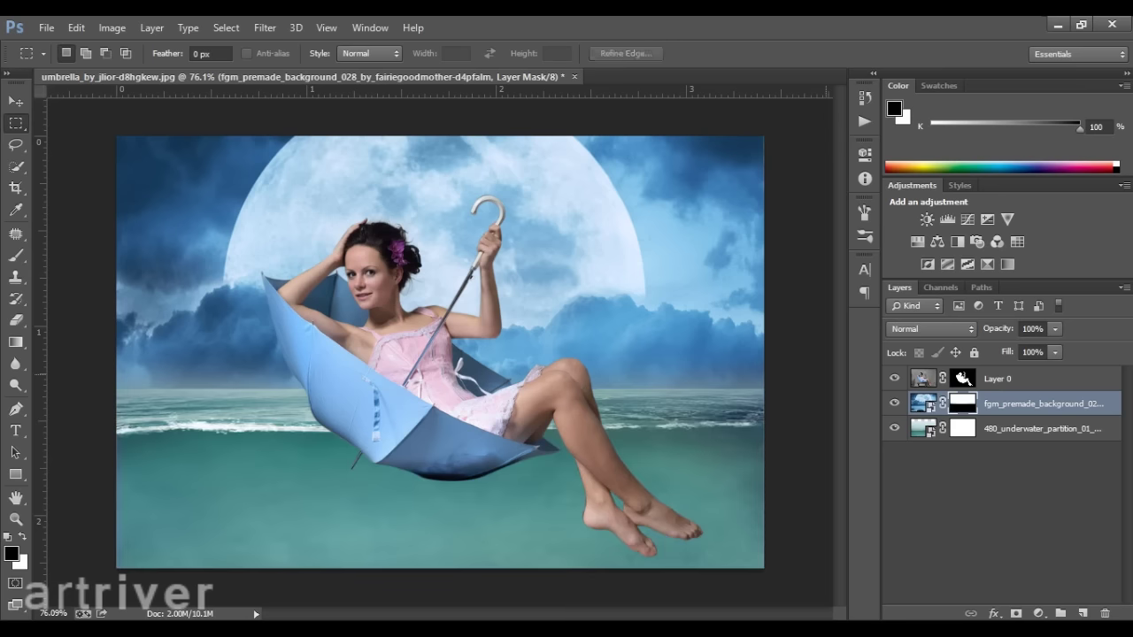
Move the woman up-left, both background layers up slightly, then the woman down a little
key(v)
key(alt+bracketright)
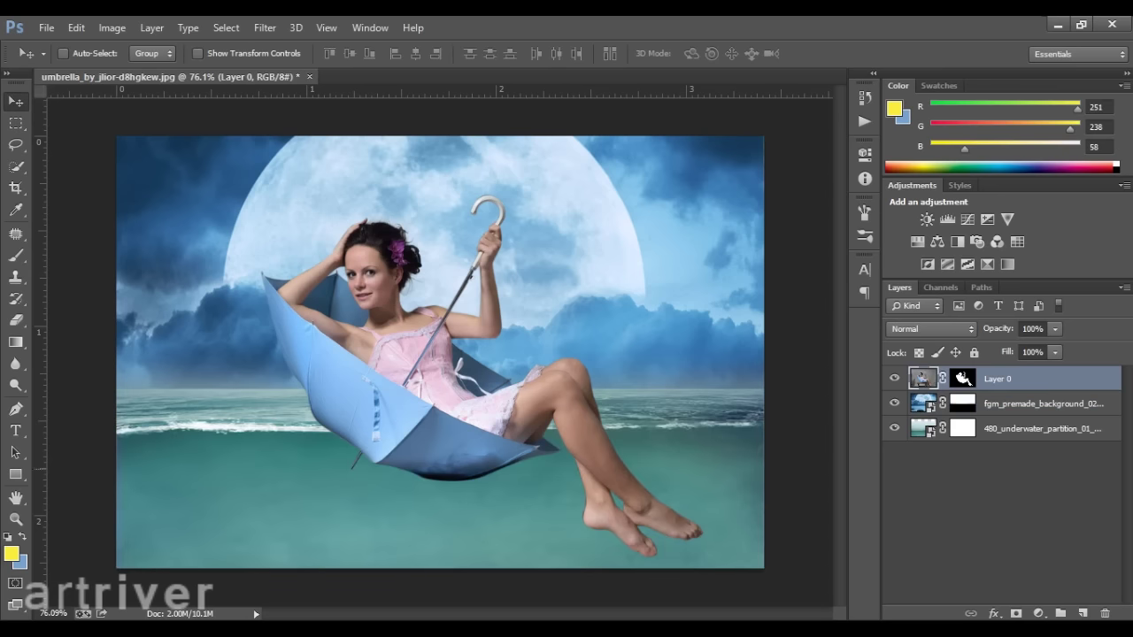
drag(516, 400, 491, 373)
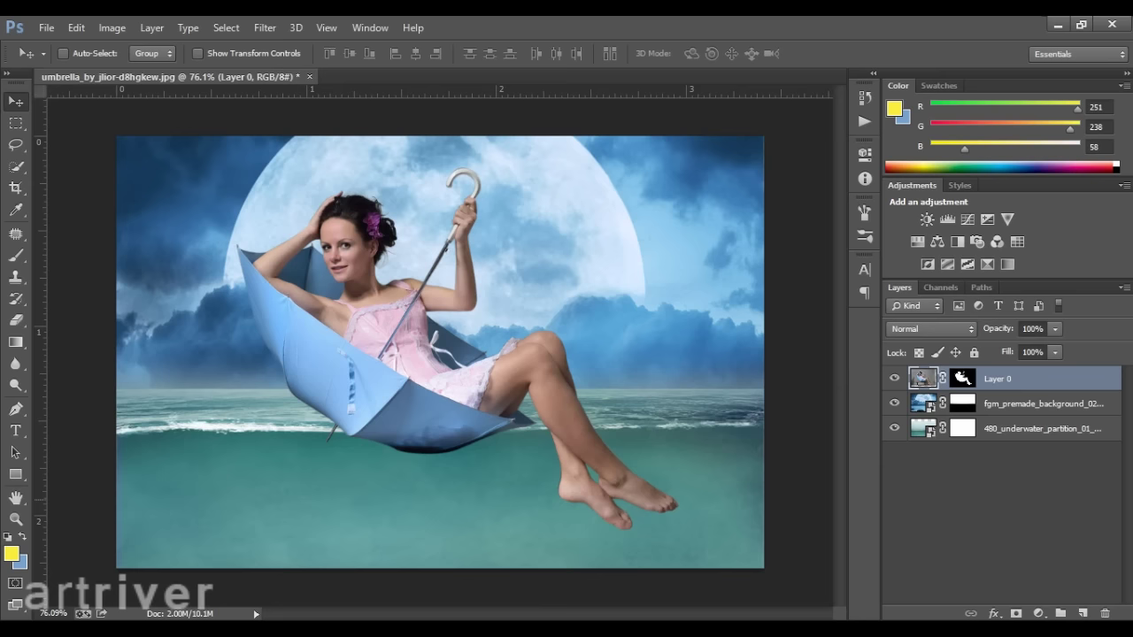
key(alt+comma)
key(shift+alt+bracketright)
mouse_move(690, 262)
mouse_down()
mouse_move(691, 248)
mouse_move(691, 269)
mouse_up()
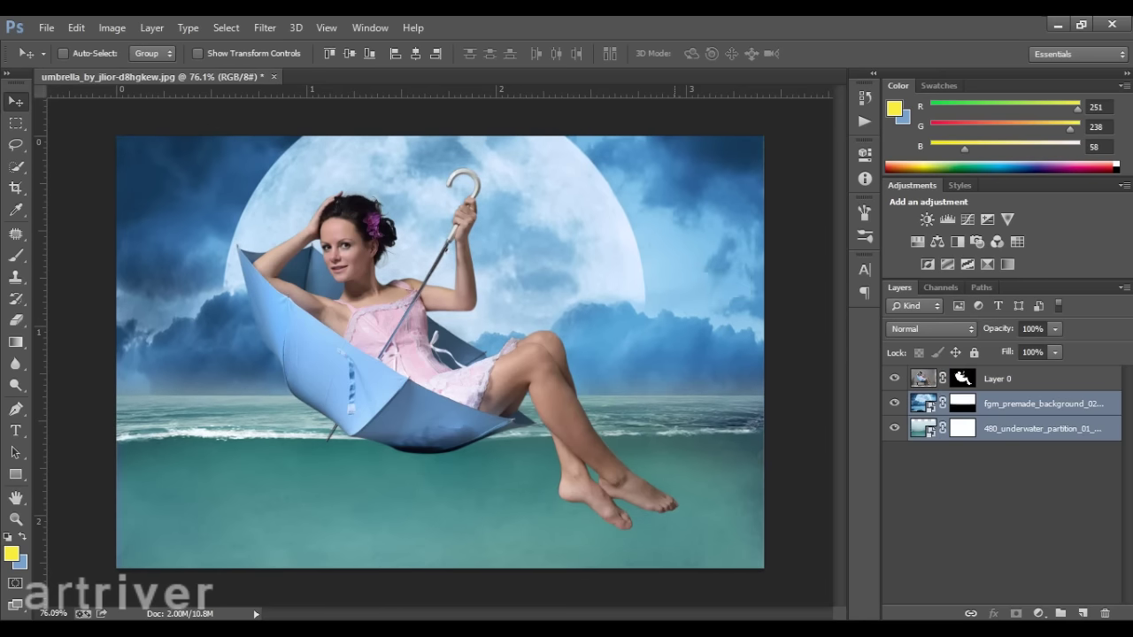
key(alt+period)
drag(400, 359, 403, 378)
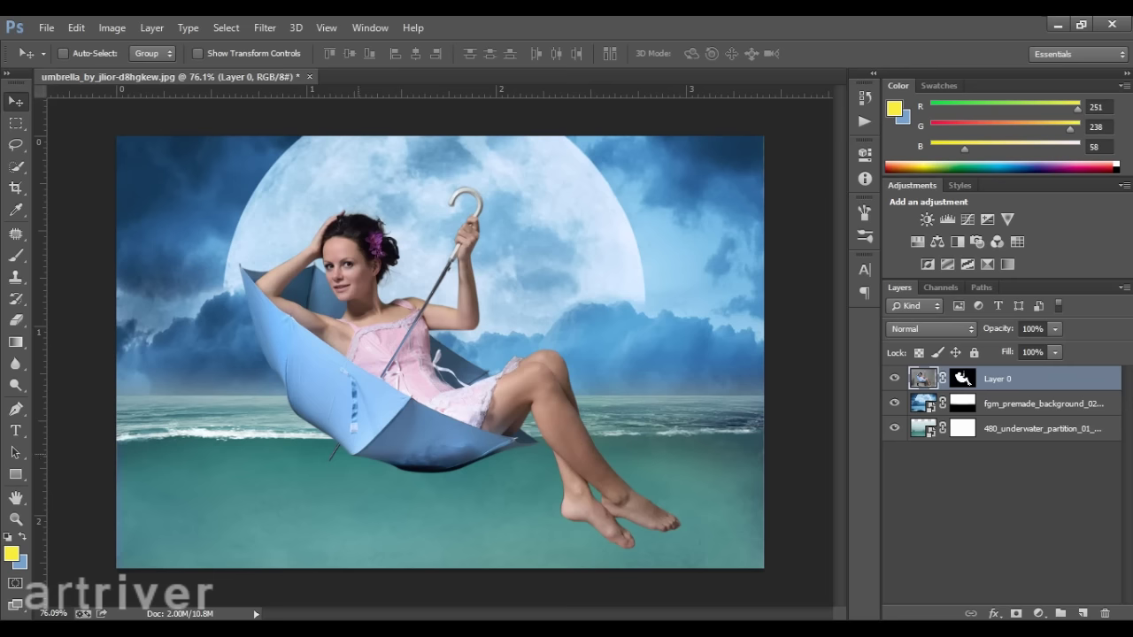
Trace a pen path below the waterline and convert it into a selection
scroll(434, 357, up, 1)
click(894, 378)
key(p)
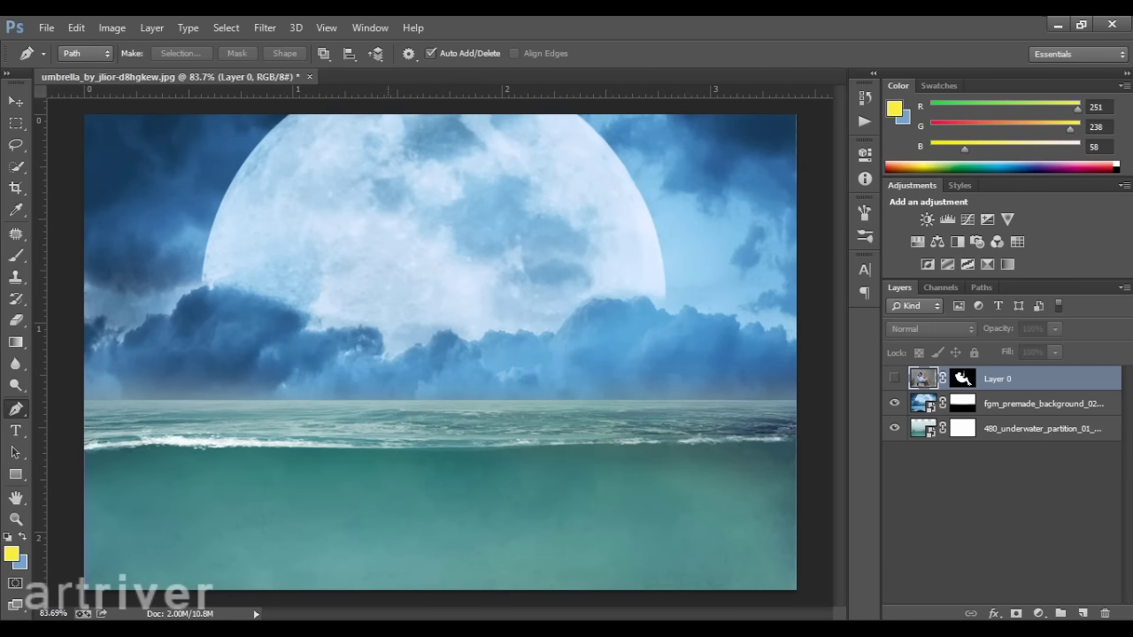
click(286, 447)
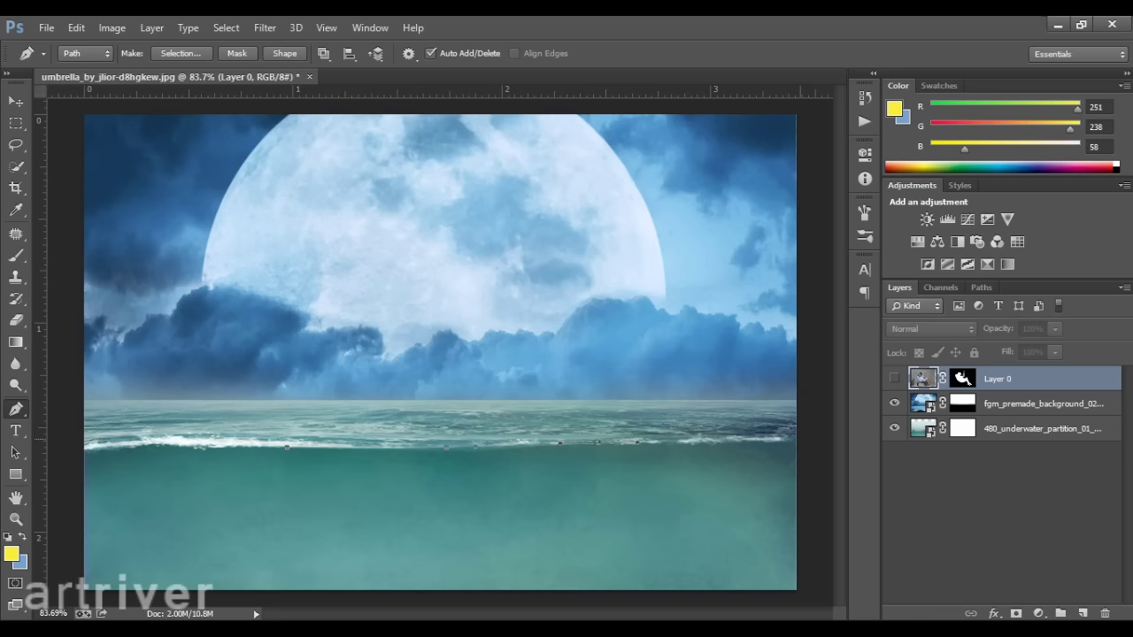
scroll(819, 440, down, 1)
click(800, 584)
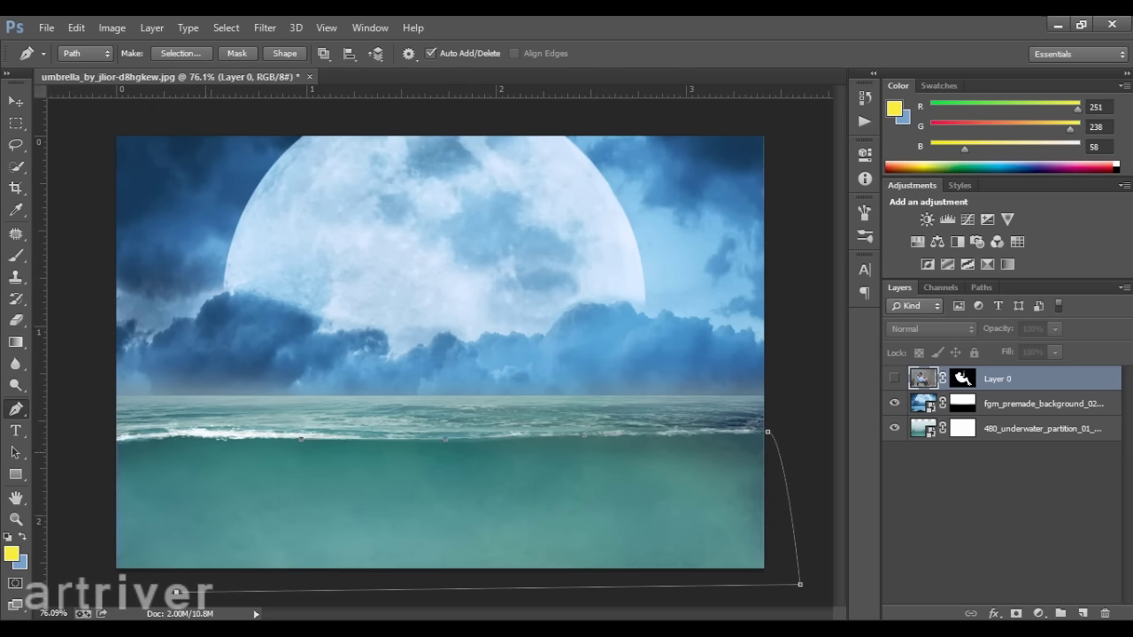
right_click(538, 481)
click(602, 150)
key(Return)
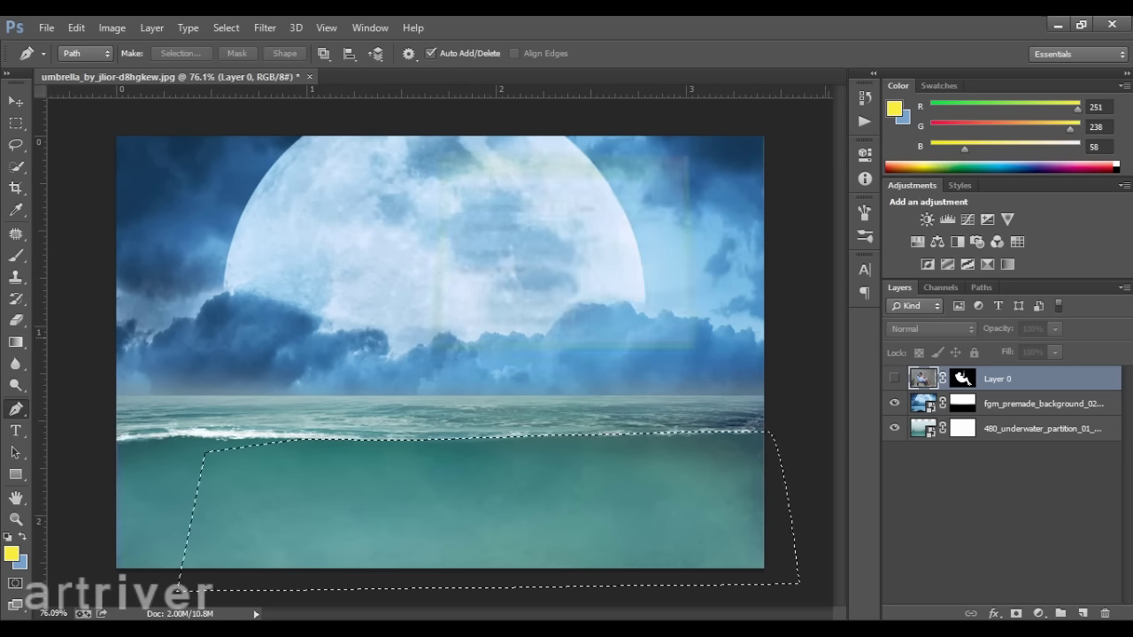
Copy the underwater area to a new layer with the woman's mask, and mask it out of Layer 0
click(894, 377)
key(ctrl+v)
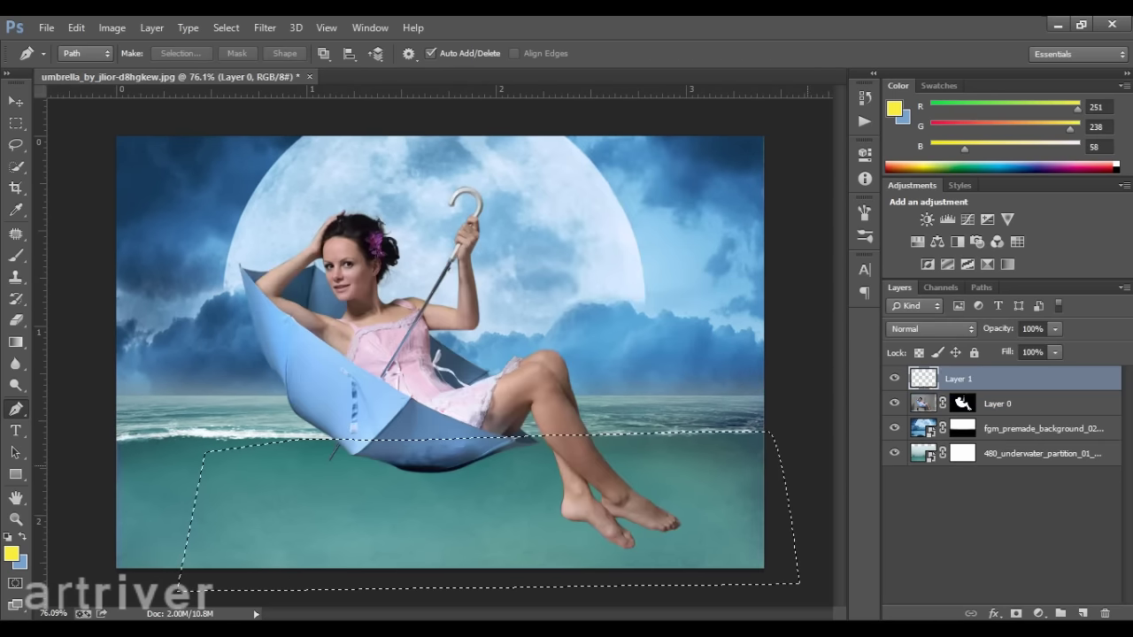
click(962, 404)
drag(963, 403, 962, 379)
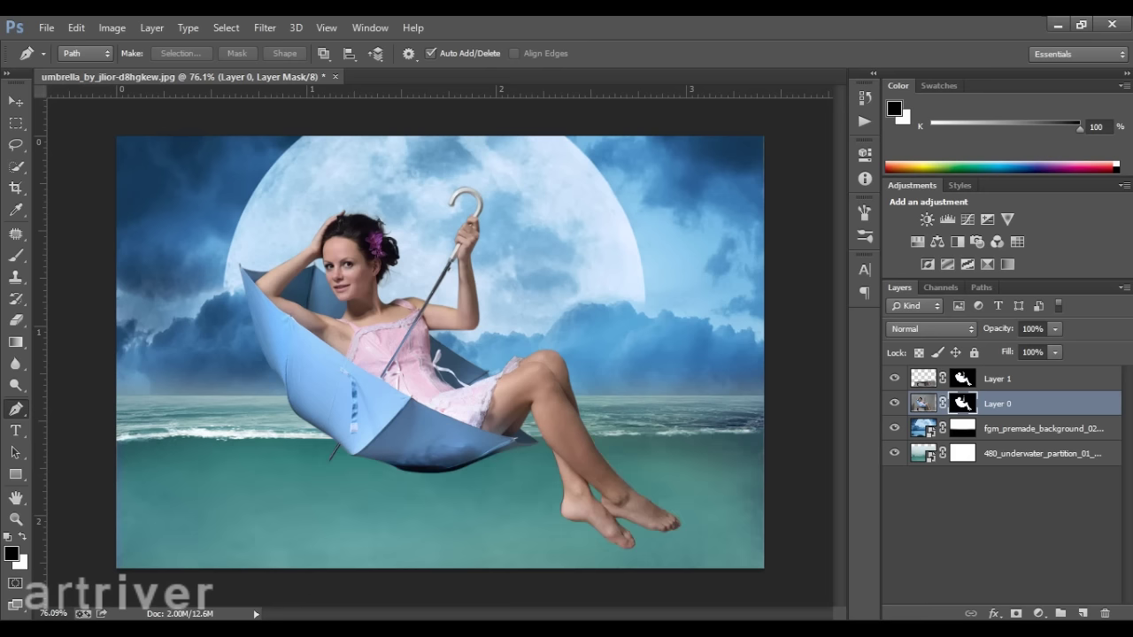
click(923, 379)
click(923, 404)
key(ctrl+Return)
click(963, 403)
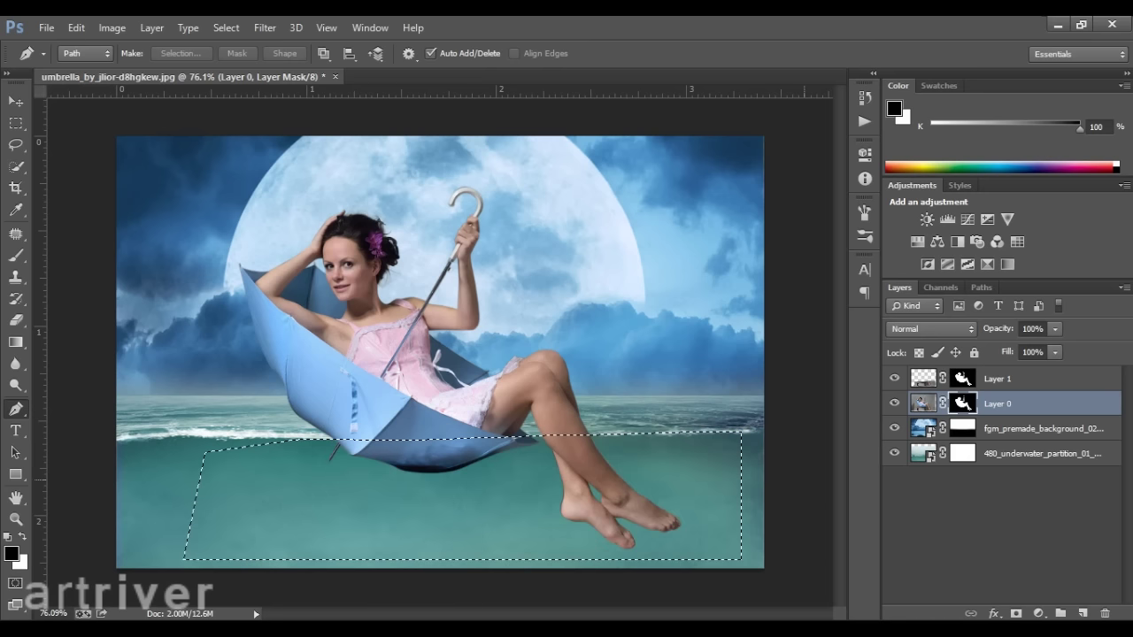
key(ctrl+d)
Lower Layer 1's opacity so the legs look submerged, and nudge Layer 0 slightly left
click(963, 379)
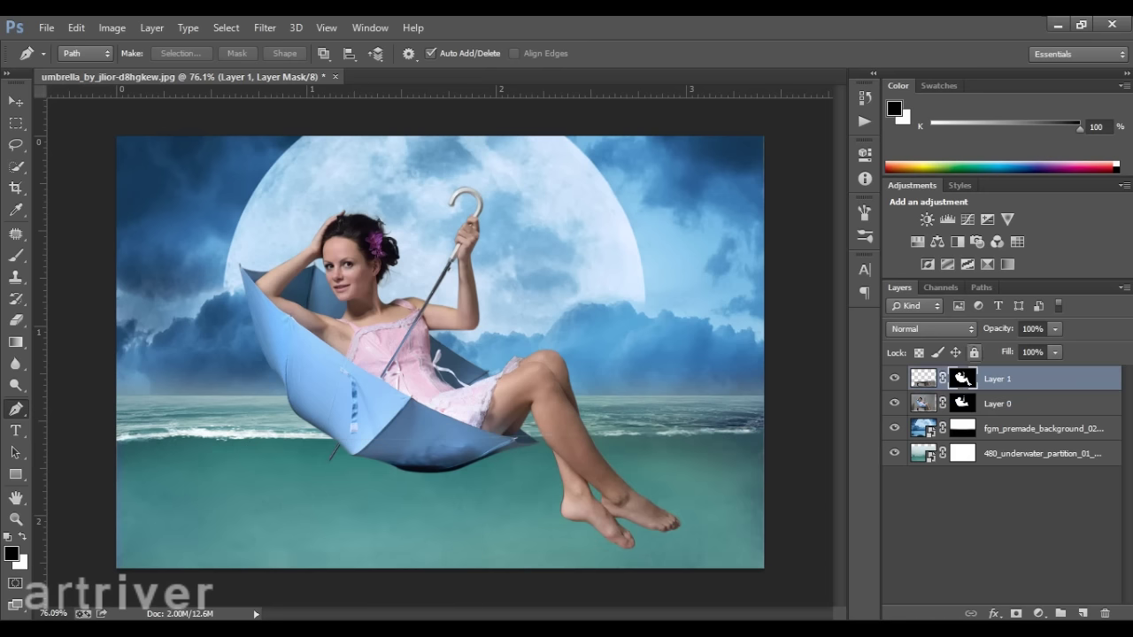
text(6956)
key(Return)
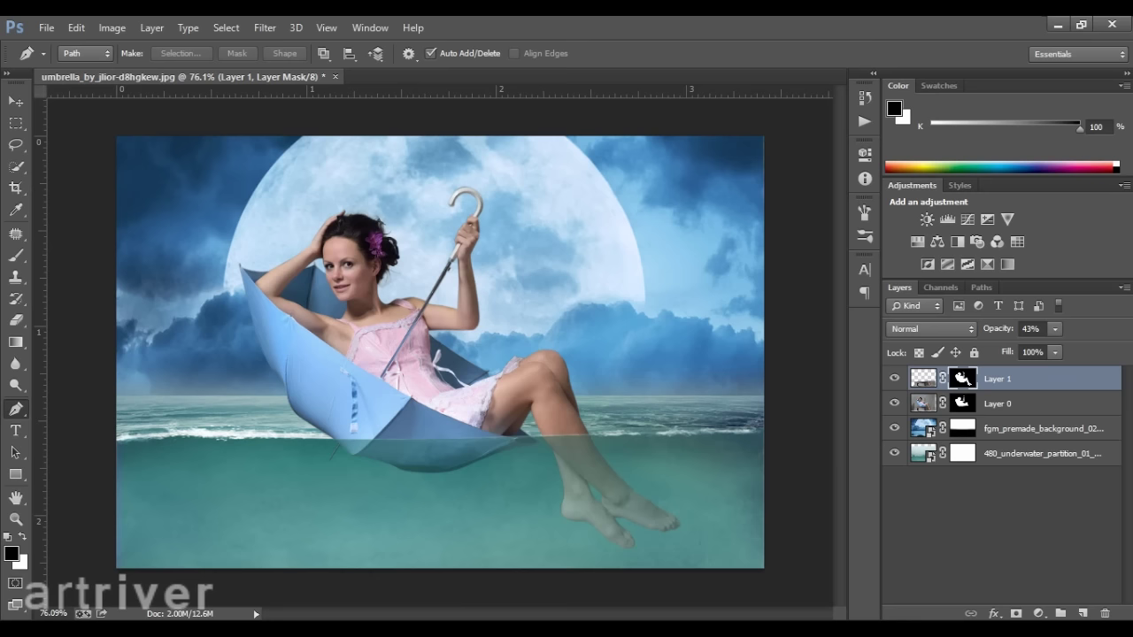
key(v)
key(alt+bracketleft)
key(Left)
key(Left)
key(Left)
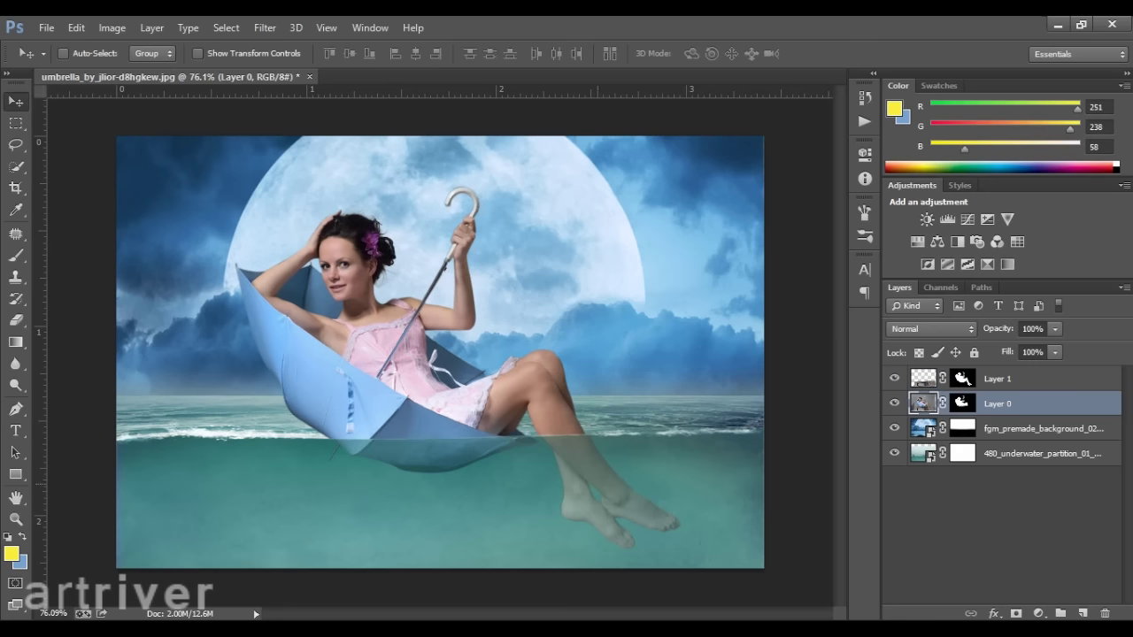
key(alt+comma)
Copy a full-width band across the waterline to Layer 2 at the top of the stack
key(m)
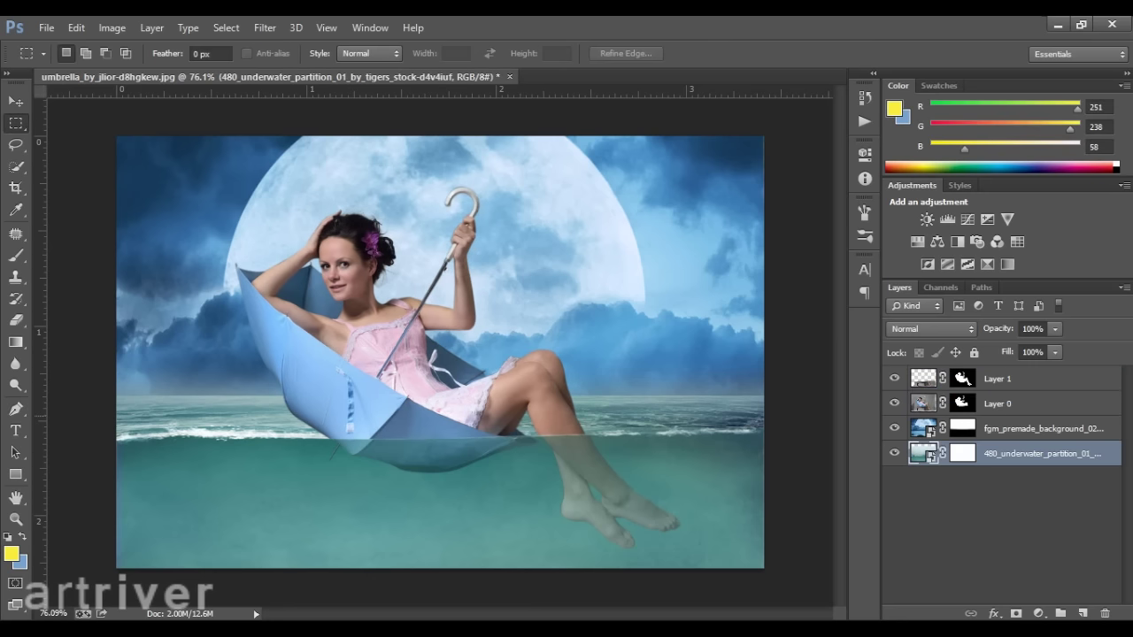
drag(117, 414, 767, 478)
key(ctrl+j)
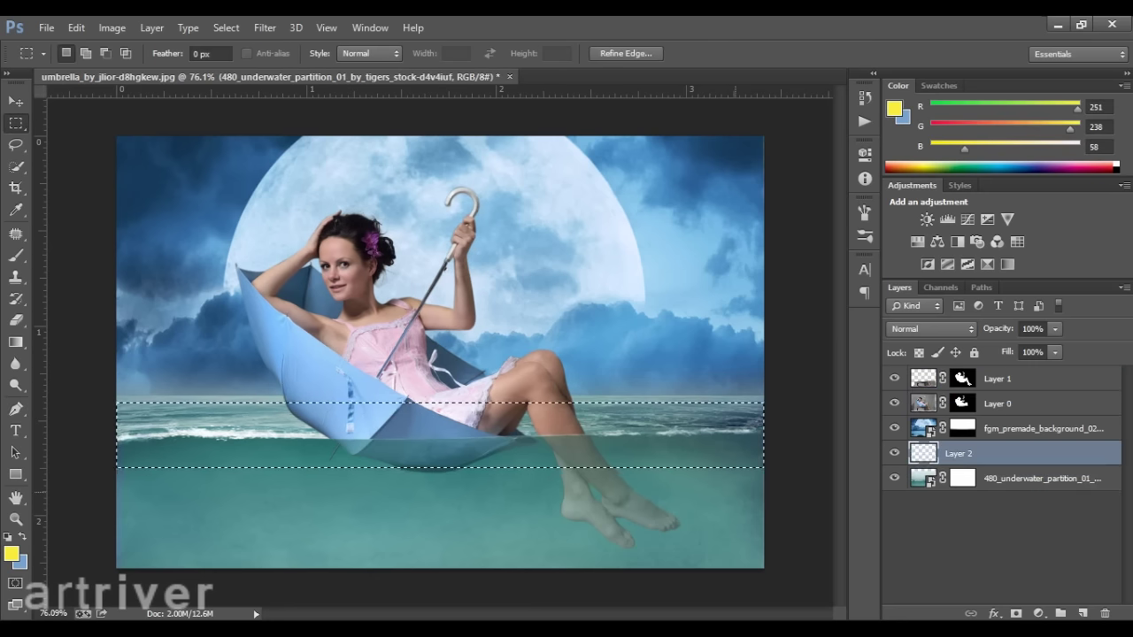
key(ctrl+bracketright)
key(ctrl+bracketright)
key(ctrl+bracketright)
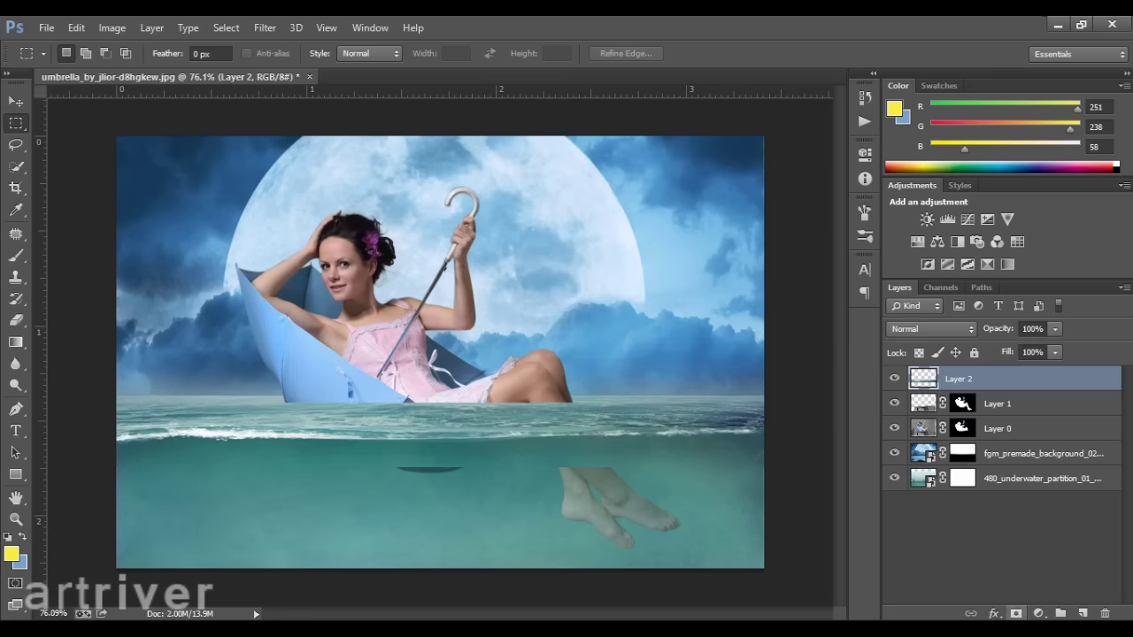
Mask Layer 2 and paint the mask so the umbrella's bottom shows through the water strip
click(1016, 614)
key(b)
key(ctrl+plus)
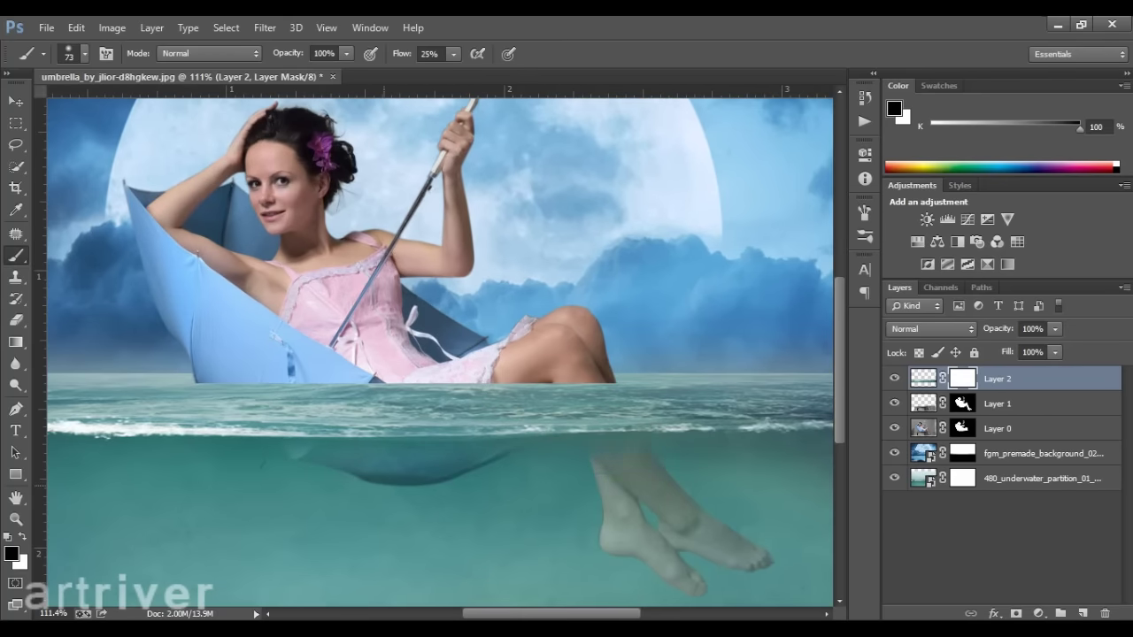
scroll(440, 345, left, 3)
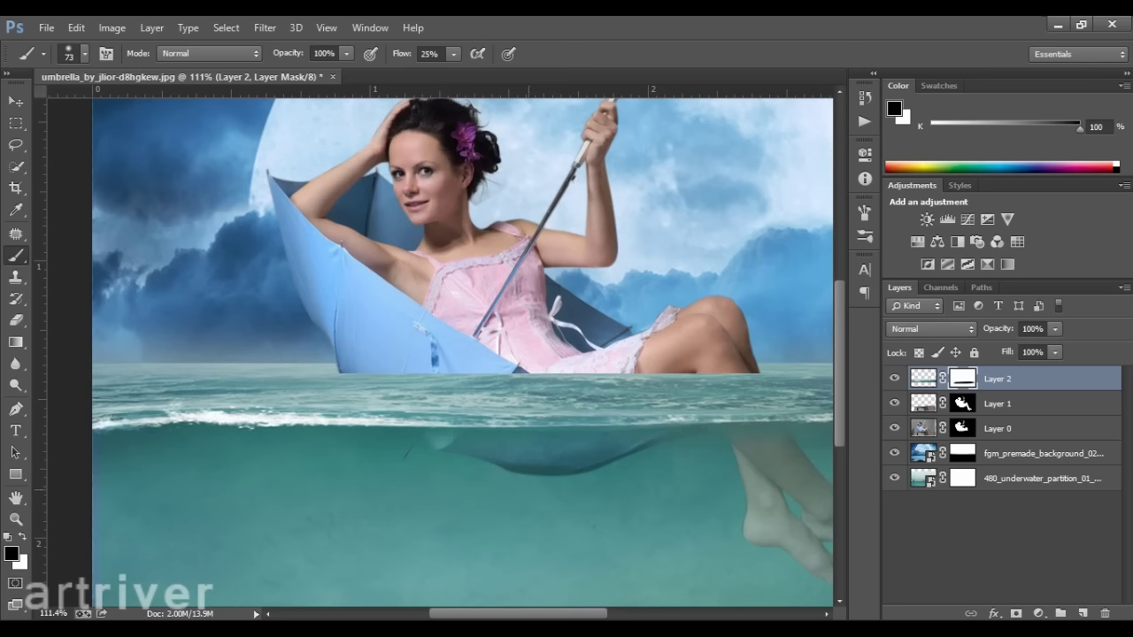
drag(363, 389, 673, 385)
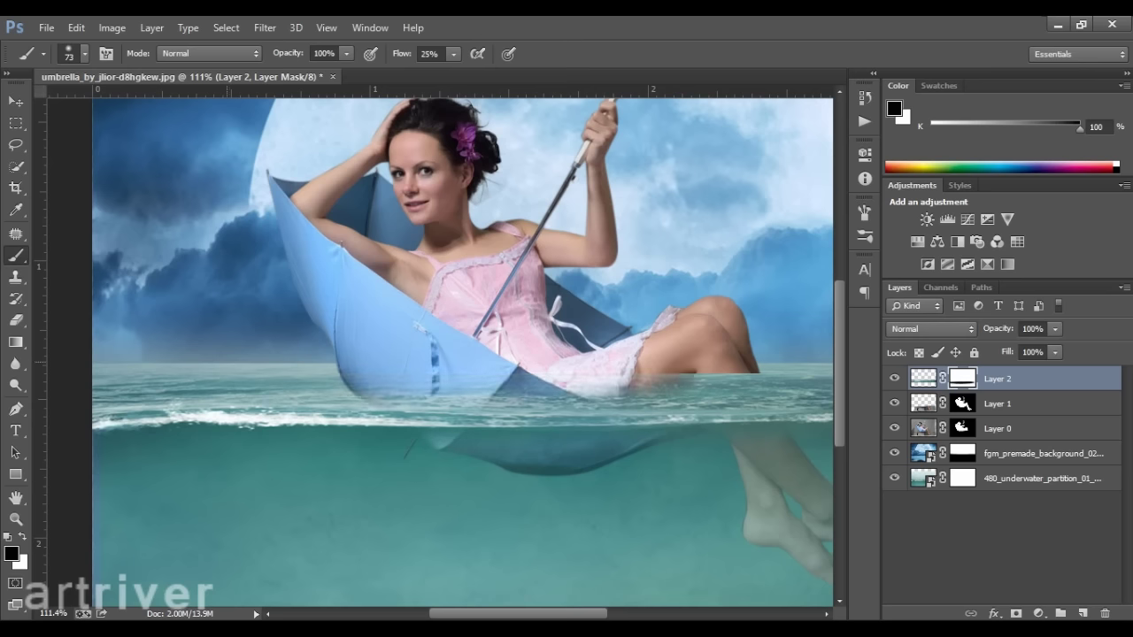
scroll(439, 346, right, 6)
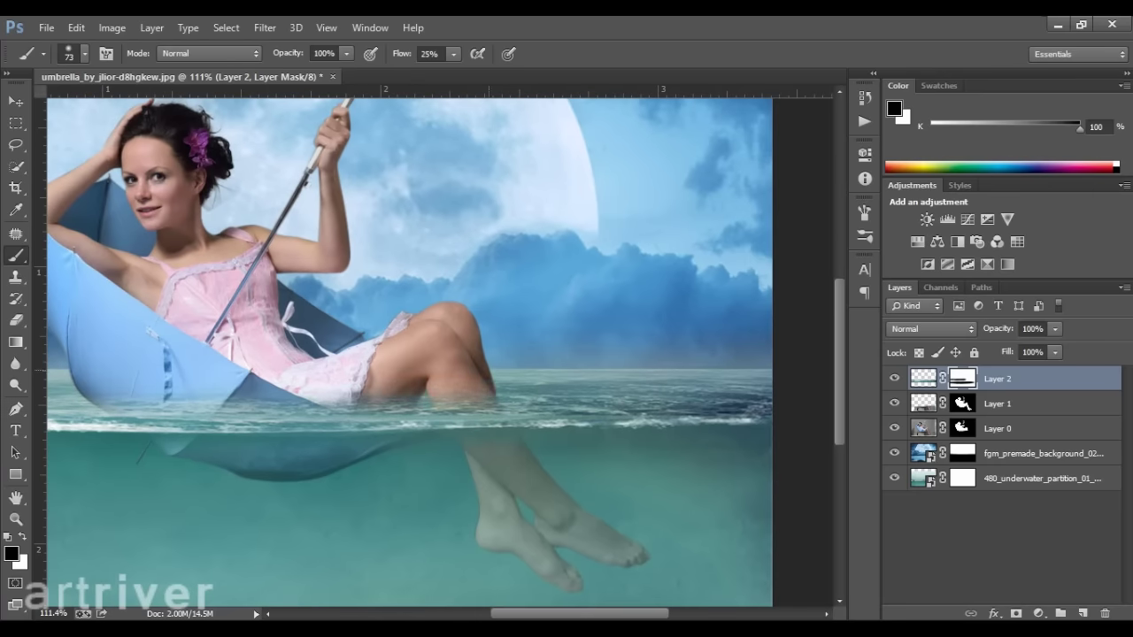
scroll(440, 345, left, 8)
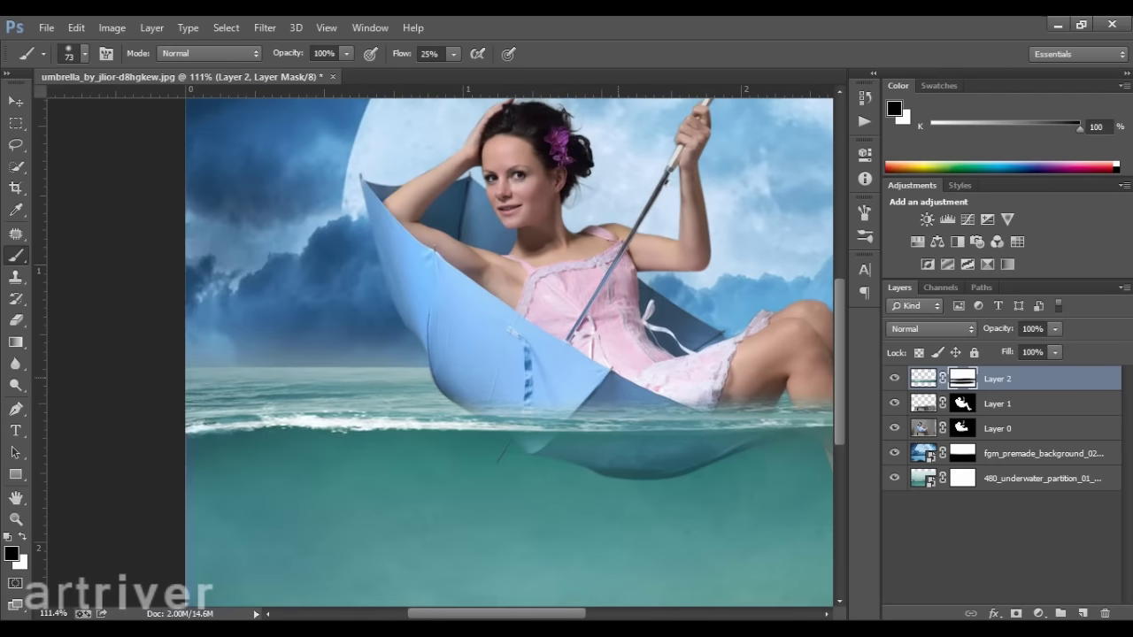
scroll(440, 345, down, 2)
Refine Layer 2's mask within a thin full-width waterline band, painting with white
key(m)
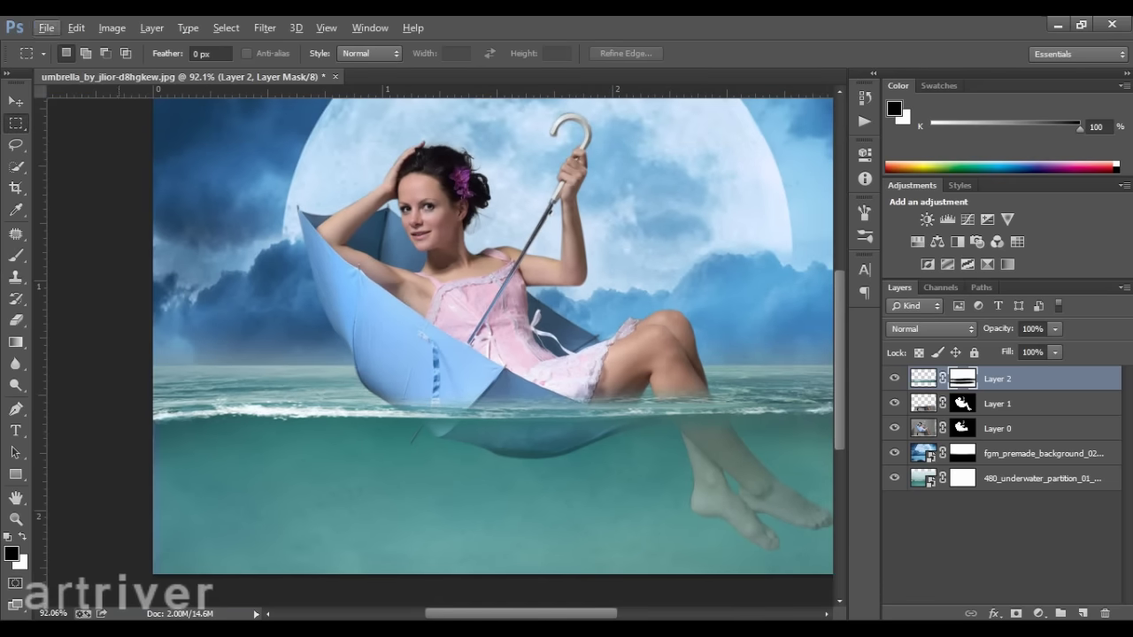
drag(155, 395, 837, 338)
drag(841, 394, 841, 383)
scroll(442, 354, up, 5)
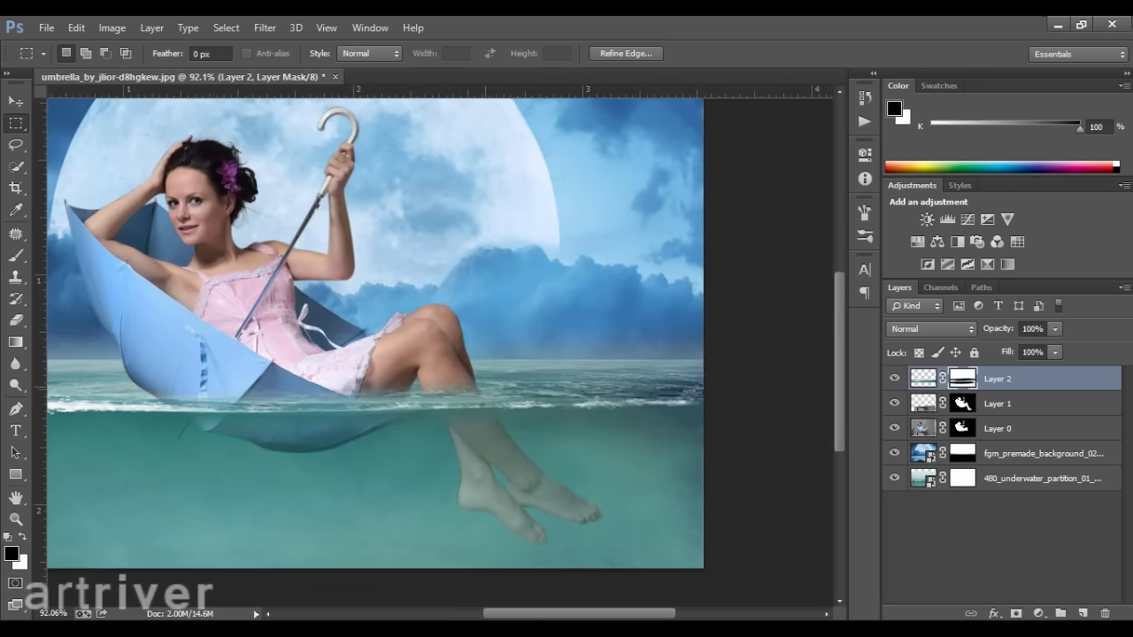
key(b)
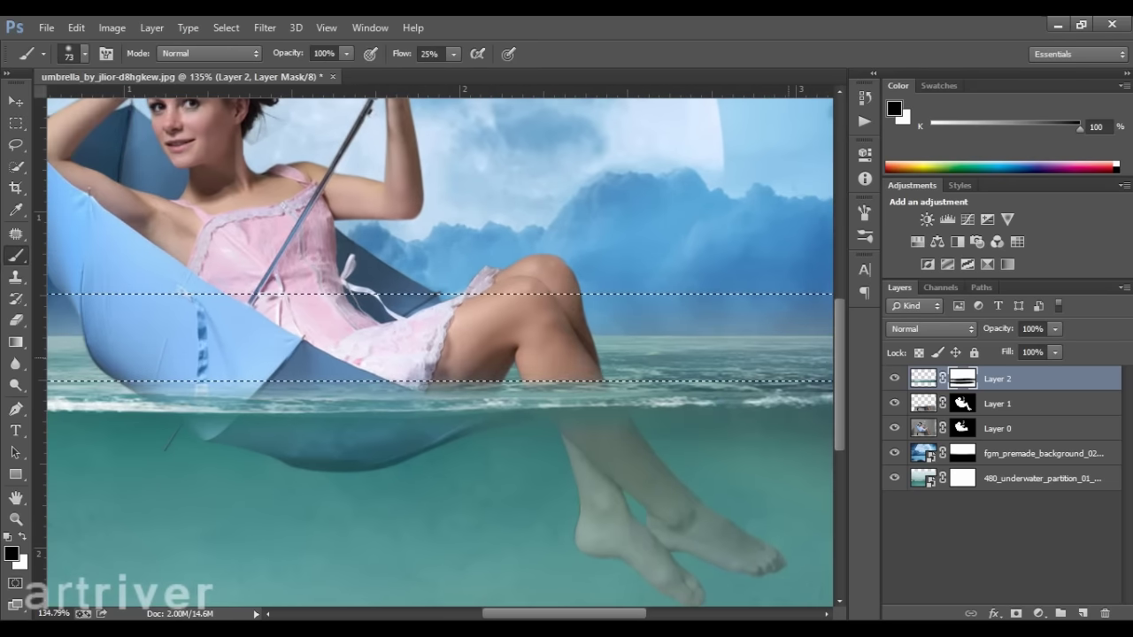
scroll(440, 345, left, 3)
scroll(440, 345, left, 2)
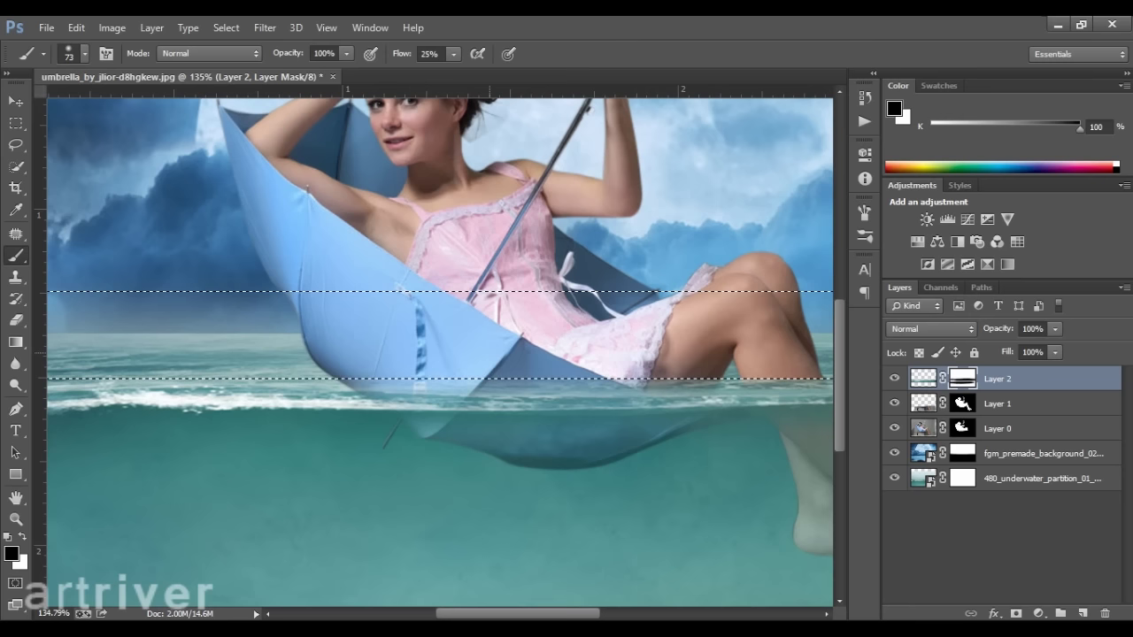
key(x)
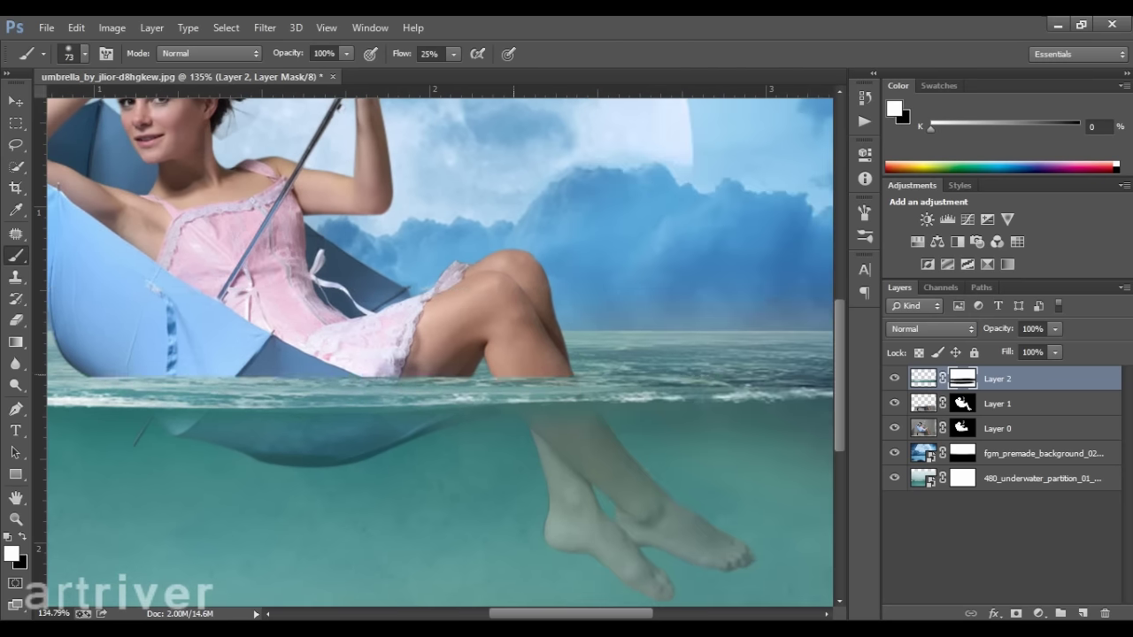
scroll(439, 345, right, 3)
Lower the waterline strip Layer 2's opacity to 76%
key(ctrl+0)
scroll(438, 336, down, 1)
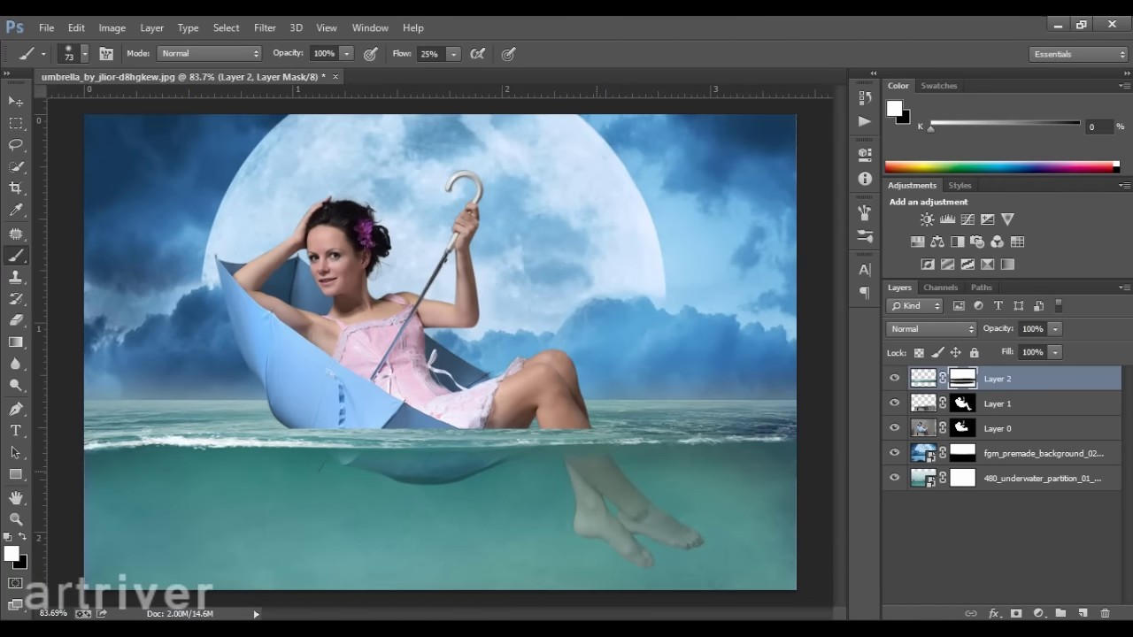
text(76)
key(Return)
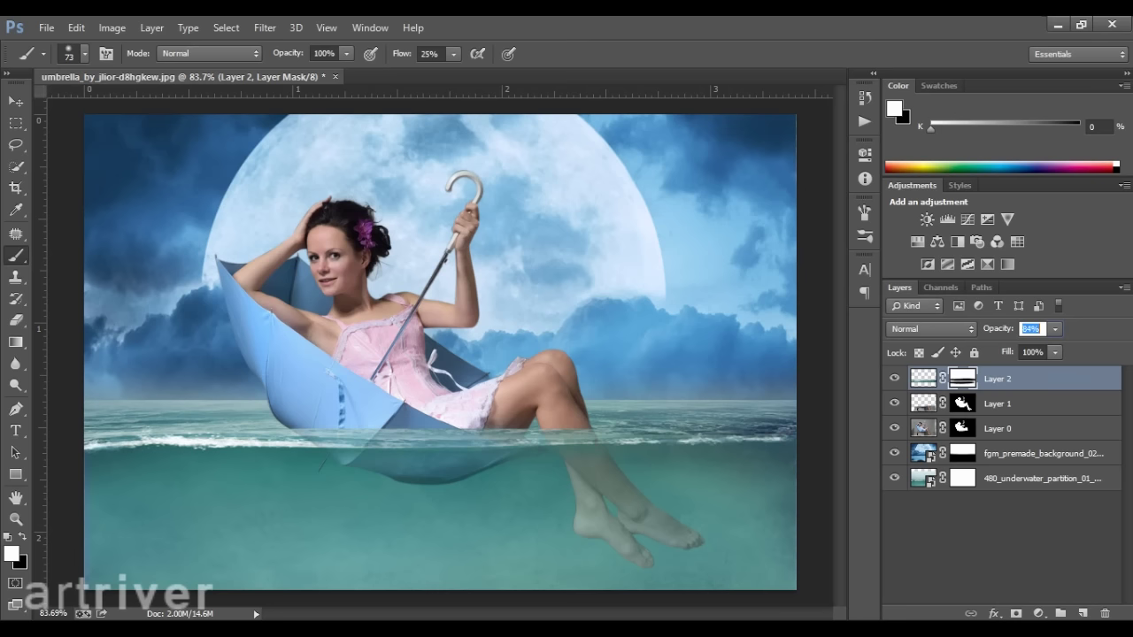
key(Return)
Fade Layer 1 to 20% opacity so the submerged legs and hull look fainter
key(alt+bracketleft)
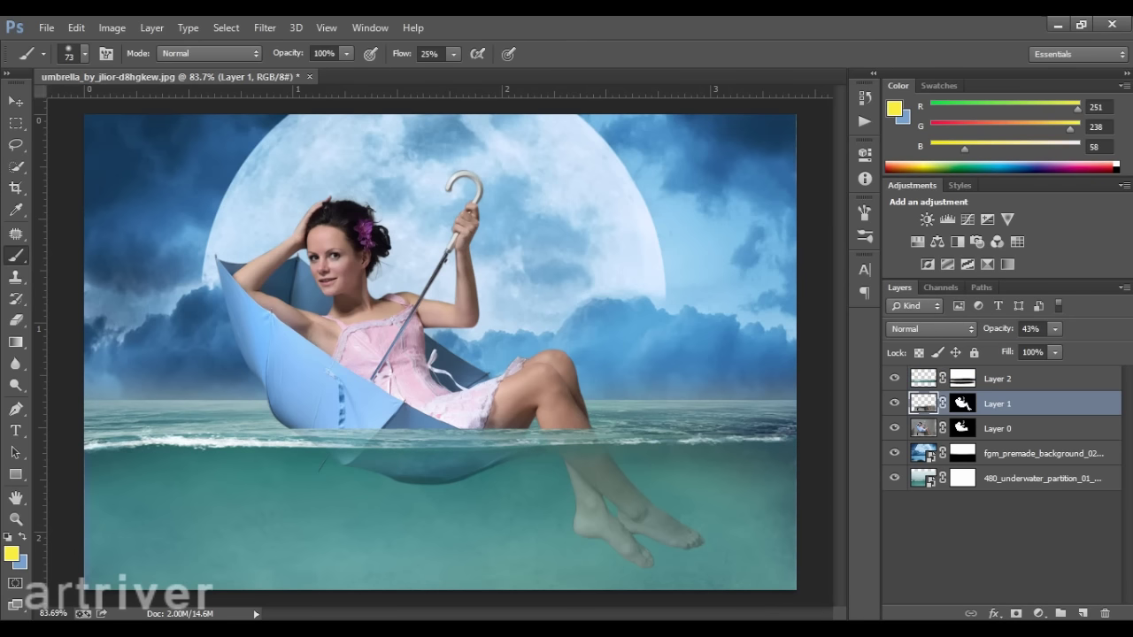
text(20)
key(Return)
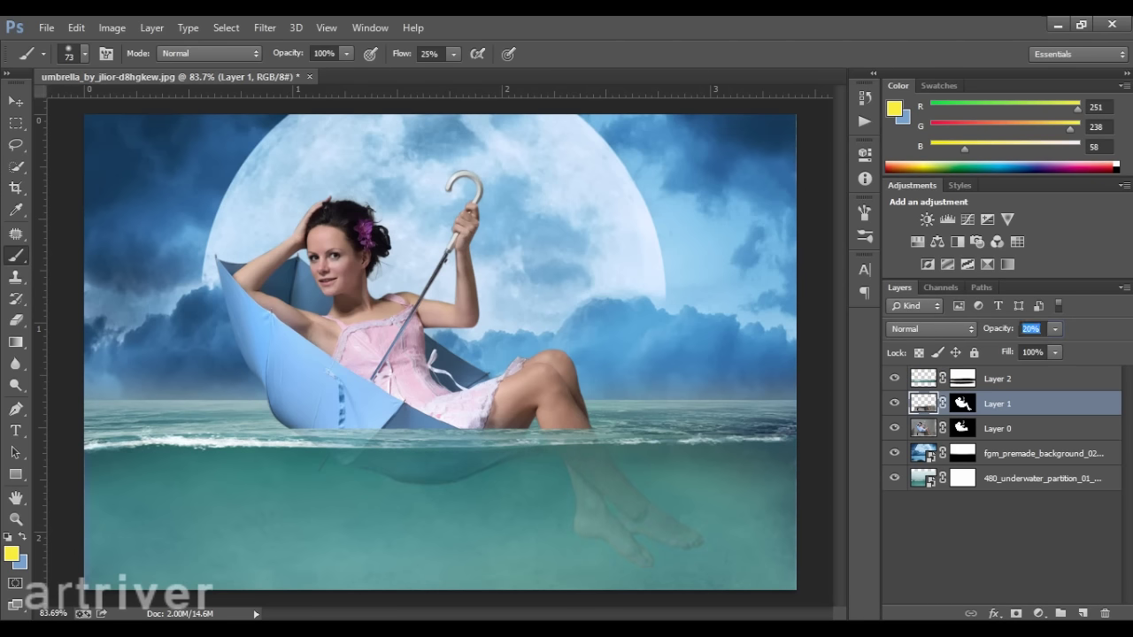
key(ctrl+plus)
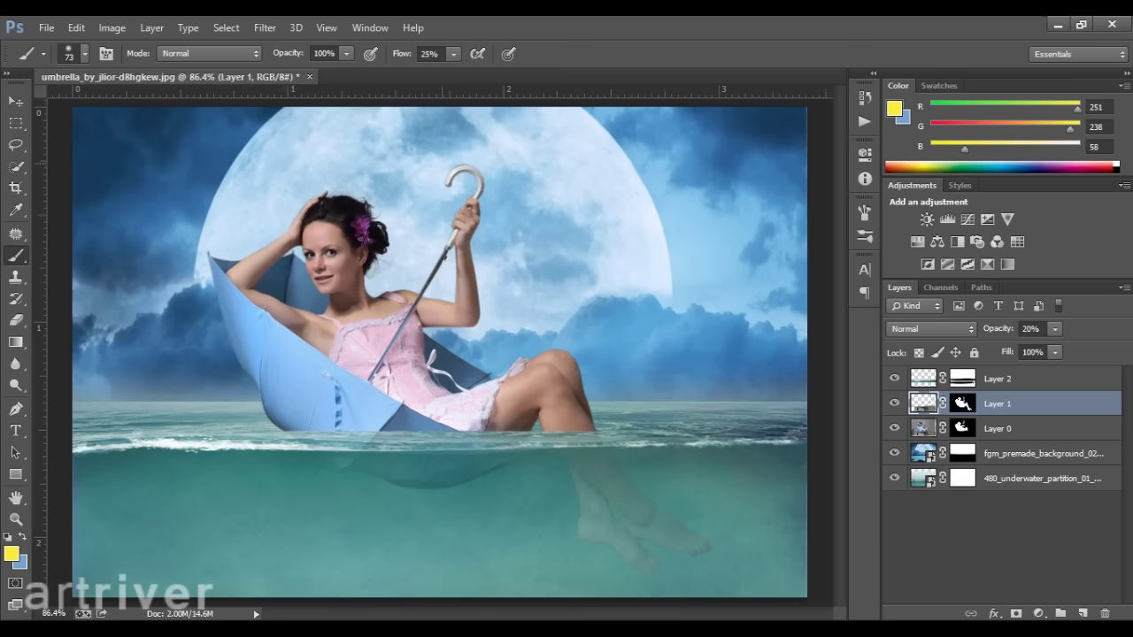
key(v)
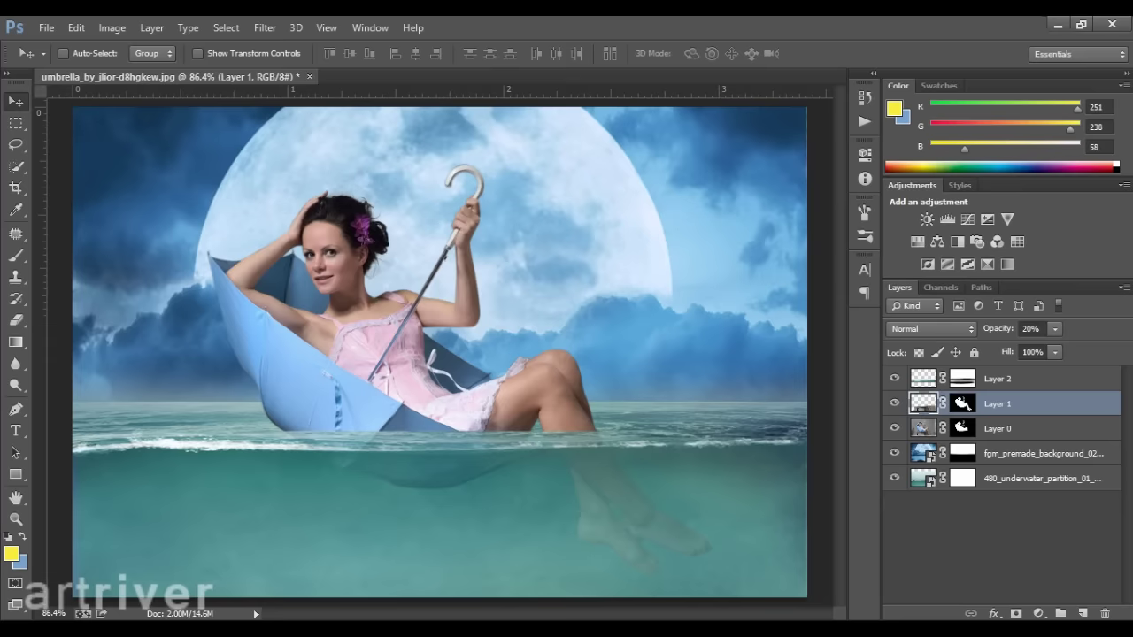
Place a jellyfish image in Screen mode at the top, shrunk into the lower-left water
drag(83, 253, 232, 332)
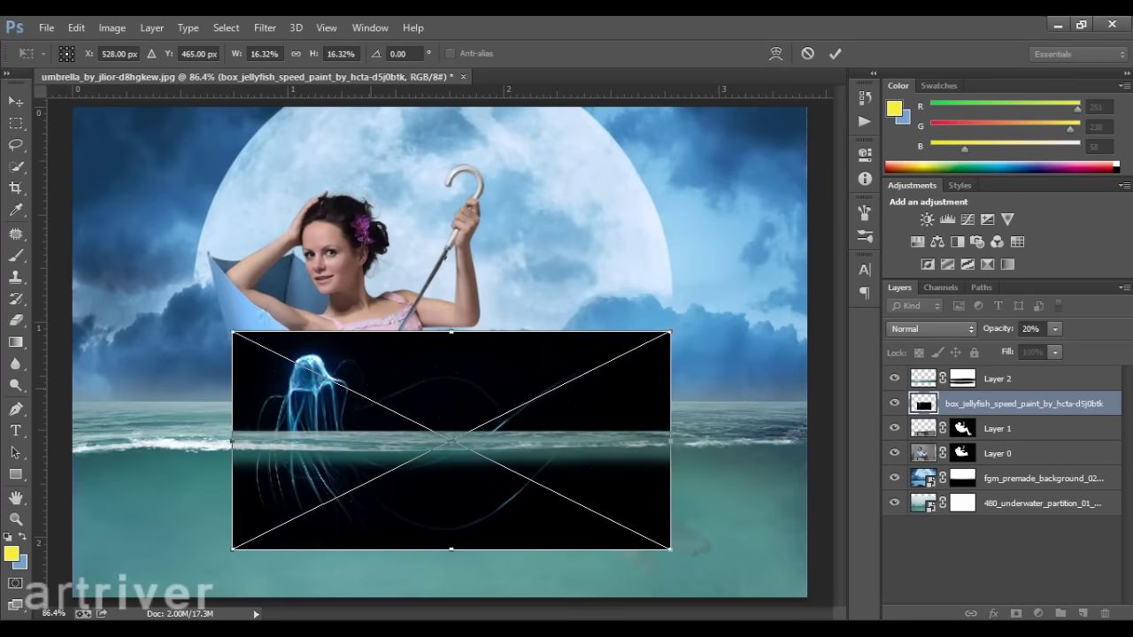
key(Return)
click(931, 328)
click(920, 177)
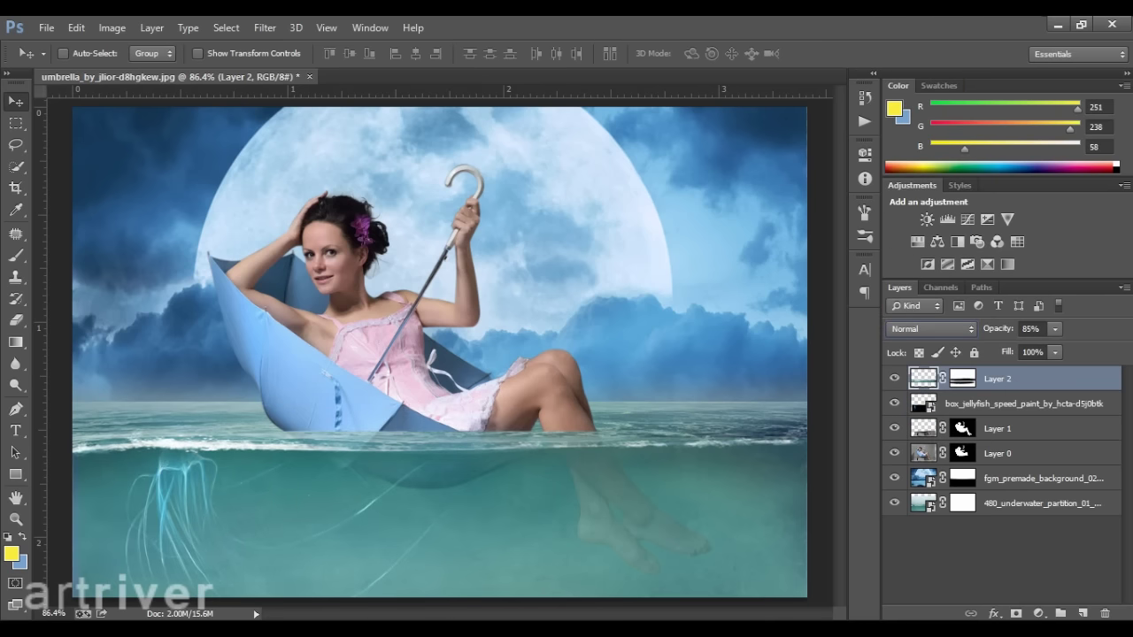
key(ctrl+])
key(ctrl+t)
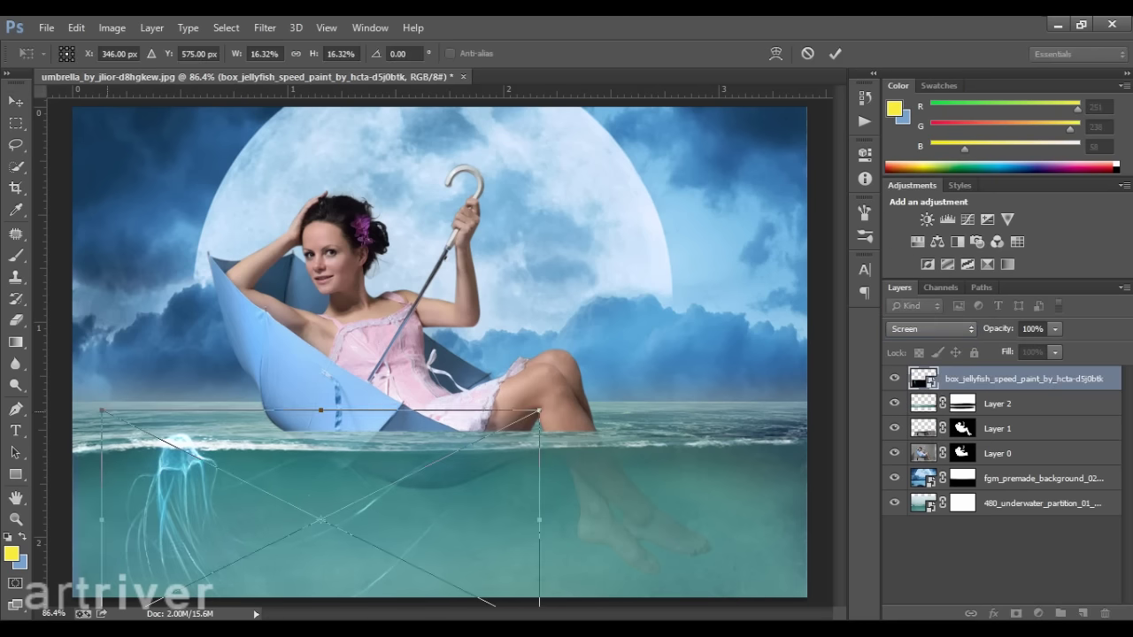
drag(76, 405, 177, 478)
key(Return)
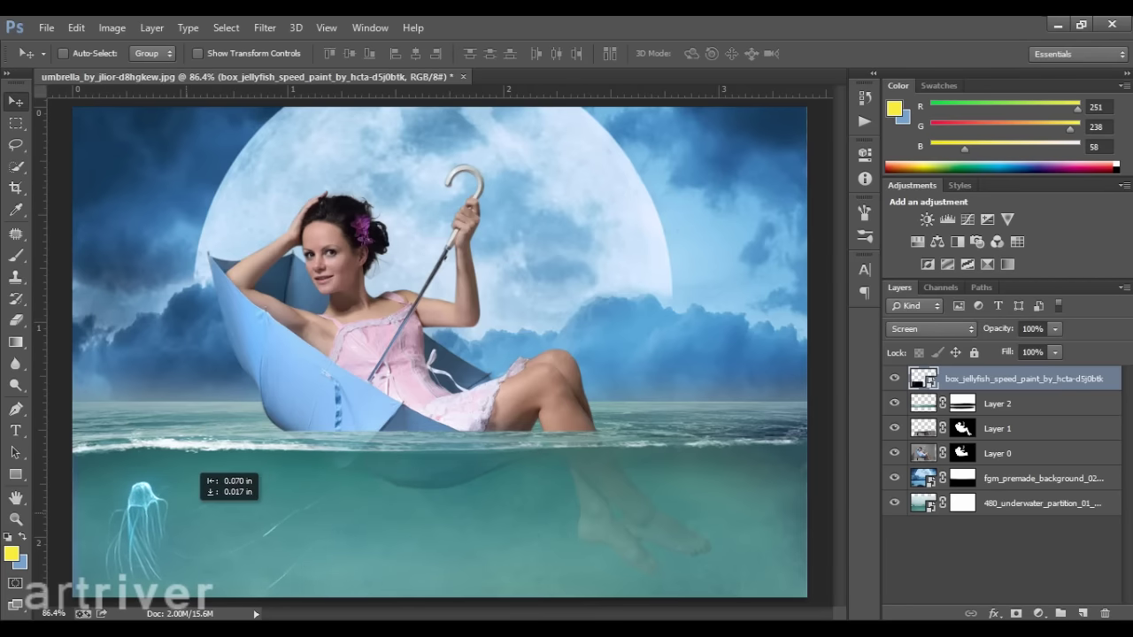
Duplicate the jellyfish, shrink the copy and move it to the right
drag(141, 522, 451, 540)
key(ctrl+t)
drag(697, 485, 664, 509)
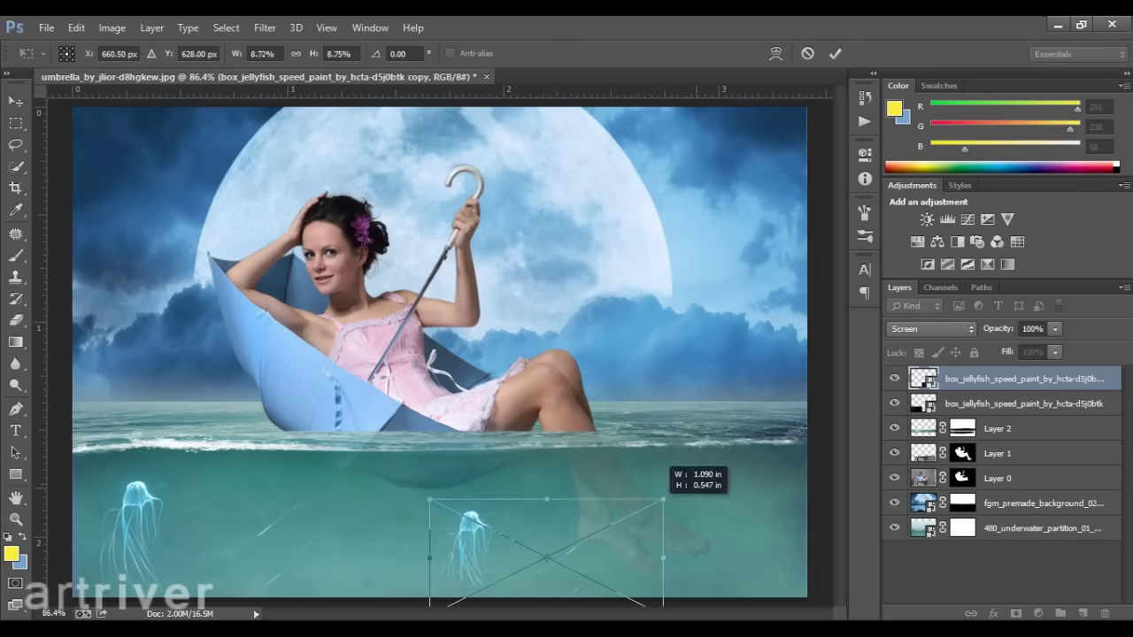
key(Return)
drag(442, 502, 770, 462)
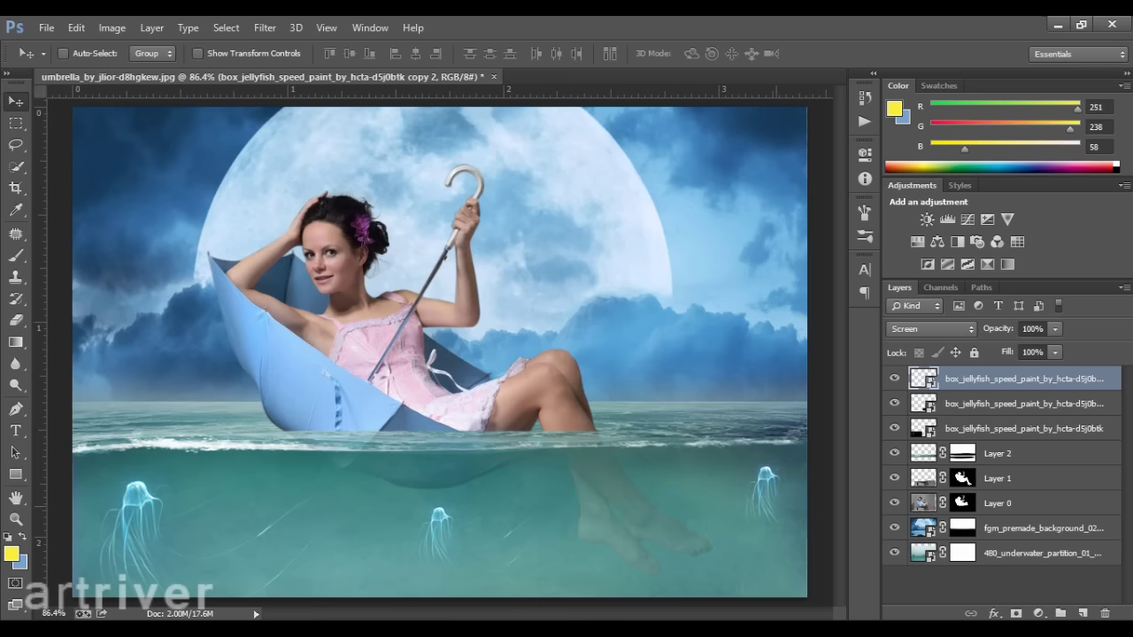
Add two more transformed jellyfish copies, then place the 18OBFOSSIL-articleLarge image onto the canvas
drag(767, 412, 288, 453)
key(ctrl+t)
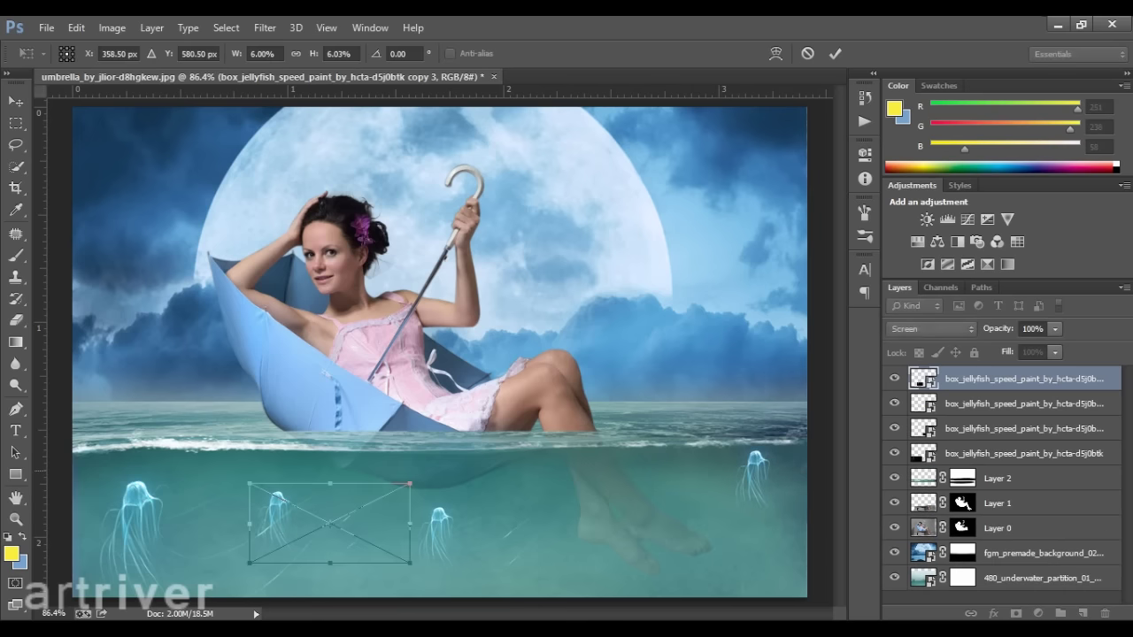
right_click(396, 494)
click(416, 456)
key(Return)
mouse_move(416, 461)
mouse_down()
mouse_move(697, 479)
mouse_move(705, 456)
mouse_up()
click(1049, 561)
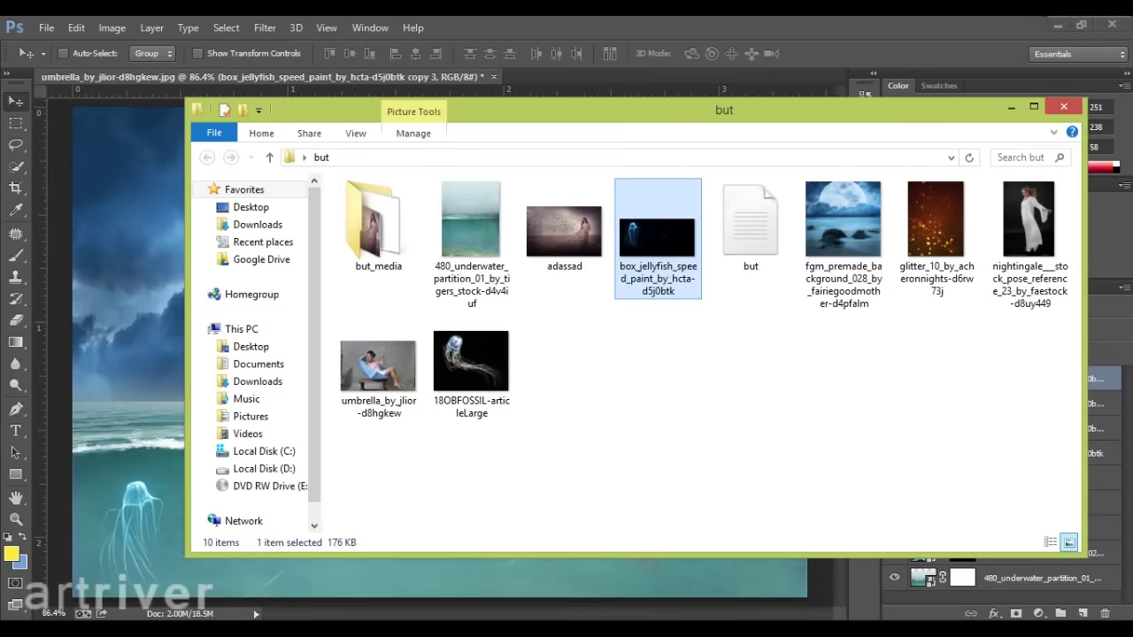
mouse_move(410, 366)
mouse_down()
mouse_move(439, 352)
mouse_move(381, 525)
mouse_up()
Commit the 18OBFOSSIL jellyfish, test it in Screen mode, then delete its layer
key(Return)
click(930, 329)
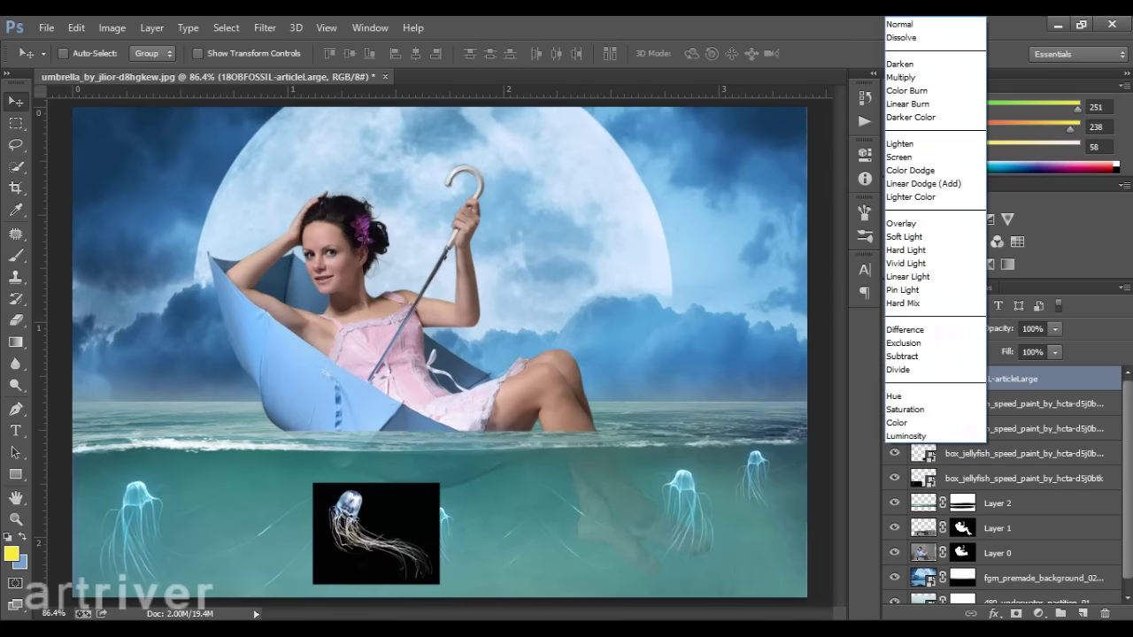
click(911, 170)
mouse_move(425, 453)
mouse_down()
mouse_move(345, 482)
mouse_move(469, 441)
mouse_move(698, 505)
mouse_move(818, 484)
mouse_up()
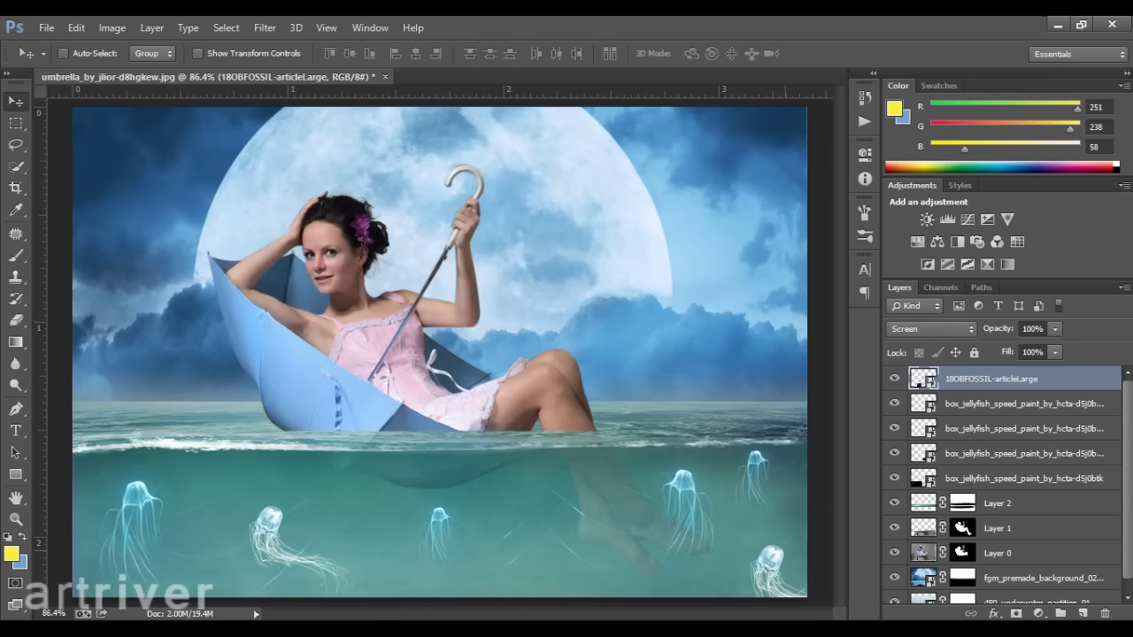
key(Delete)
Add more box jellyfish copies lower in the water and select all seven layers
mouse_move(496, 553)
mouse_down()
mouse_move(358, 553)
mouse_move(363, 430)
mouse_move(633, 529)
mouse_up()
alt+click(633, 528)
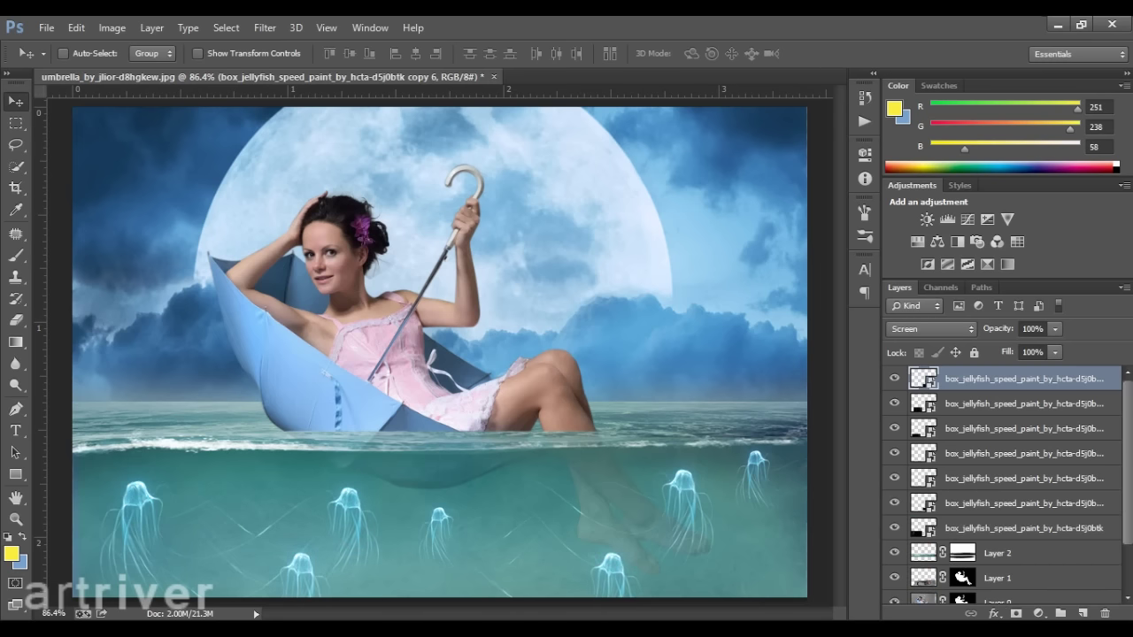
key(alt+shift+bracketleft)
key(alt+shift+bracketleft)
key(alt+shift+bracketleft)
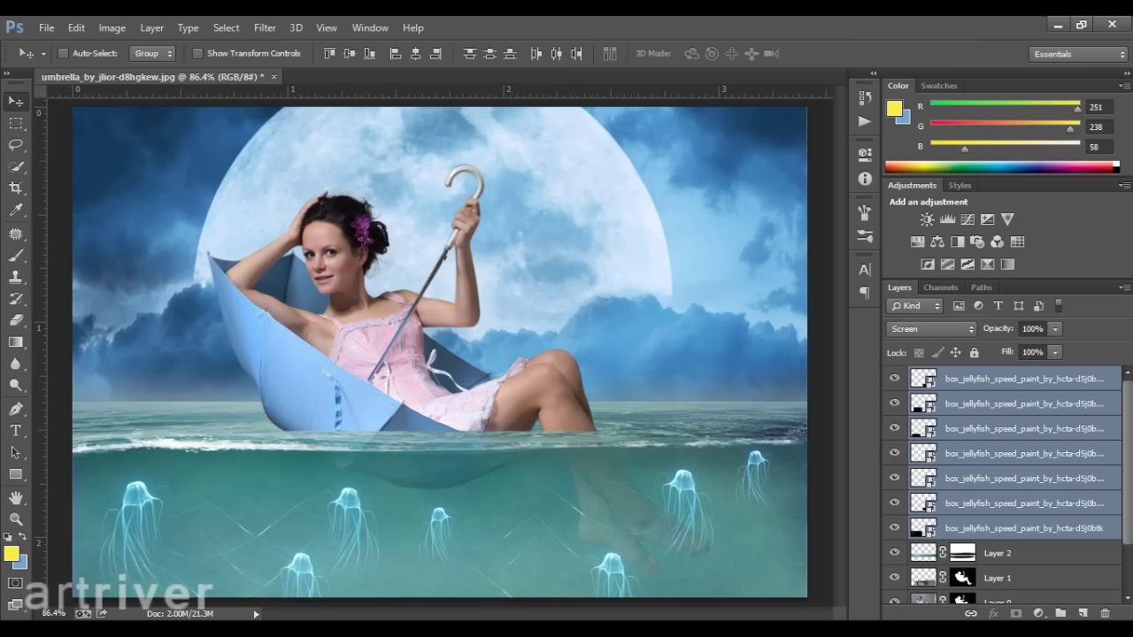
Group the seven jellyfish as Group 1 just above the underwater layer, keeping 100% opacity
key(ctrl+g)
key(ctrl+bracketleft)
key(ctrl+bracketleft)
key(ctrl+bracketleft)
key(ctrl+bracketleft)
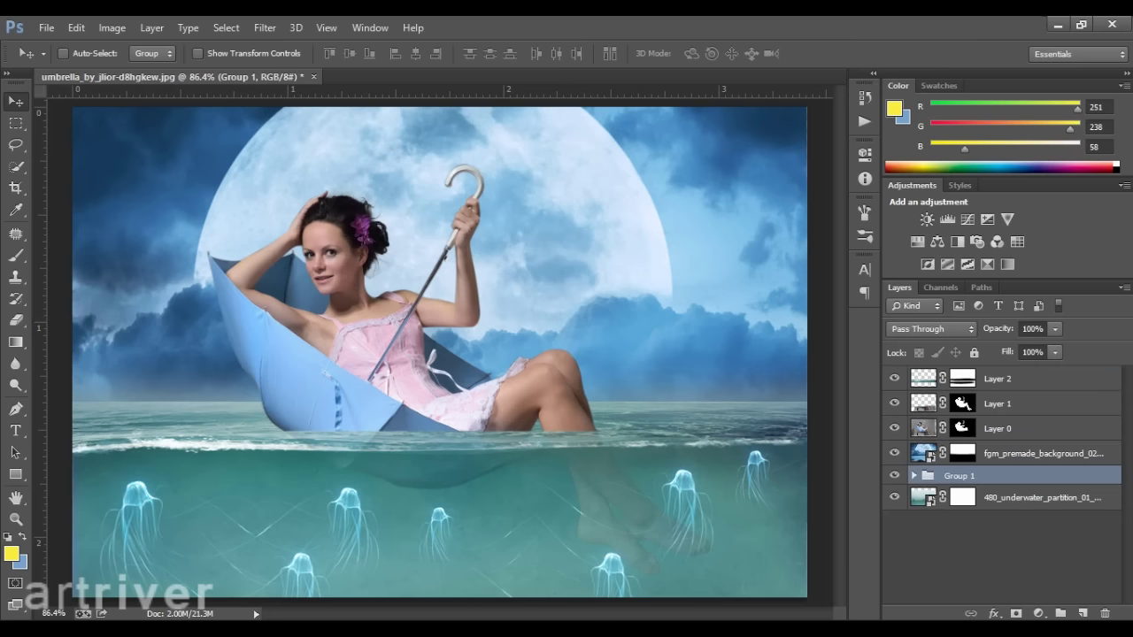
key(6)
key(4)
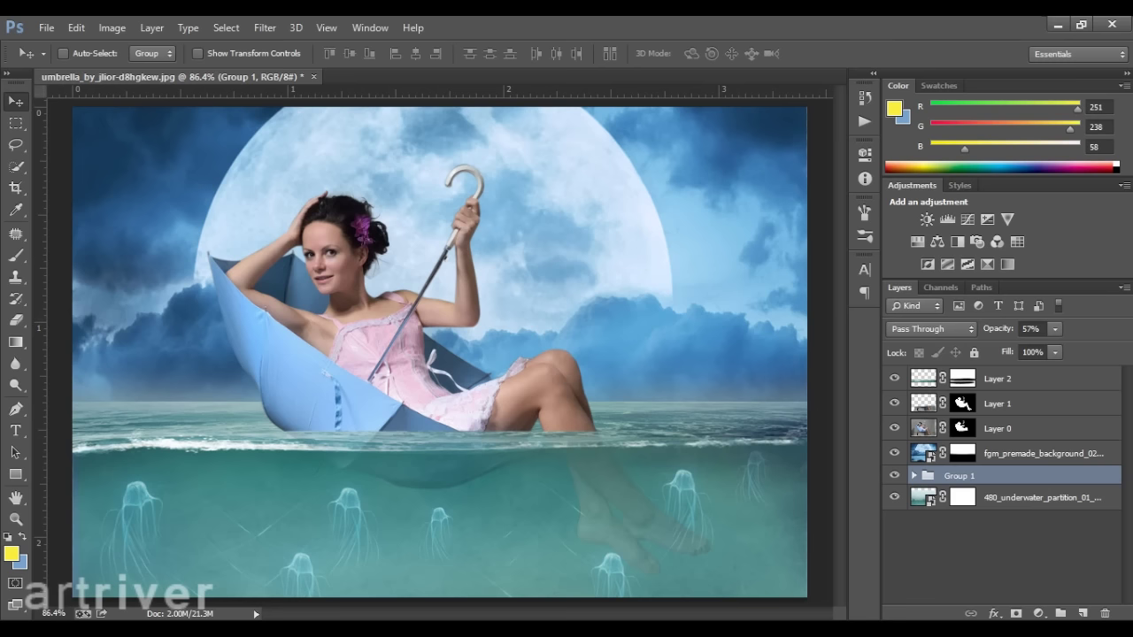
key(0)
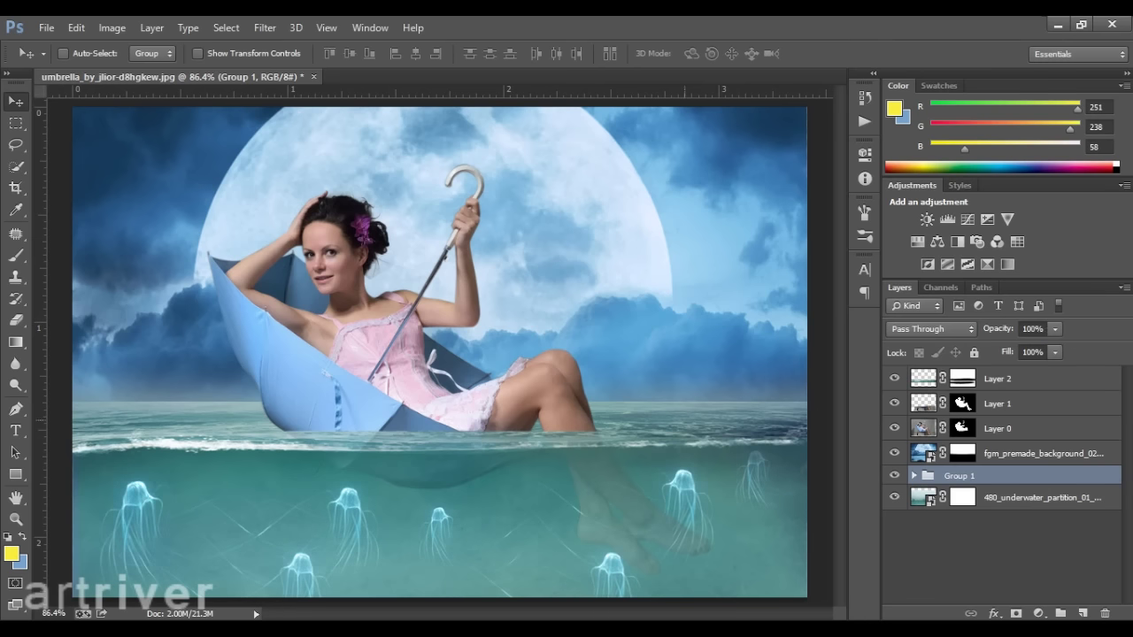
click(998, 378)
Create Screen-mode Layer 3 with a cyan-shifted jellyfish colour sampled as paint
click(1083, 613)
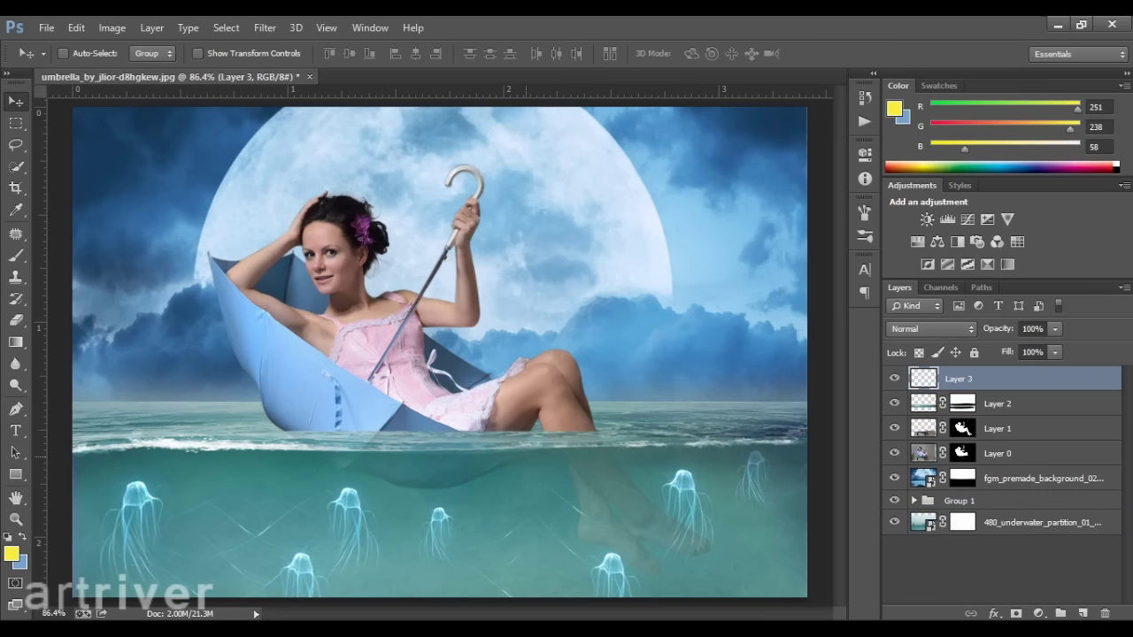
key(b)
alt+click(142, 487)
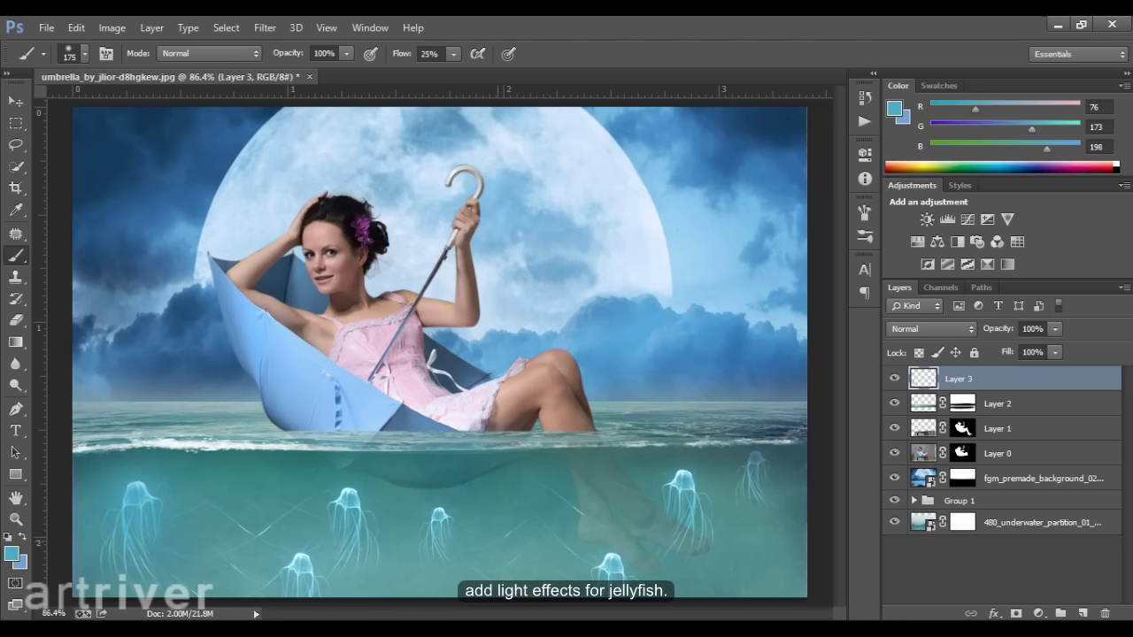
click(931, 329)
click(912, 157)
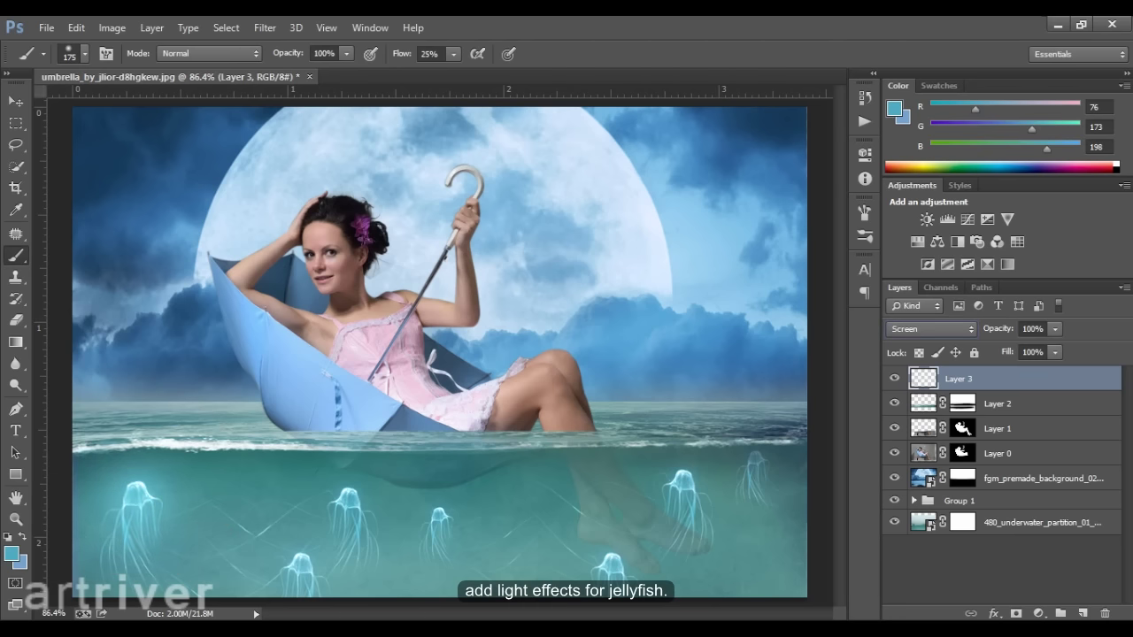
drag(1031, 129, 1049, 129)
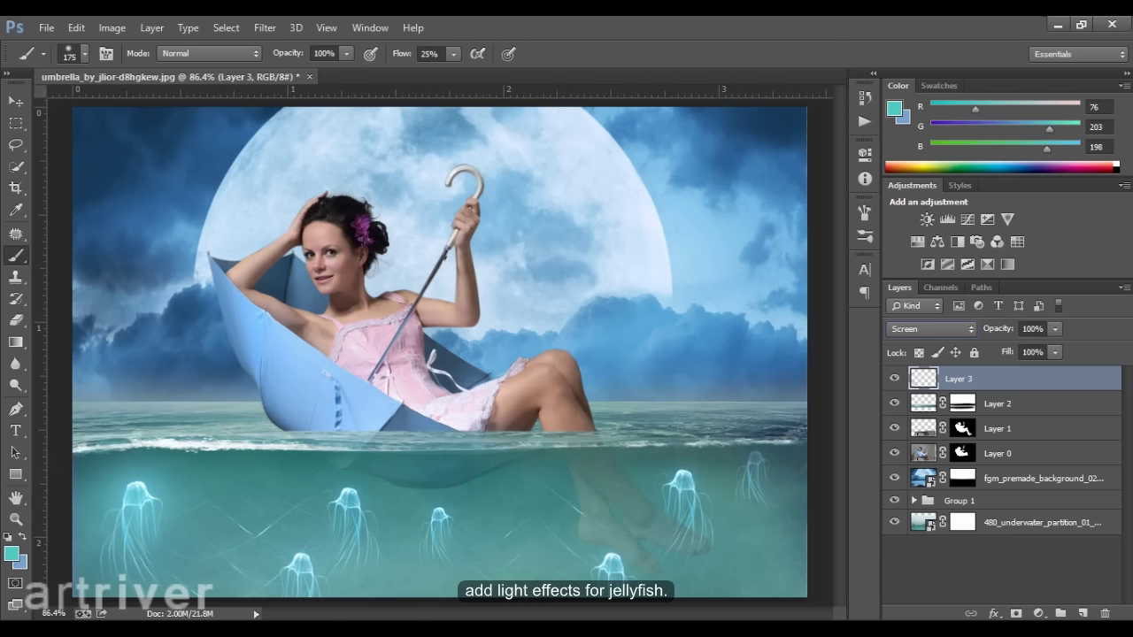
Paint soft cyan glows over each jellyfish from left to right on Layer 3
drag(142, 504, 122, 478)
drag(354, 531, 336, 492)
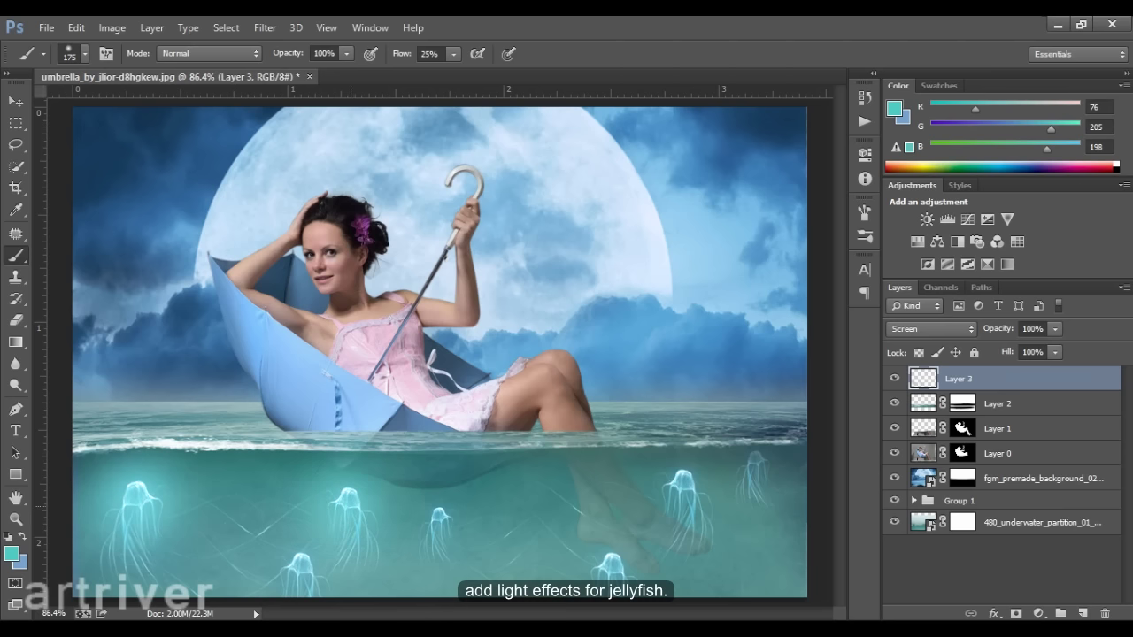
drag(305, 584, 296, 549)
drag(438, 531, 433, 496)
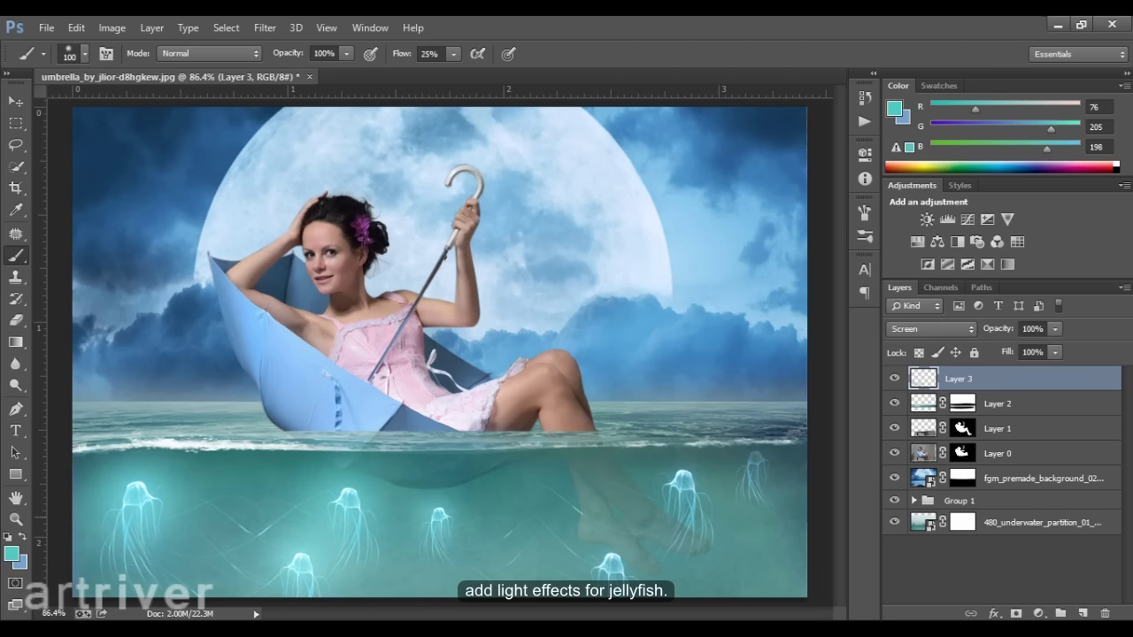
drag(611, 576, 609, 549)
key(bracketleft)
drag(686, 513, 679, 465)
mouse_move(756, 491)
mouse_down()
mouse_move(751, 442)
mouse_move(747, 451)
mouse_up()
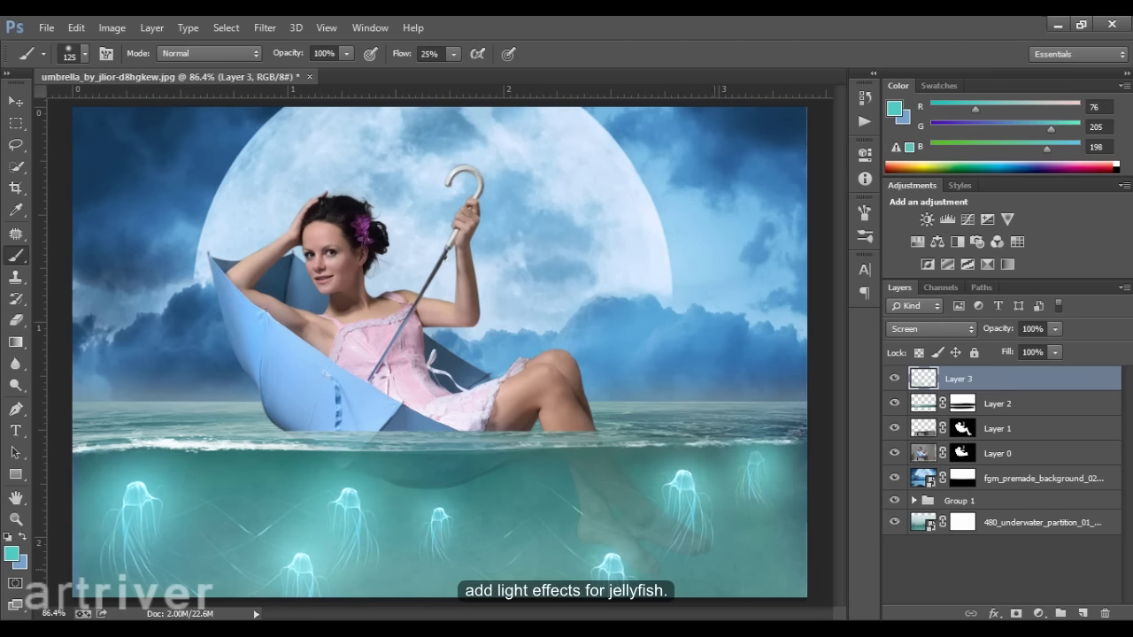
key(ctrl+u)
key(Up)
key(Up)
key(Up)
key(Up)
key(Up)
key(Up)
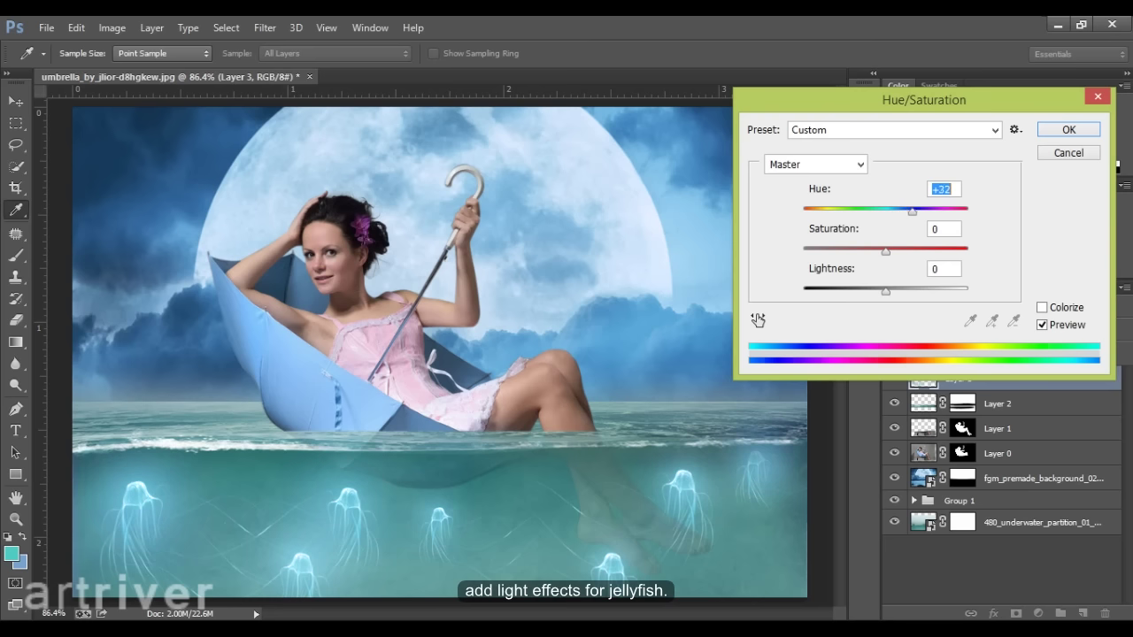
Set the glow layer's Hue/Saturation to Hue -4 and Lightness -68
key(Down)
key(Down)
key(Down)
key(Tab)
key(Tab)
key(shift+Down)
key(shift+Down)
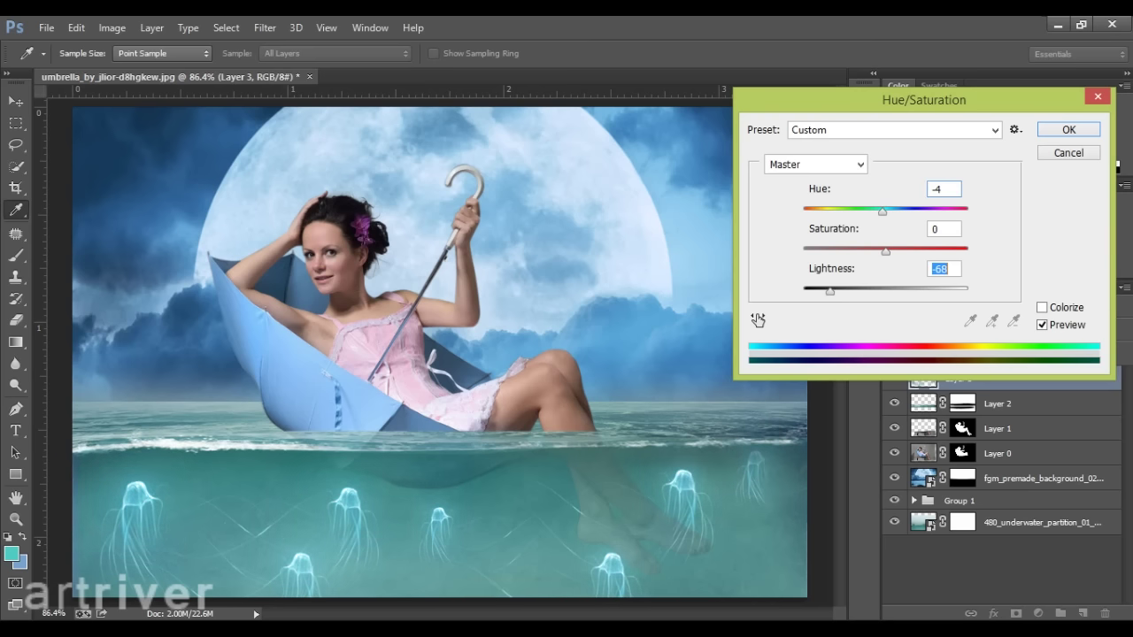
key(Down)
key(Down)
key(Down)
key(shift+Up)
key(Up)
key(Up)
key(Up)
key(Return)
key(b)
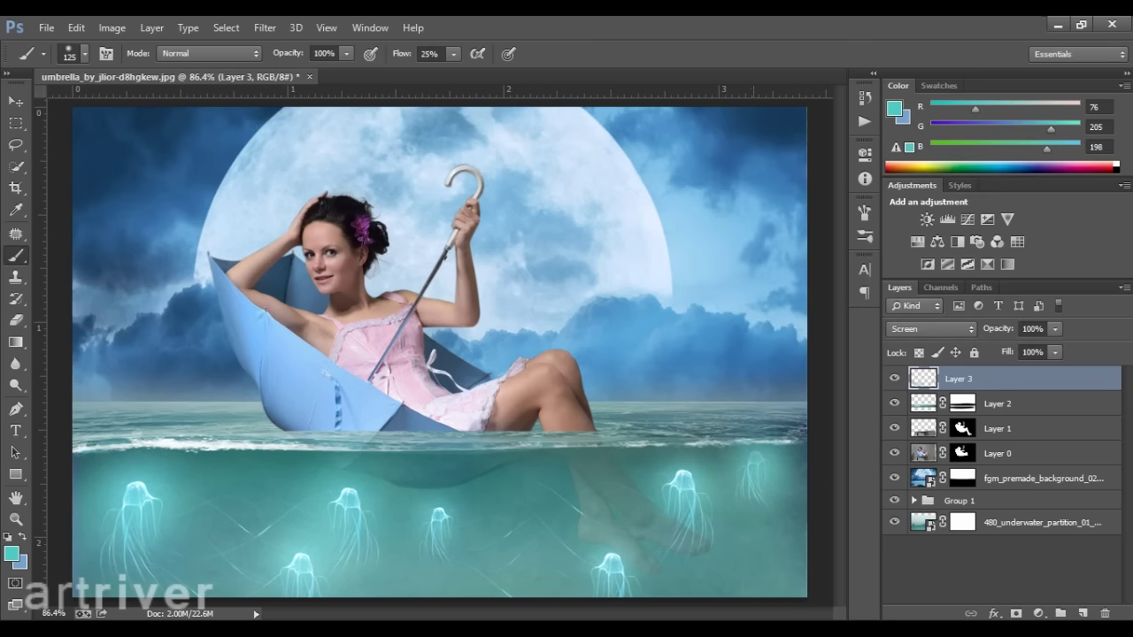
key(v)
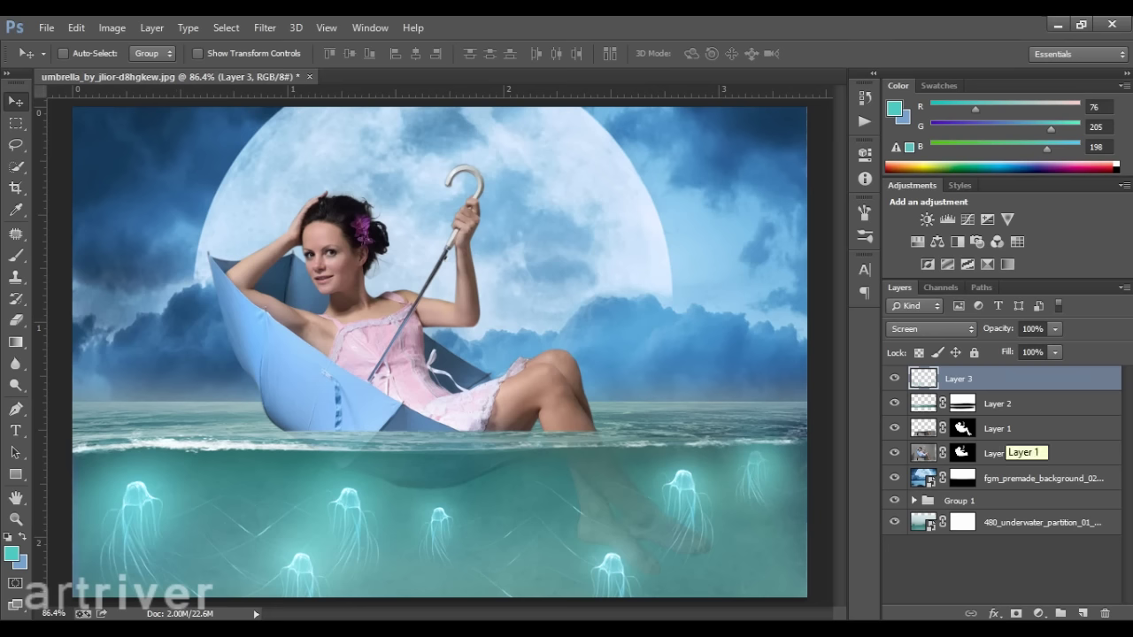
Duplicate Layer 0 and Layer 1 and merge the copies into Layer 1 copy
click(998, 428)
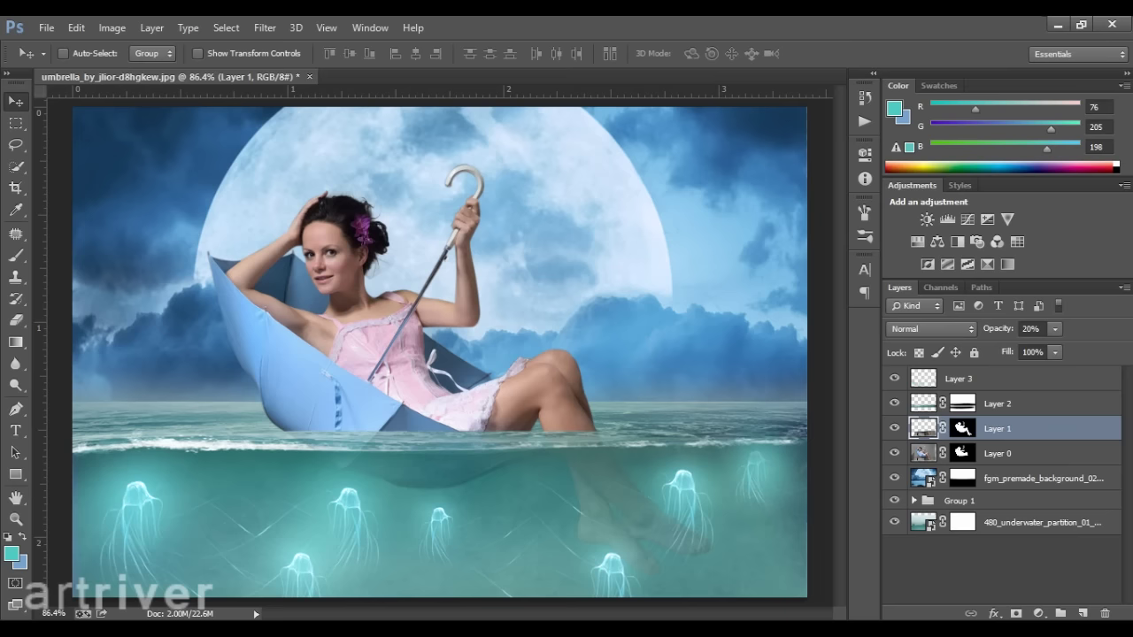
scroll(306, 221, up, 1)
scroll(306, 222, up, 1)
scroll(305, 221, up, 1)
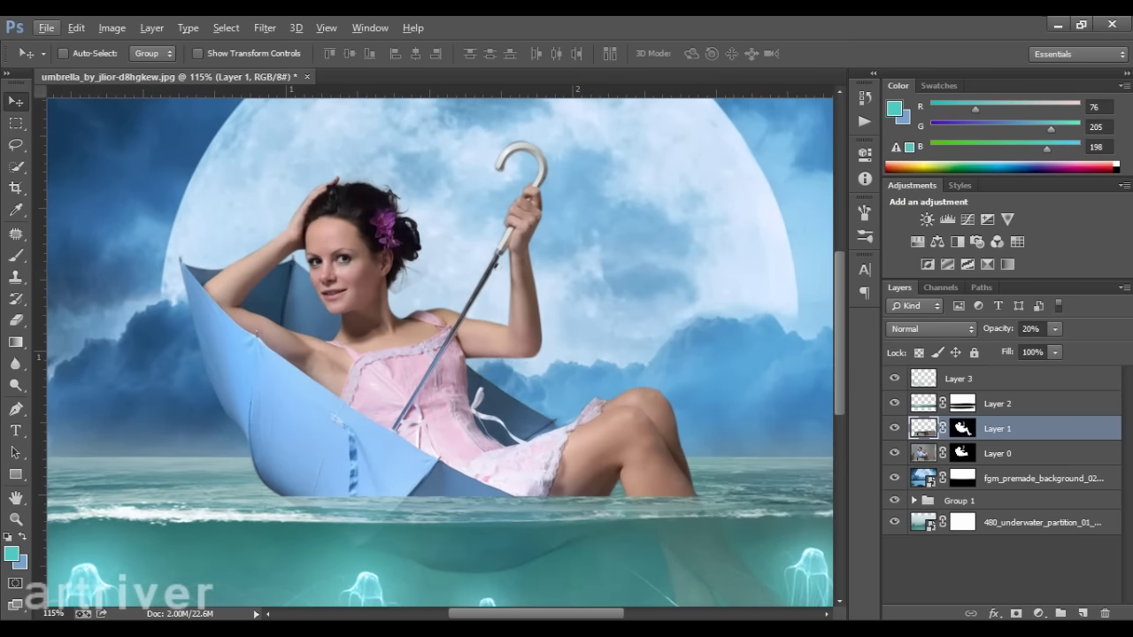
shift+click(997, 453)
key(ctrl+j)
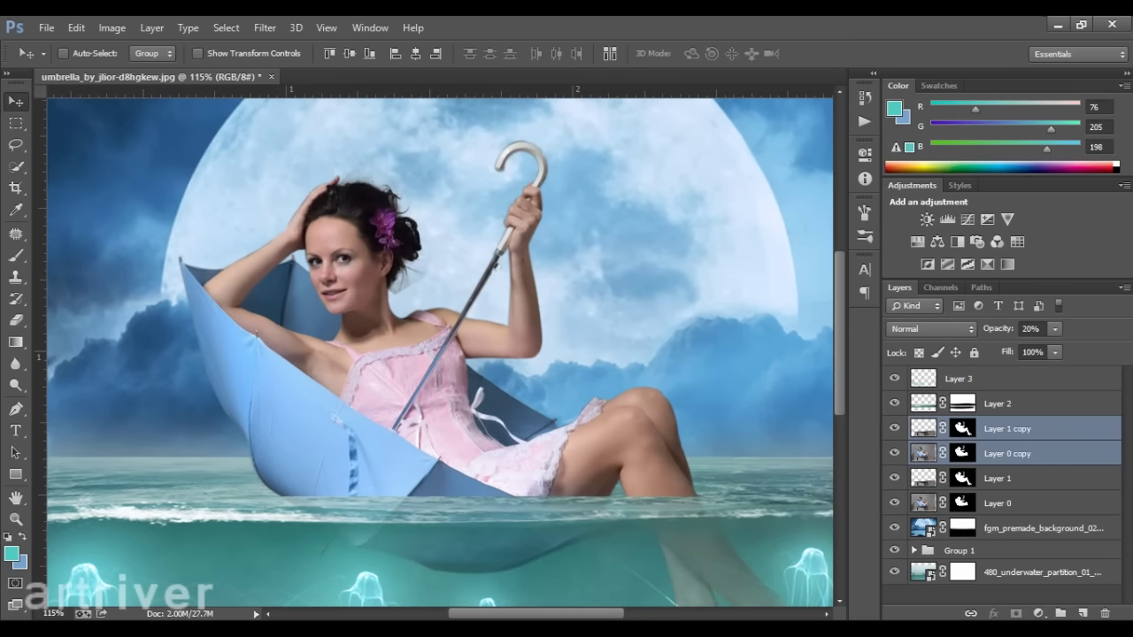
click(963, 428)
shift+click(998, 453)
key(ctrl+e)
Hide the original Layer 0 and Layer 1 and duplicate the merged layer as Layer 1 copy 2
click(894, 428)
click(894, 453)
click(894, 478)
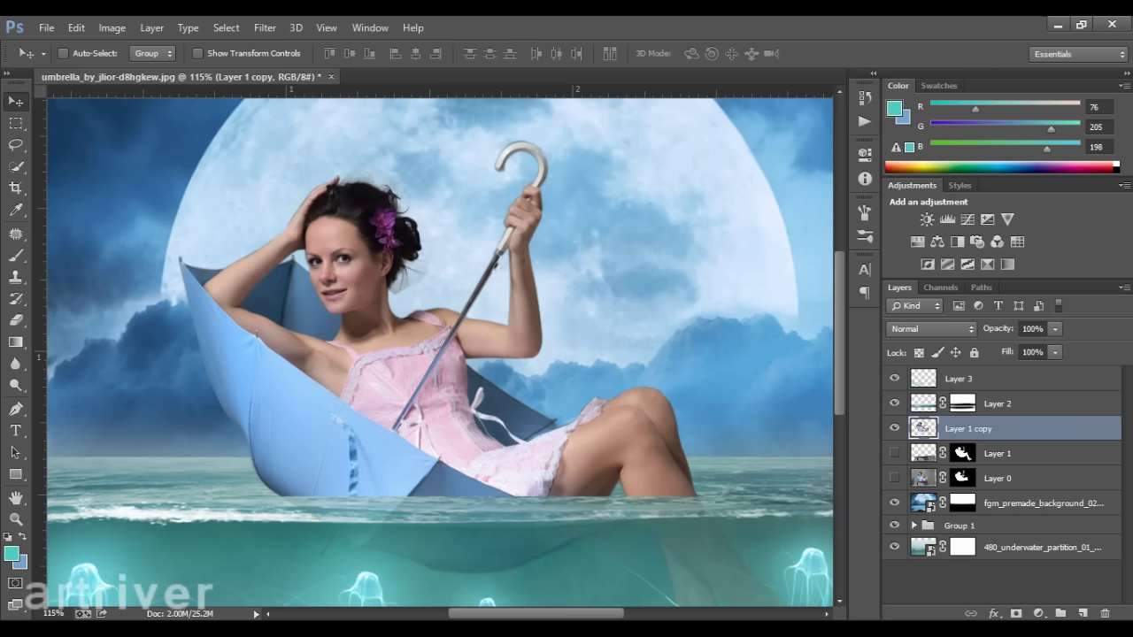
key(ctrl+j)
Surface-blur Layer 1 copy 2 at Radius 7, Threshold 41, then hide it with a black mask
click(265, 27)
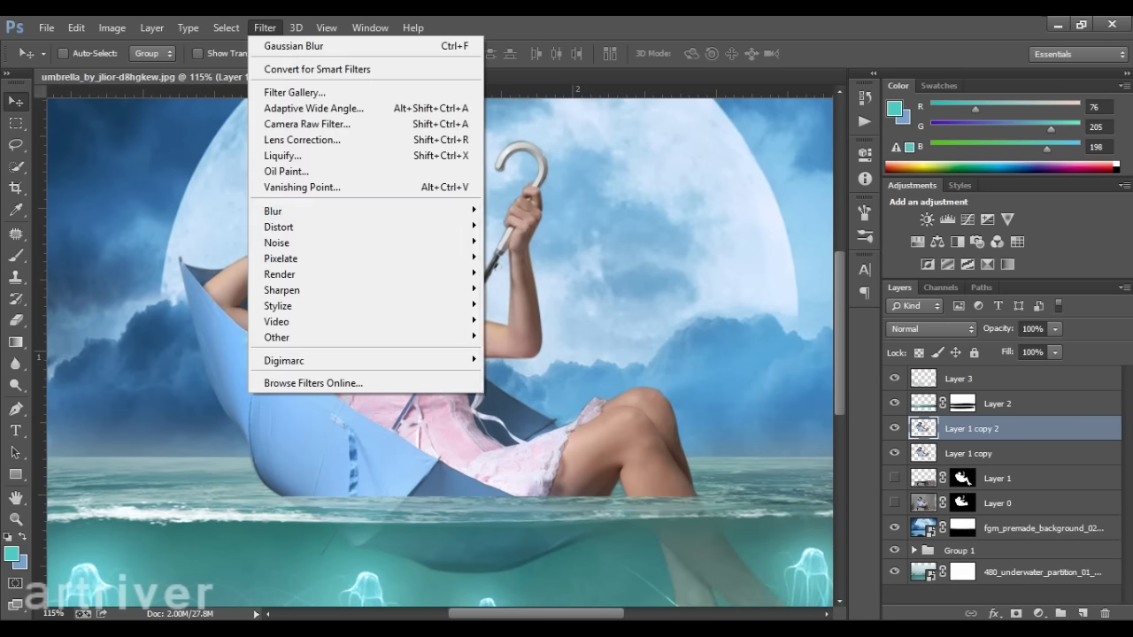
click(531, 423)
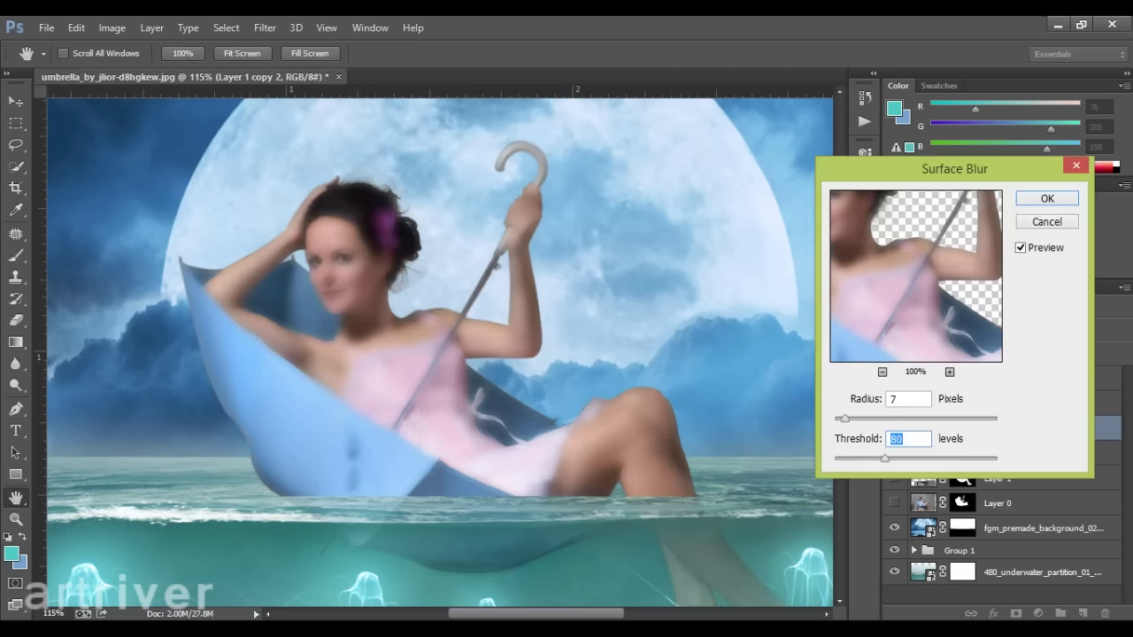
drag(884, 458, 863, 459)
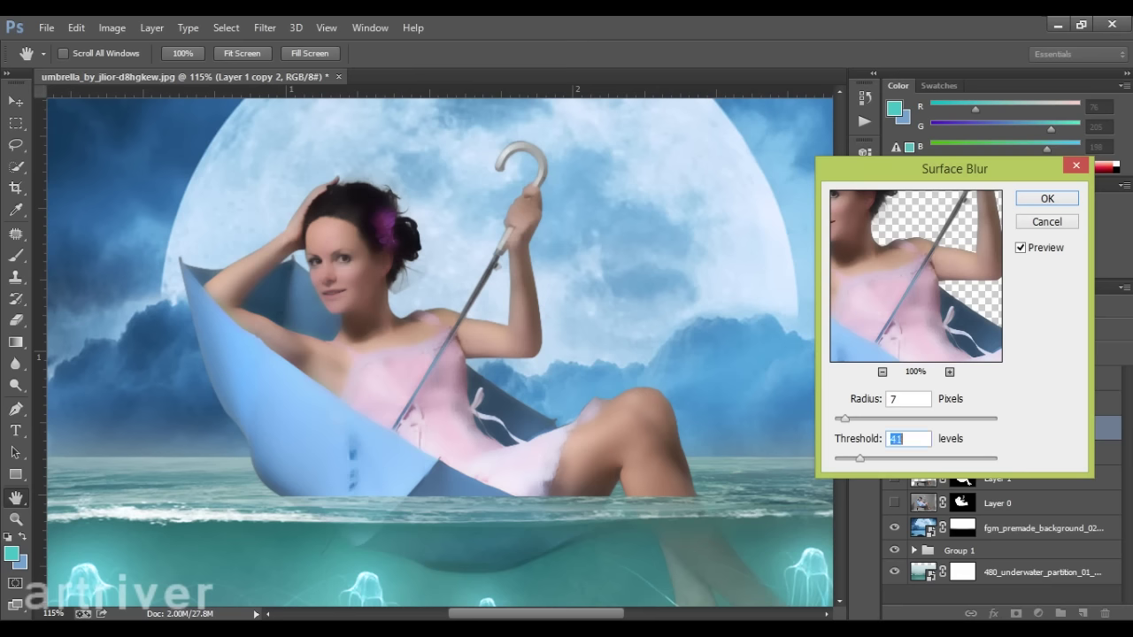
key(shift+Tab)
key(Return)
alt+click(1016, 614)
Paint white on the mask with a small, higher-flow brush to reveal smoothed skin on the face
scroll(355, 220, up, 4)
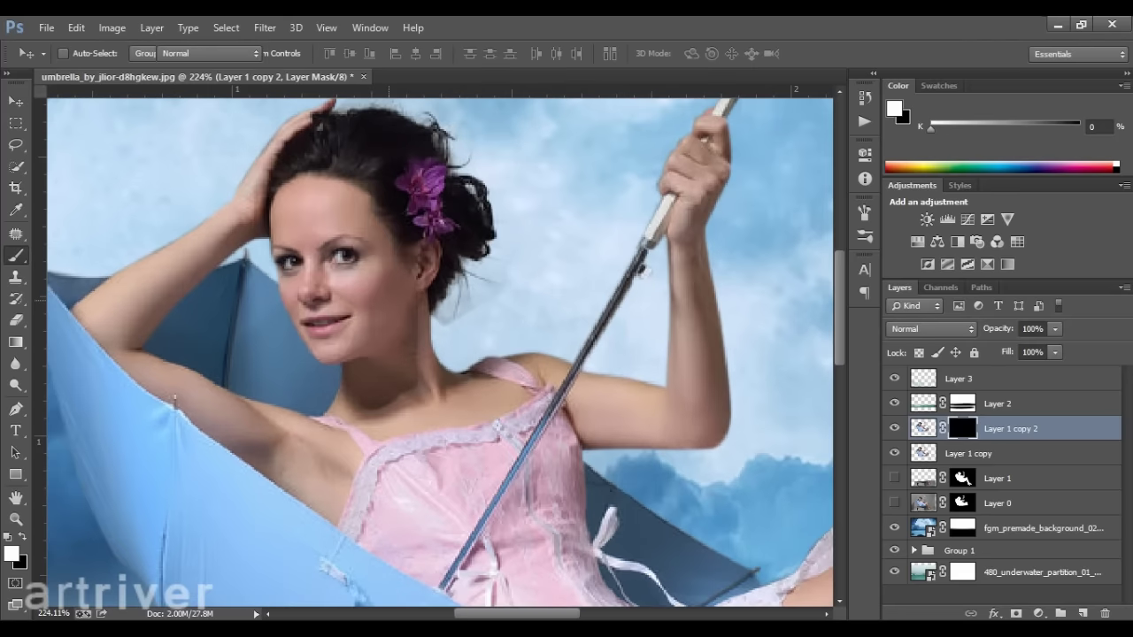
key(b)
key(shift+4)
key(shift+7)
scroll(329, 253, up, 1)
drag(354, 253, 328, 253)
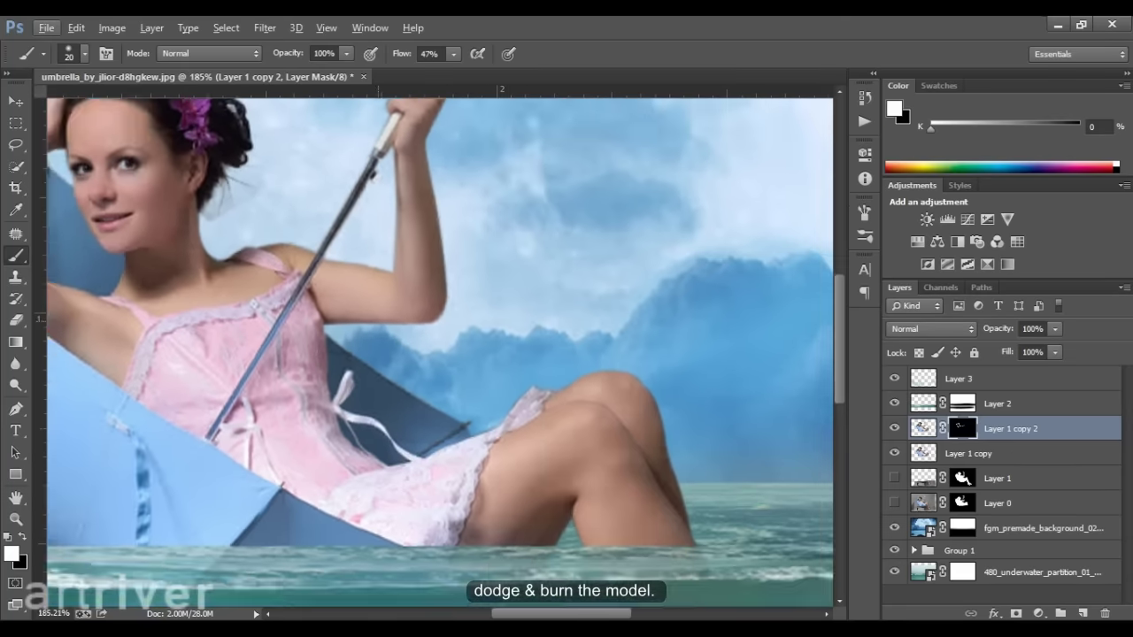
scroll(443, 354, down, 2)
drag(708, 442, 655, 488)
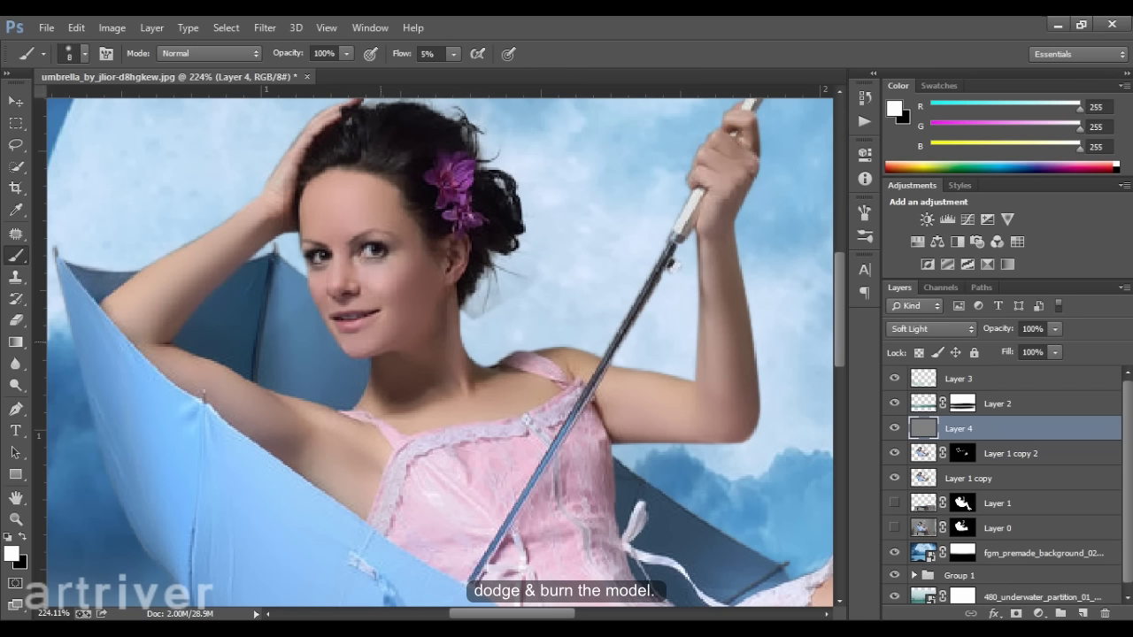
Size the dodge-and-burn brush on Layer 4 for the legs and knee area
key(bracketleft)
key(bracketleft)
key(bracketleft)
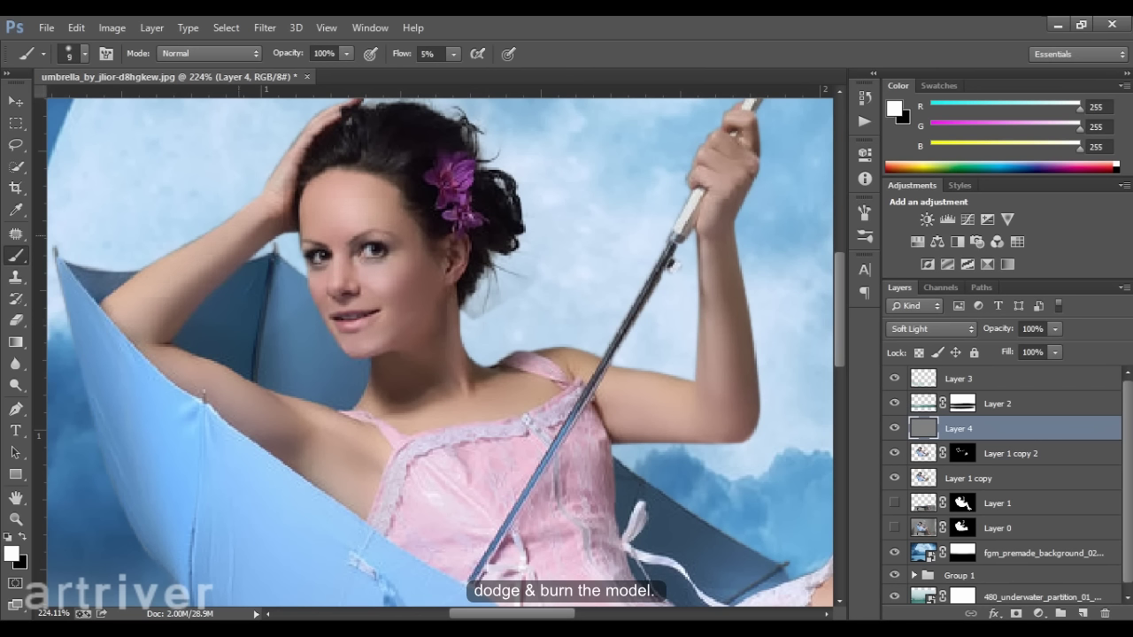
key(bracketright)
key(bracketright)
key(bracketright)
key(bracketleft)
key(bracketleft)
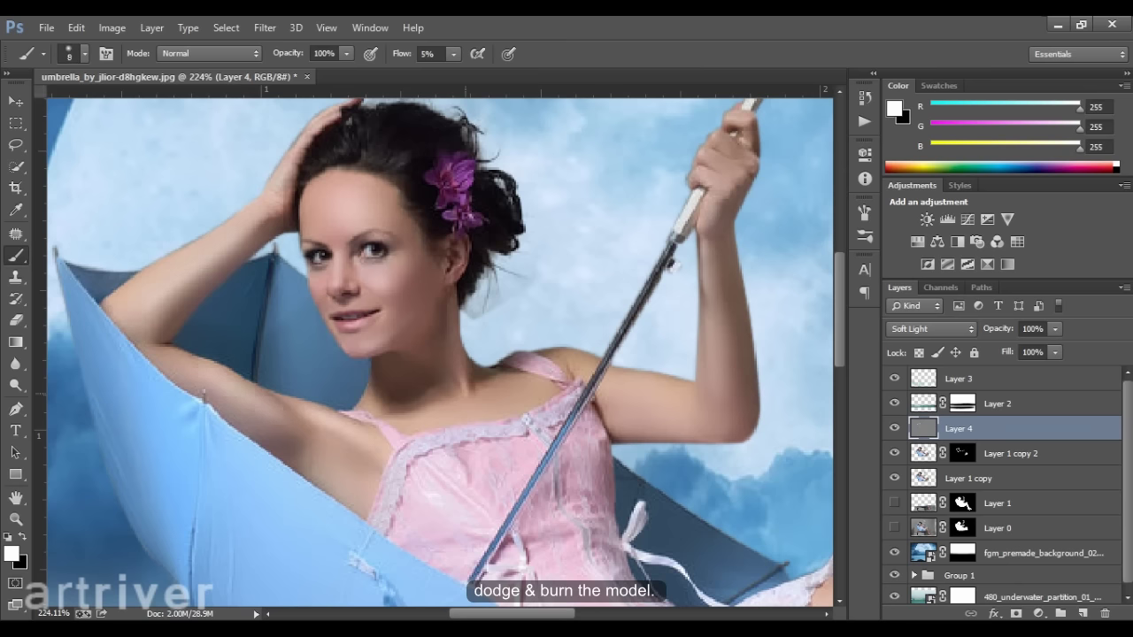
key(bracketright)
key(bracketright)
key(bracketright)
key(bracketright)
key(bracketright)
key(bracketright)
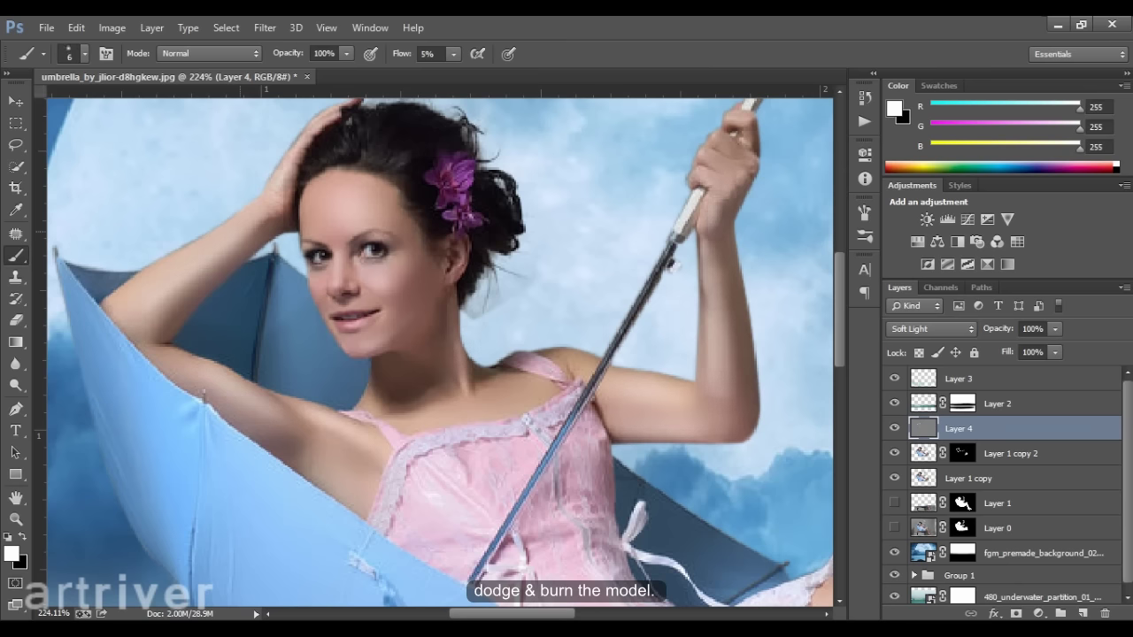
scroll(439, 352, down, 2)
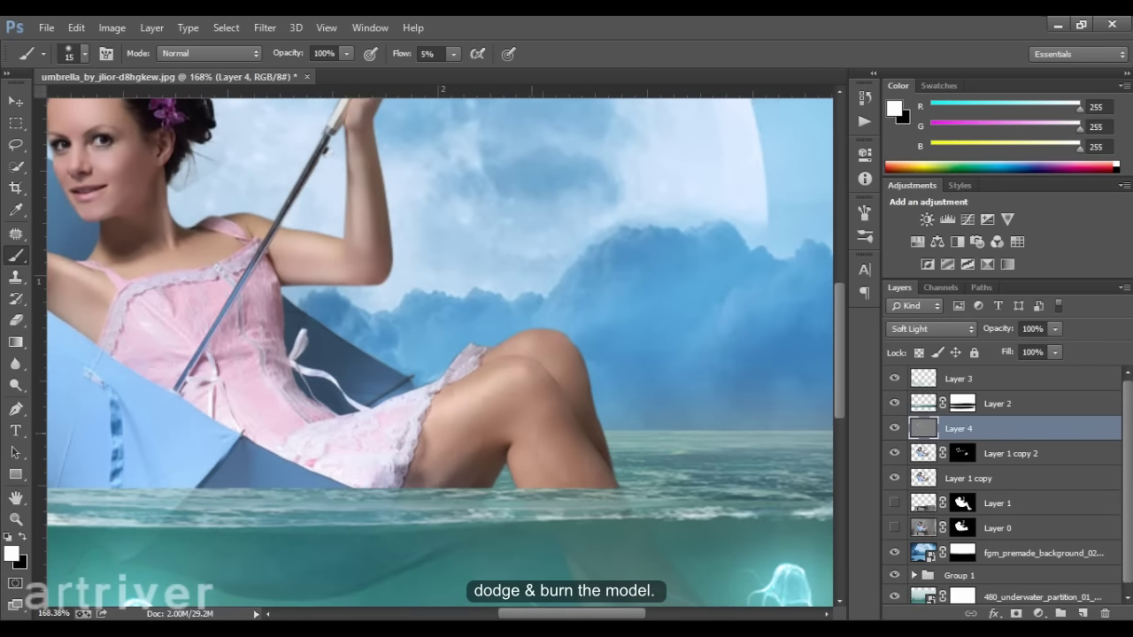
scroll(440, 353, down, 3)
key(bracketright)
key(bracketright)
key(bracketright)
scroll(439, 353, up, 1)
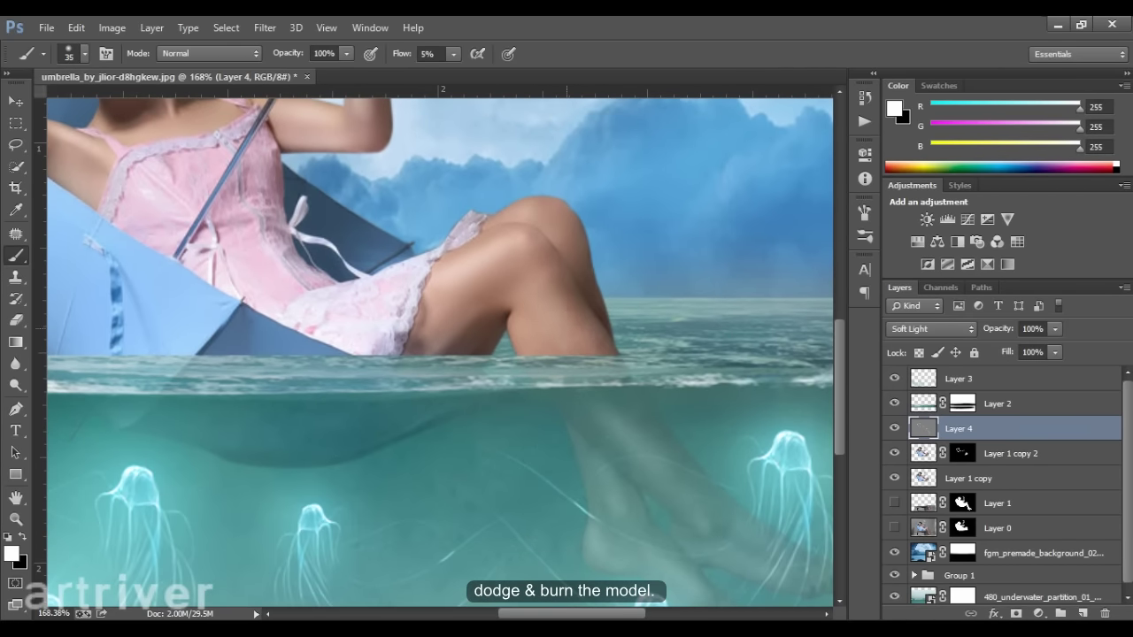
scroll(567, 230, up, 1)
key(bracketleft)
key(bracketleft)
key(bracketleft)
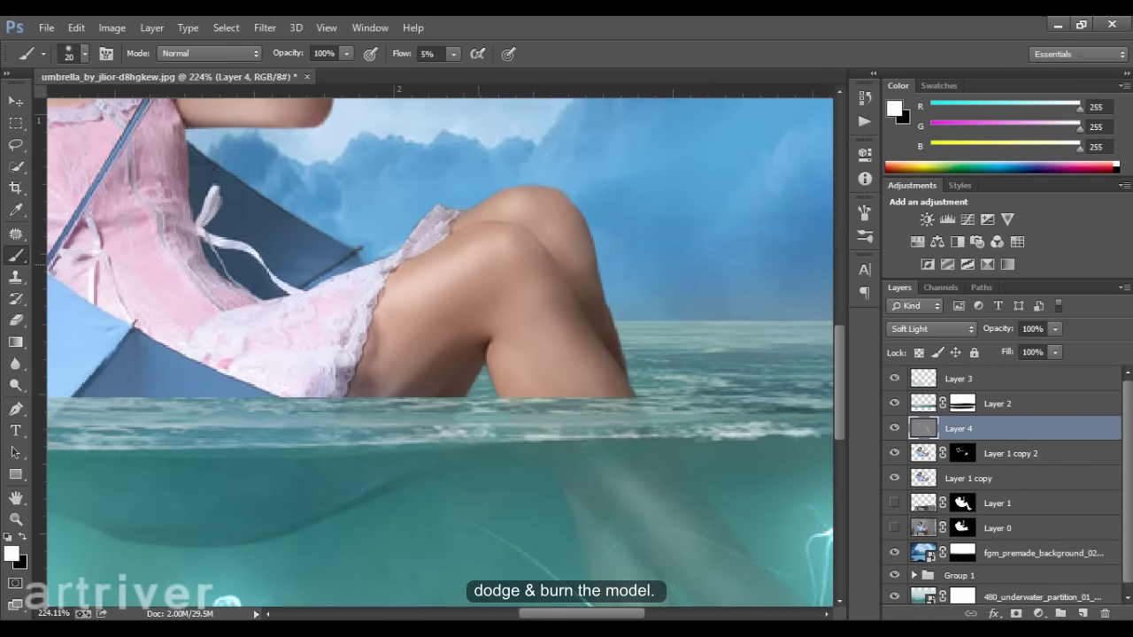
scroll(372, 265, down, 4)
scroll(372, 265, up, 2)
scroll(372, 265, up, 1)
Burn shadows in black across the dress, around the ribbon, and on the arm and neck
key(x)
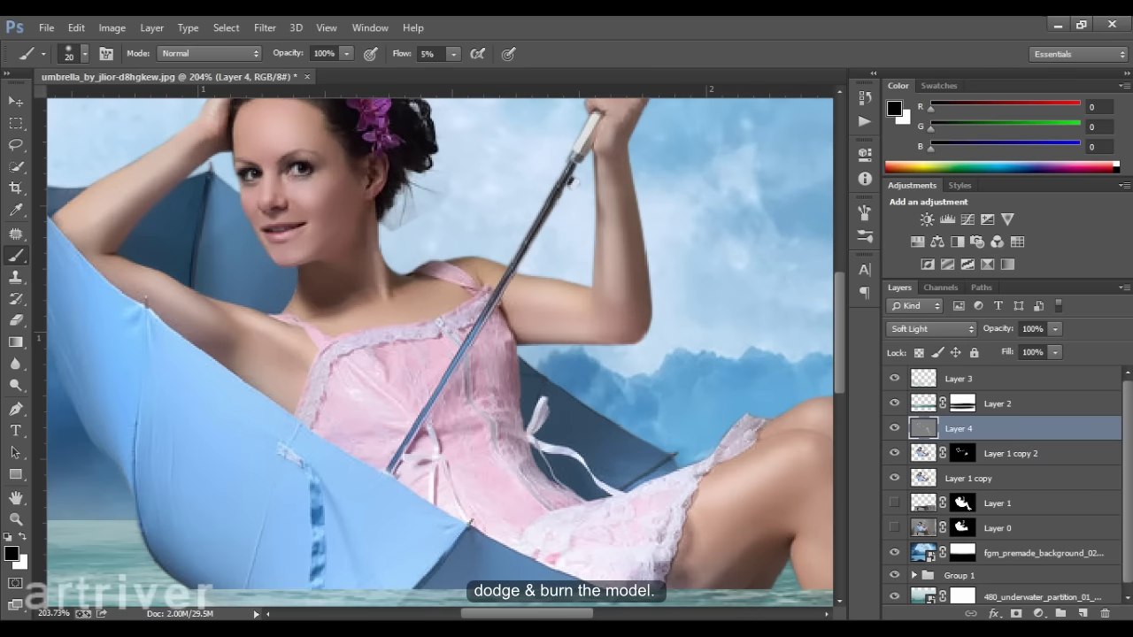
drag(354, 261, 442, 398)
drag(363, 380, 407, 433)
drag(469, 345, 496, 522)
drag(620, 508, 636, 410)
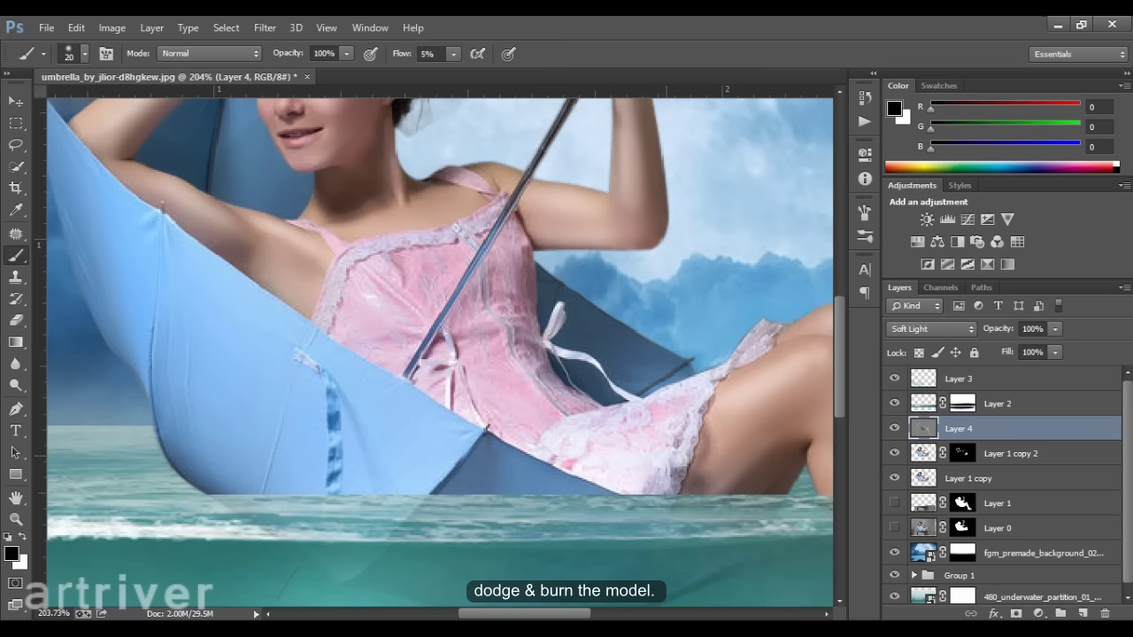
drag(544, 287, 655, 394)
drag(443, 354, 509, 436)
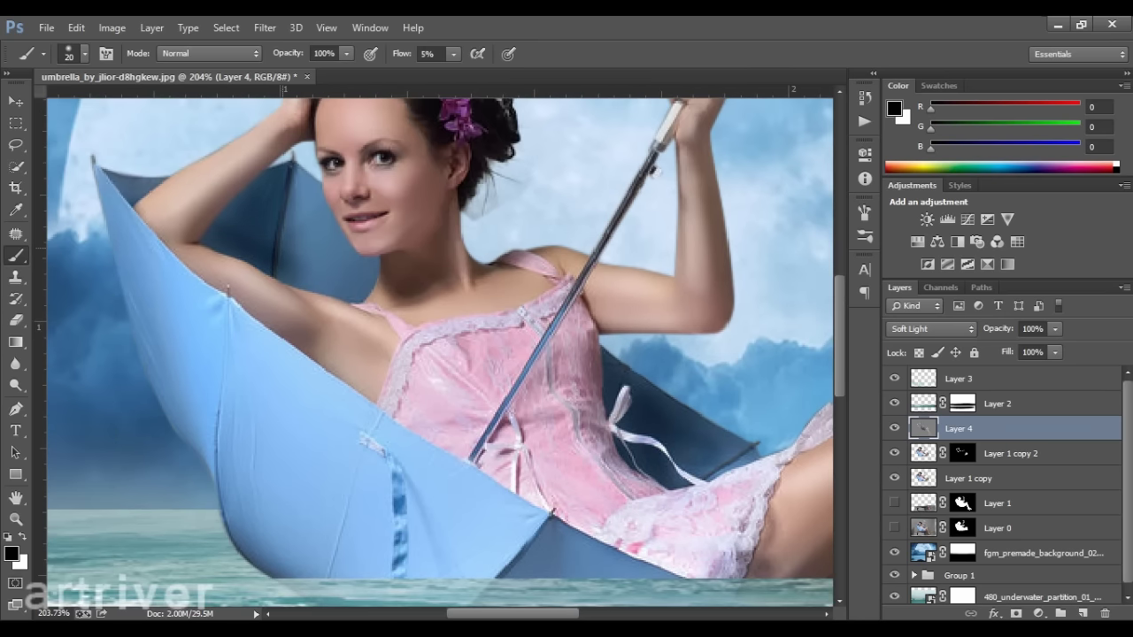
mouse_move(362, 292)
mouse_down()
mouse_move(279, 191)
mouse_move(146, 133)
mouse_up()
drag(292, 231, 380, 349)
drag(380, 354, 165, 257)
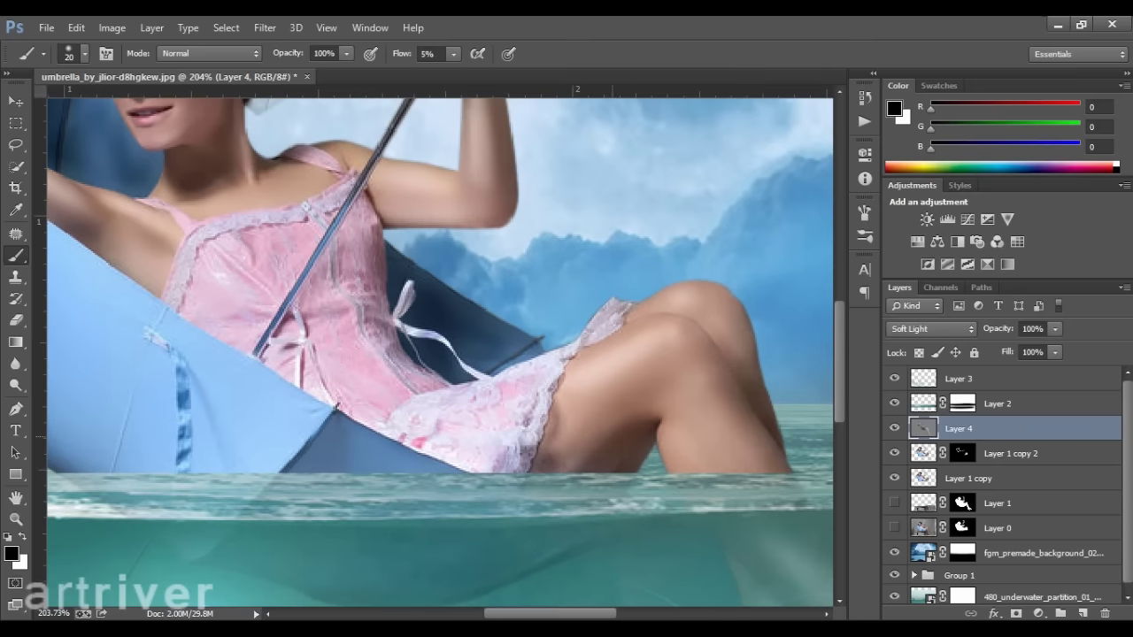
Dodge white highlights on the face near the hair flower, then select the sky background layer
scroll(620, 381, down, 3)
scroll(620, 380, down, 2)
scroll(283, 256, up, 5)
key(bracketleft)
key(bracketleft)
key(bracketleft)
key(x)
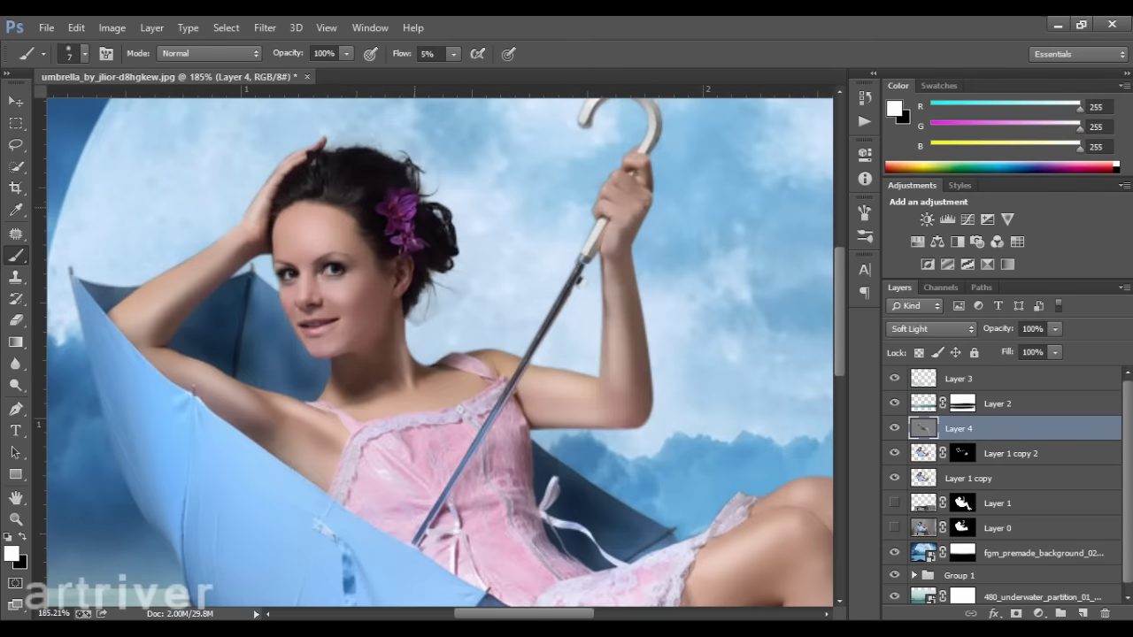
scroll(402, 212, up, 2)
key(bracketleft)
key(bracketleft)
key(bracketright)
key(bracketright)
key(bracketright)
scroll(292, 177, down, 5)
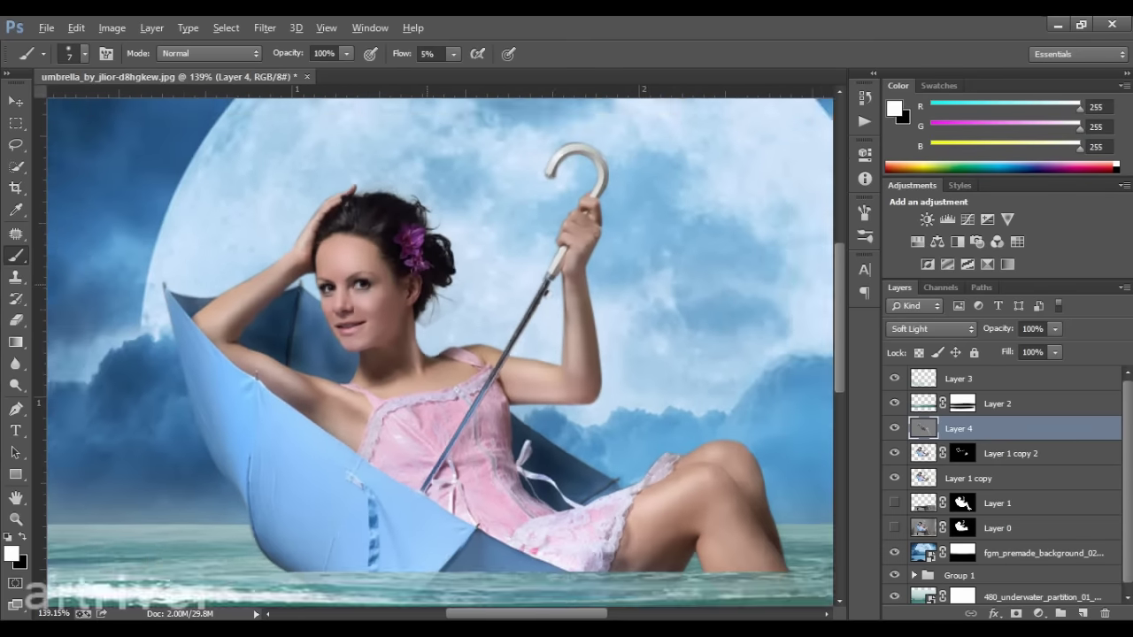
scroll(292, 177, up, 4)
key(bracketright)
key(bracketright)
key(bracketright)
scroll(440, 352, down, 4)
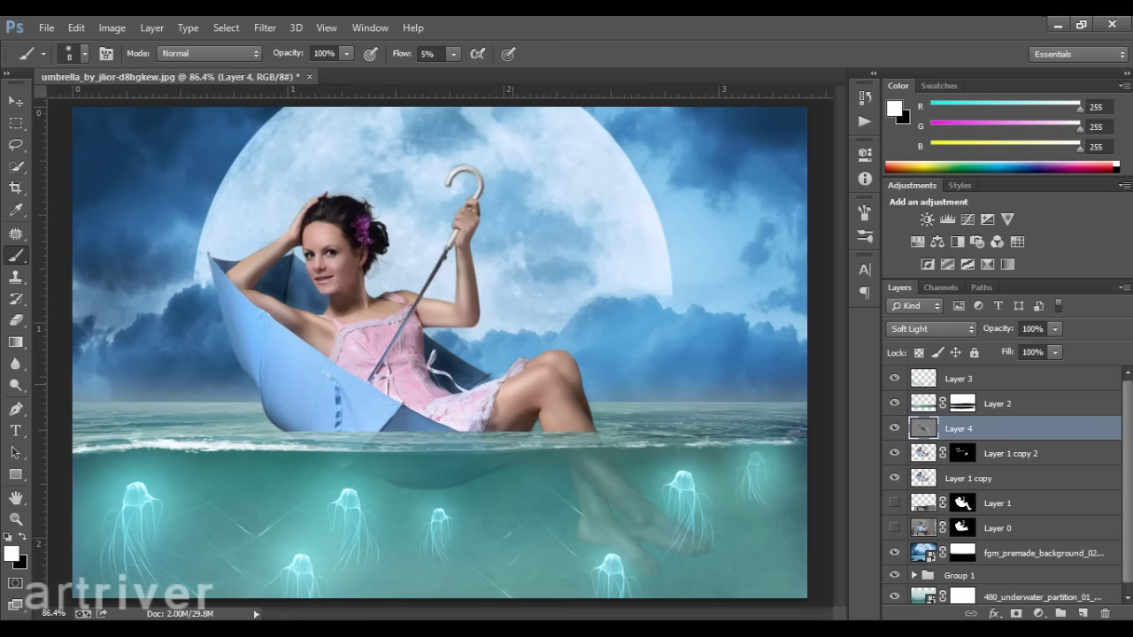
key(x)
key(v)
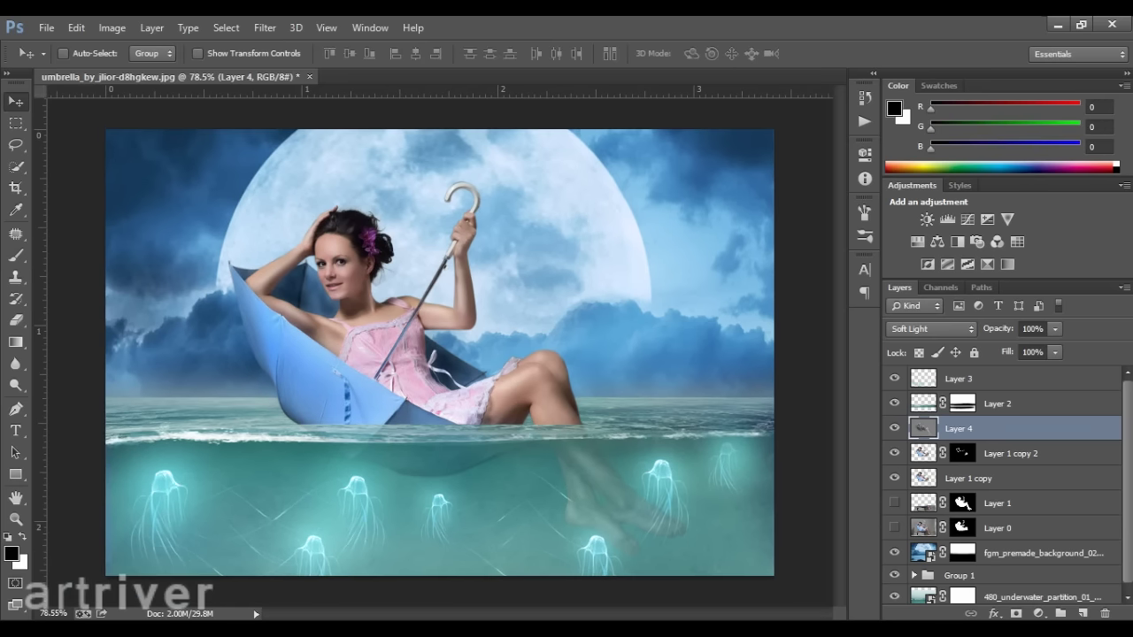
click(1000, 453)
Add a Curves adjustment above the background with an S-curve to darken and add contrast
click(1027, 553)
click(1038, 613)
click(832, 350)
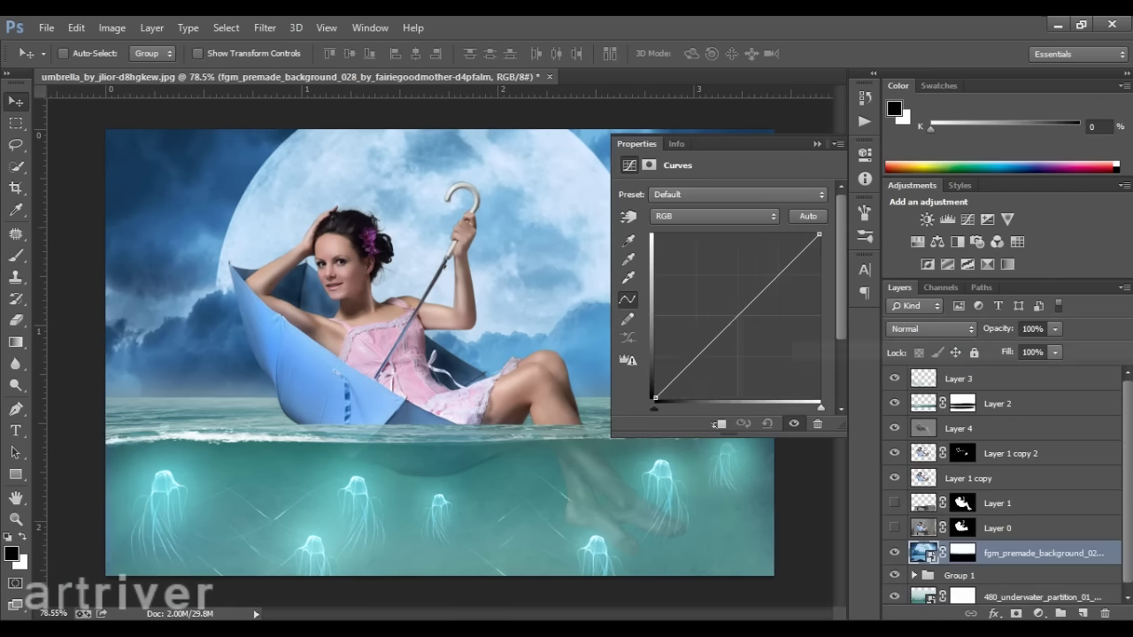
drag(739, 317, 768, 314)
mouse_move(708, 358)
mouse_down()
mouse_move(762, 344)
mouse_move(725, 365)
mouse_up()
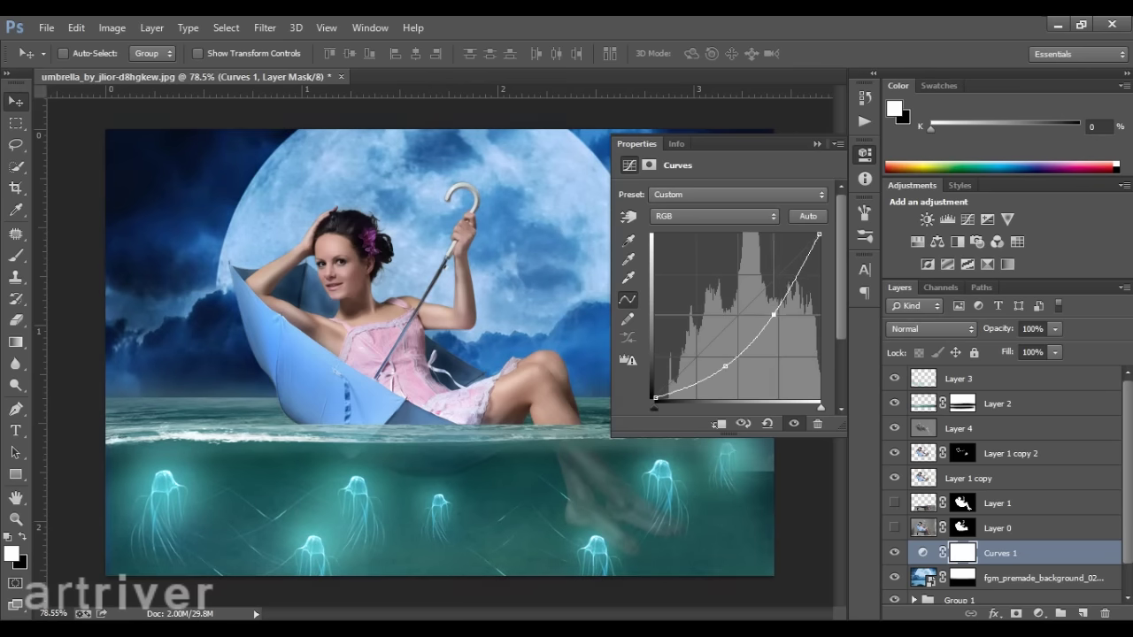
click(864, 154)
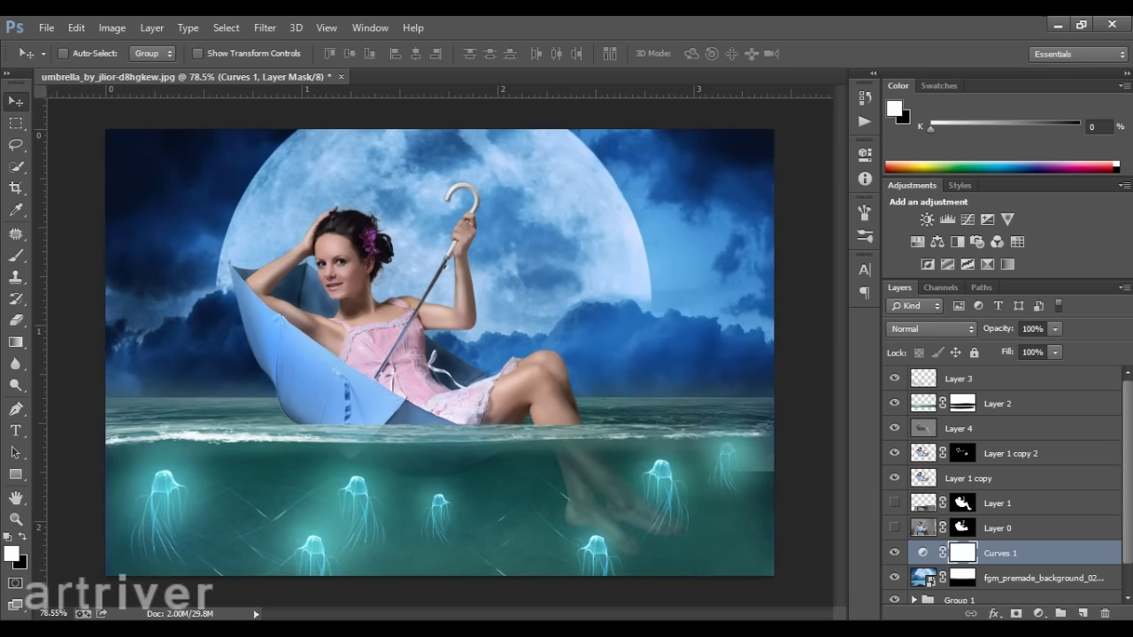
Toggle the underwater layer's visibility, then select Layer 2 with a black brush ready
scroll(1007, 485, down, 1)
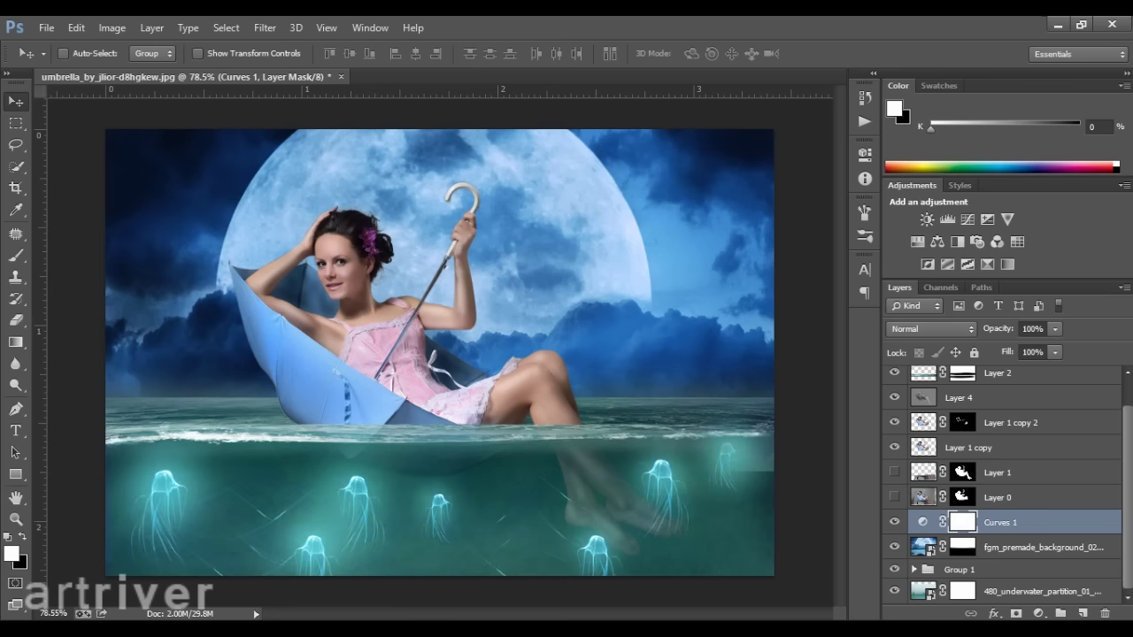
click(894, 591)
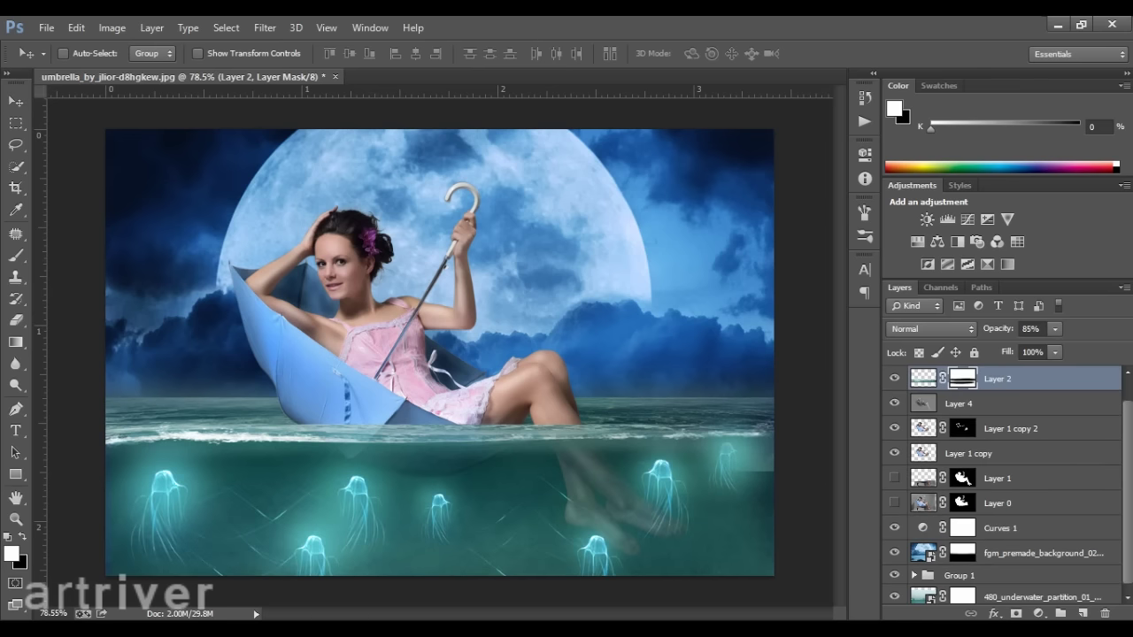
key(alt+period)
key(b)
key(x)
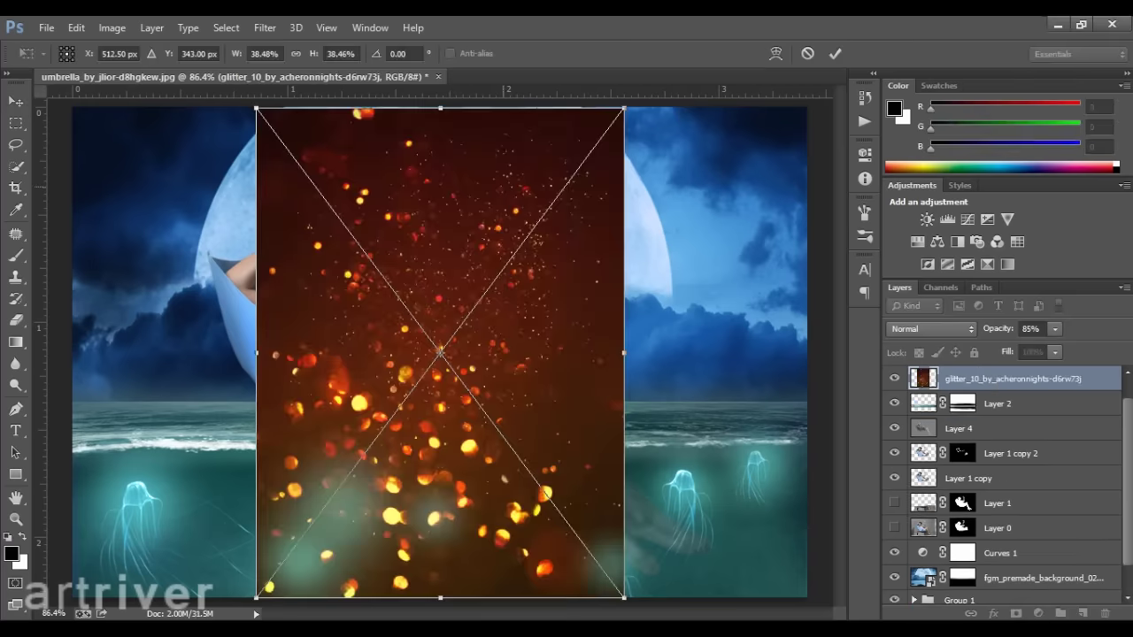
Place the glitter image rotated to landscape and shift its hue to +173
mouse_move(637, 609)
mouse_down()
mouse_move(310, 211)
mouse_move(341, 370)
mouse_move(285, 387)
mouse_up()
key(Return)
right_click(977, 379)
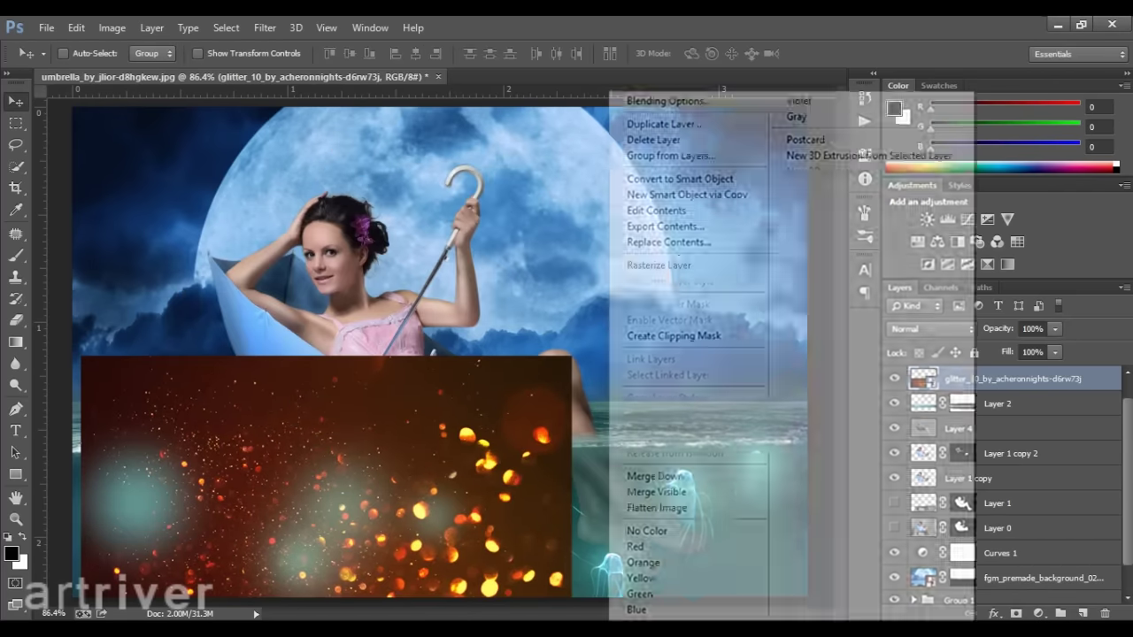
key(Escape)
key(ctrl+u)
text(180)
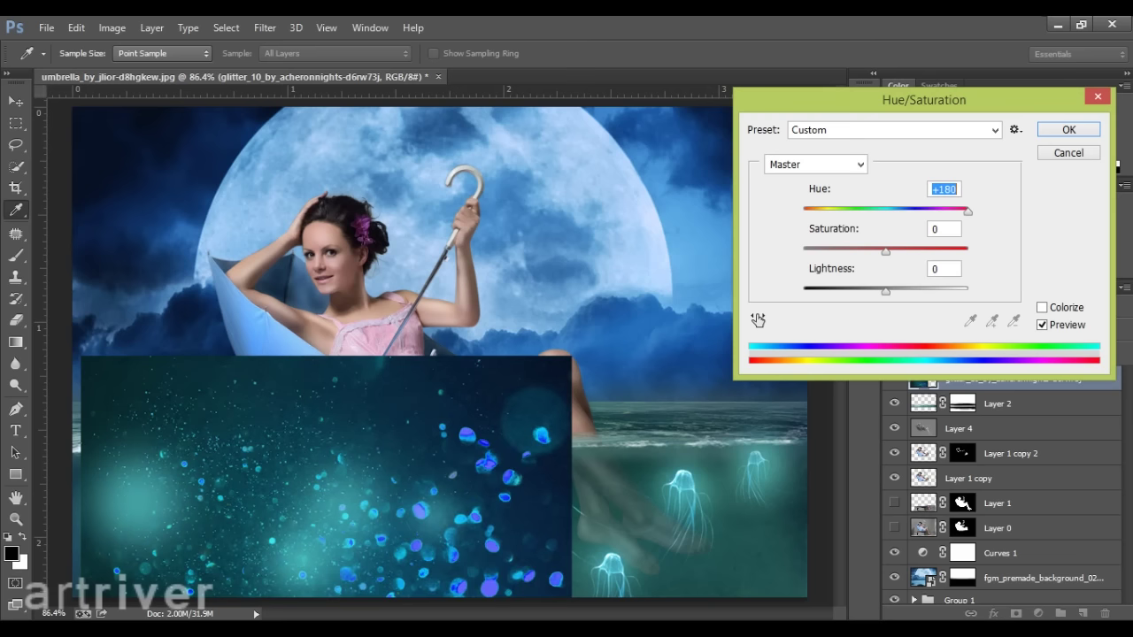
key(Down)
key(Down)
key(Down)
key(Down)
key(Down)
key(Down)
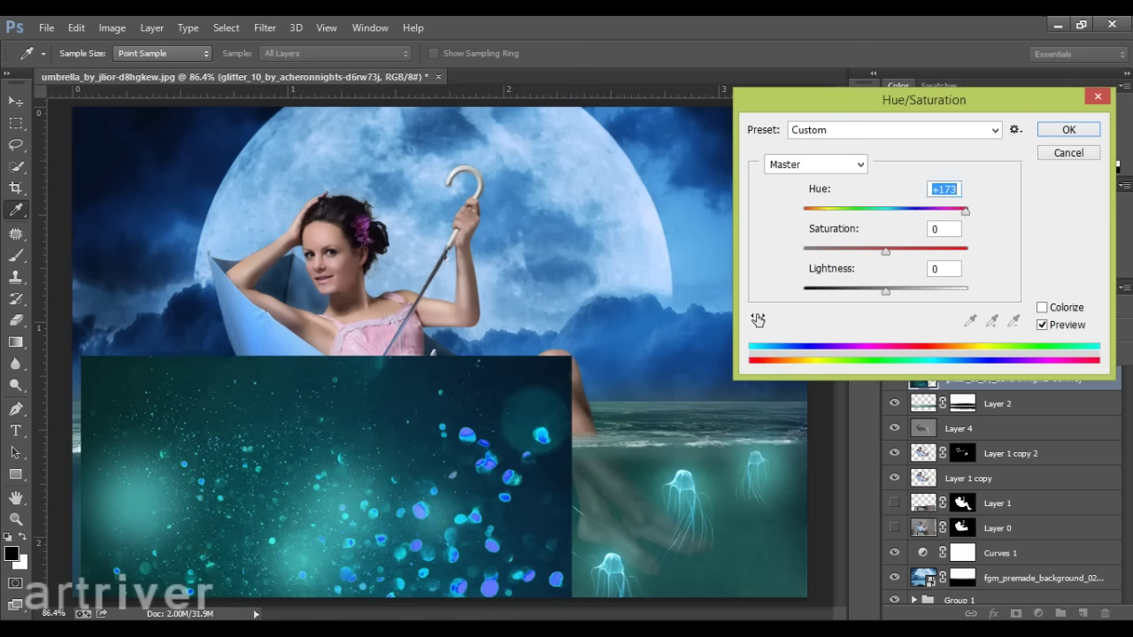
key(Tab)
key(Return)
Set the glitter layer to Screen and stretch it across the lower sea area
click(931, 328)
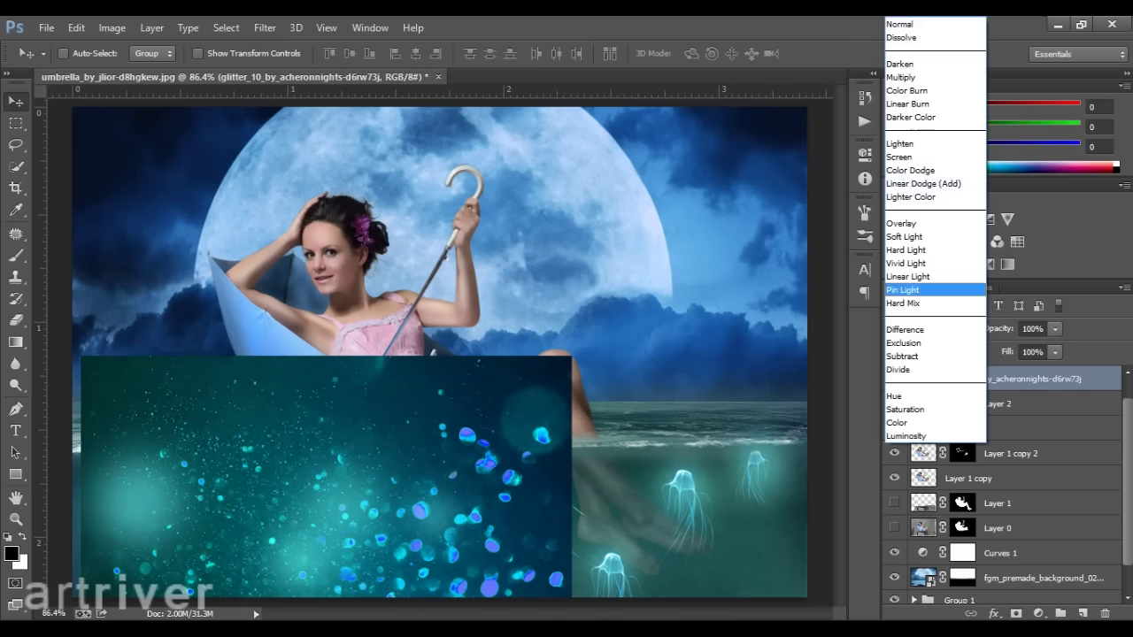
click(920, 170)
drag(350, 398, 731, 485)
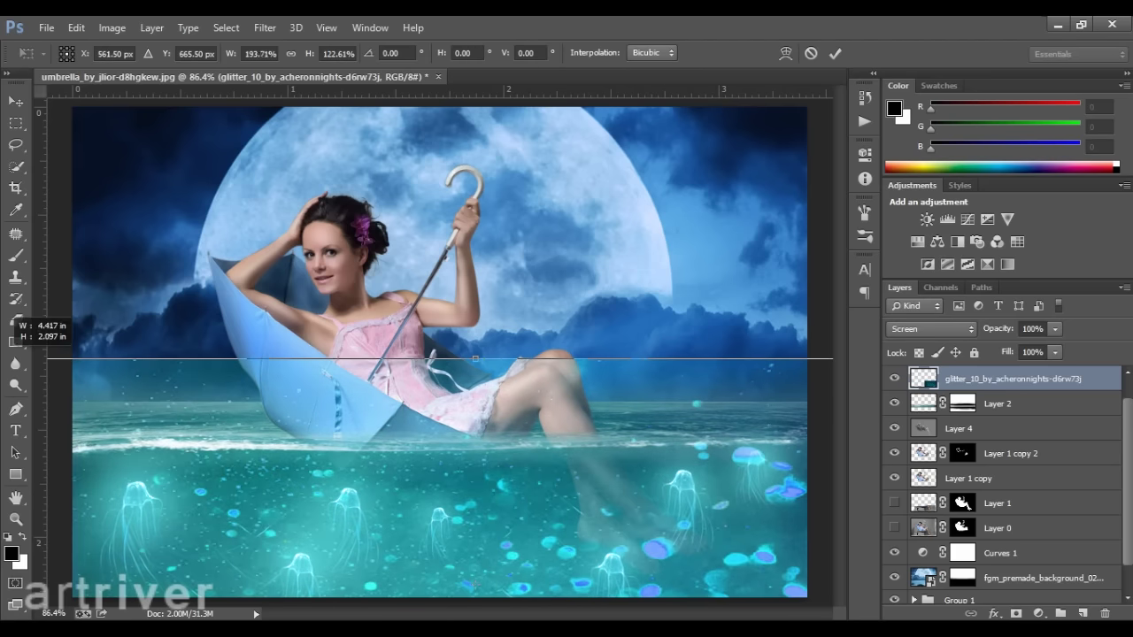
drag(460, 443, 531, 478)
key(Return)
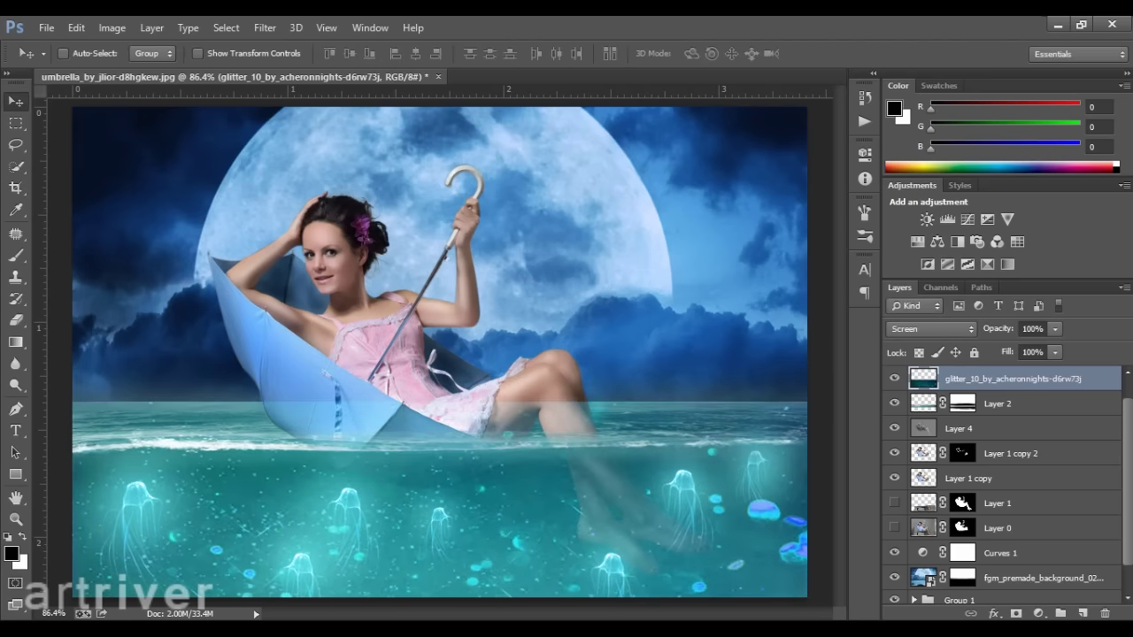
Give the glitter layer a black mask and paint white to reveal sparkles underwater
alt+click(1016, 612)
key(b)
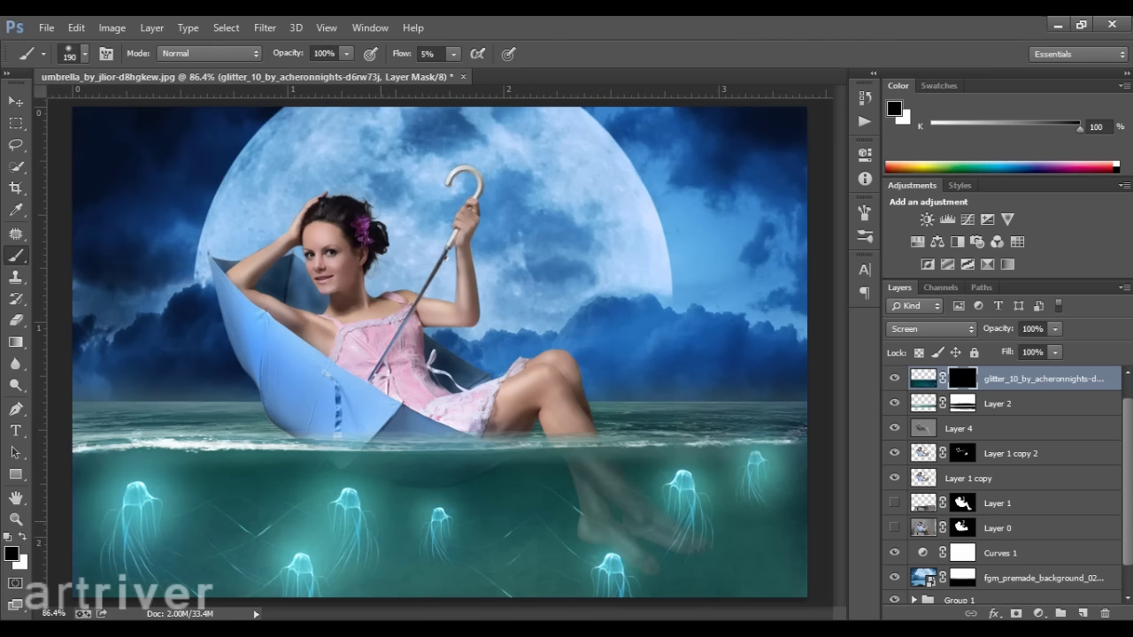
key(x)
drag(168, 518, 584, 531)
drag(713, 500, 788, 544)
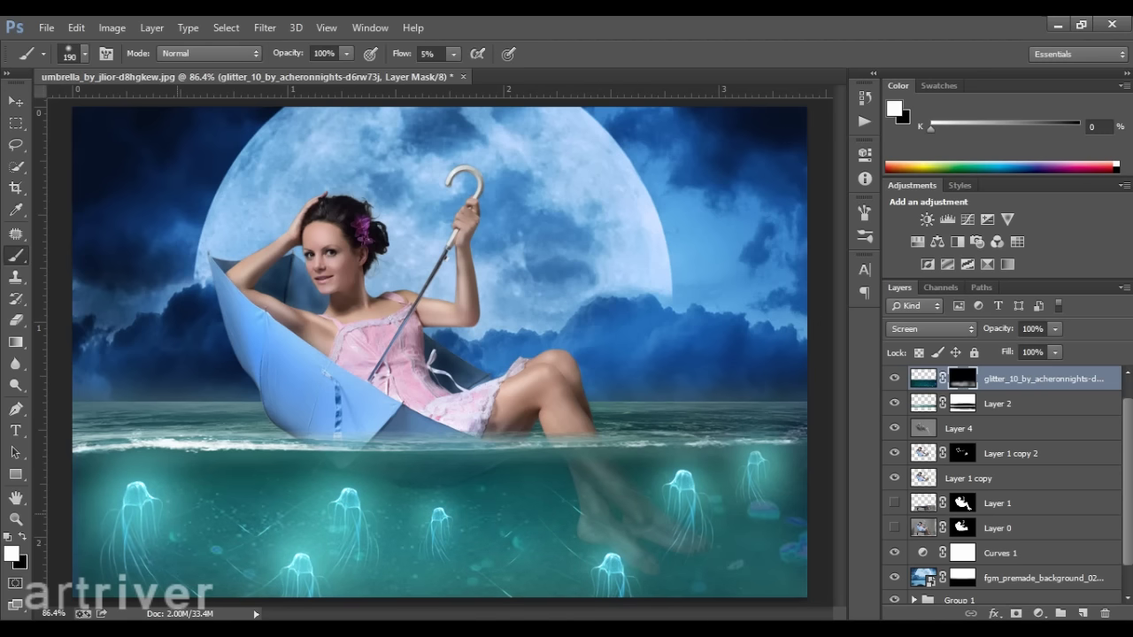
Unlink the mask and shift the glitter image slightly within it
key(v)
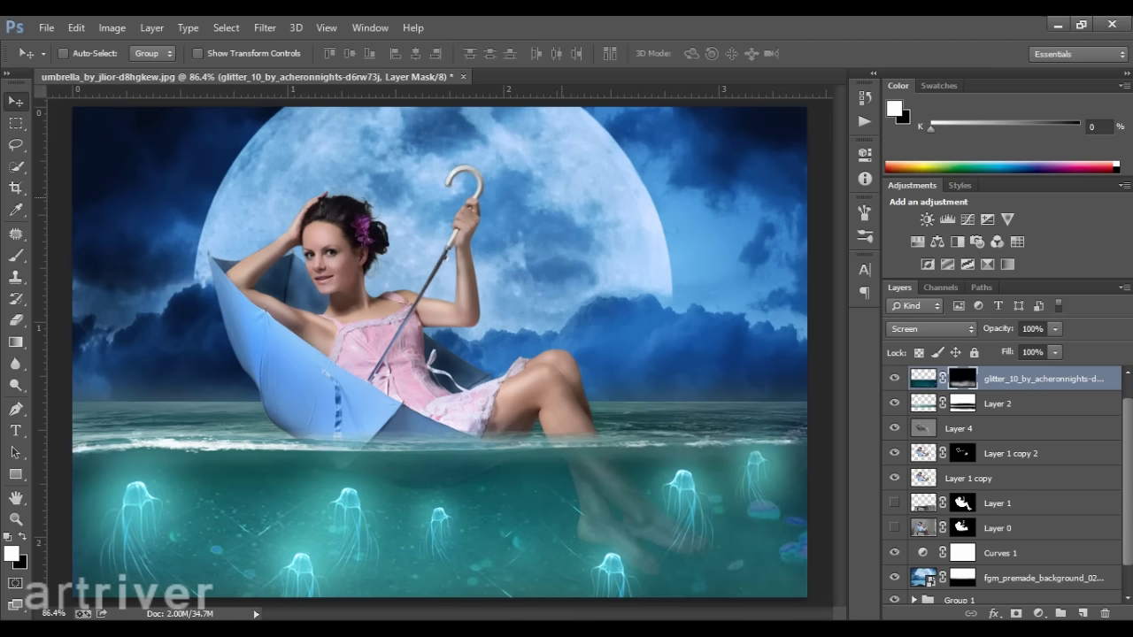
click(942, 378)
click(923, 378)
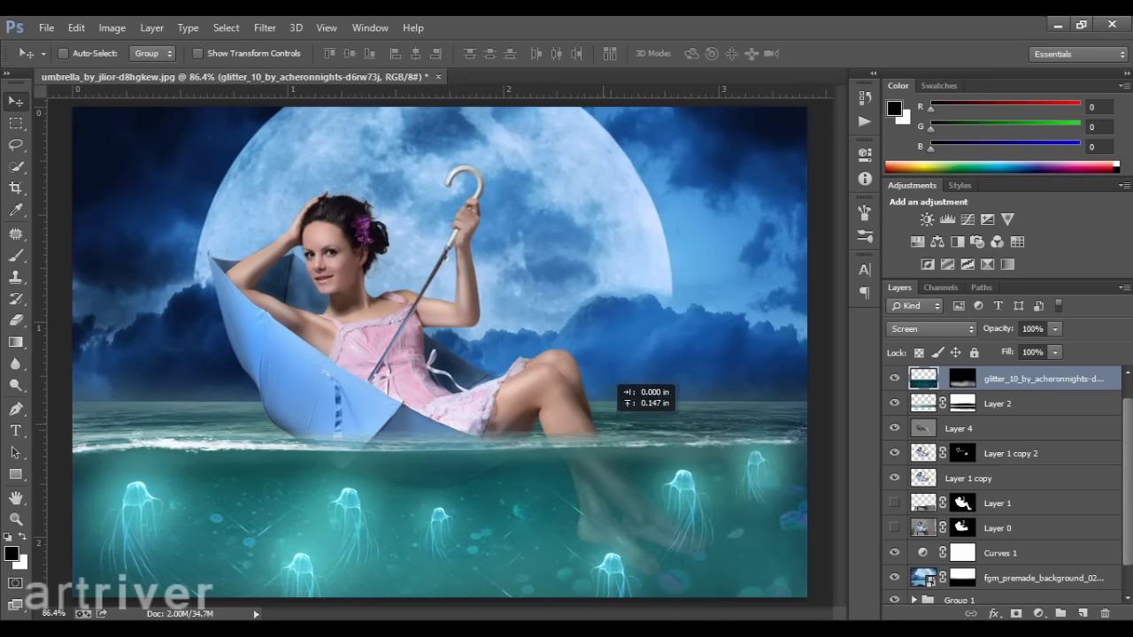
mouse_move(606, 447)
mouse_down()
mouse_move(607, 400)
mouse_move(653, 397)
mouse_up()
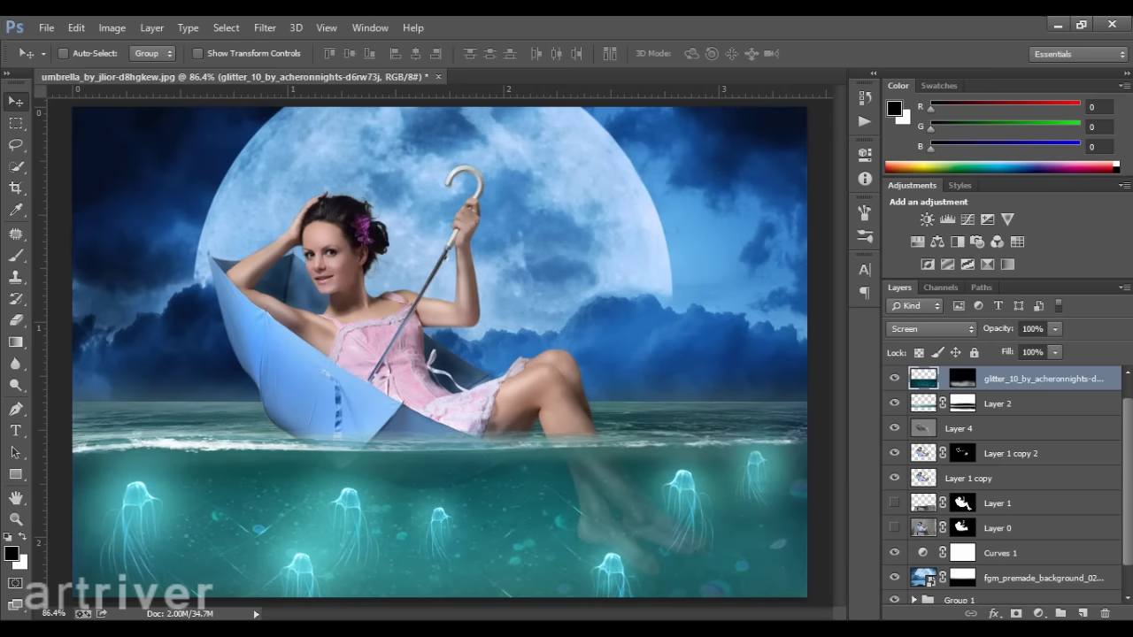
click(1039, 613)
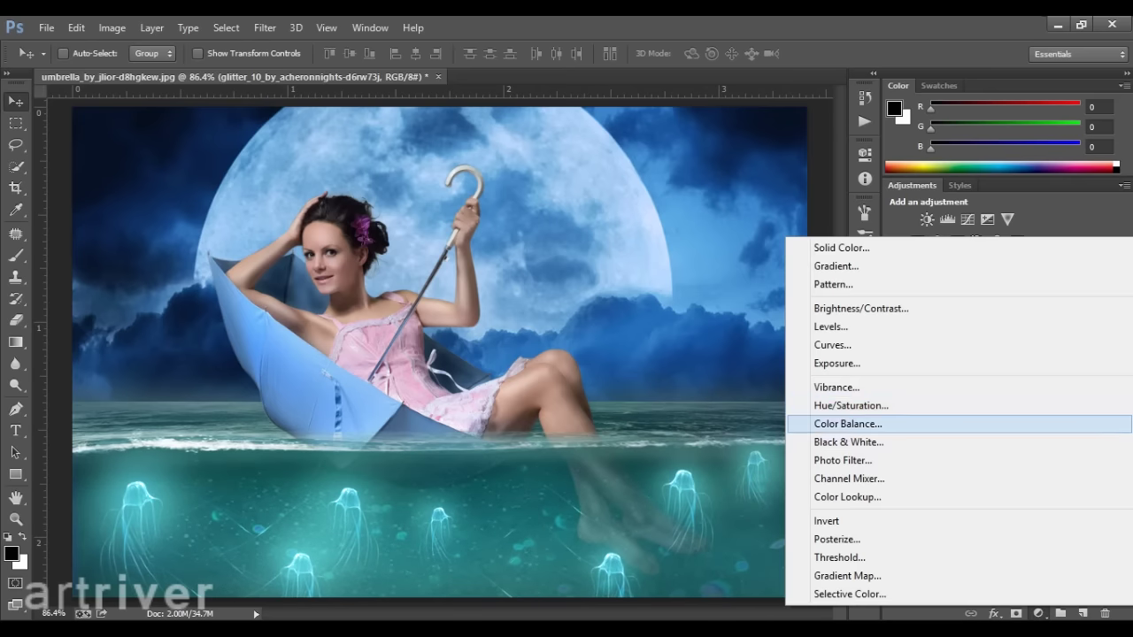
Add a Color Balance 1 layer with midtones pushed to Blue +54
click(894, 422)
drag(701, 292, 731, 292)
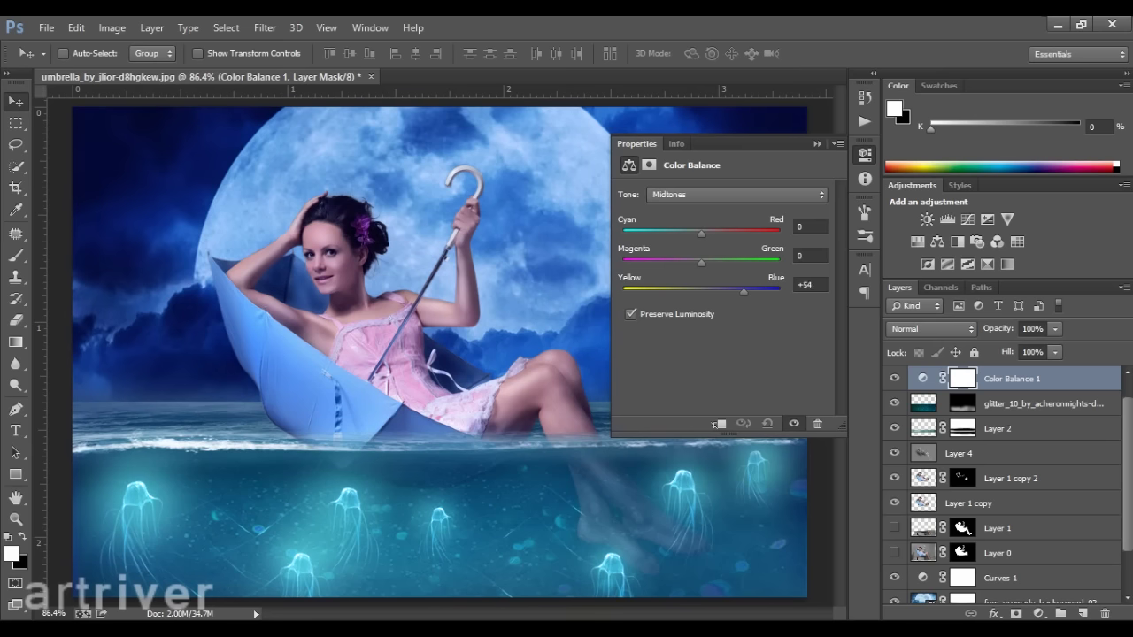
drag(679, 263, 712, 263)
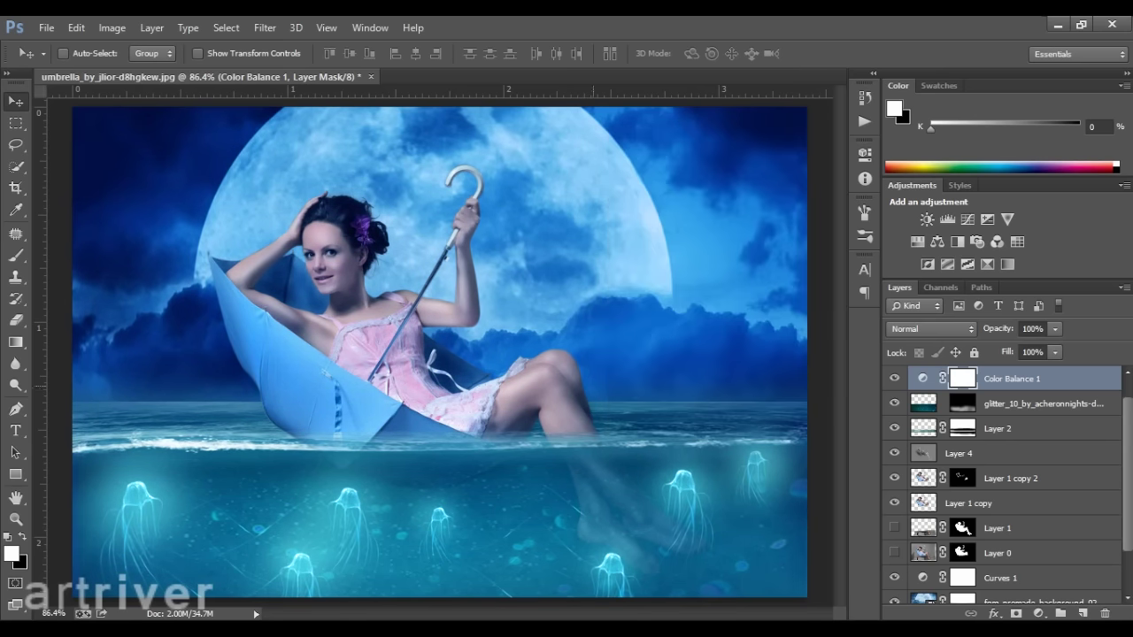
Fill the Color Balance 1 mask black for a gradient, then add Color Balance 2
key(g)
key(x)
key(alt+BackSpace)
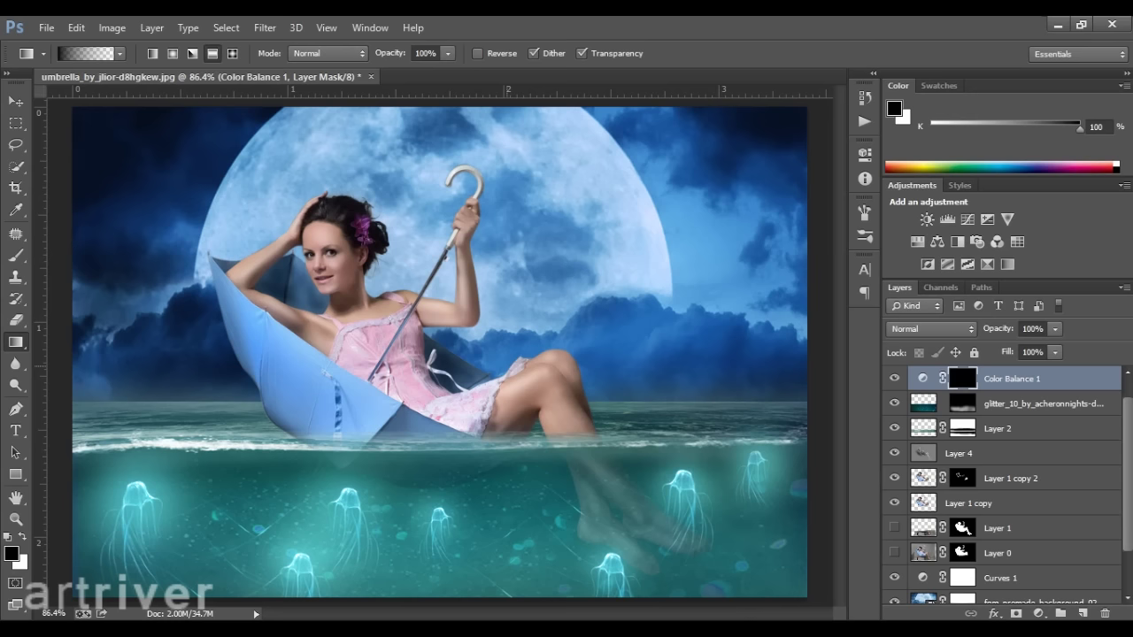
key(x)
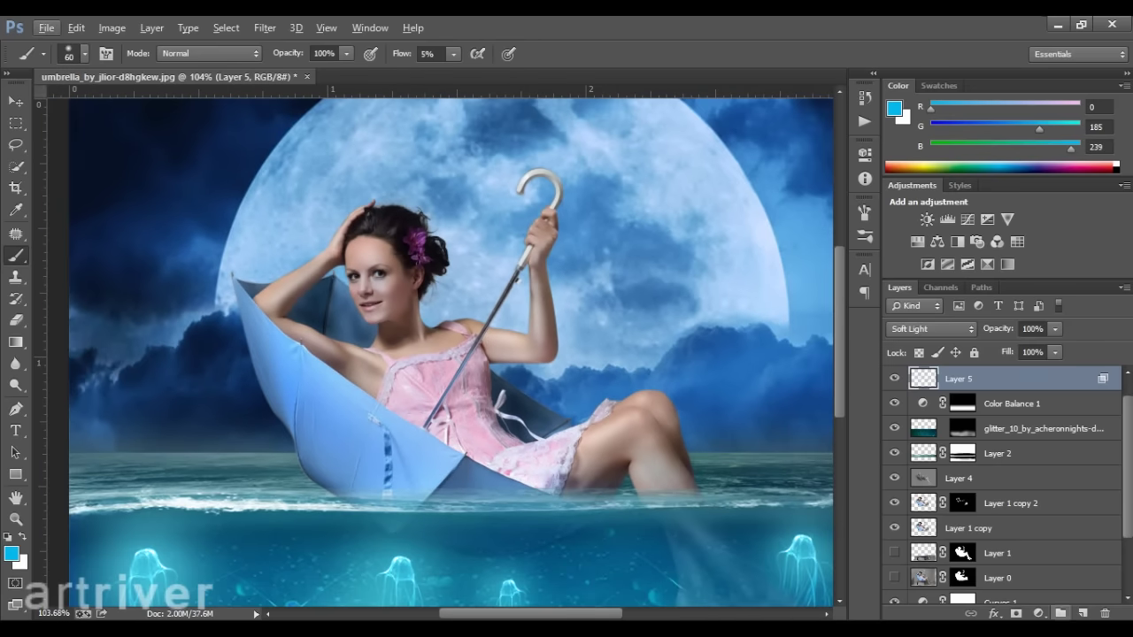
click(1038, 614)
click(841, 428)
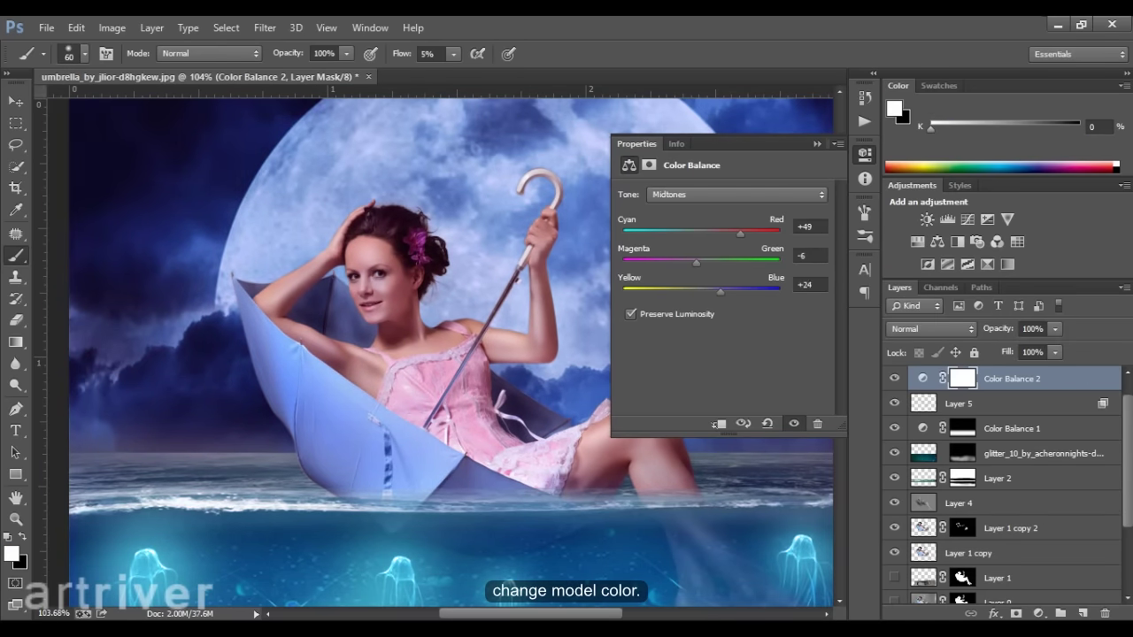
Warm Color Balance 2's midtones toward red and yellow over the woman
drag(685, 290, 714, 263)
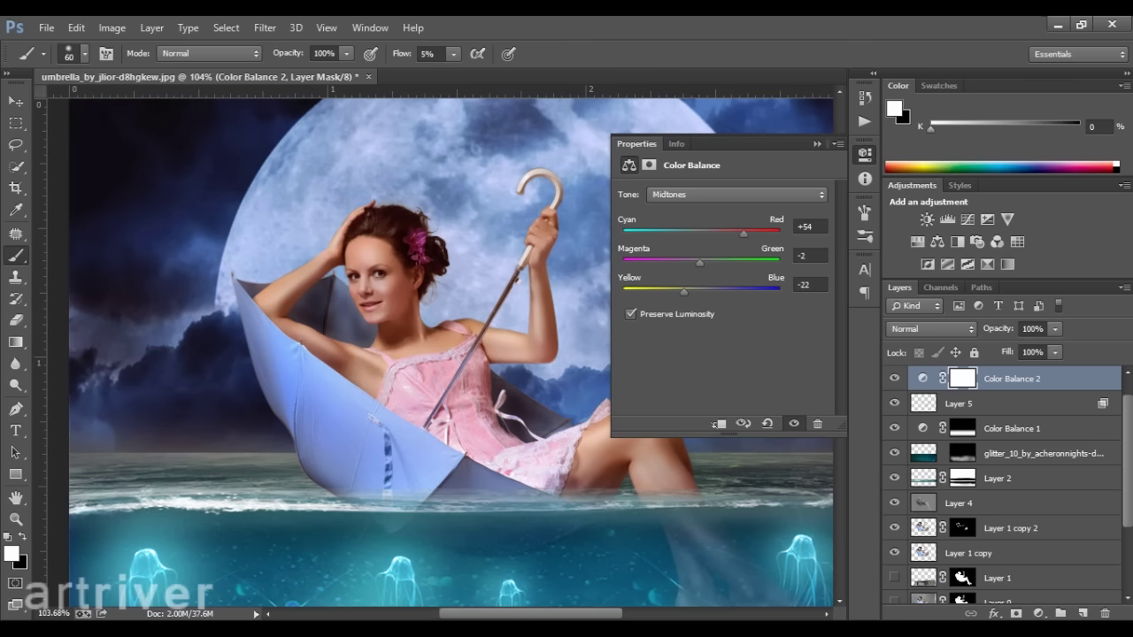
click(816, 143)
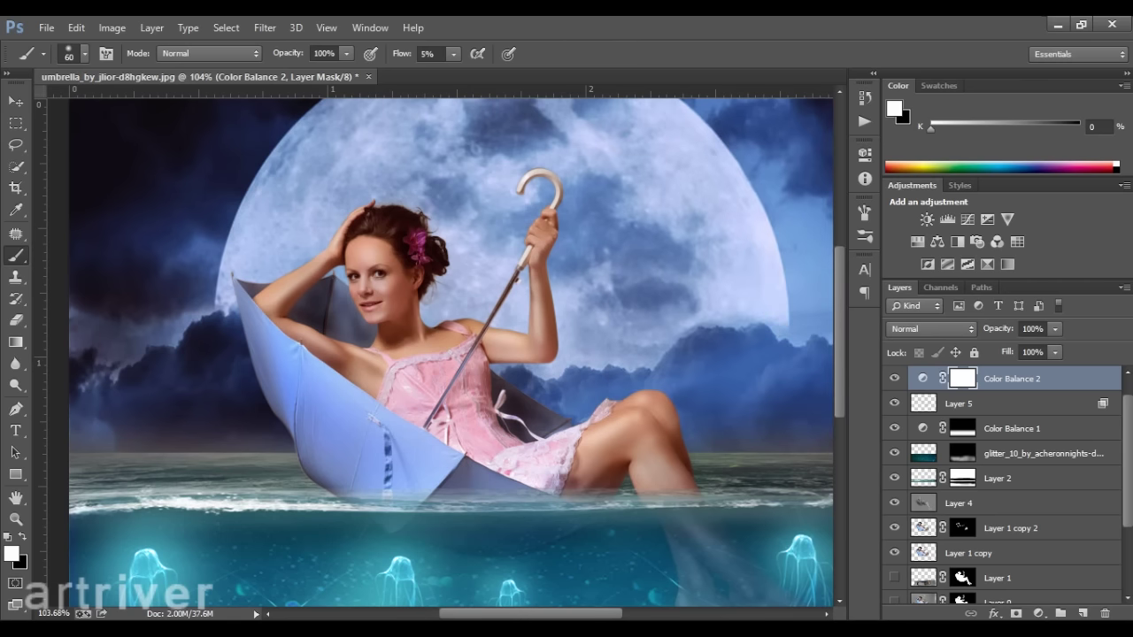
scroll(401, 257, up, 3)
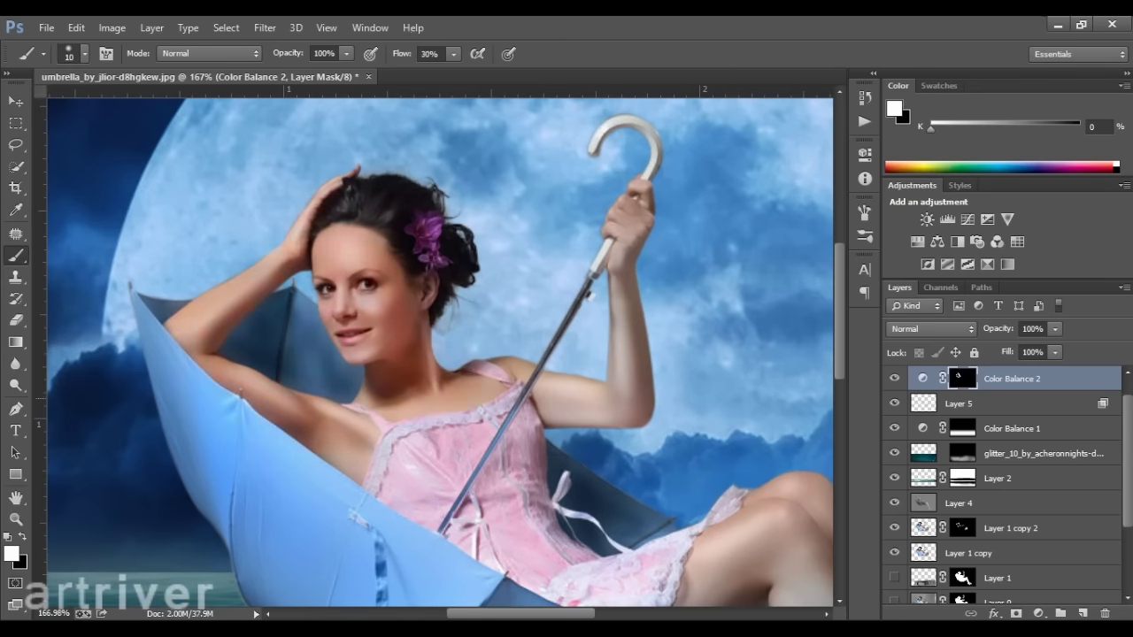
mouse_move(531, 398)
mouse_down()
mouse_move(566, 336)
mouse_move(553, 286)
mouse_move(351, 266)
mouse_up()
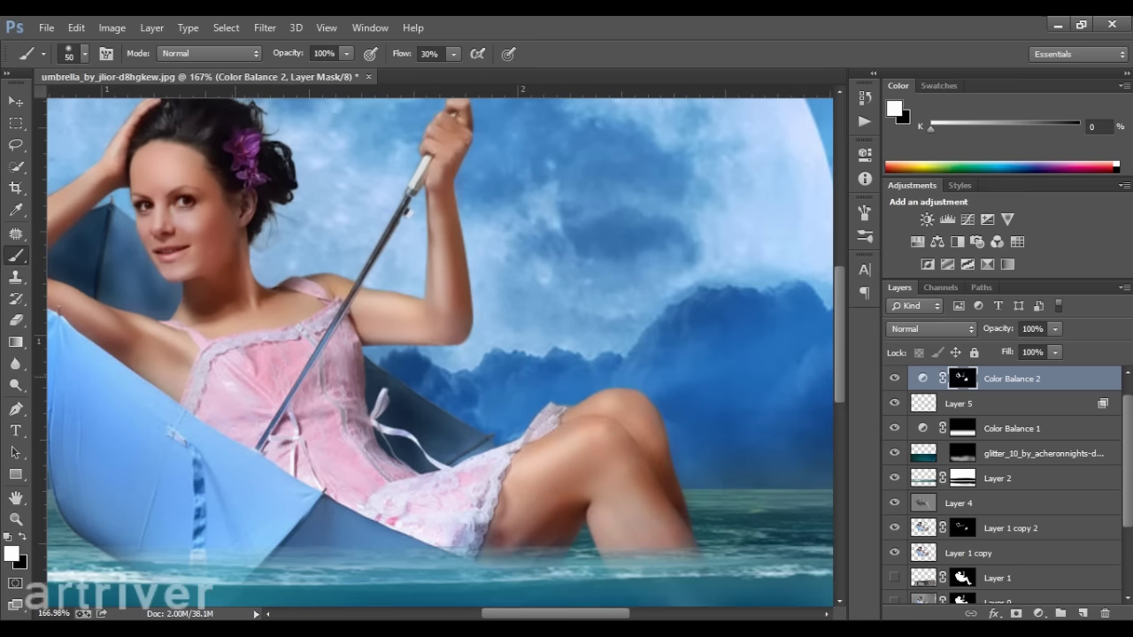
scroll(688, 523, down, 2)
scroll(687, 523, down, 1)
scroll(688, 523, down, 1)
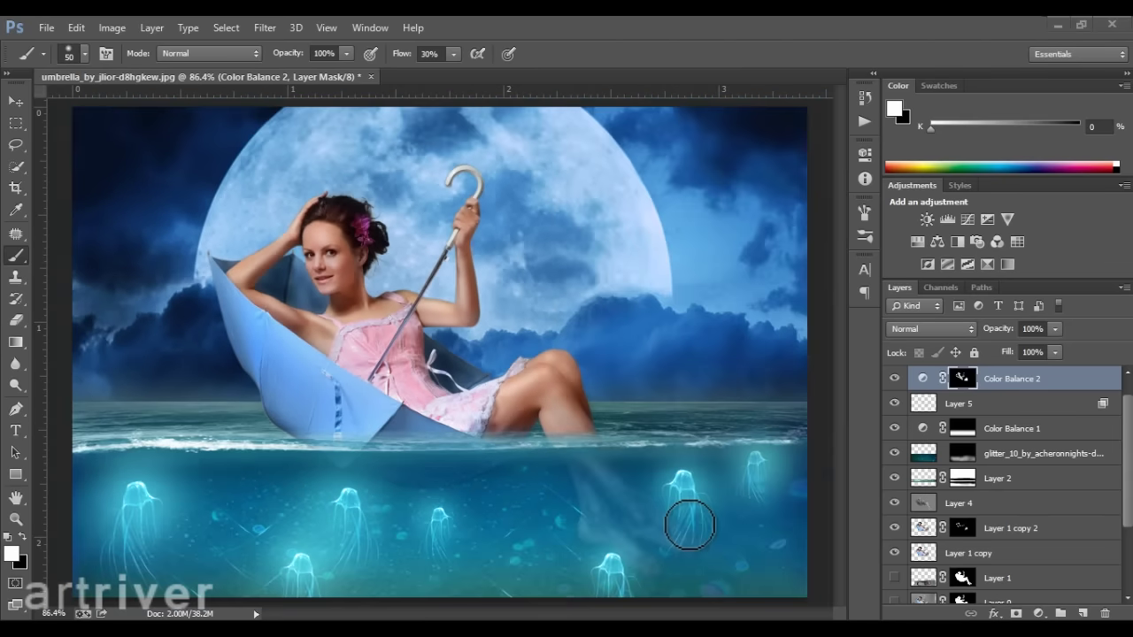
alt+scroll(327, 283, down, 2)
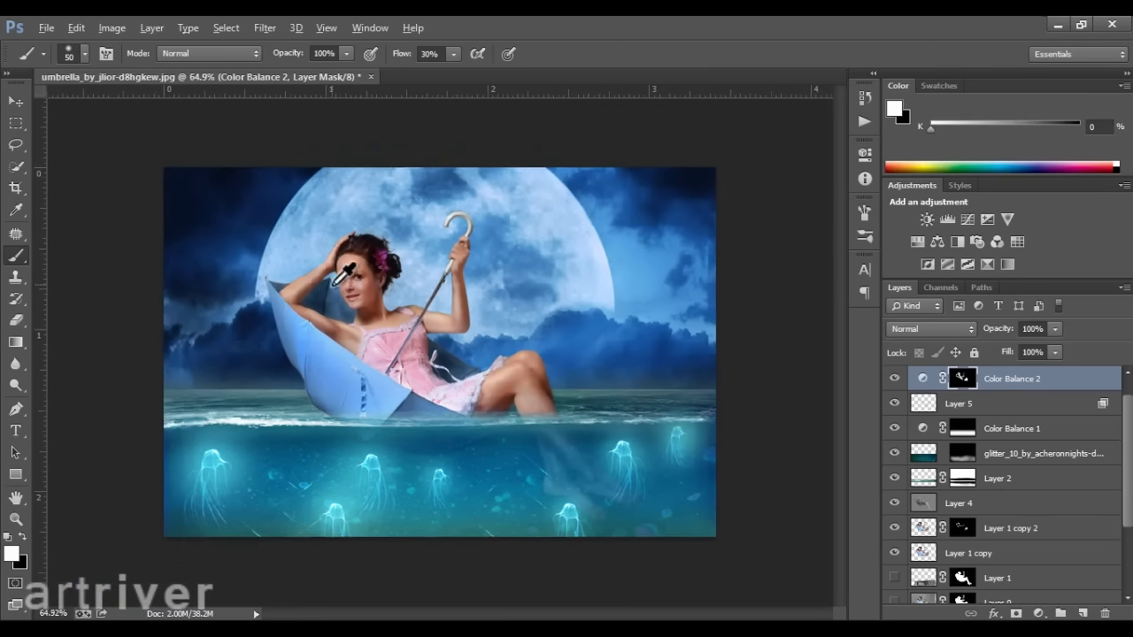
alt+scroll(442, 354, up, 1)
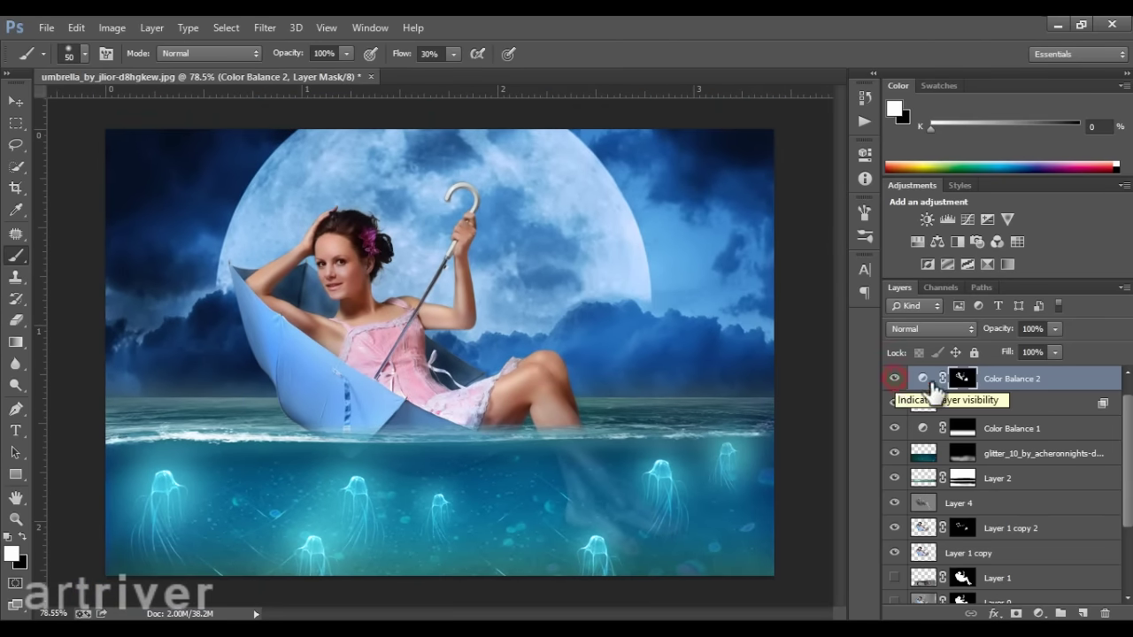
Push Color Balance 2's midtones further toward red, ending at +62, +4, -24
click(923, 379)
double_click(923, 379)
drag(742, 234, 750, 234)
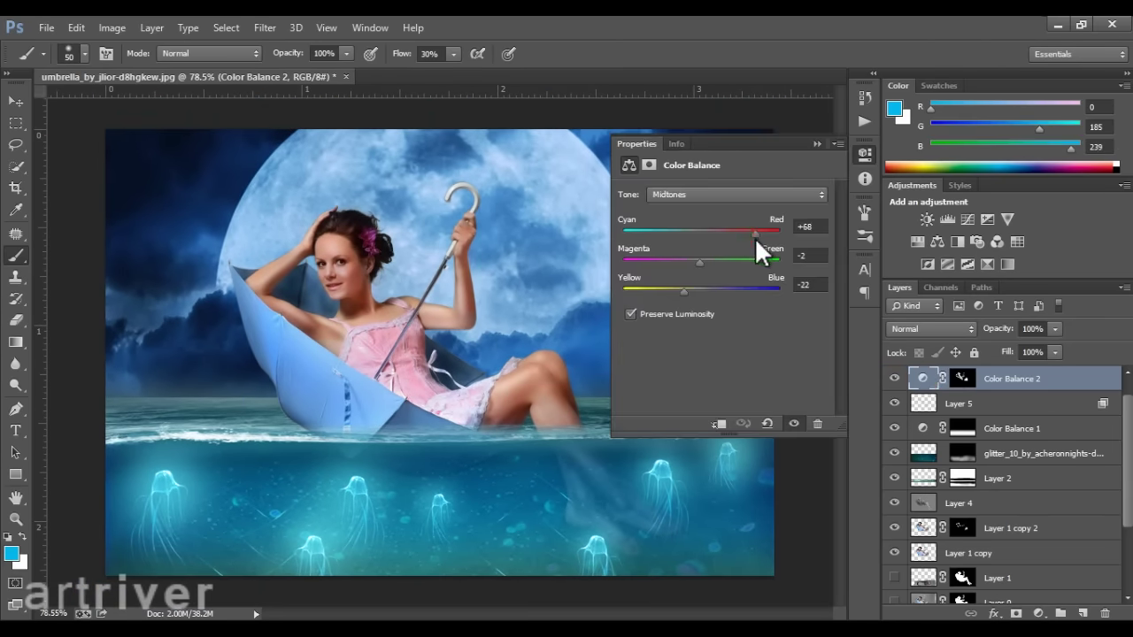
mouse_move(701, 262)
mouse_down()
mouse_move(711, 261)
mouse_move(694, 276)
mouse_up()
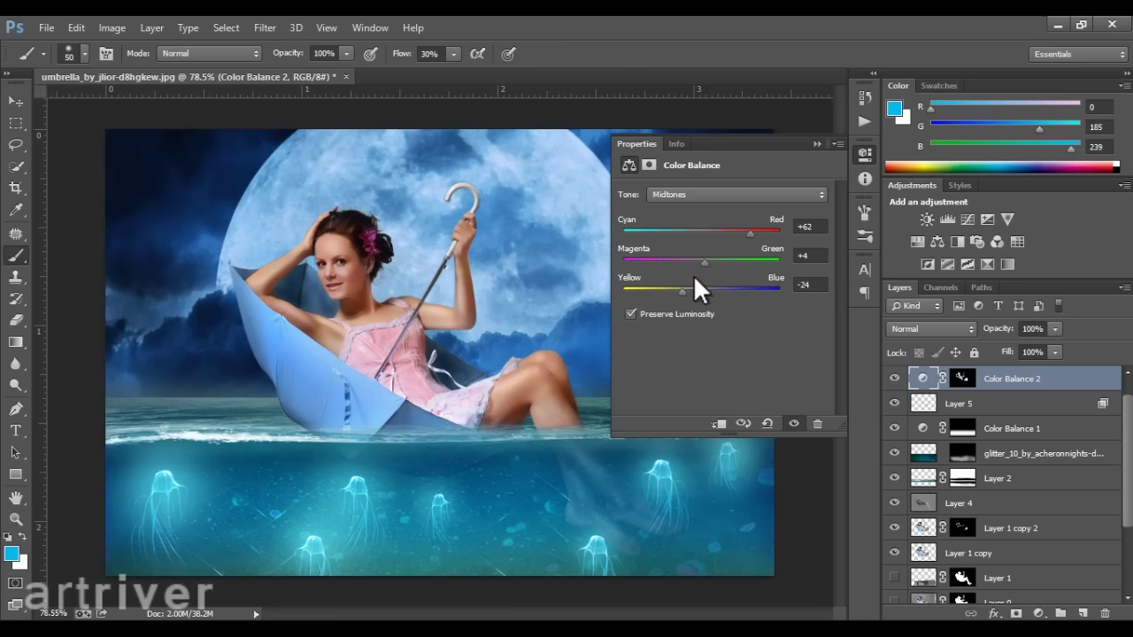
click(815, 143)
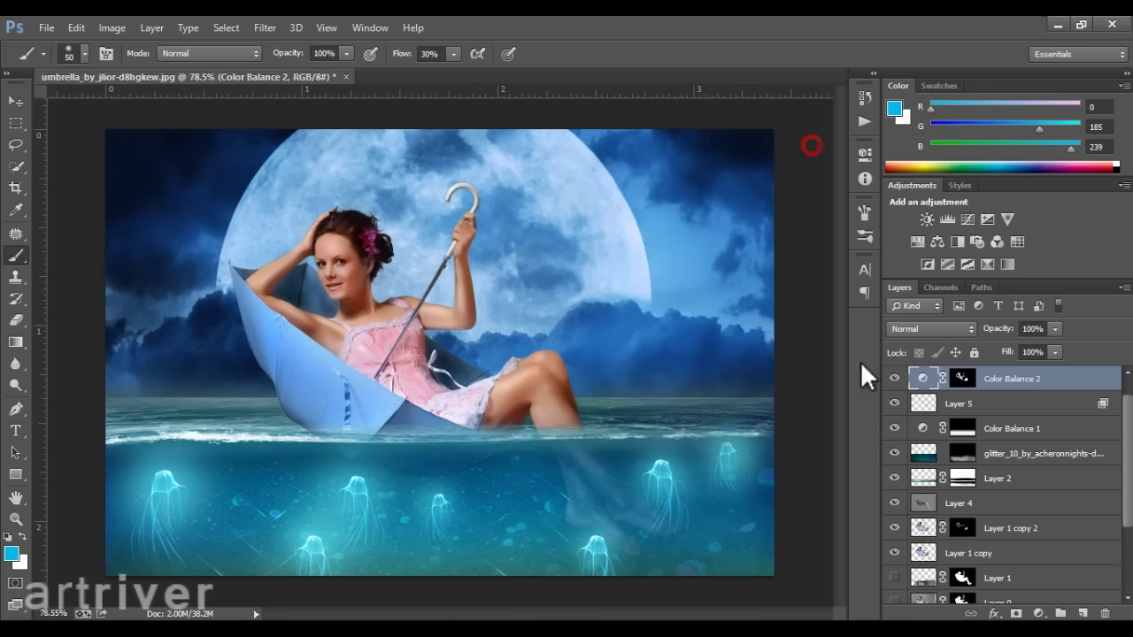
Fit the image to the window and select the glitter, then the premade background layer
key(v)
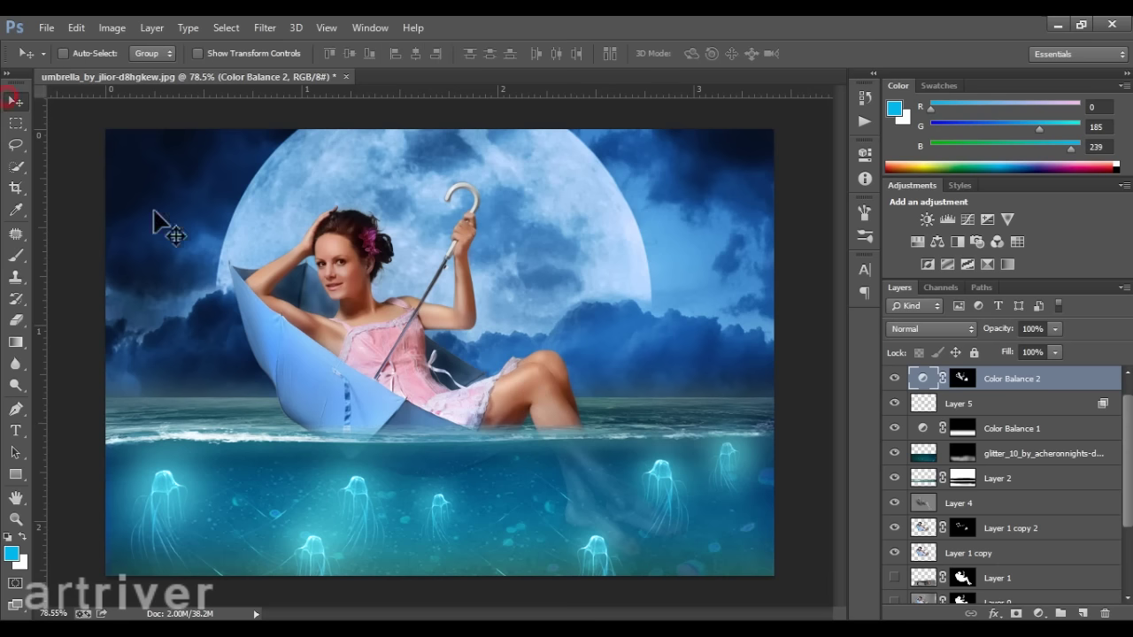
key(ctrl+0)
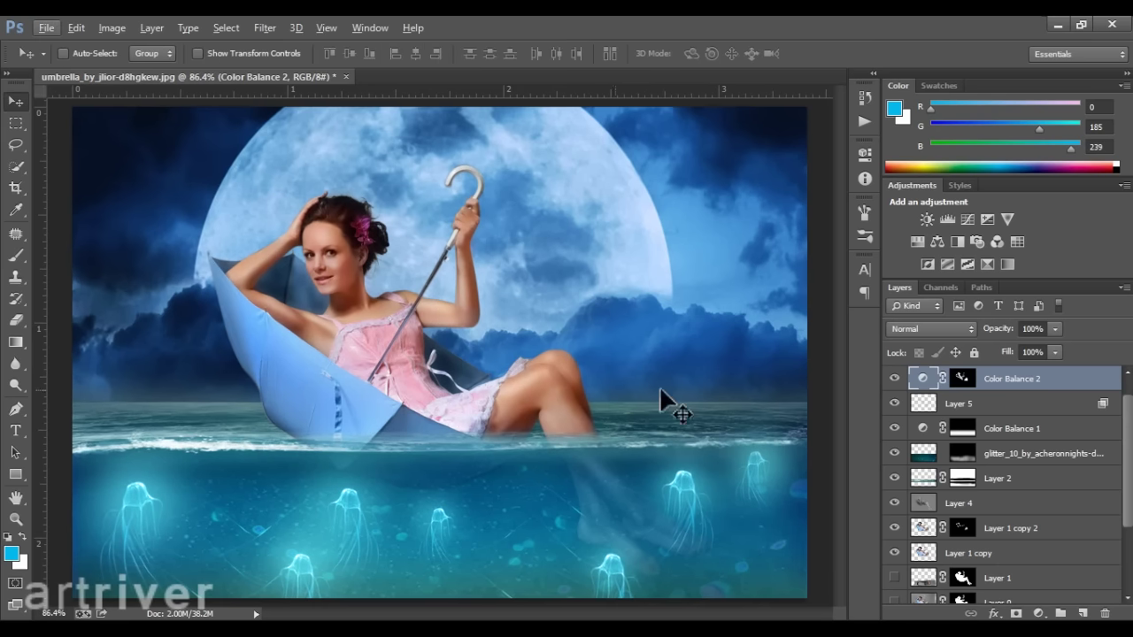
click(1018, 455)
scroll(1018, 455, down, 2)
scroll(1008, 477, down, 2)
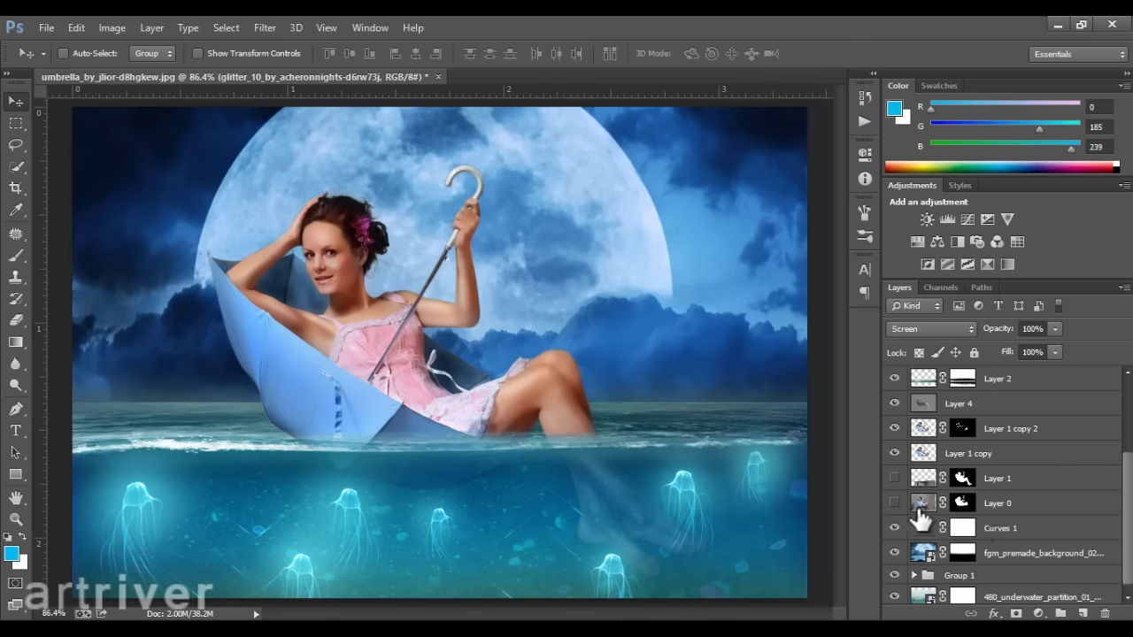
click(1019, 557)
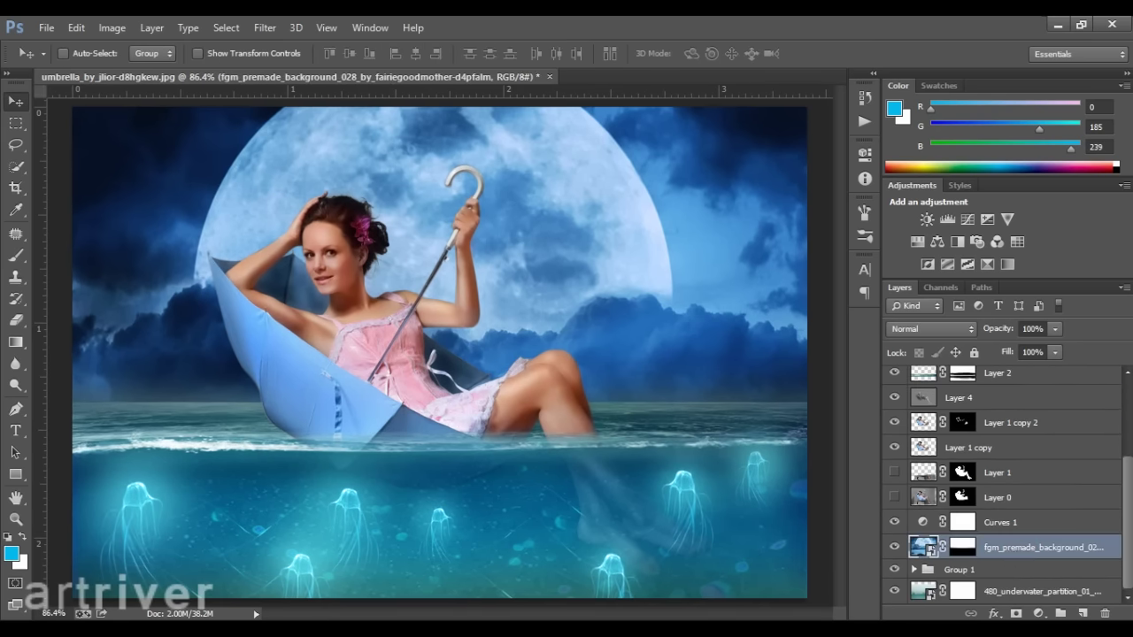
click(1084, 614)
key(g)
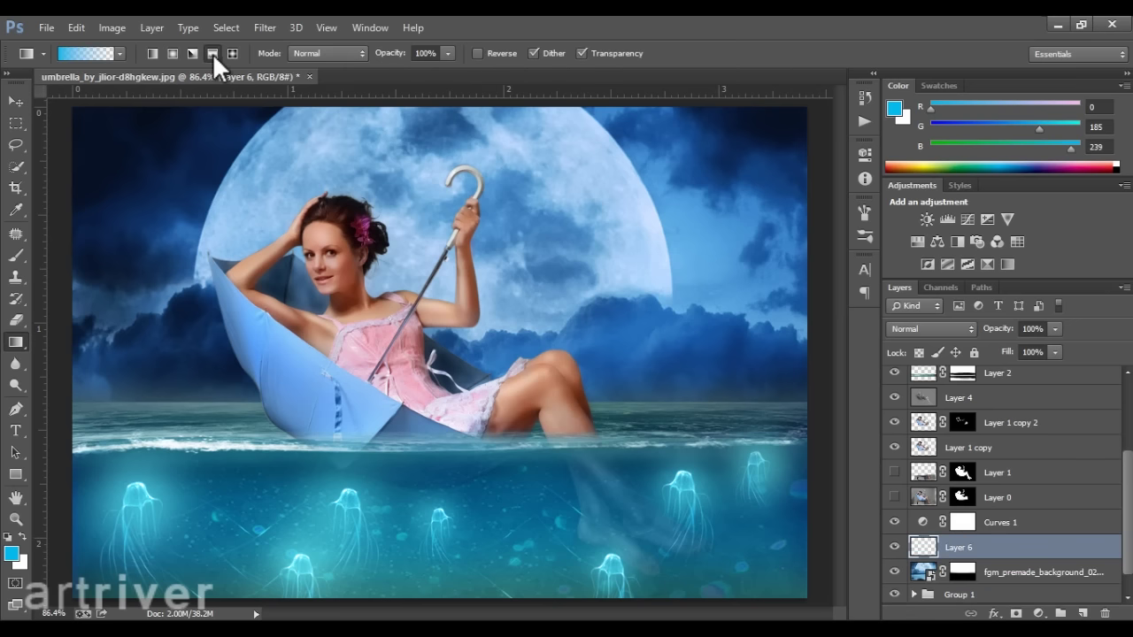
drag(425, 380, 439, 457)
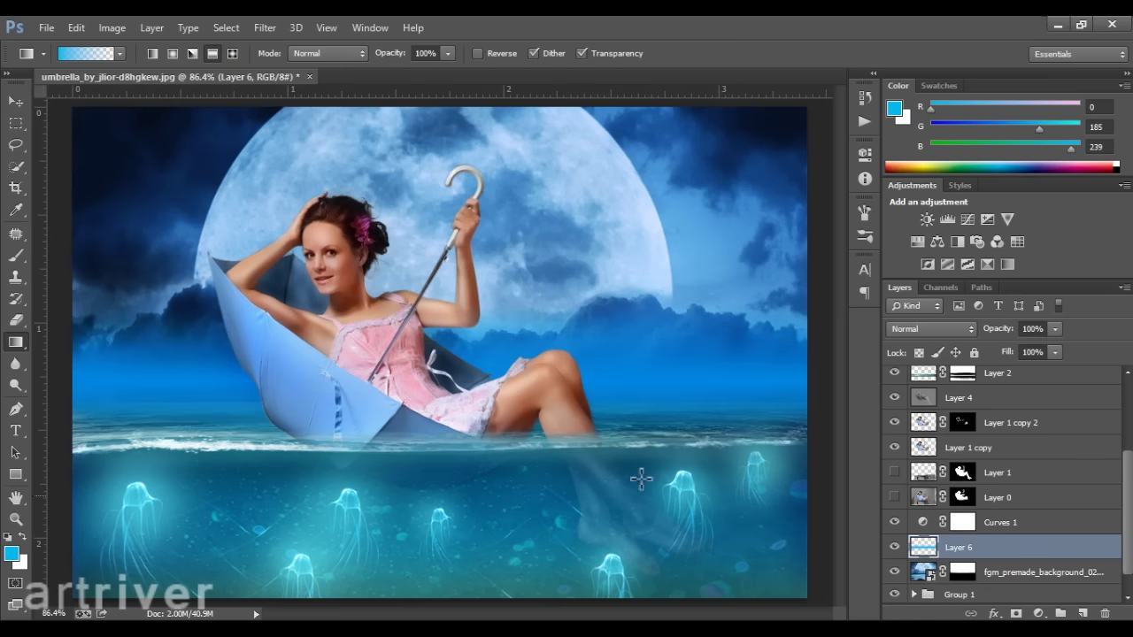
drag(641, 478, 633, 412)
key(ctrl+u)
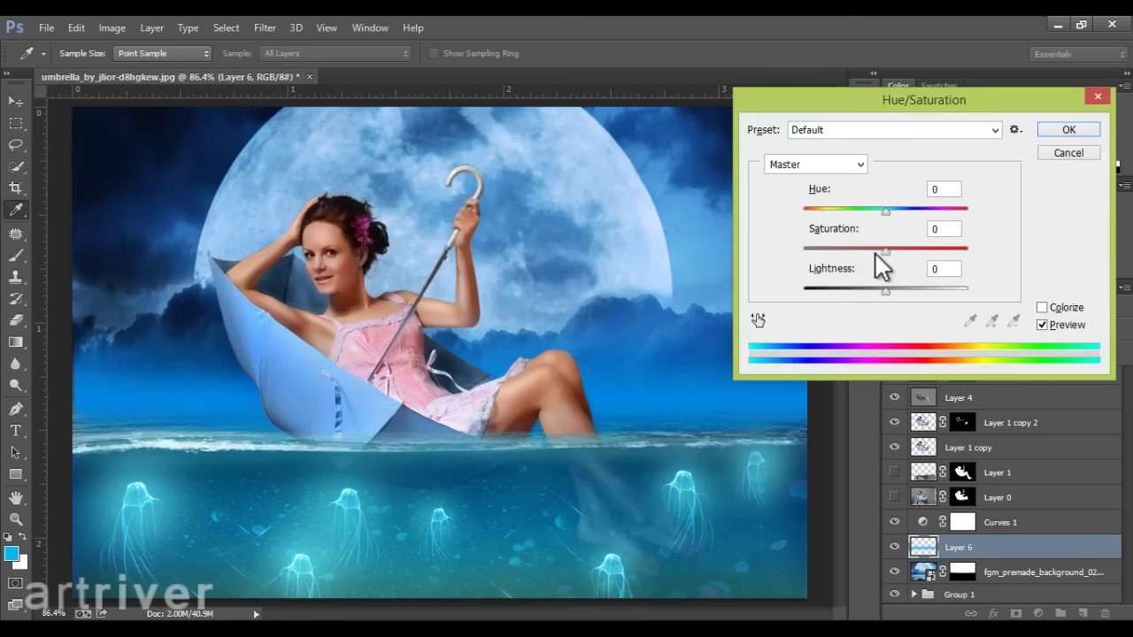
drag(876, 252, 849, 254)
drag(885, 211, 882, 212)
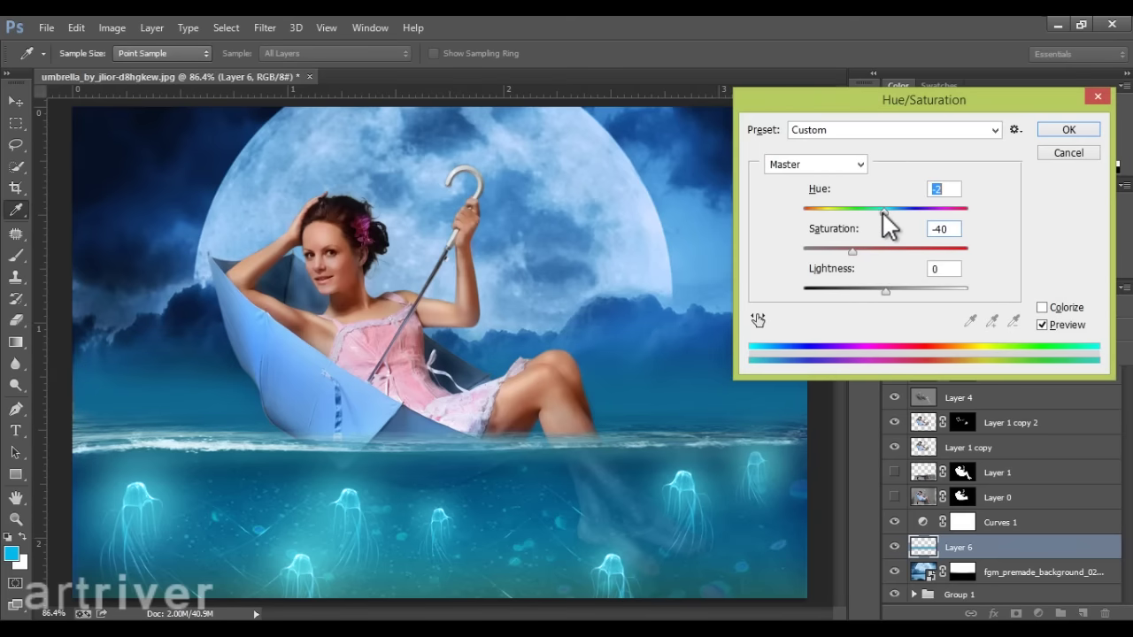
click(1067, 131)
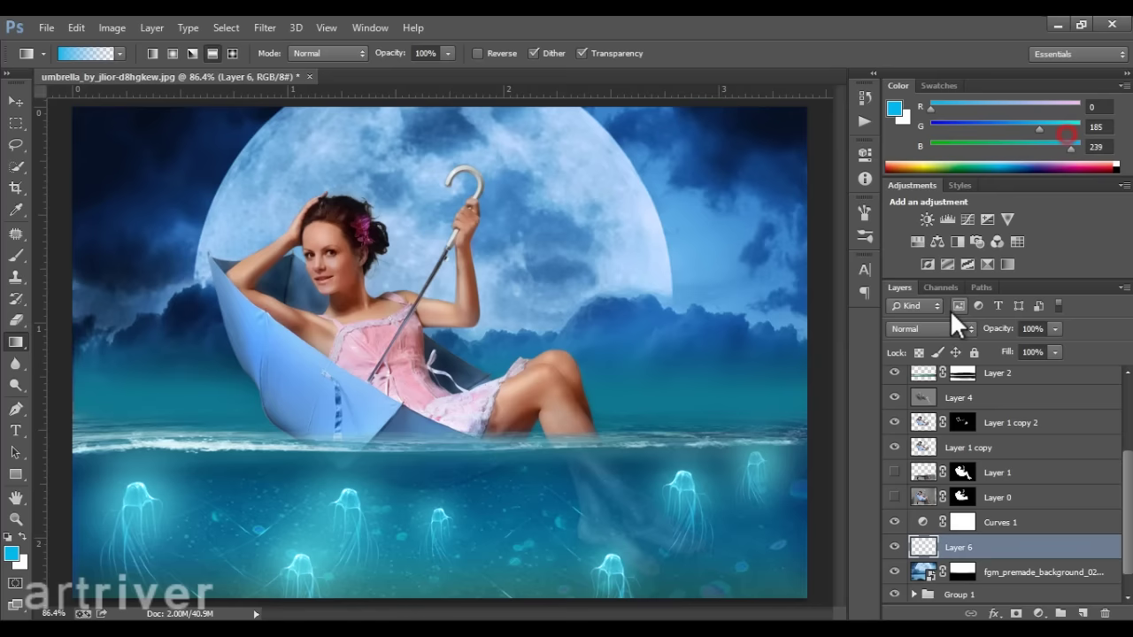
click(938, 326)
click(911, 158)
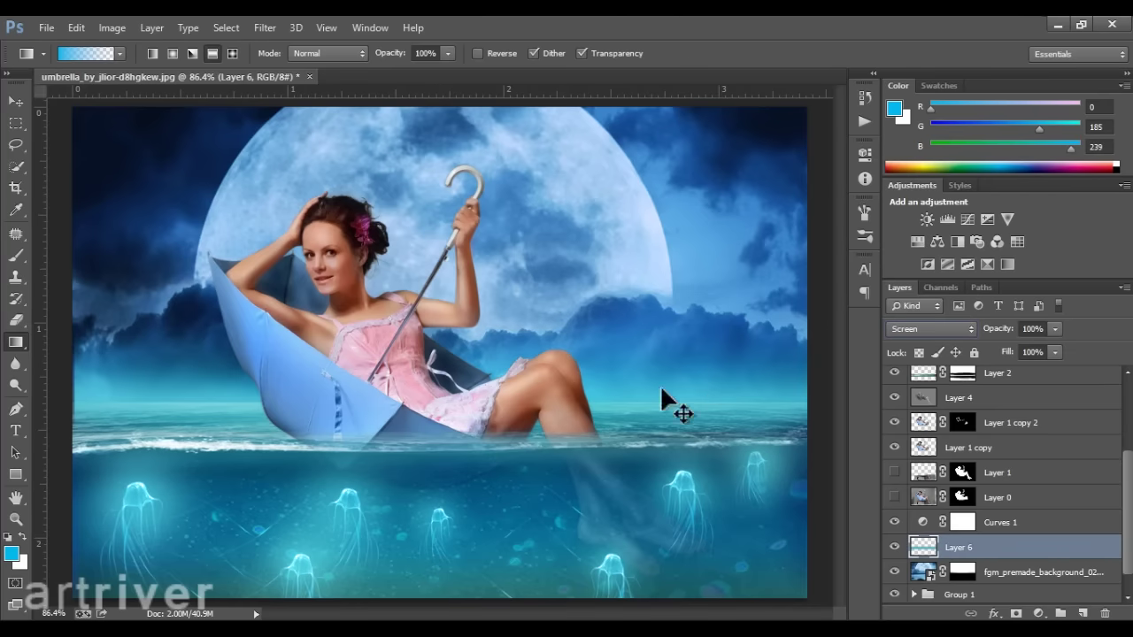
key(ctrl+t)
drag(440, 322, 440, 296)
drag(485, 346, 480, 351)
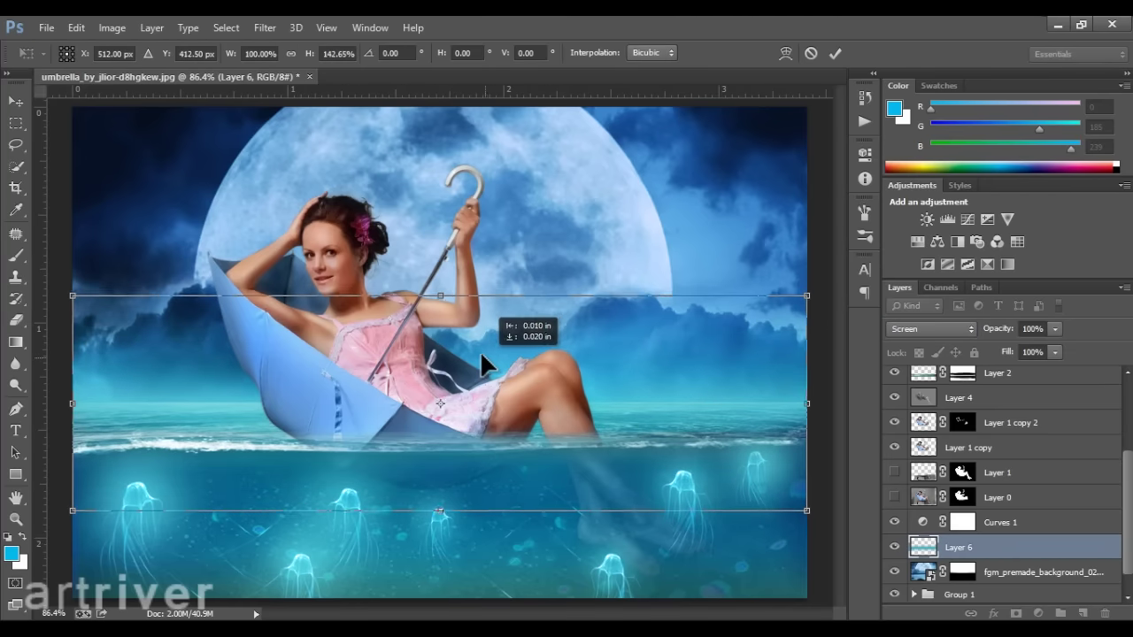
key(Return)
key(g)
key(ctrl+j)
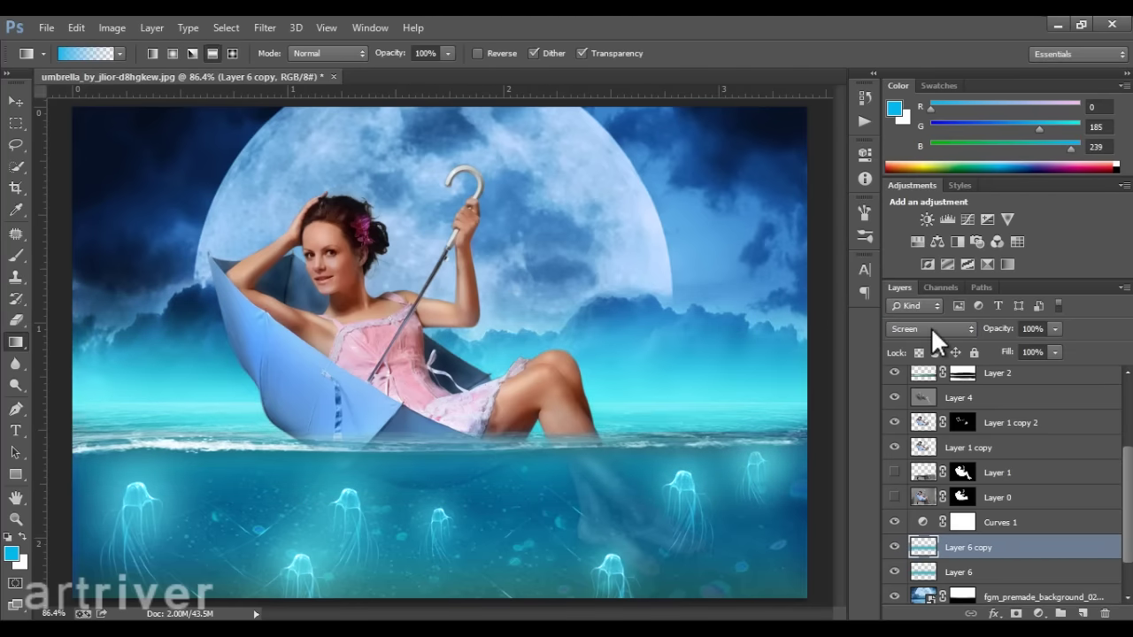
click(930, 326)
click(892, 19)
key(ctrl+t)
drag(457, 291, 457, 338)
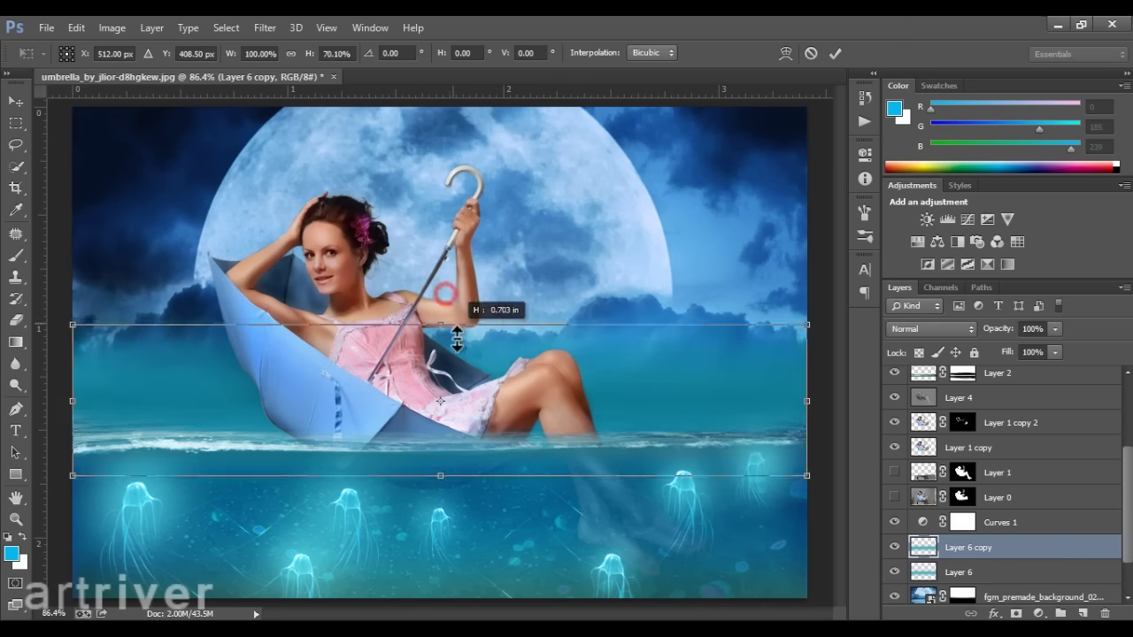
key(Return)
key(ctrl+u)
mouse_move(885, 210)
mouse_down()
mouse_move(911, 227)
mouse_move(873, 215)
mouse_move(886, 217)
mouse_up()
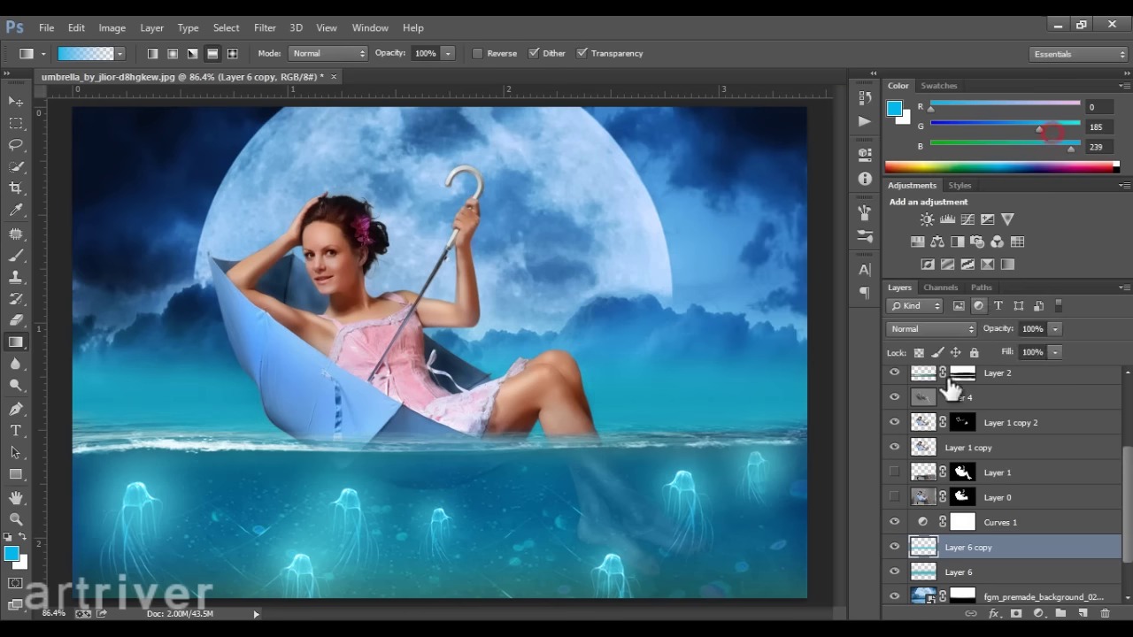
click(894, 547)
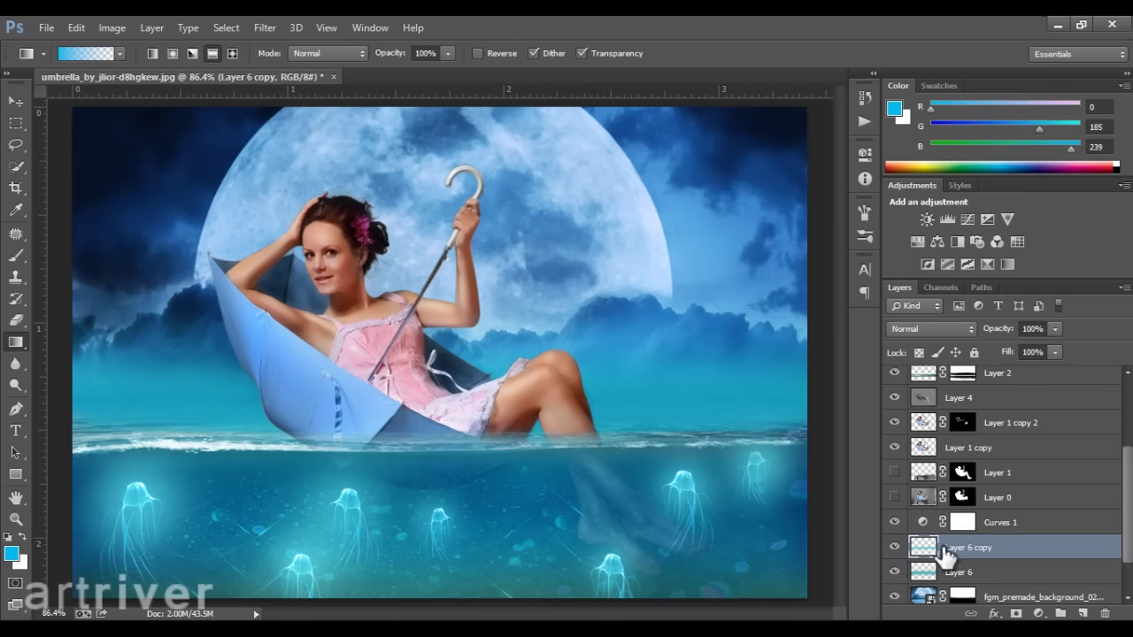
drag(1000, 330, 985, 335)
click(16, 100)
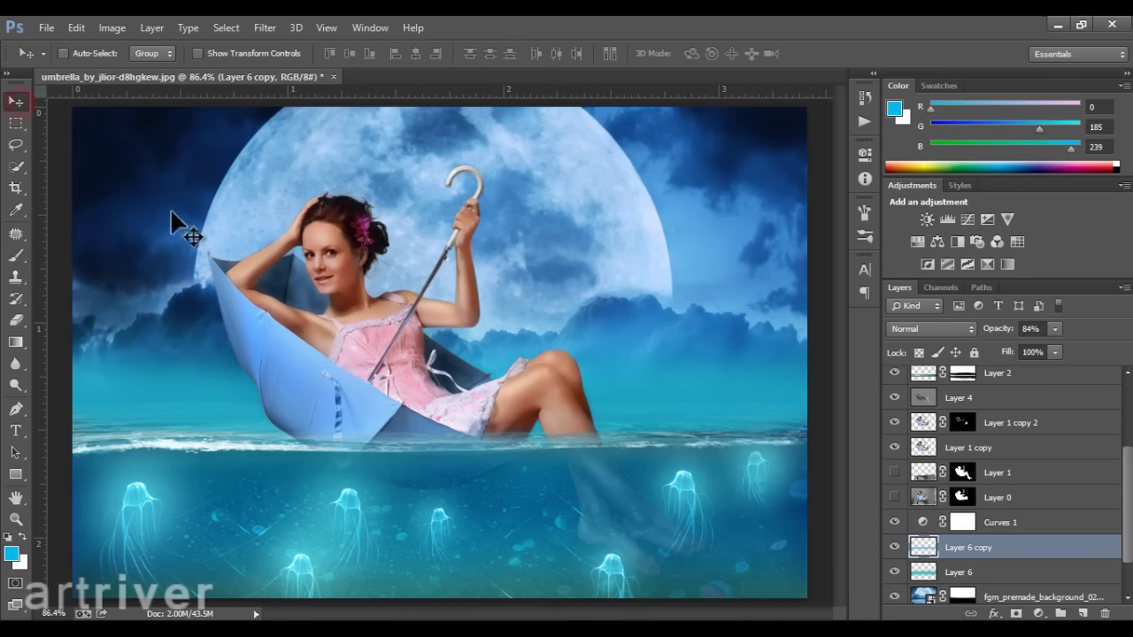
scroll(455, 292, down, 1)
scroll(461, 283, down, 1)
scroll(336, 310, up, 2)
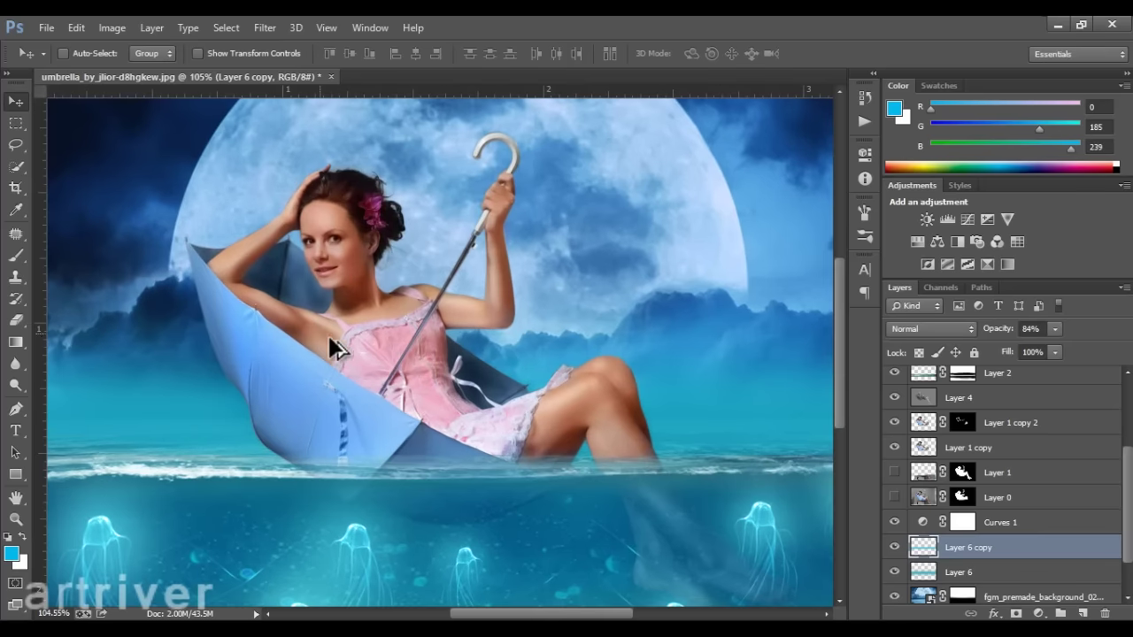
scroll(514, 173, up, 2)
scroll(352, 210, down, 4)
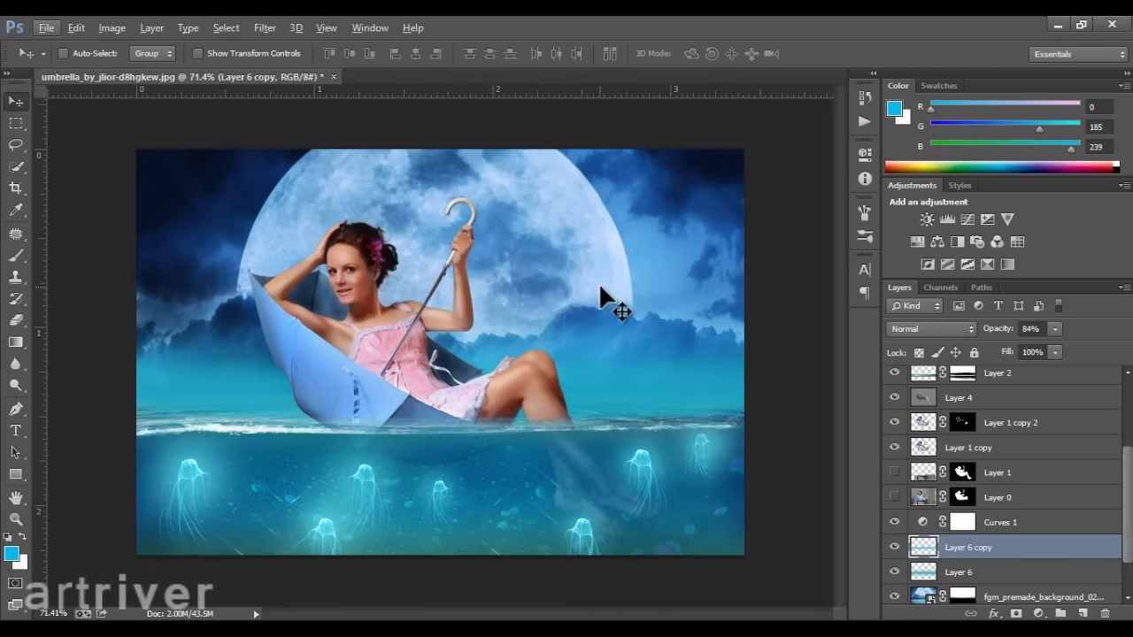
scroll(974, 496, up, 3)
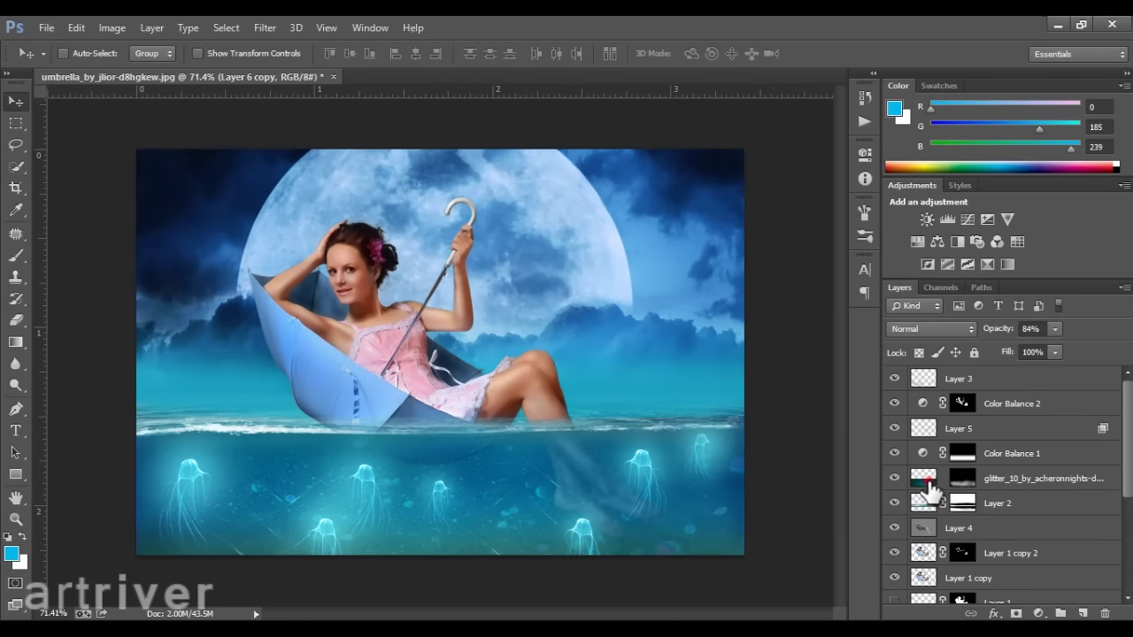
Add a layer above Layer 1 and paint a large light-blue glow over the moon
click(1006, 534)
click(1082, 614)
key(b)
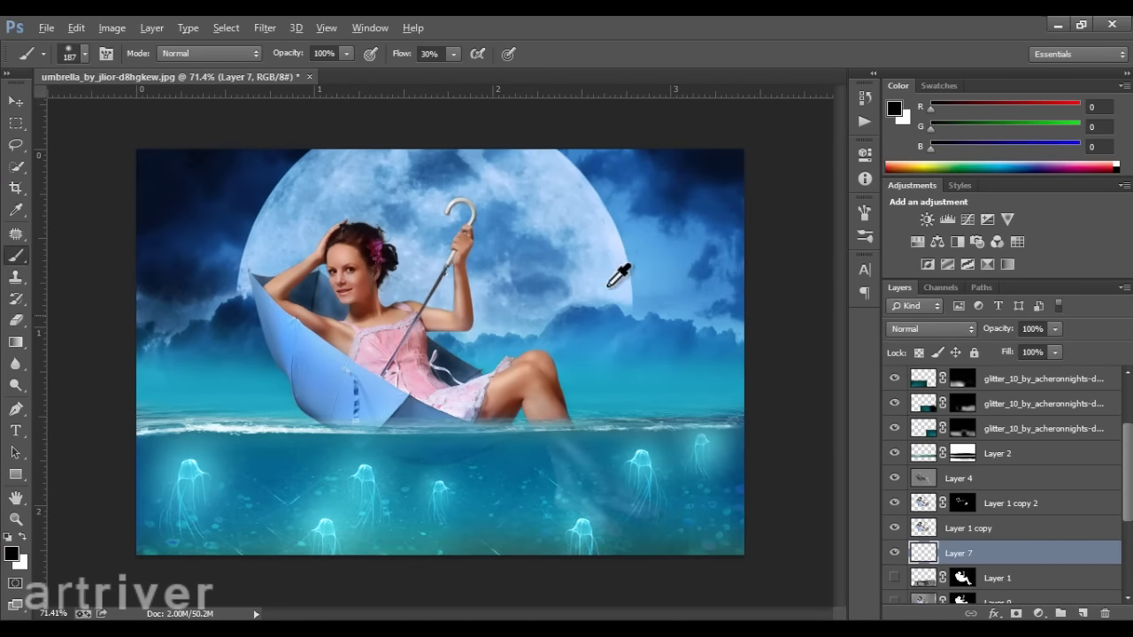
alt+click(614, 271)
key(bracketright)
key(bracketright)
key(bracketright)
drag(411, 280, 435, 263)
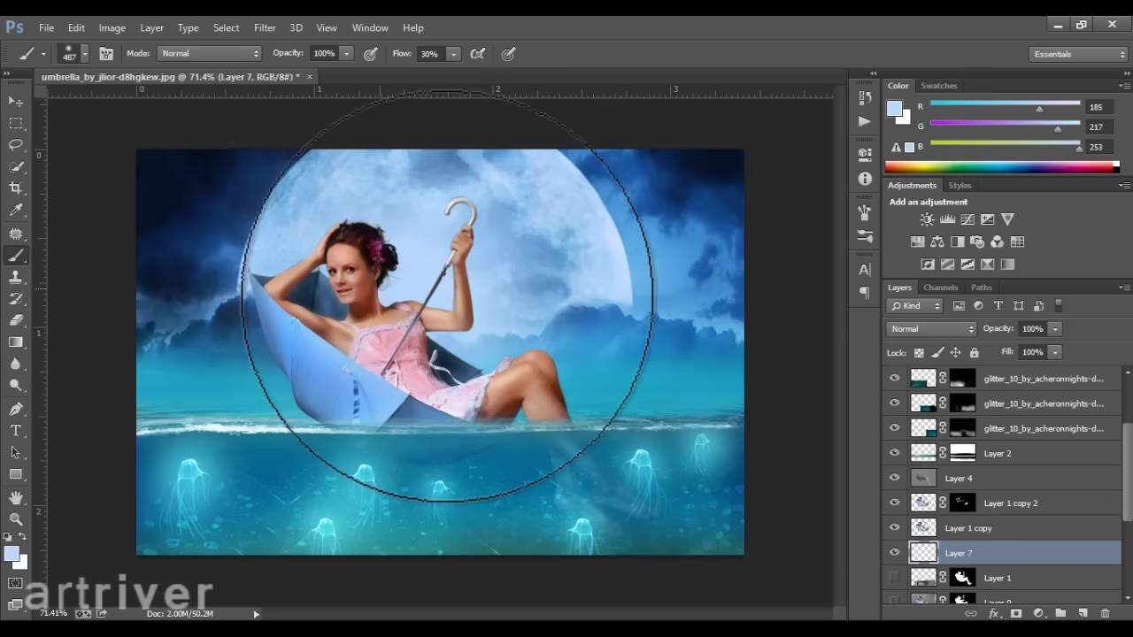
key(ctrl+t)
click(835, 53)
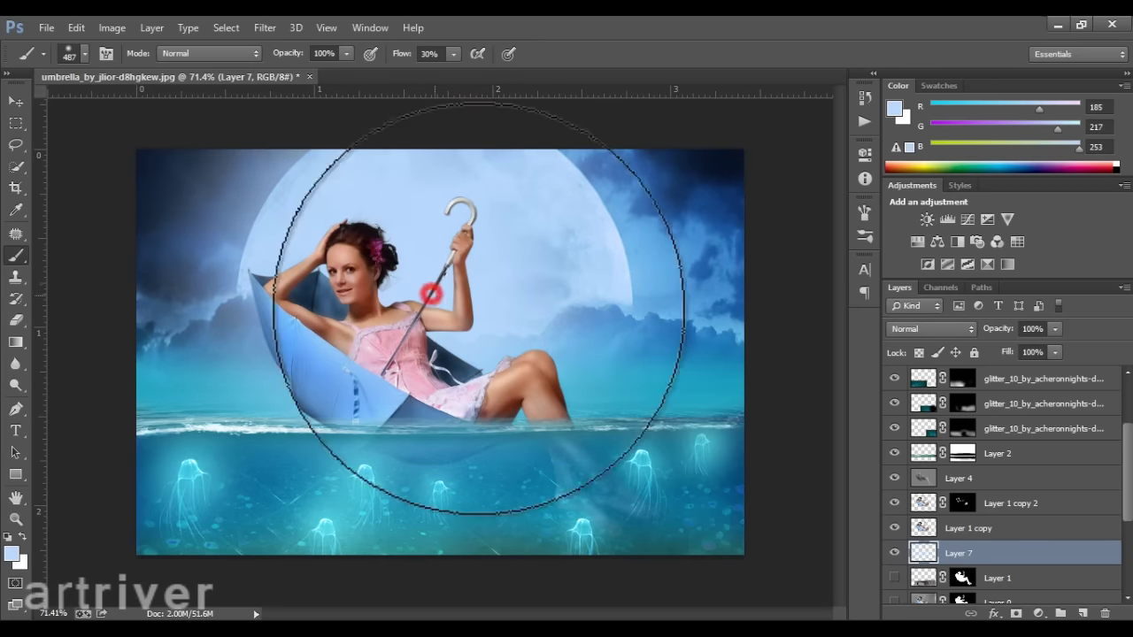
Compare blend modes for the glow layer and settle on Soft Light
click(956, 329)
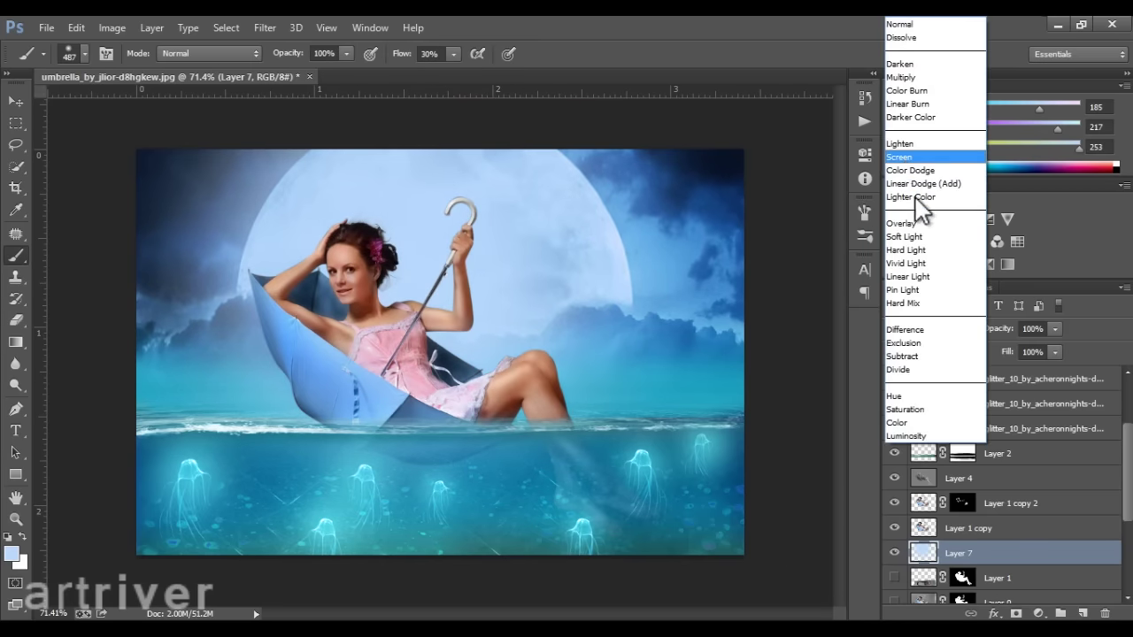
click(918, 250)
key(Up)
key(Down)
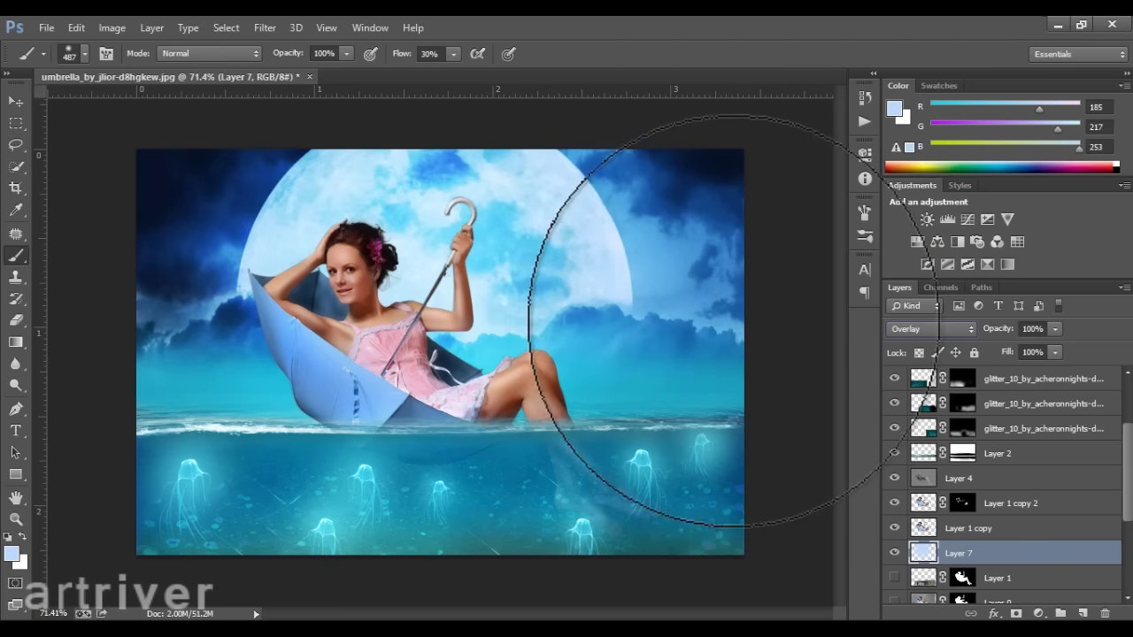
key(Up)
click(970, 329)
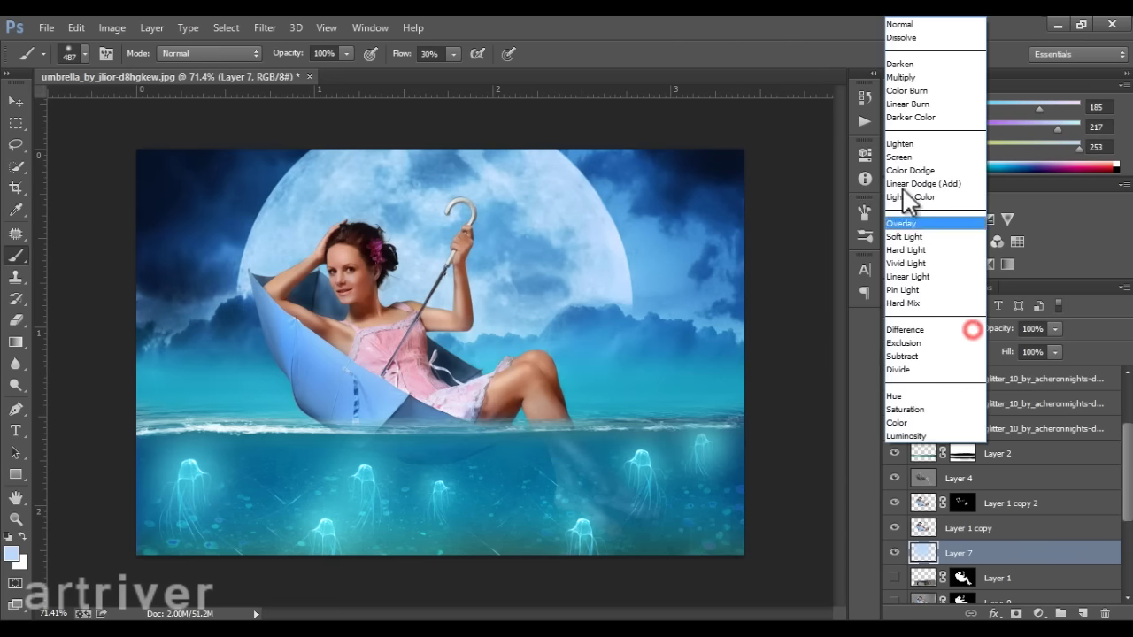
click(921, 221)
key(Down)
key(v)
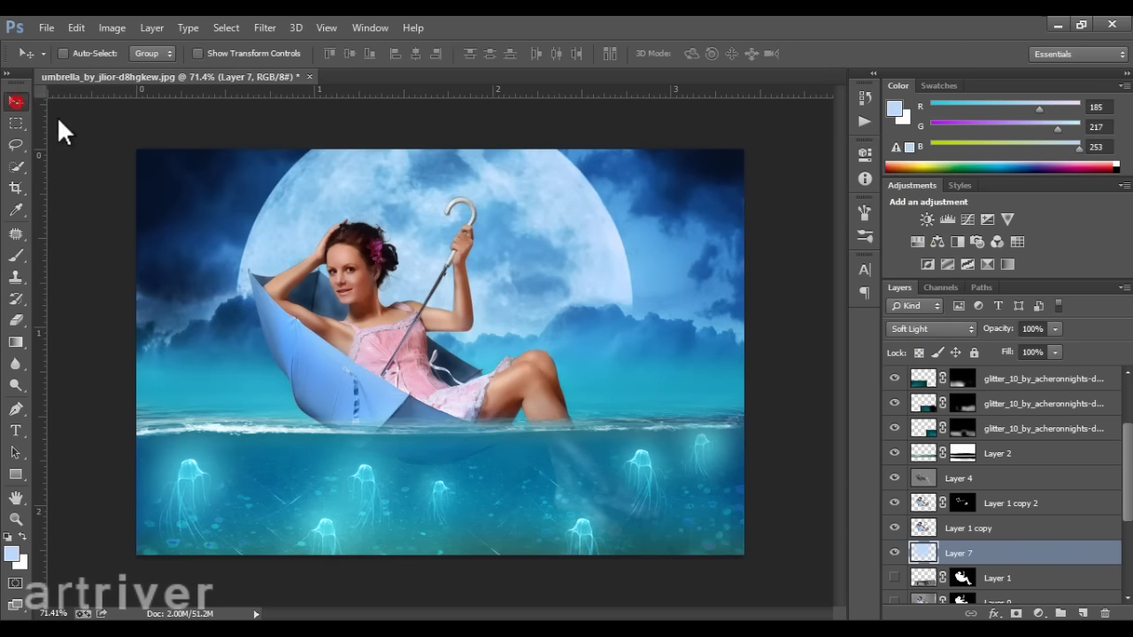
Raise the glow's saturation to +18 and add an empty Layer 8 at the top
key(ctrl+u)
mouse_move(885, 209)
mouse_down()
mouse_move(915, 211)
mouse_move(884, 212)
mouse_up()
mouse_move(885, 249)
mouse_down()
mouse_move(914, 248)
mouse_move(900, 248)
mouse_up()
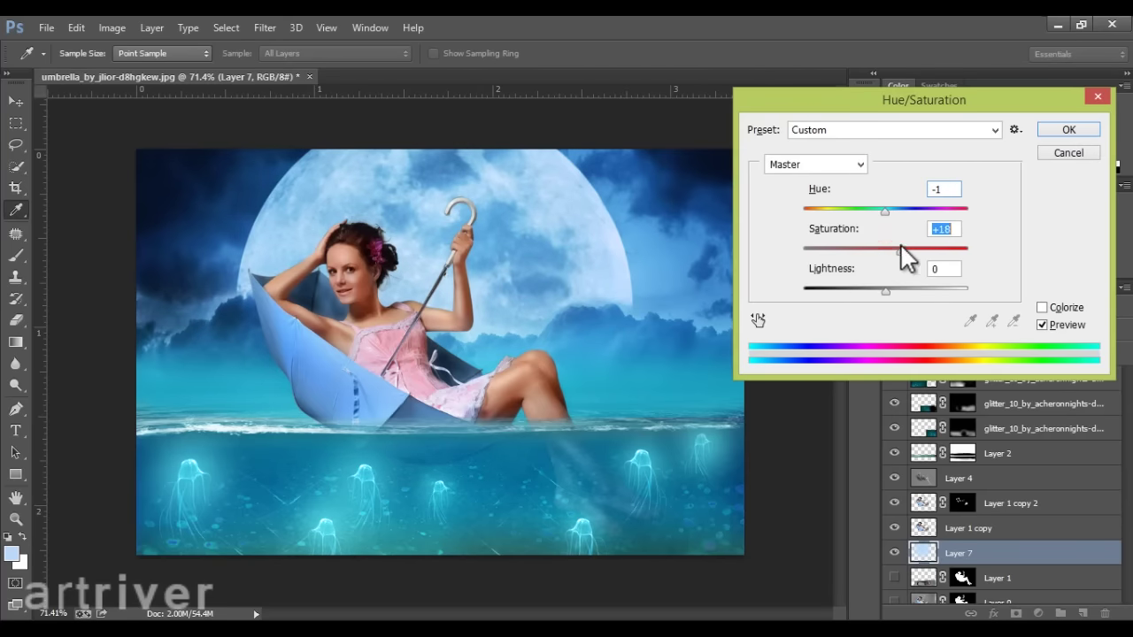
click(1068, 130)
scroll(1000, 461, up, 5)
click(959, 379)
click(1082, 613)
Paint a small blue spot on Layer 8 and adjust it to Hue -13, Saturation +11, Lightness +57
key(b)
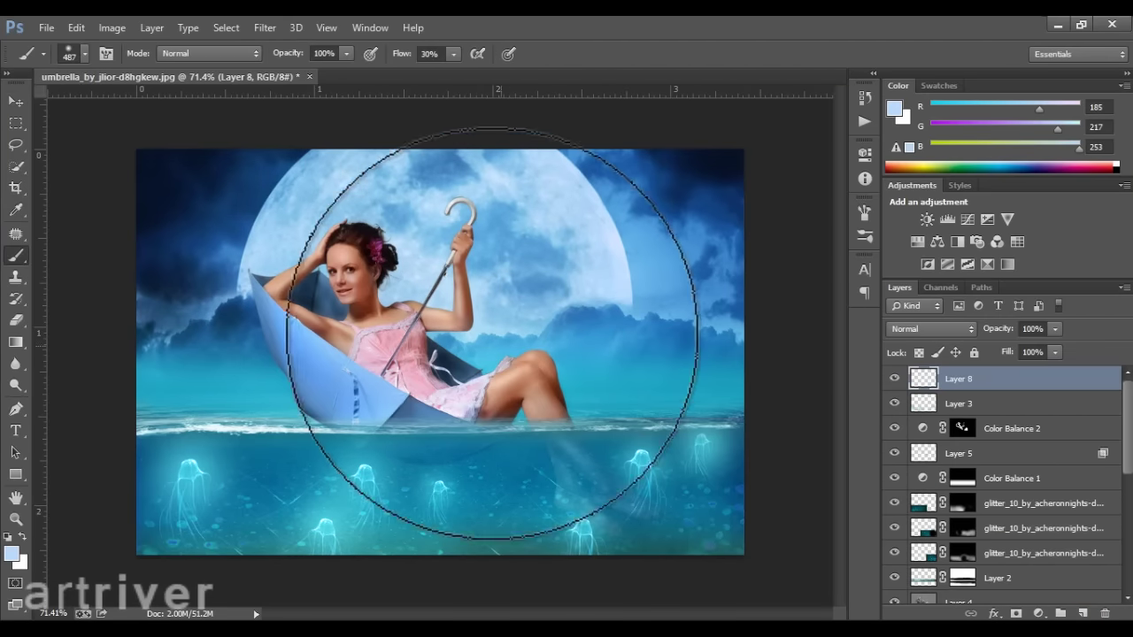
alt+click(489, 328)
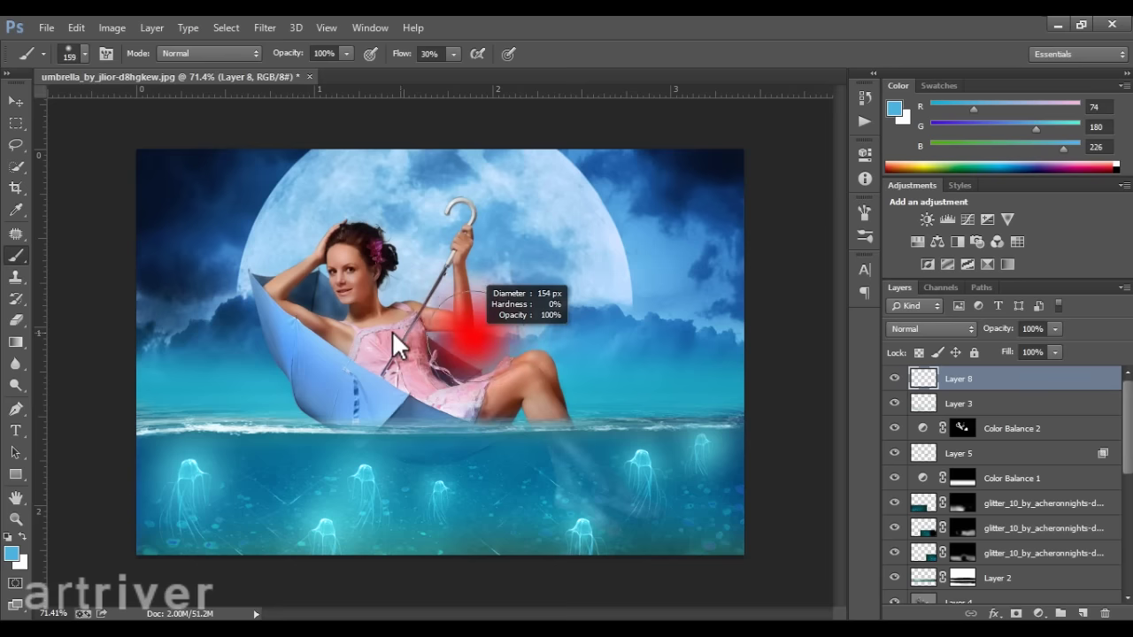
drag(392, 330, 489, 334)
key(ctrl+u)
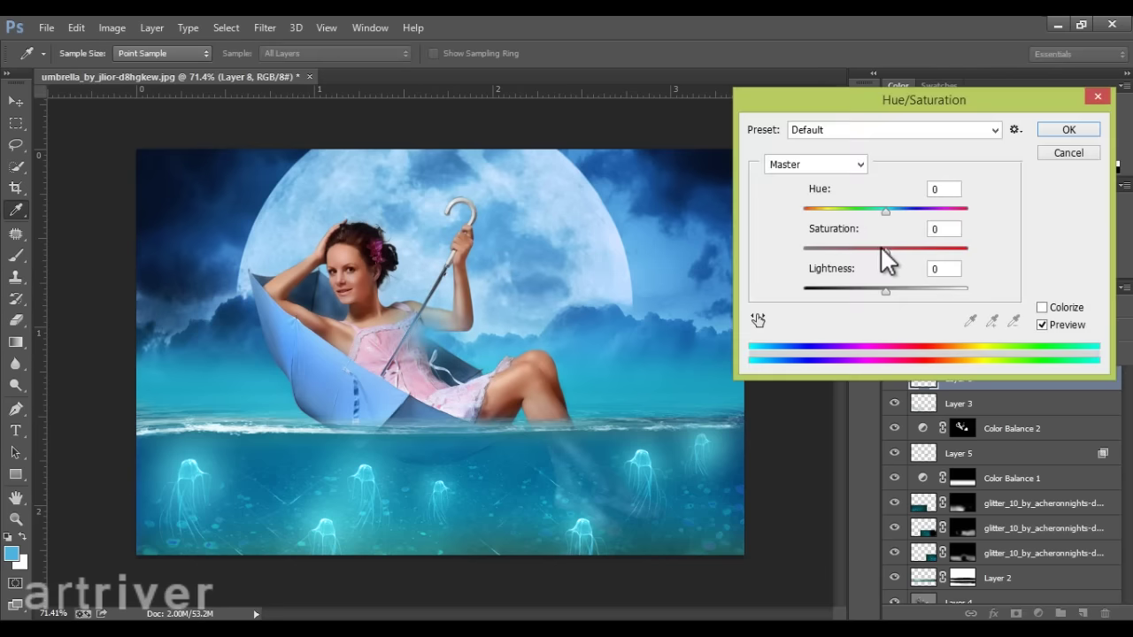
drag(885, 208, 874, 208)
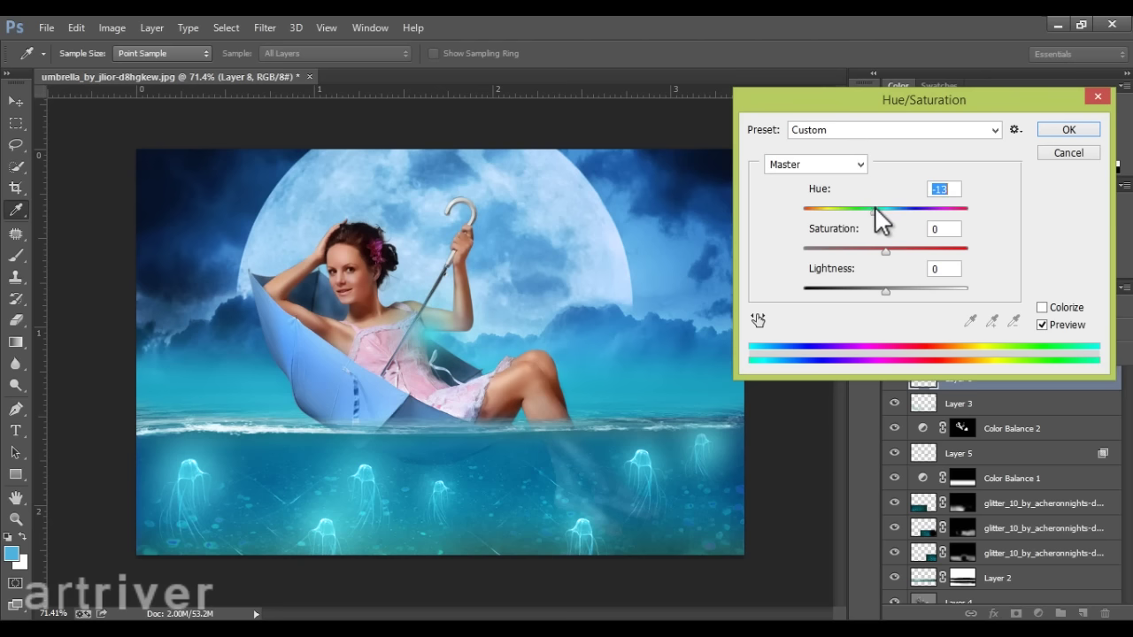
drag(885, 251, 894, 250)
drag(886, 291, 938, 291)
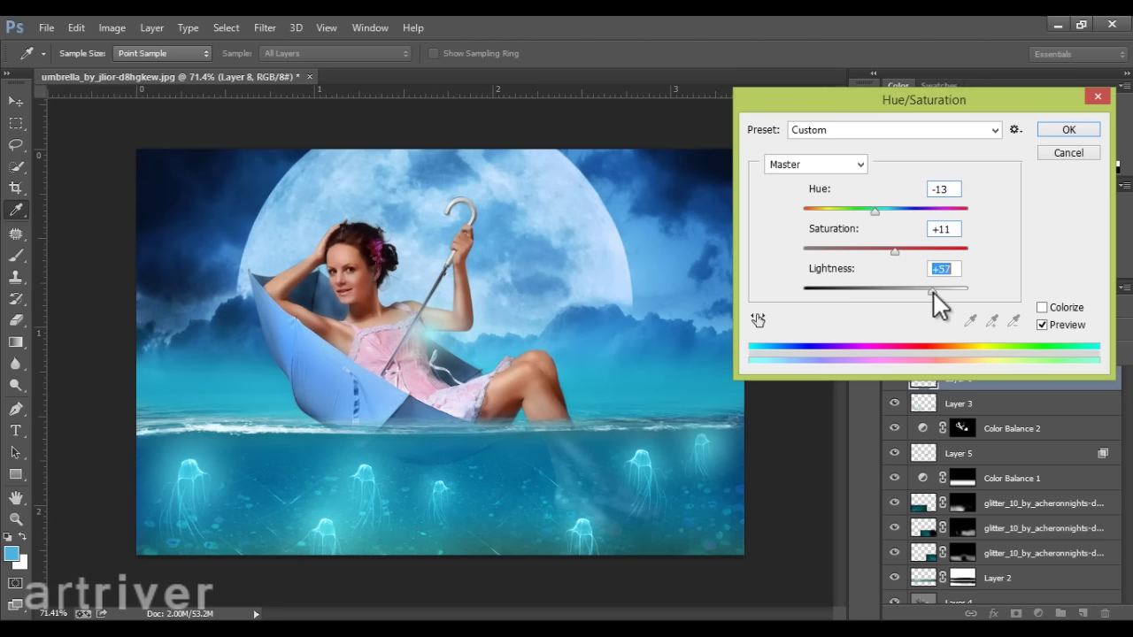
click(1057, 130)
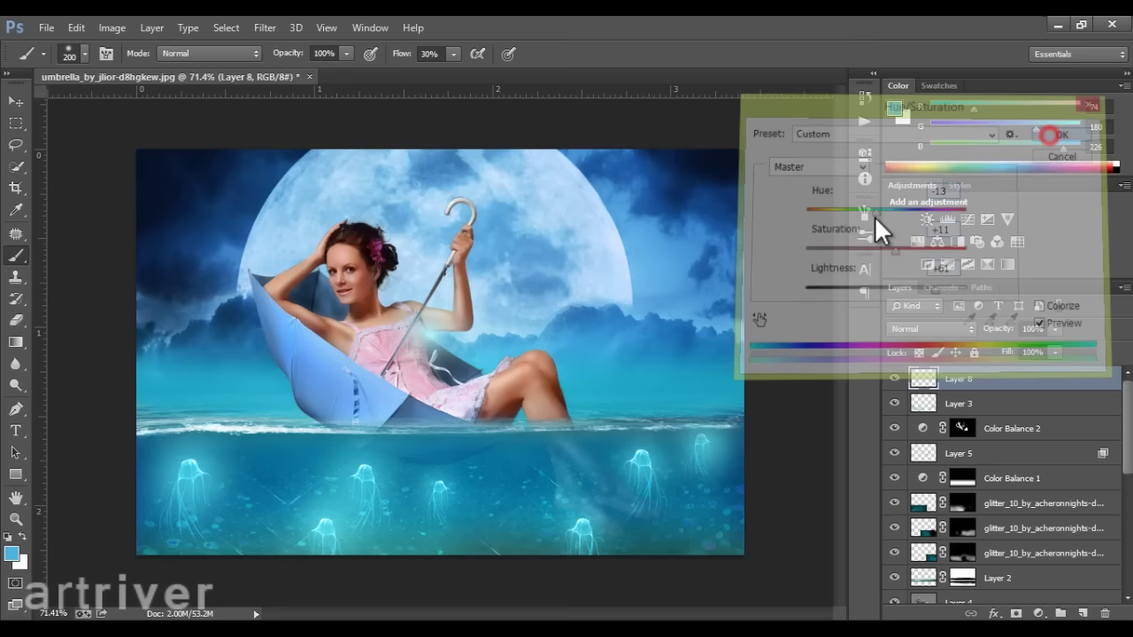
Set the spot to Color Dodge, then enlarge it and move it toward the umbrella handle
click(931, 328)
click(912, 432)
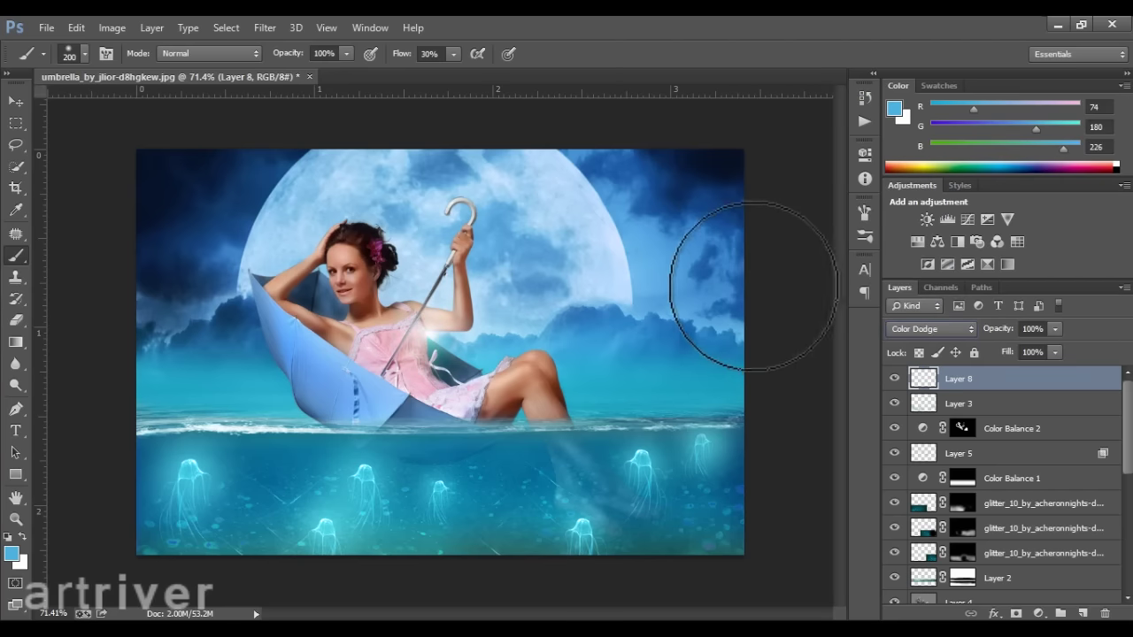
key(ctrl+t)
drag(508, 251, 607, 203)
key(Return)
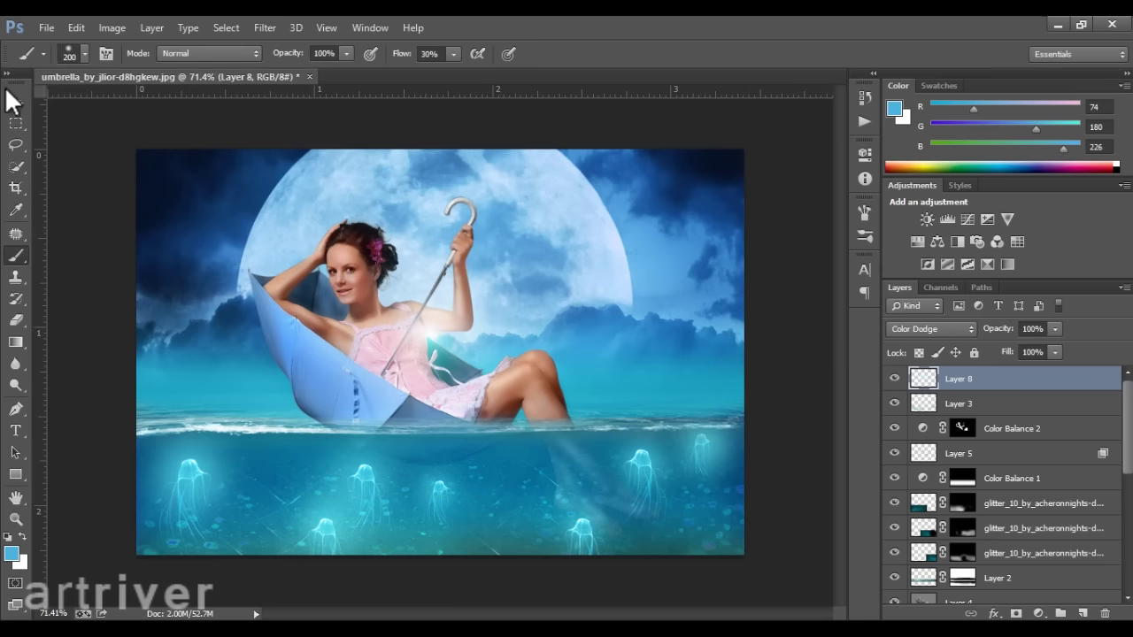
click(15, 101)
mouse_move(506, 356)
mouse_down()
mouse_move(546, 368)
mouse_move(406, 296)
mouse_move(309, 283)
mouse_move(294, 296)
mouse_move(652, 257)
mouse_move(710, 232)
mouse_move(442, 320)
mouse_move(455, 336)
mouse_up()
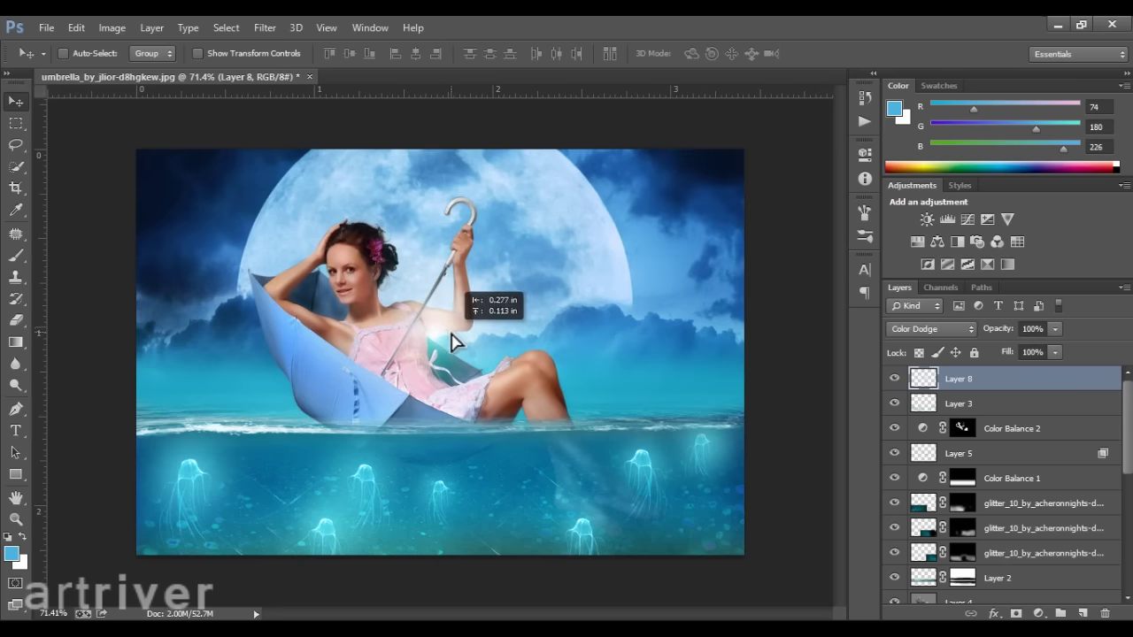
Shrink the glow to about half size on the handle and lower its opacity to 82%
key(ctrl+t)
mouse_move(544, 219)
mouse_down()
mouse_move(531, 216)
mouse_move(462, 336)
mouse_move(443, 341)
mouse_move(474, 239)
mouse_move(467, 228)
mouse_move(475, 250)
mouse_move(449, 345)
mouse_move(438, 342)
mouse_up()
key(Return)
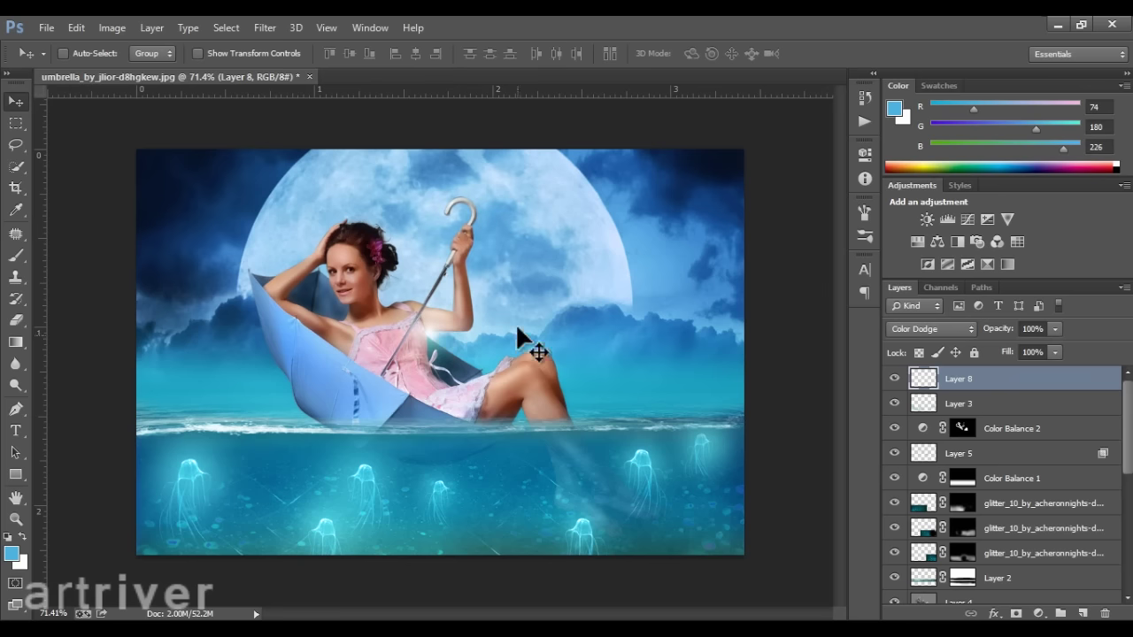
drag(1000, 332, 984, 332)
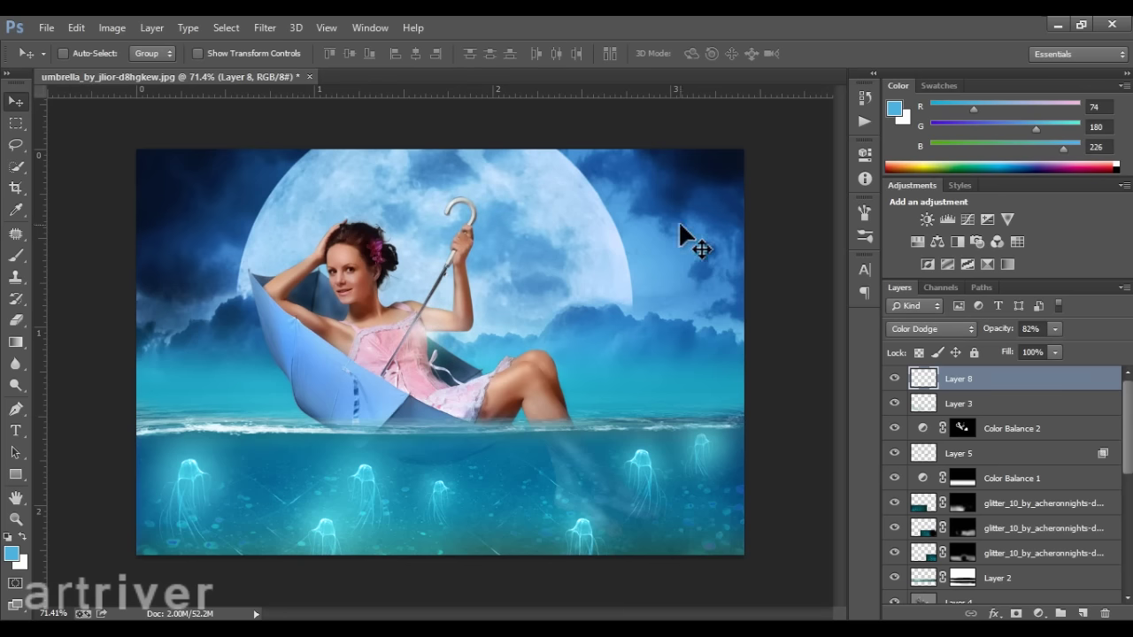
click(1038, 610)
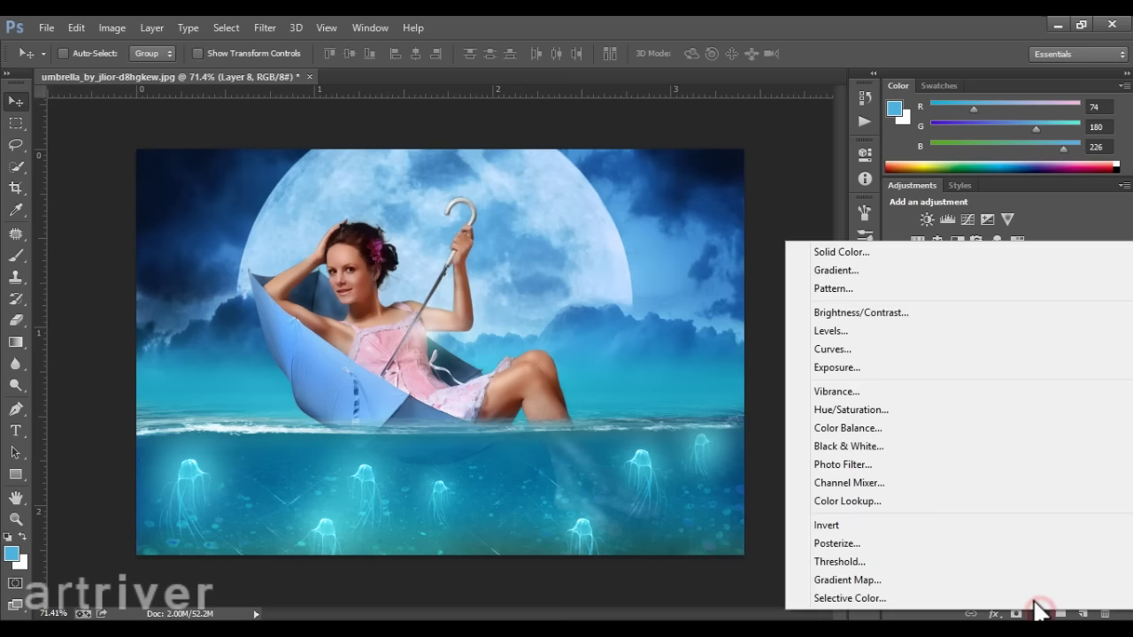
click(867, 582)
click(715, 198)
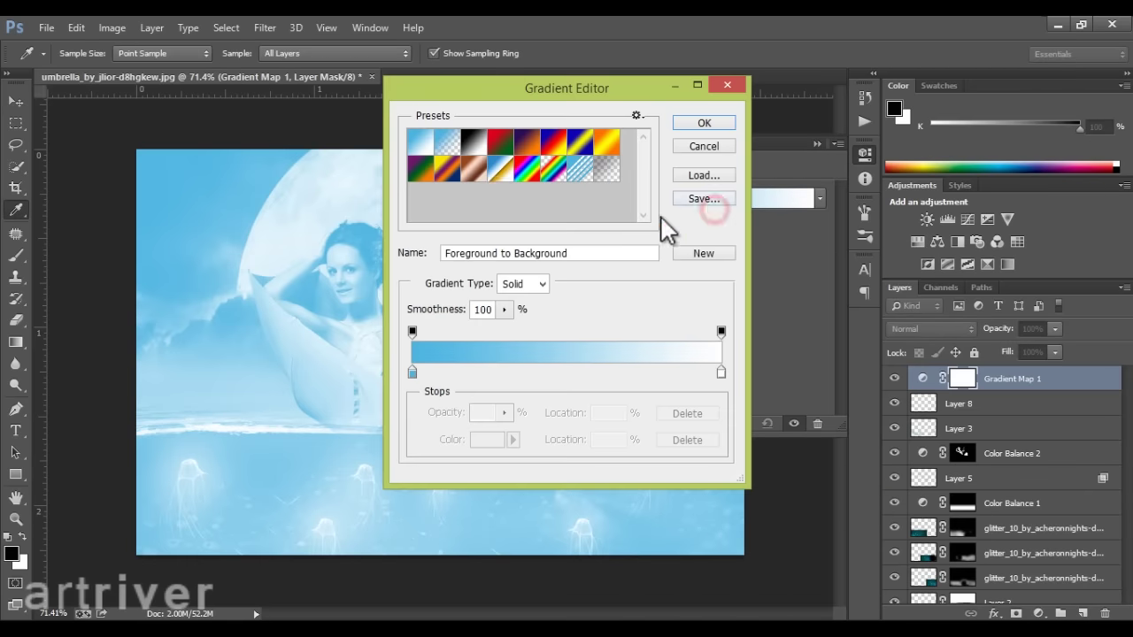
click(478, 162)
click(695, 121)
click(813, 144)
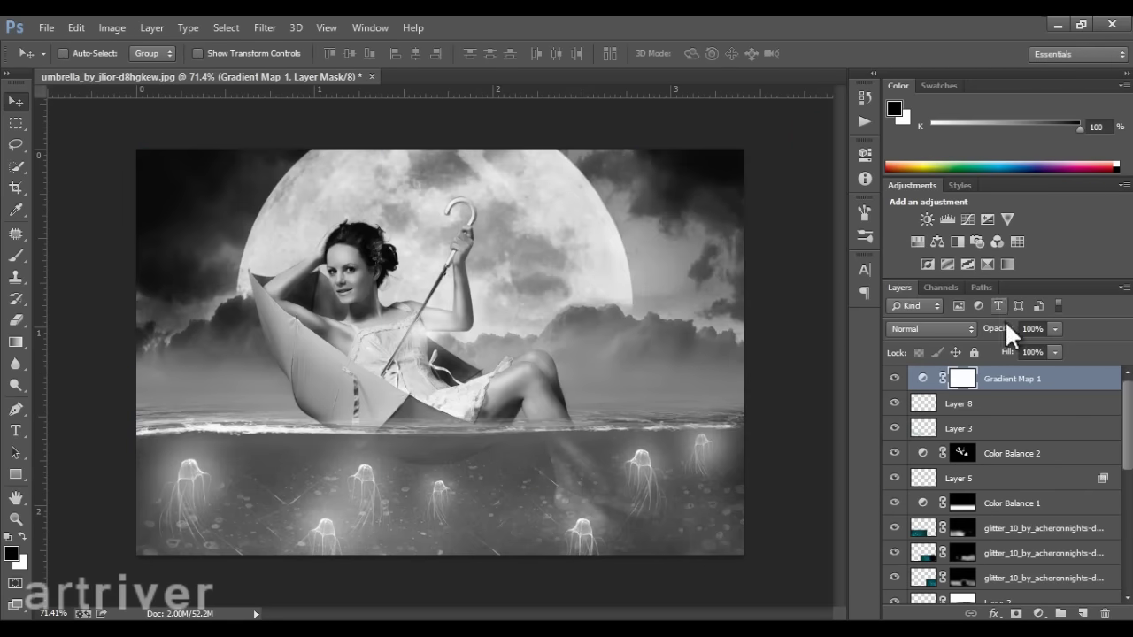
drag(999, 329, 963, 335)
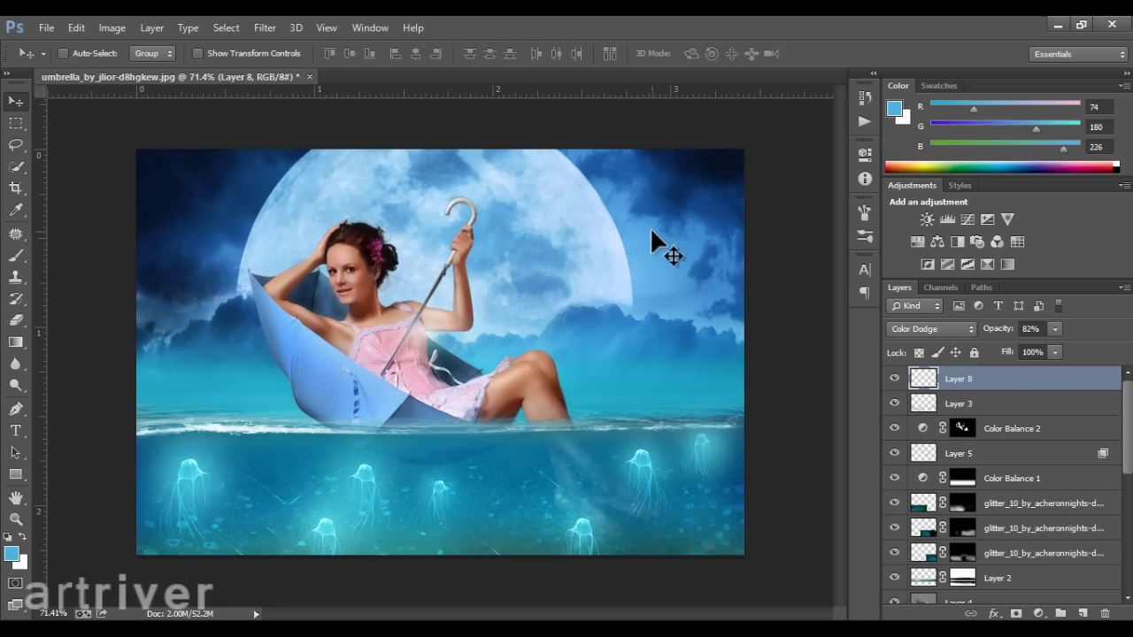
Stamp all visible layers into Layer 9 and apply a heavy Gaussian Blur
right_click(668, 274)
key(Escape)
key(ctrl+shift+alt+e)
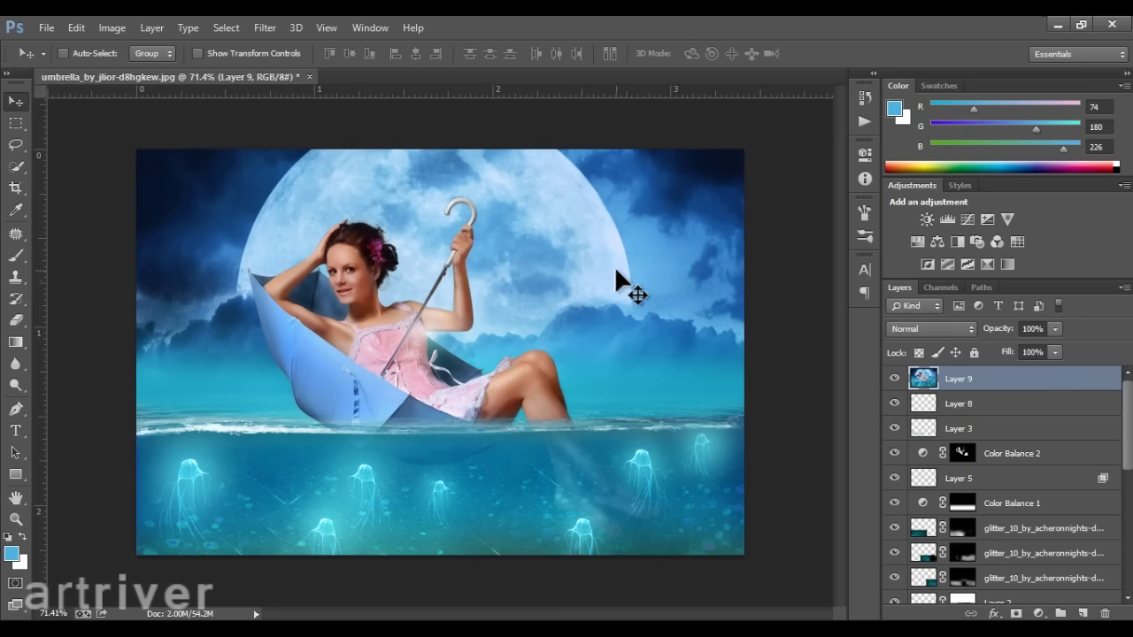
click(263, 27)
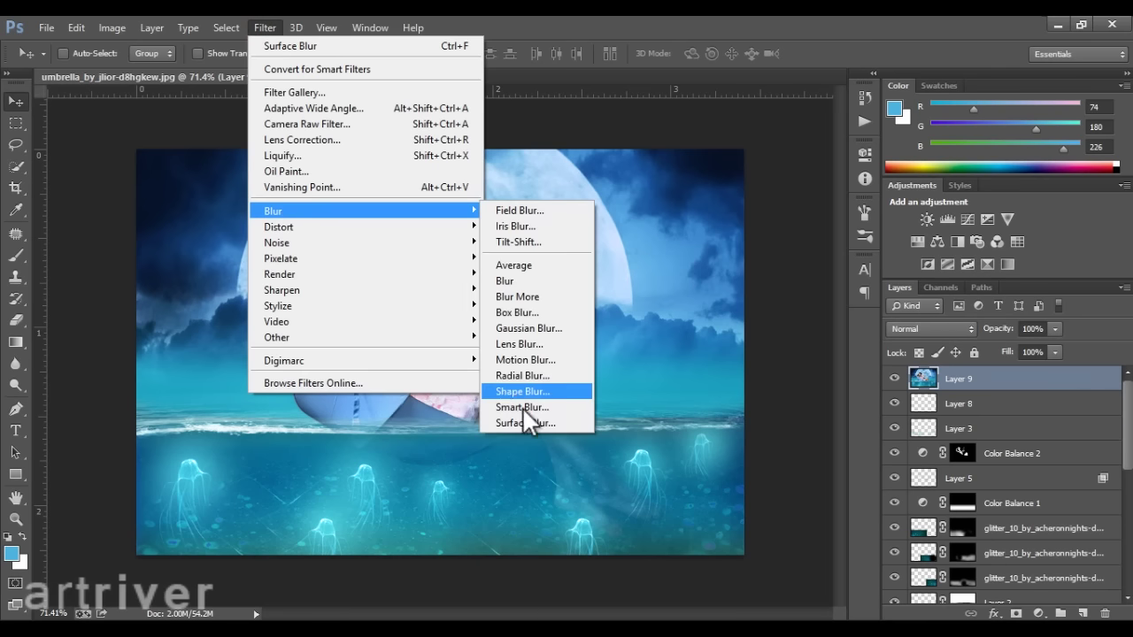
click(533, 328)
drag(751, 413, 798, 412)
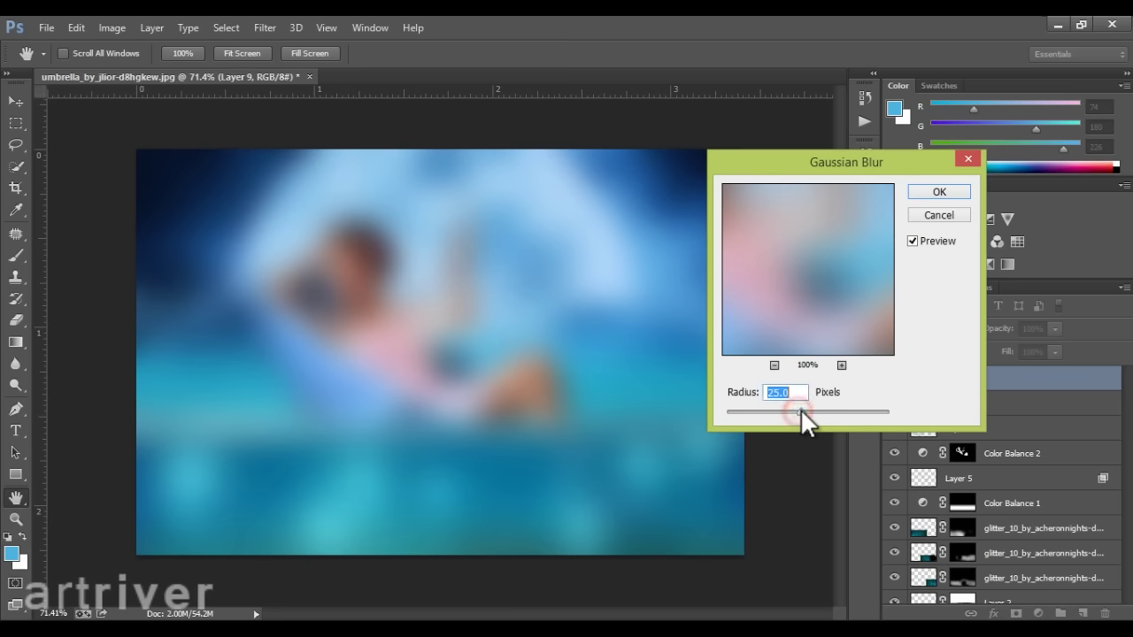
click(939, 191)
Blend the blurred layer in Color mode at 45% opacity
click(973, 328)
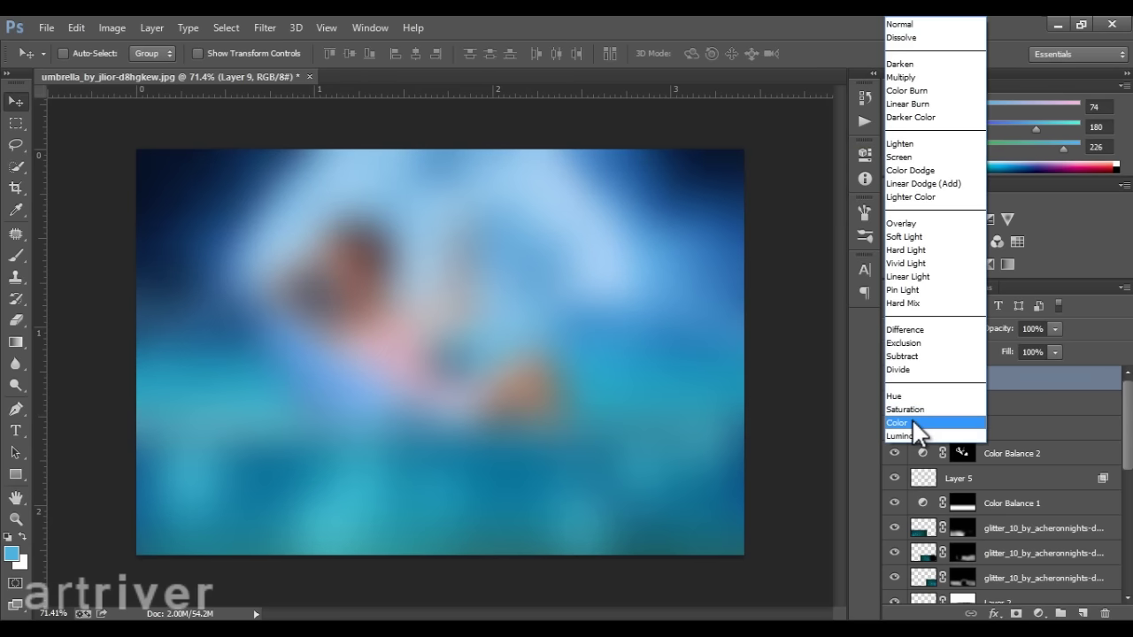
click(911, 421)
key(shift+minus)
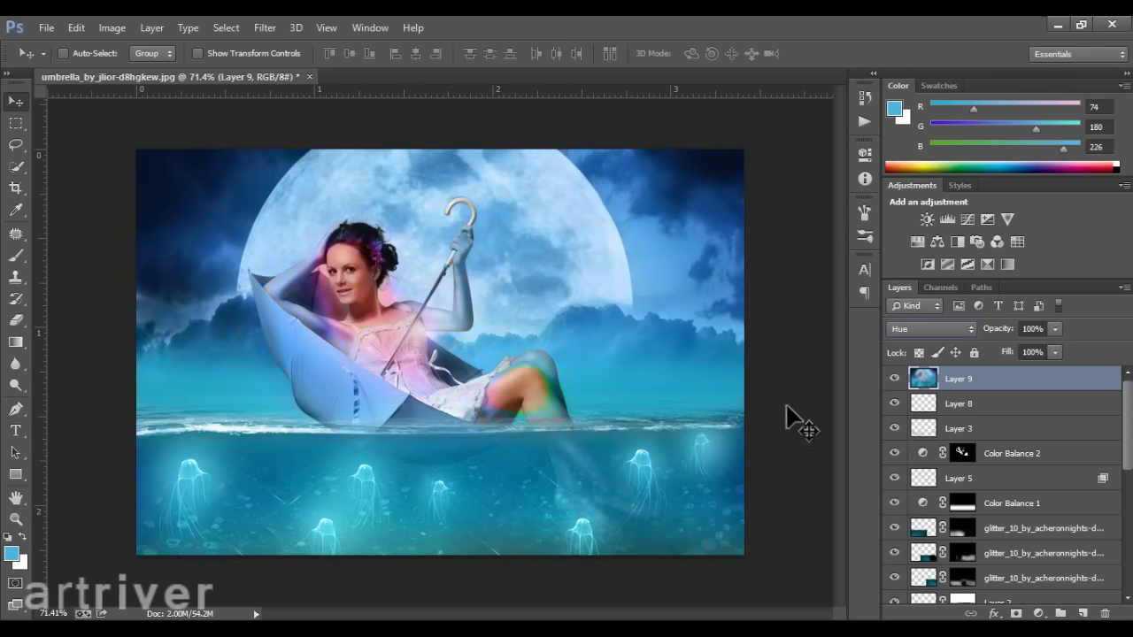
key(shift+minus)
key(shift+minus)
click(932, 329)
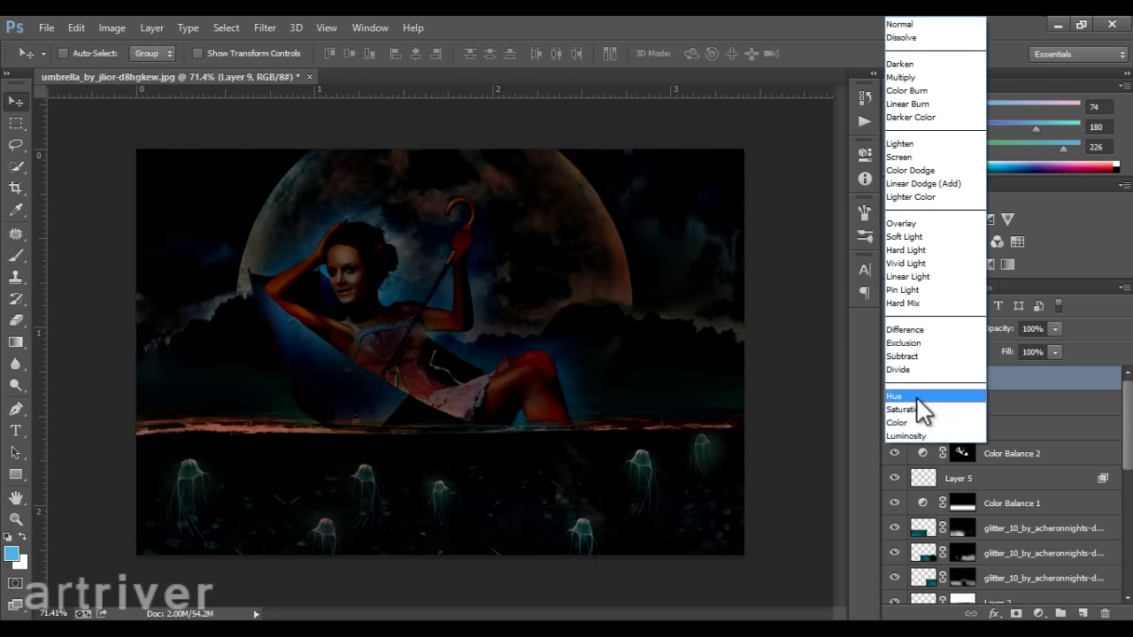
click(921, 423)
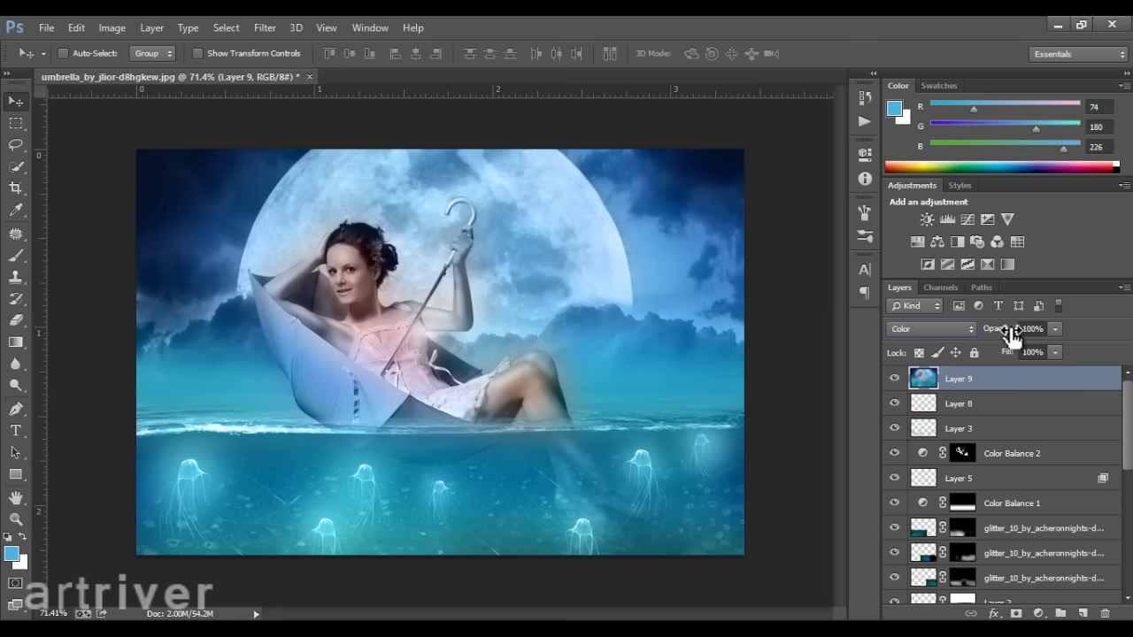
mouse_move(1009, 334)
mouse_down()
mouse_move(954, 332)
mouse_move(893, 384)
mouse_up()
click(770, 304)
Select Layer 9 and stamp all visible layers into a merged Layer 10
scroll(307, 163, up, 1)
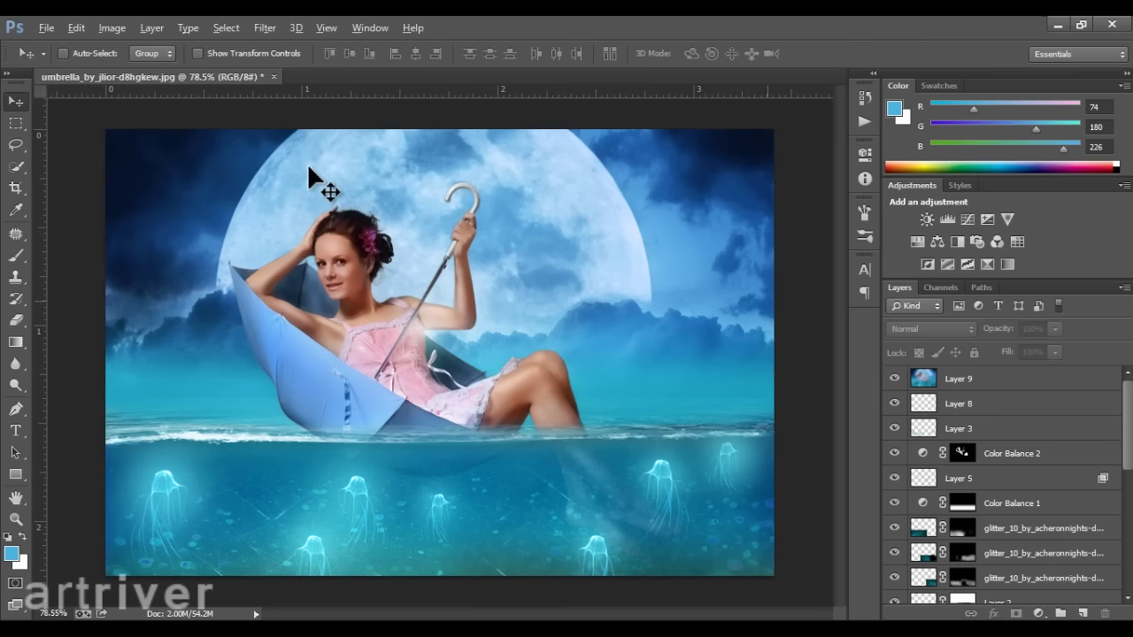
click(973, 376)
key(ctrl+shift+alt+e)
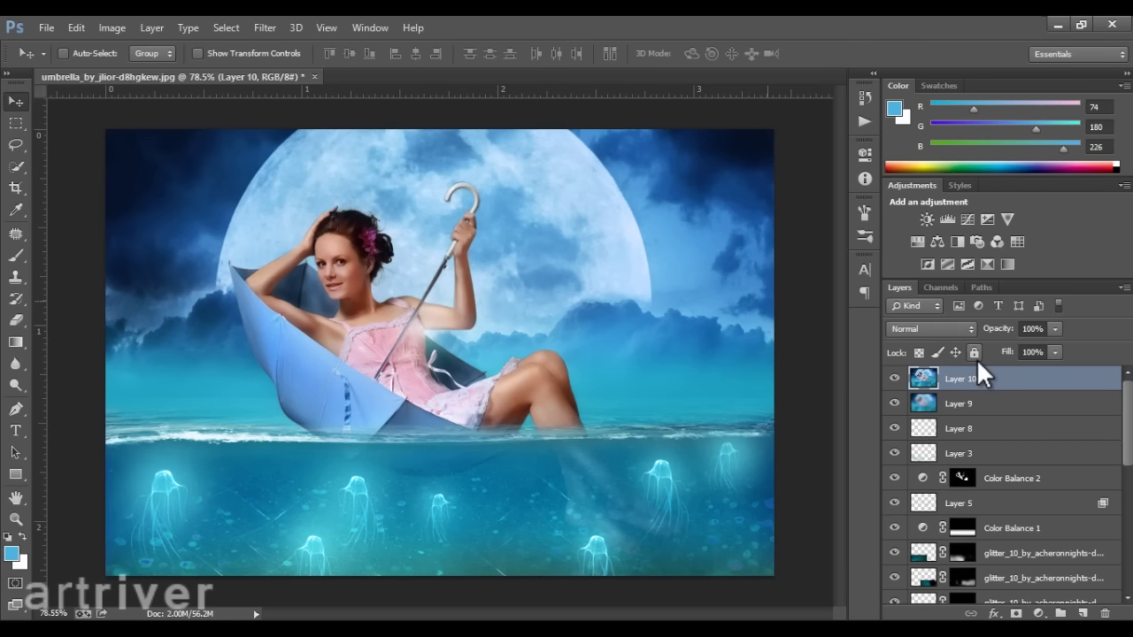
scroll(291, 319, up, 1)
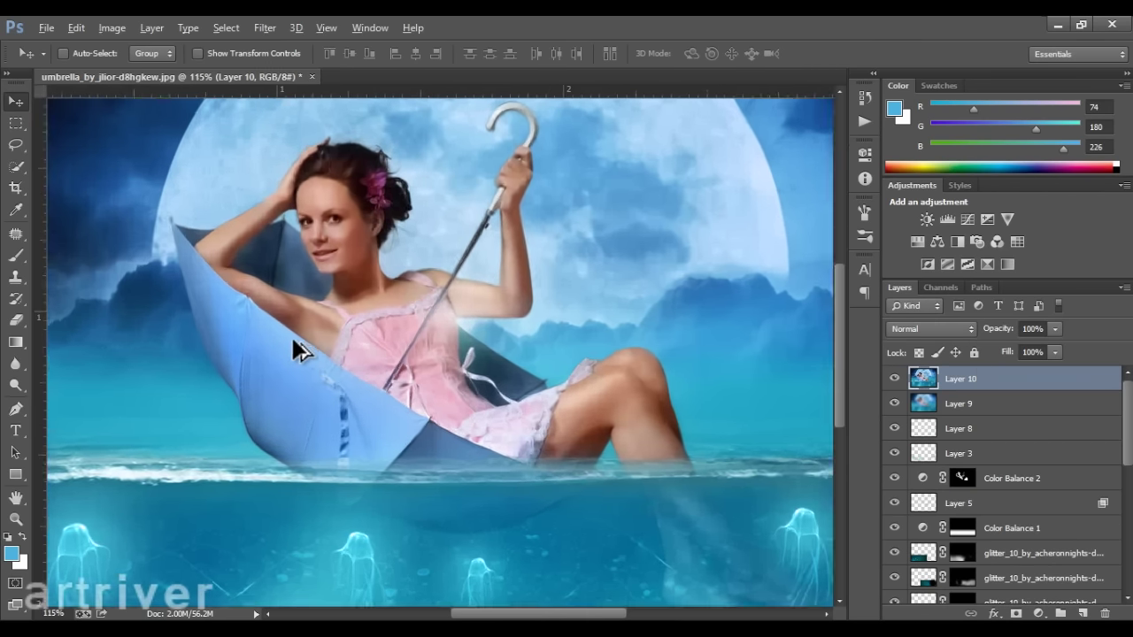
scroll(291, 335, up, 1)
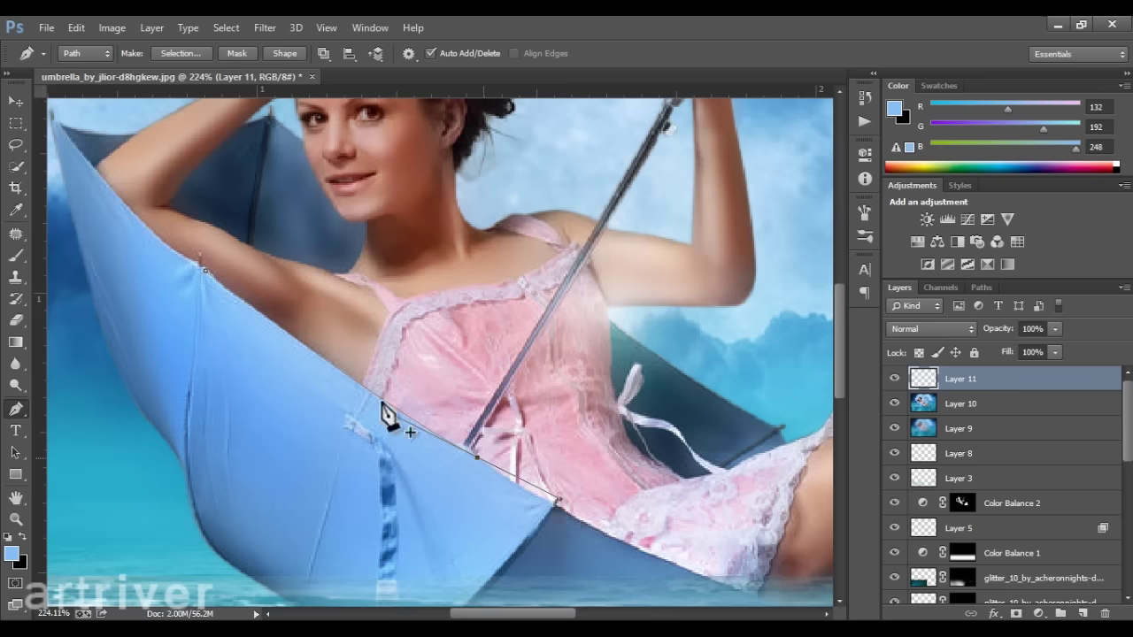
Try the Stroke Path option on the umbrella-edge path, then cancel it for now
right_click(381, 414)
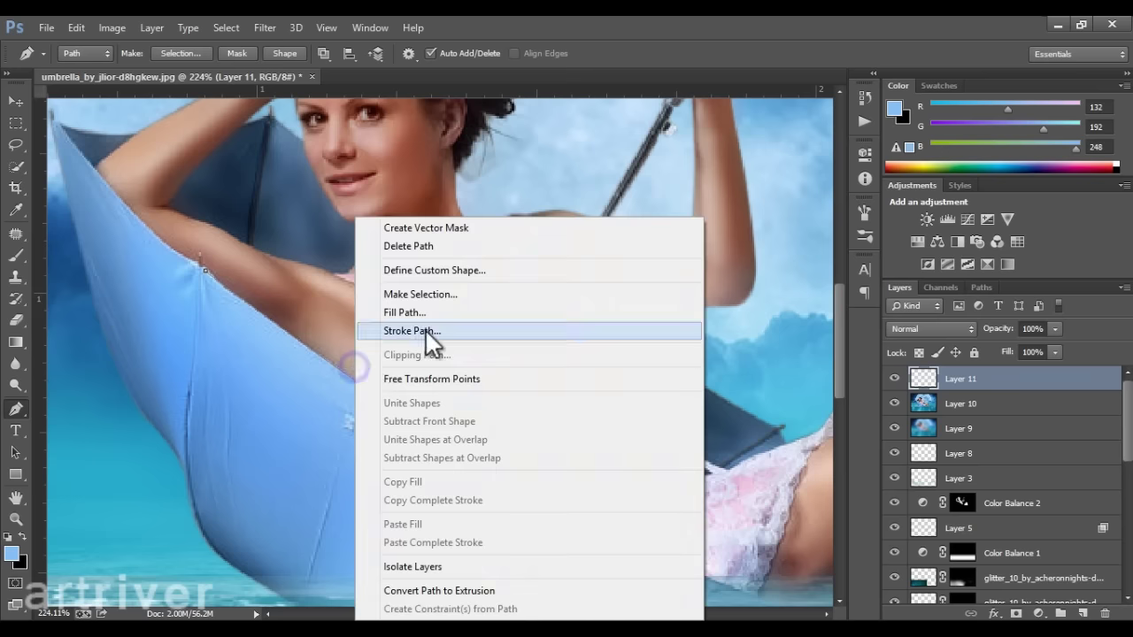
click(425, 329)
click(677, 228)
right_click(324, 305)
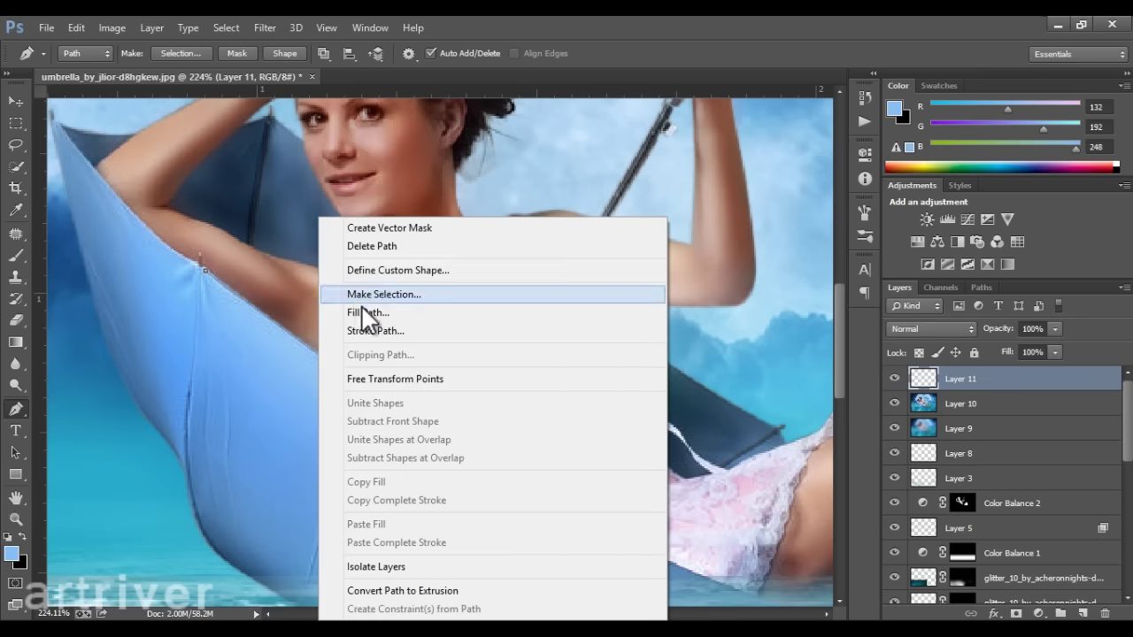
click(394, 246)
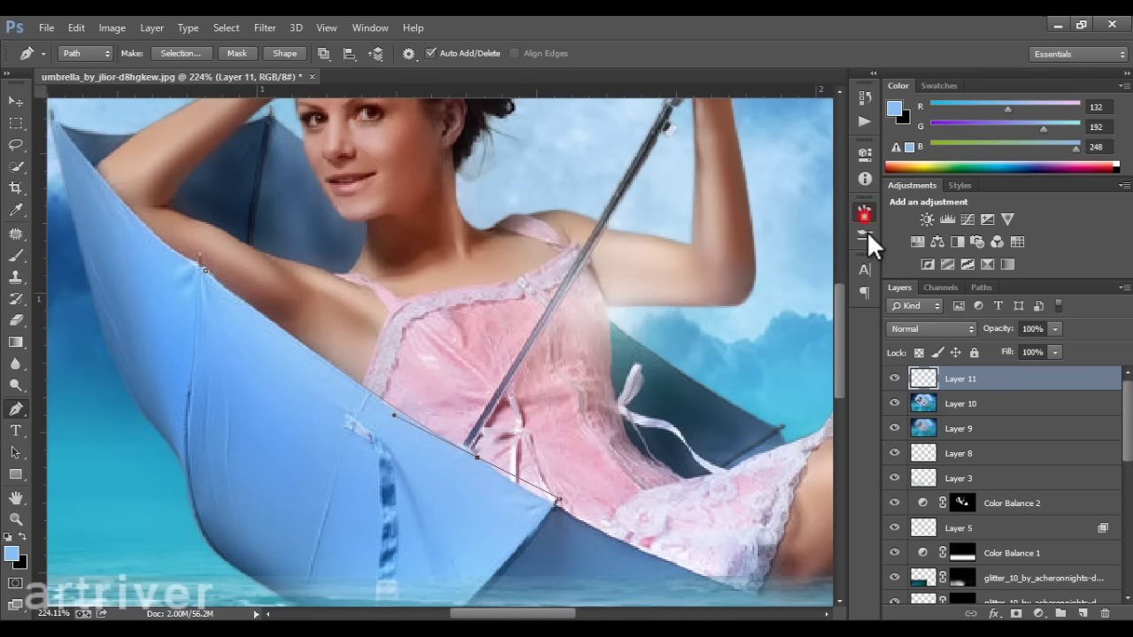
click(864, 234)
Enable brush Shape Dynamics with size jitter controlled by Pen Pressure
key(b)
click(601, 153)
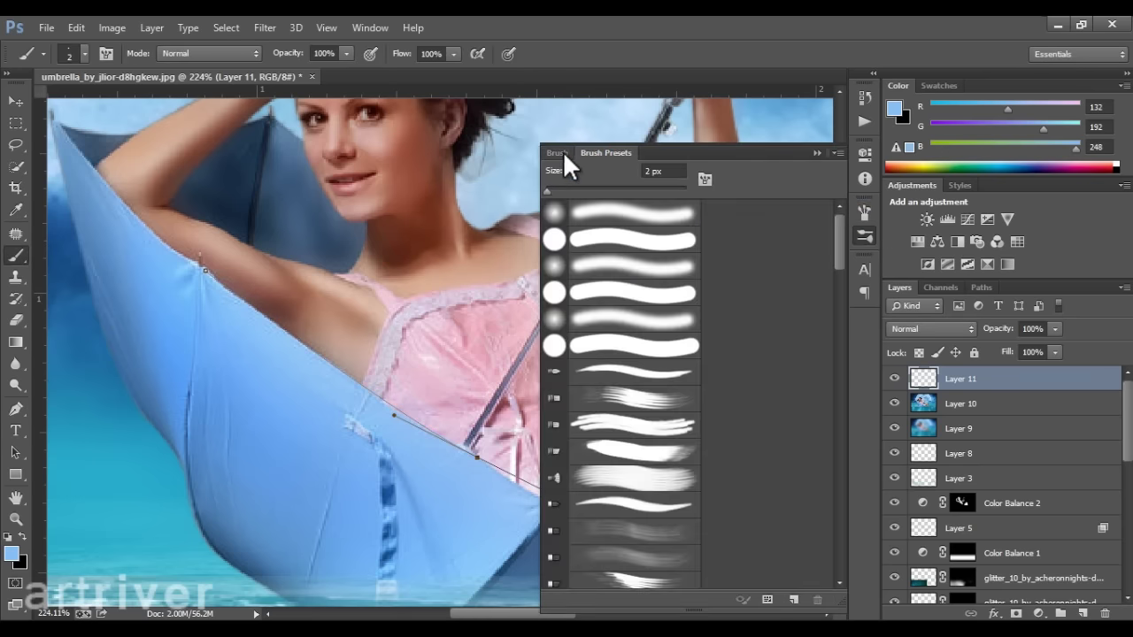
click(557, 154)
click(602, 213)
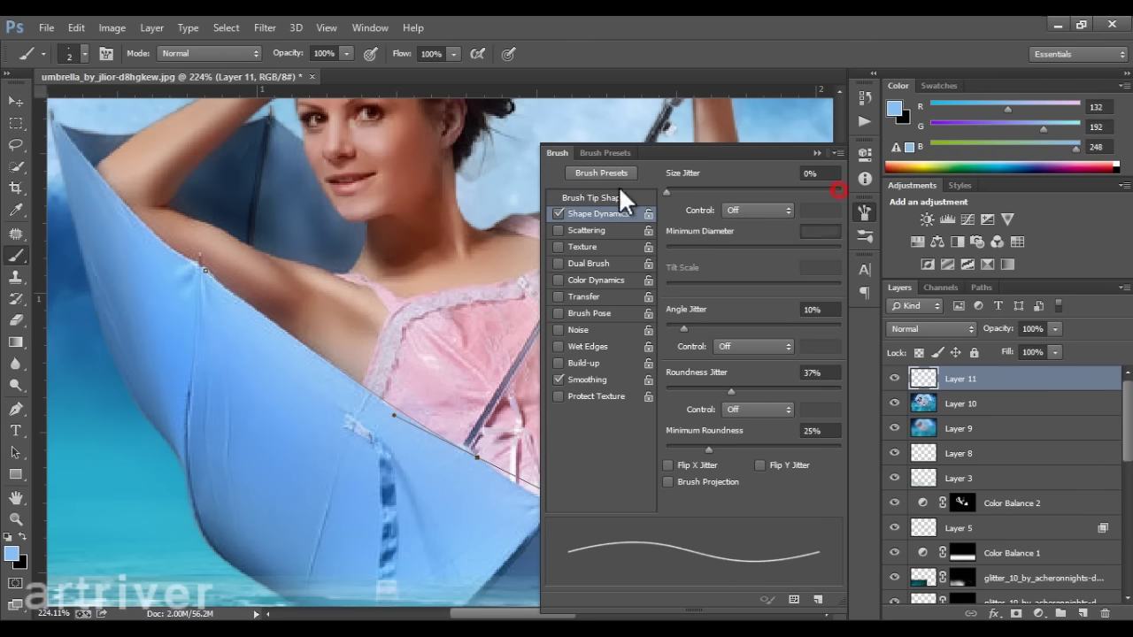
click(754, 211)
click(749, 253)
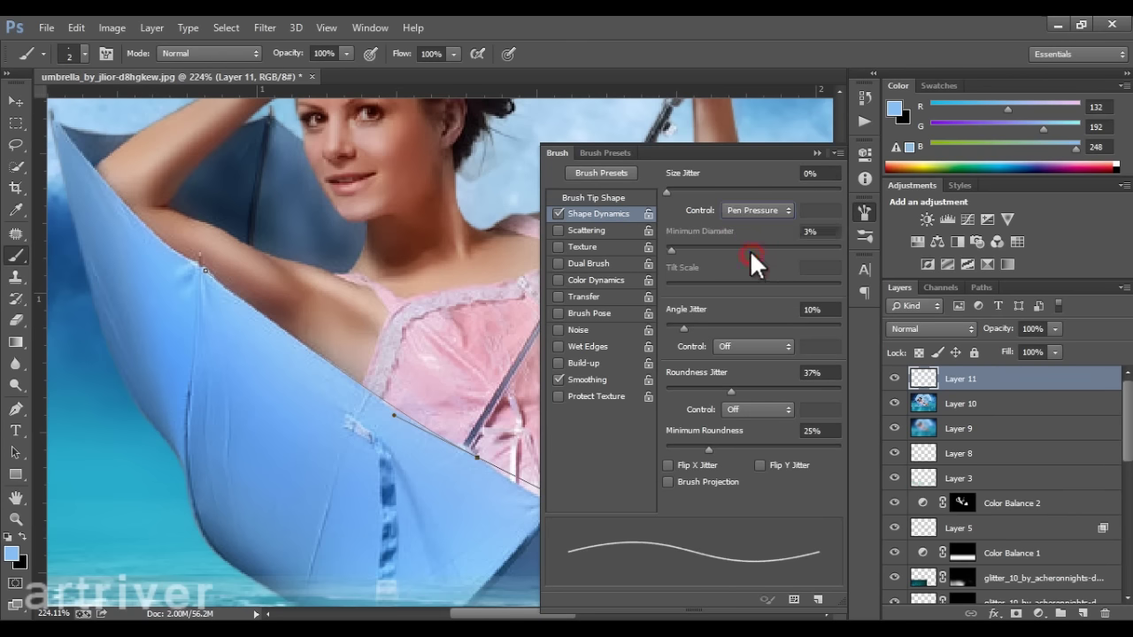
click(818, 153)
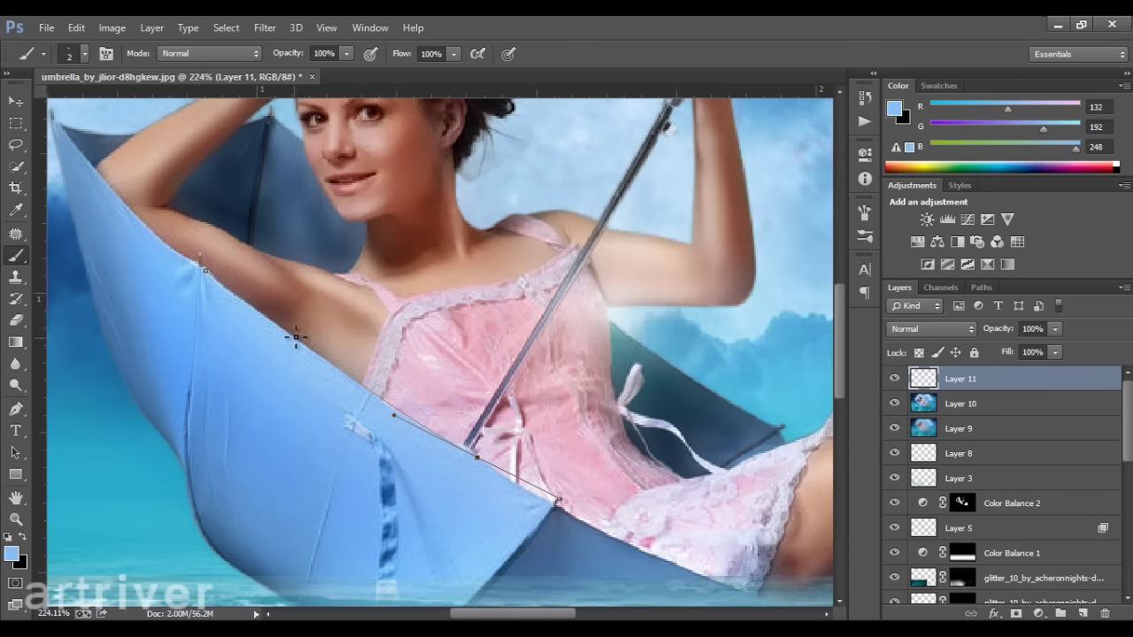
Stroke the umbrella path with the brush, delete the path, and set Layer 11 to Color Dodge
key(p)
right_click(336, 354)
click(399, 334)
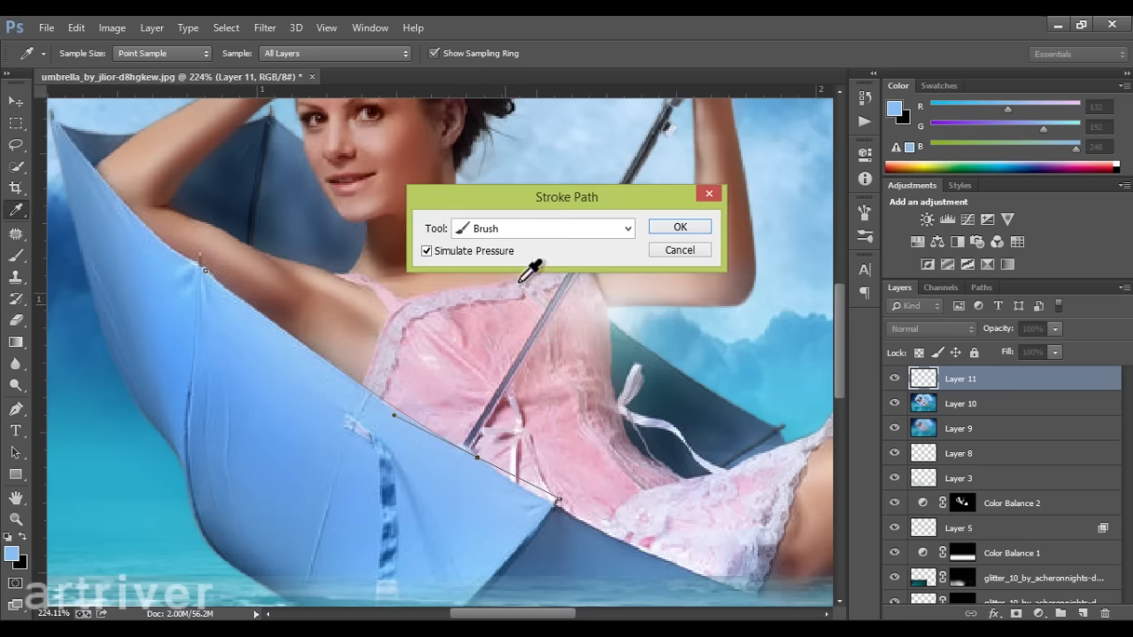
click(675, 226)
right_click(370, 329)
click(424, 244)
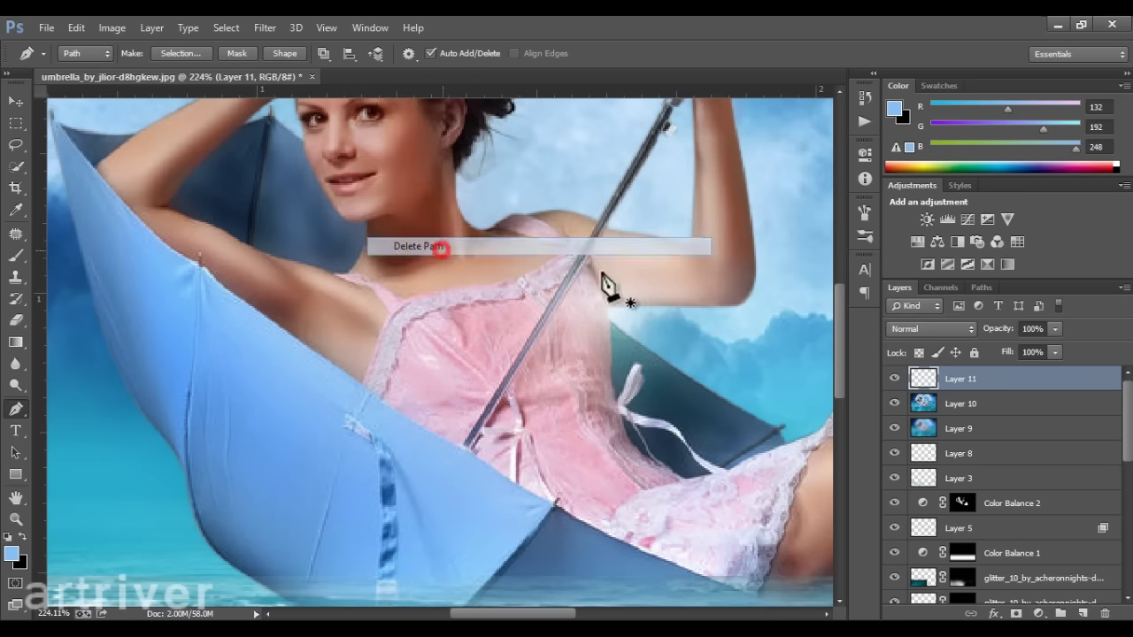
click(956, 328)
click(929, 173)
Trace and brush-stroke a highlight path along the umbrella's lower edge near the legs
drag(657, 379, 519, 290)
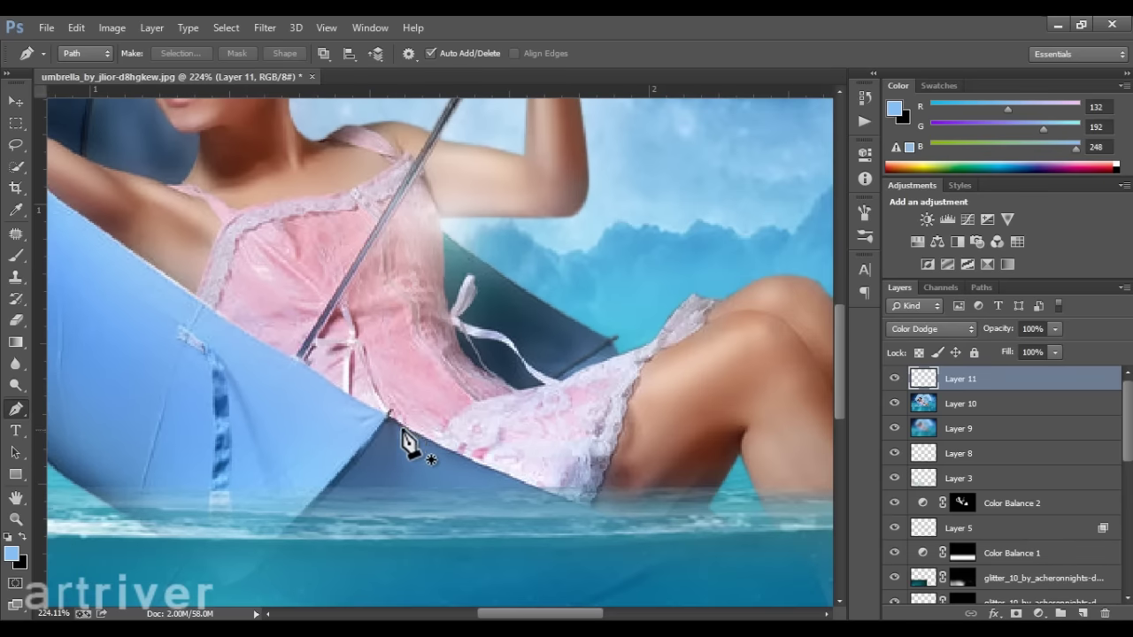
click(402, 432)
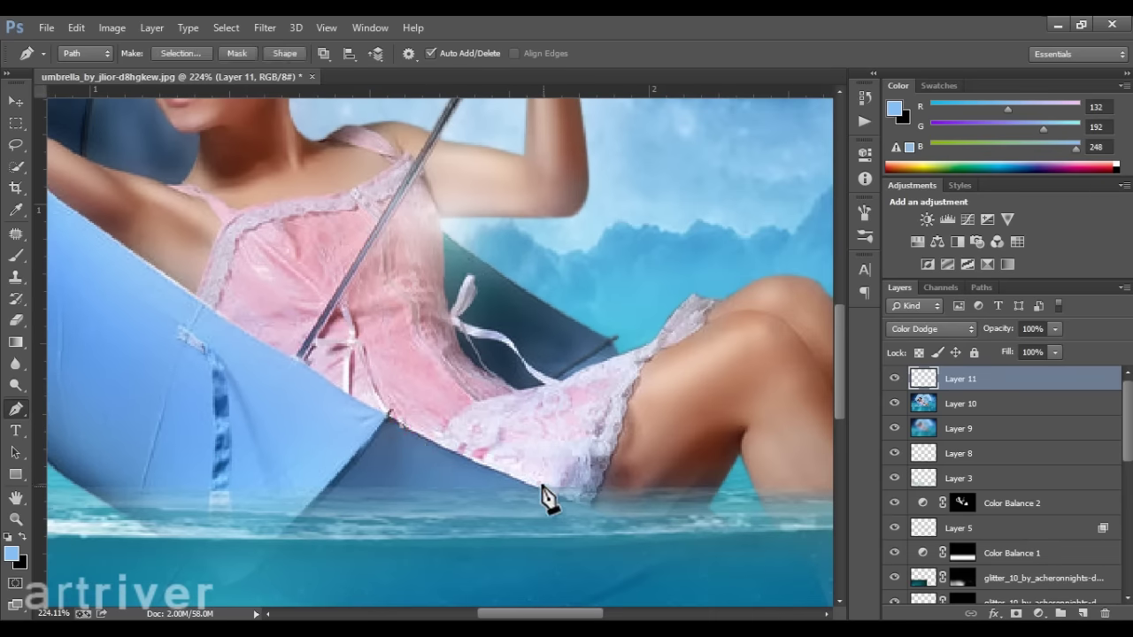
right_click(516, 469)
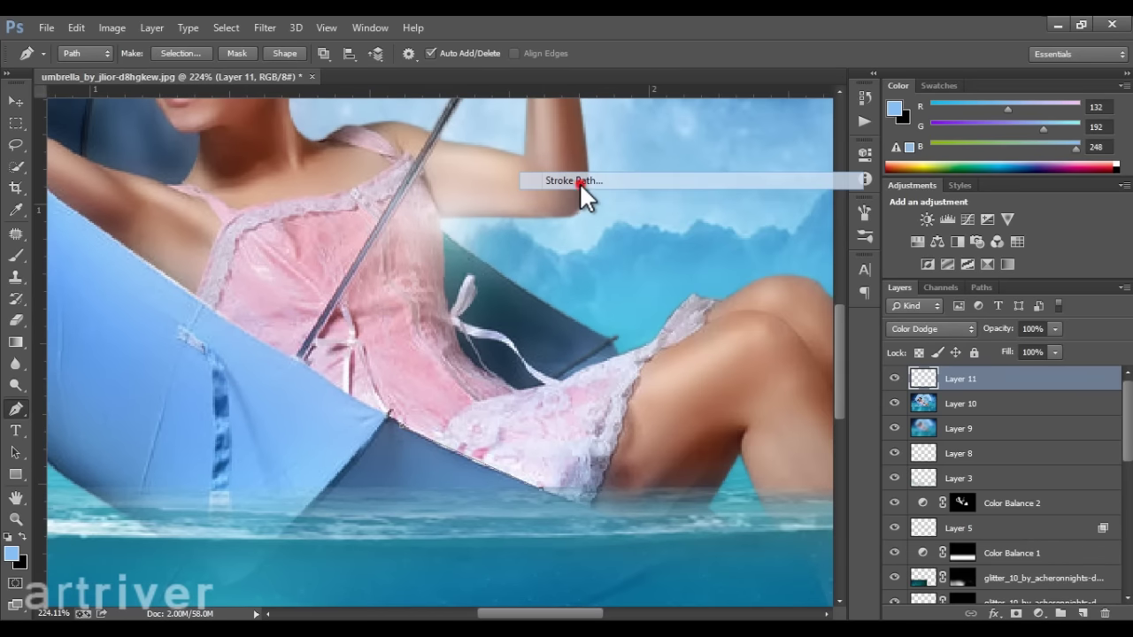
click(579, 182)
click(682, 237)
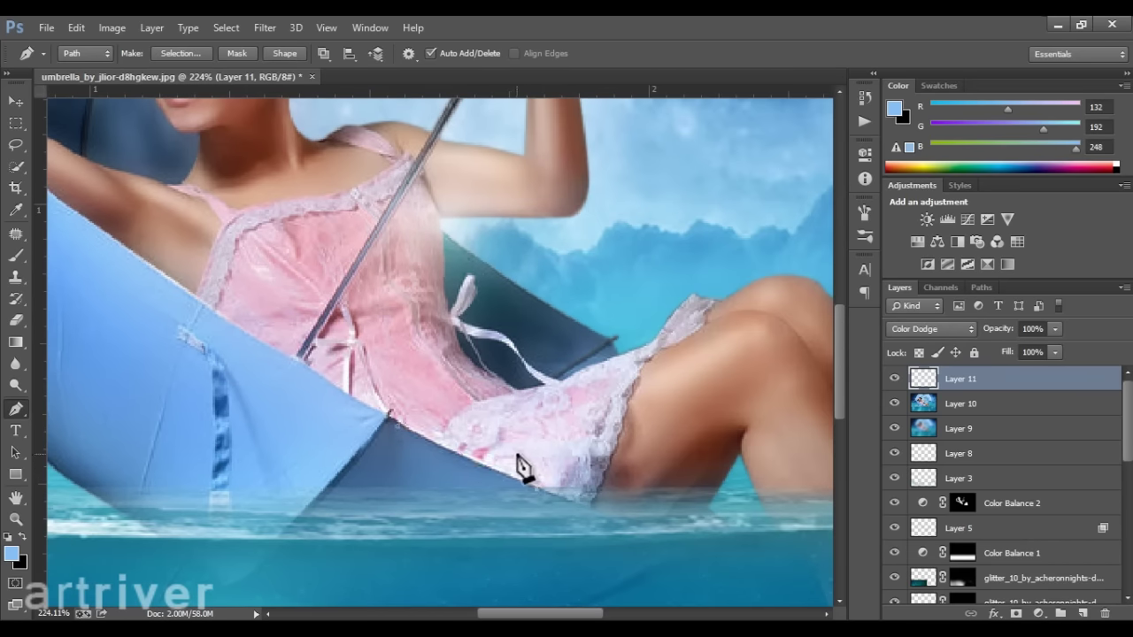
click(531, 489)
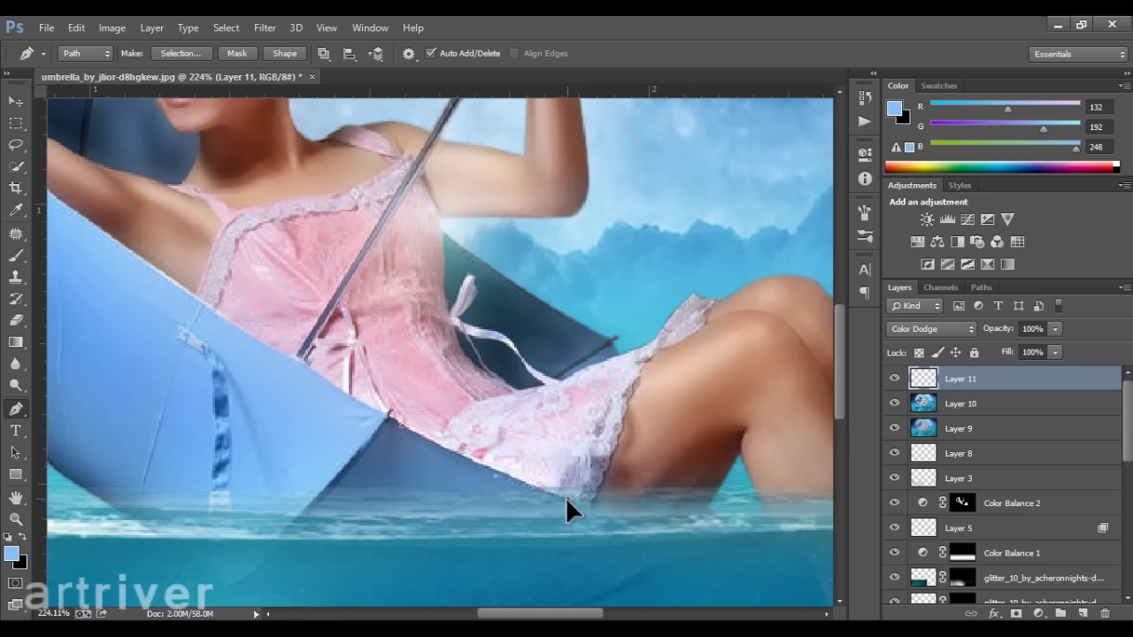
right_click(493, 455)
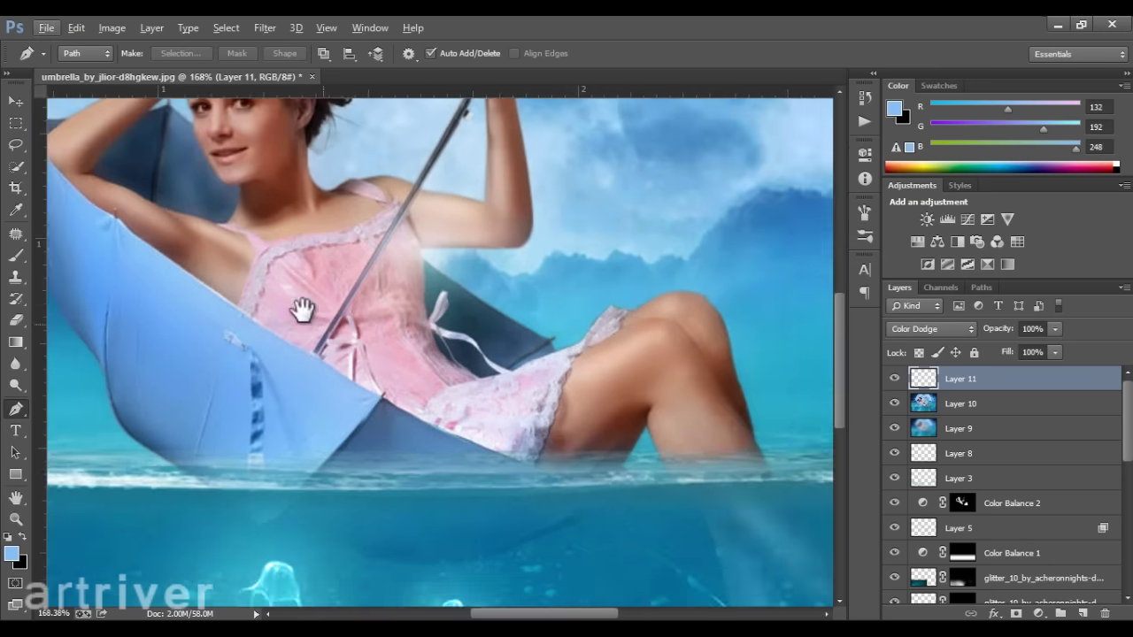
Stroke a highlight path at the umbrella's upper tip and delete the path
scroll(301, 310, up, 3)
click(237, 150)
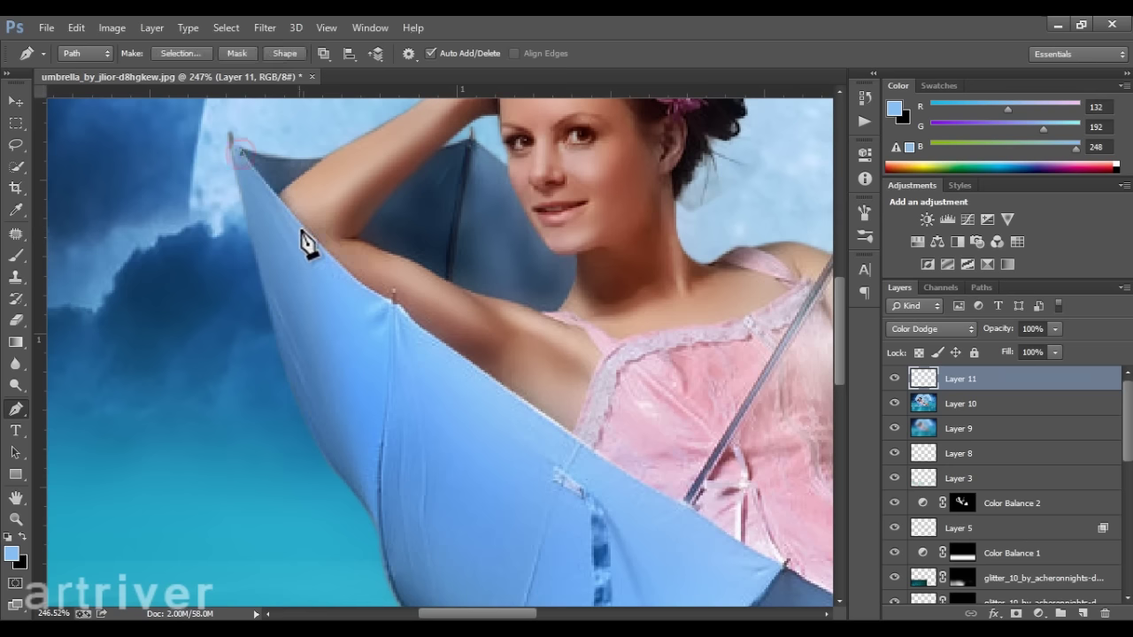
right_click(310, 230)
click(376, 322)
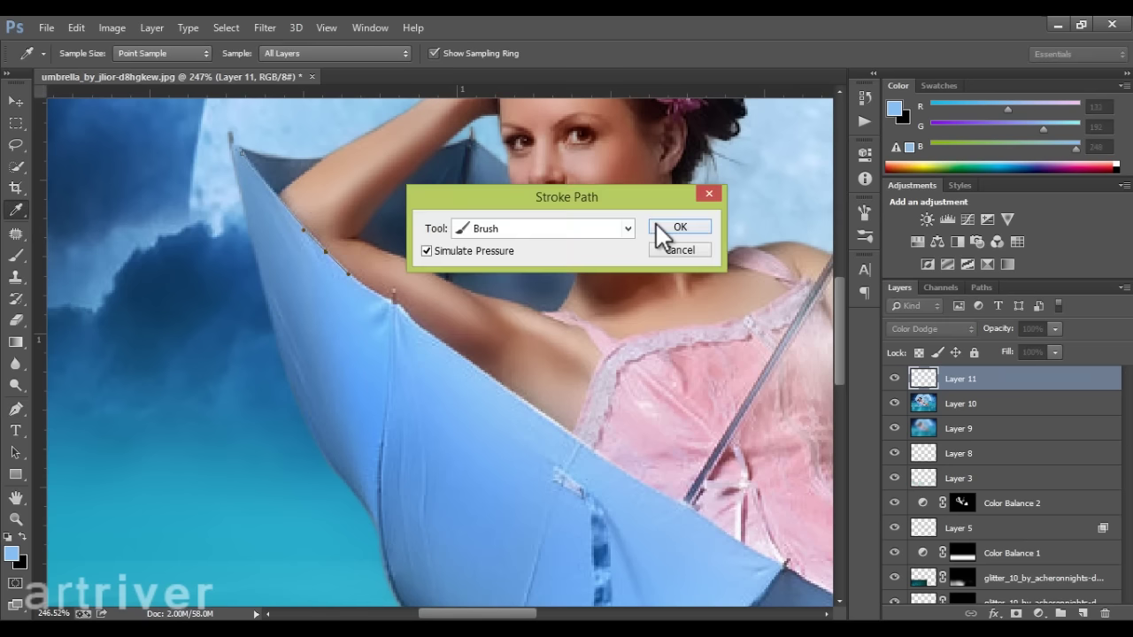
click(675, 227)
right_click(363, 204)
click(407, 219)
Add a second stroked highlight at the umbrella tip and delete that path
scroll(482, 148, up, 1)
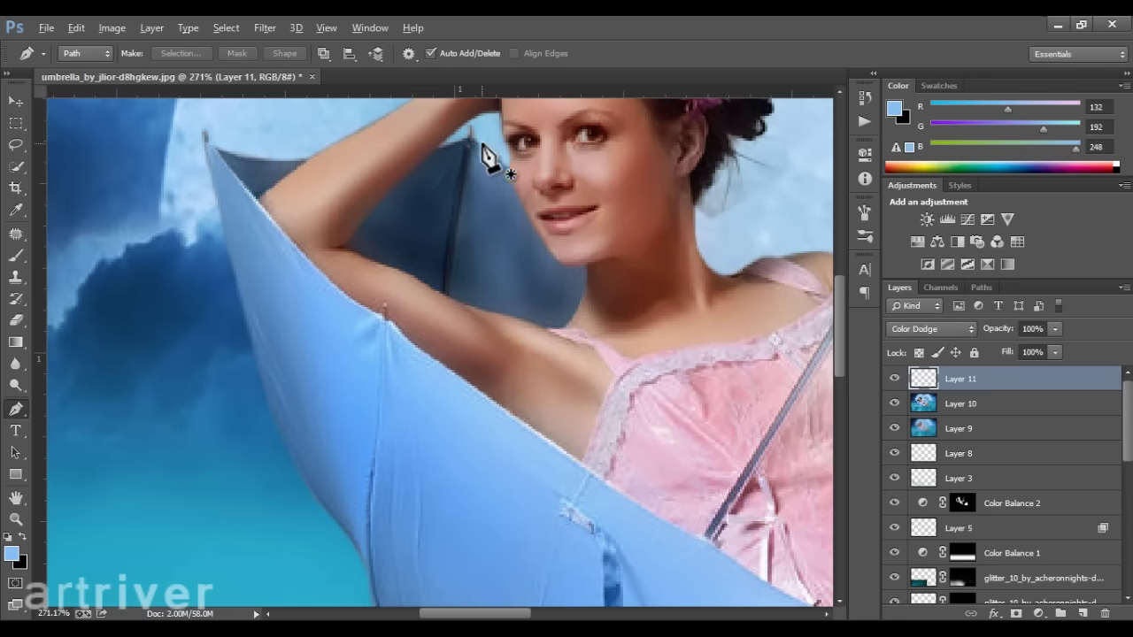
click(226, 154)
right_click(288, 166)
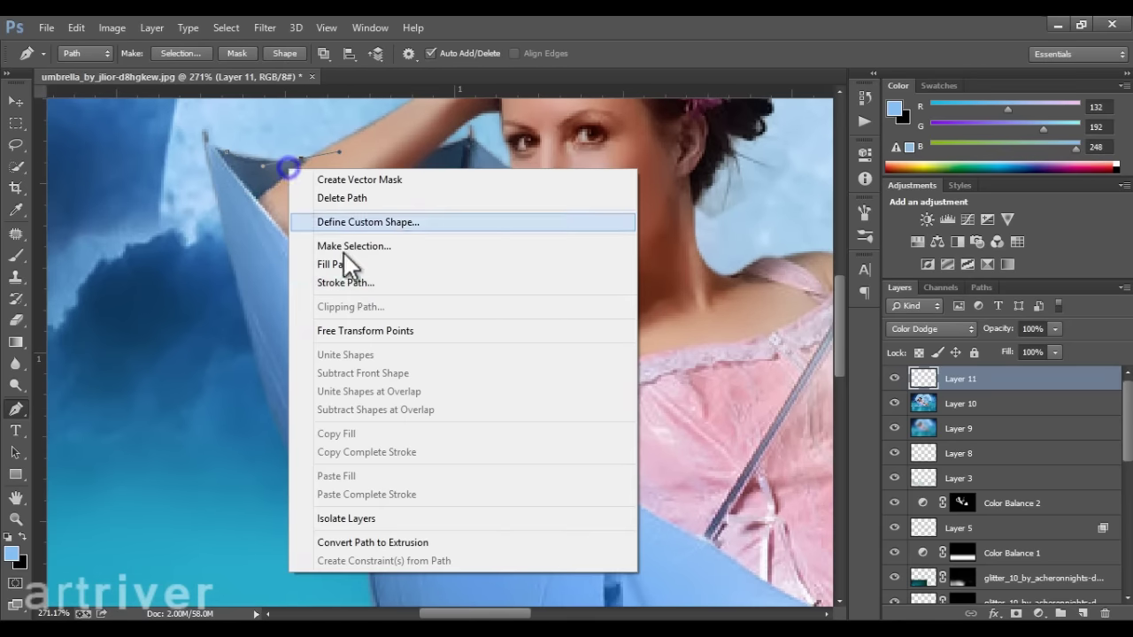
click(329, 283)
click(675, 227)
right_click(420, 184)
click(460, 215)
Stroke a curved highlight along the raised arm's edge, then start a path along its underside
scroll(478, 279, up, 3)
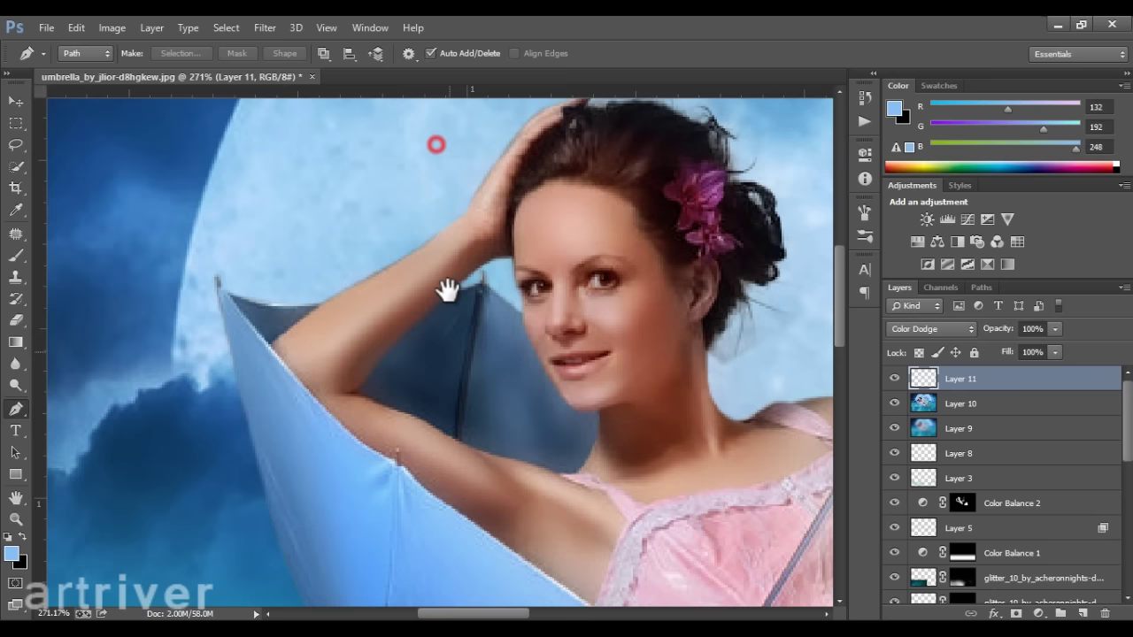
click(290, 329)
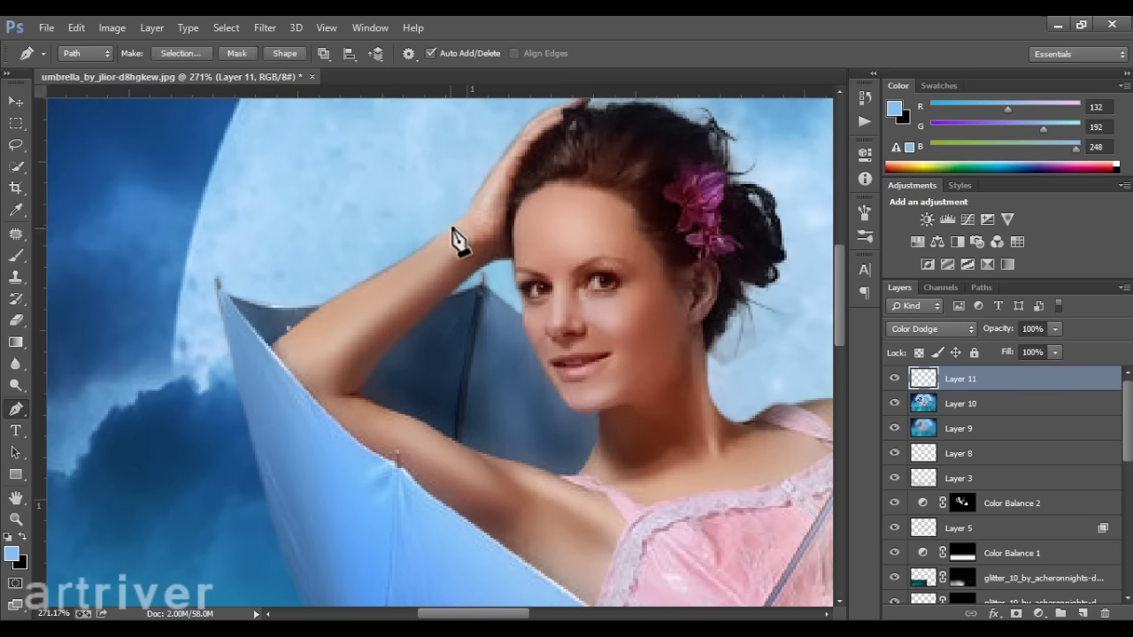
key(ctrl+z)
drag(402, 274, 413, 264)
right_click(390, 281)
click(416, 306)
key(Escape)
right_click(458, 293)
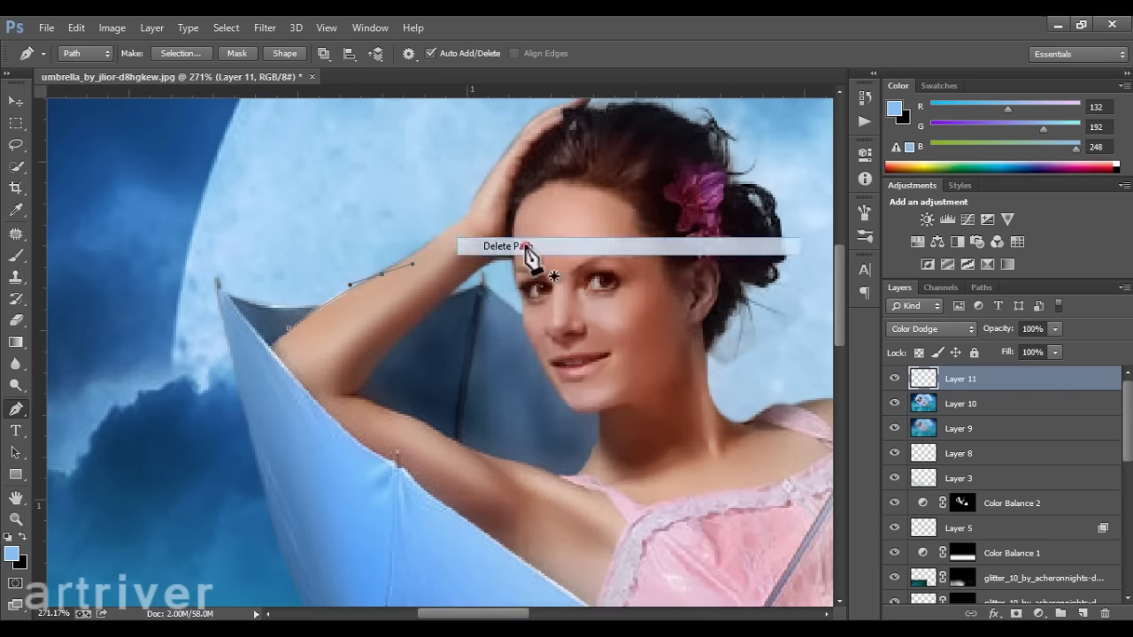
key(Escape)
scroll(531, 292, down, 2)
drag(599, 354, 579, 387)
click(526, 400)
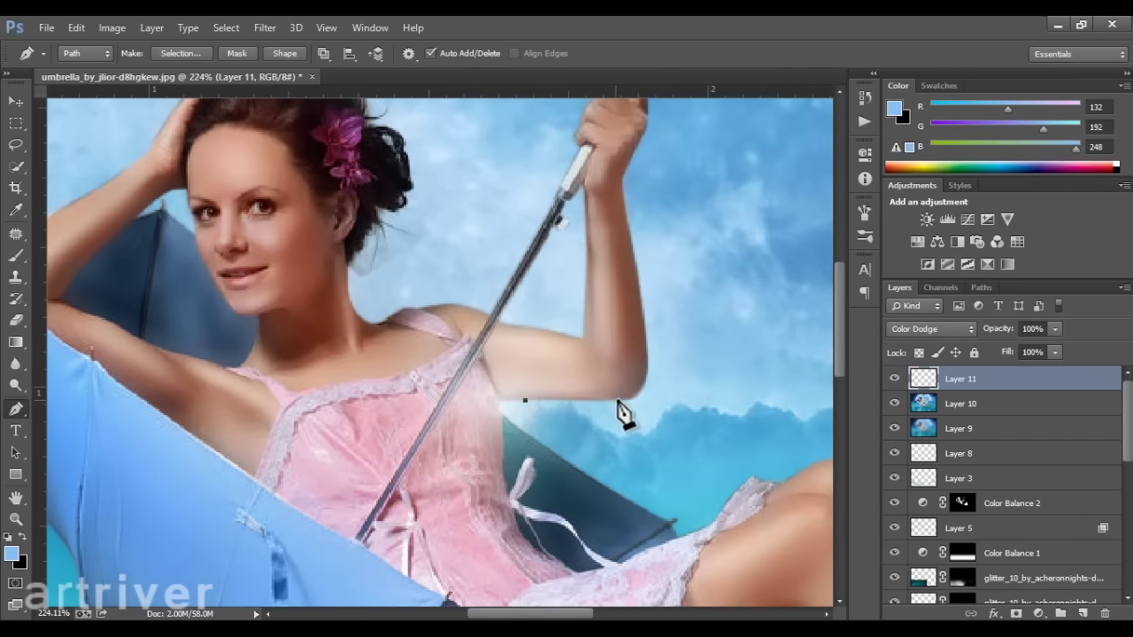
Sample the woman's skin colour and brush-stroke a highlight path along her arm on Layer 11
key(b)
alt+click(530, 391)
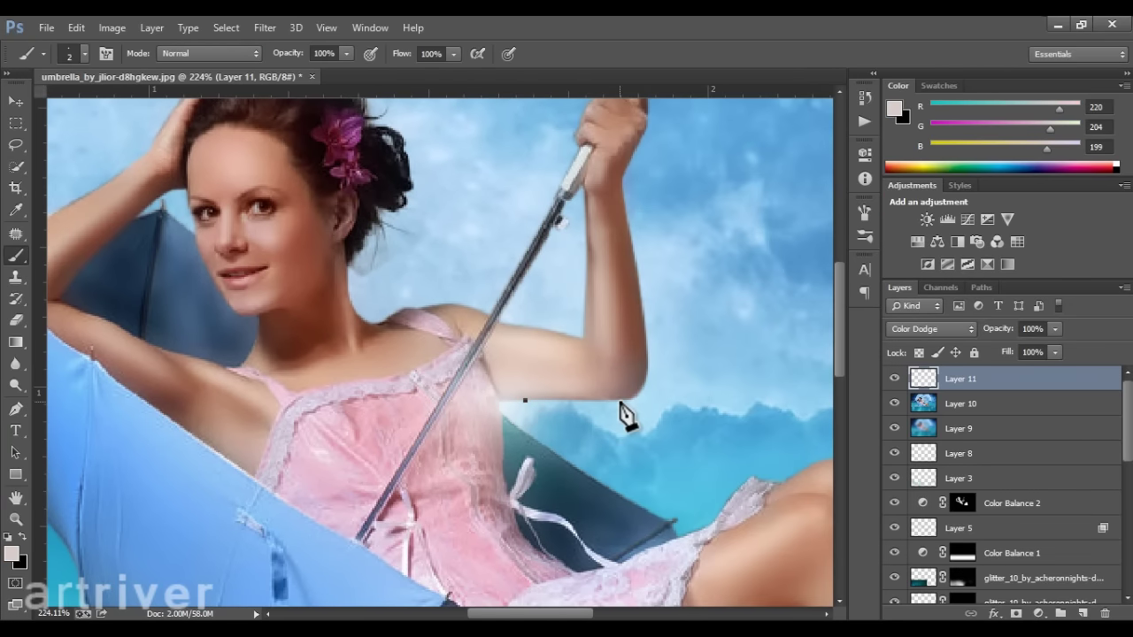
key(p)
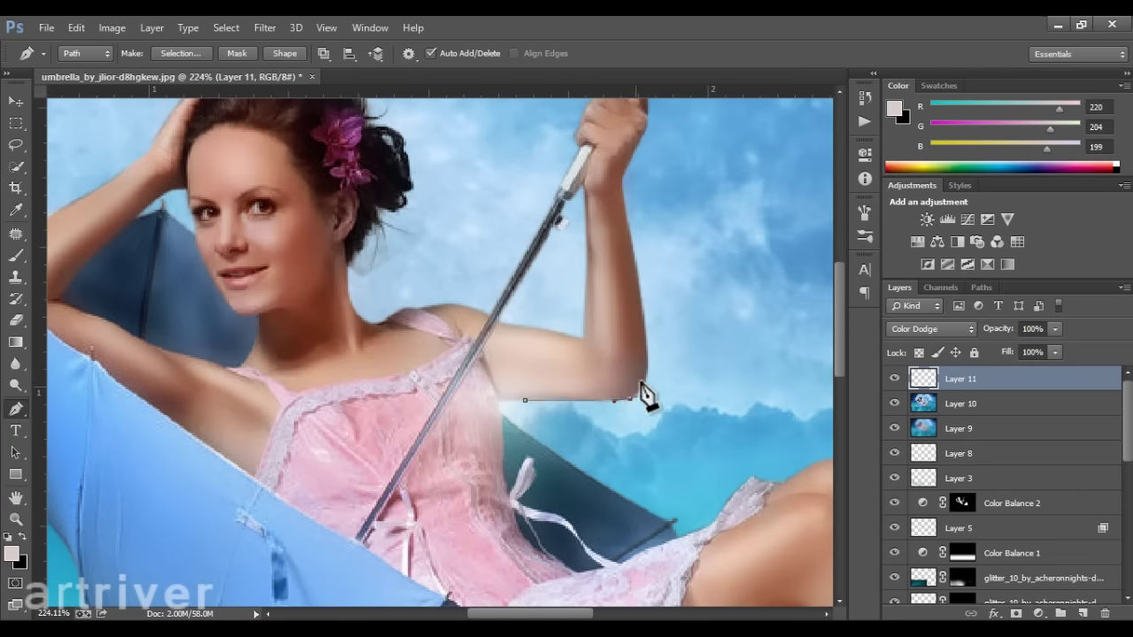
right_click(639, 285)
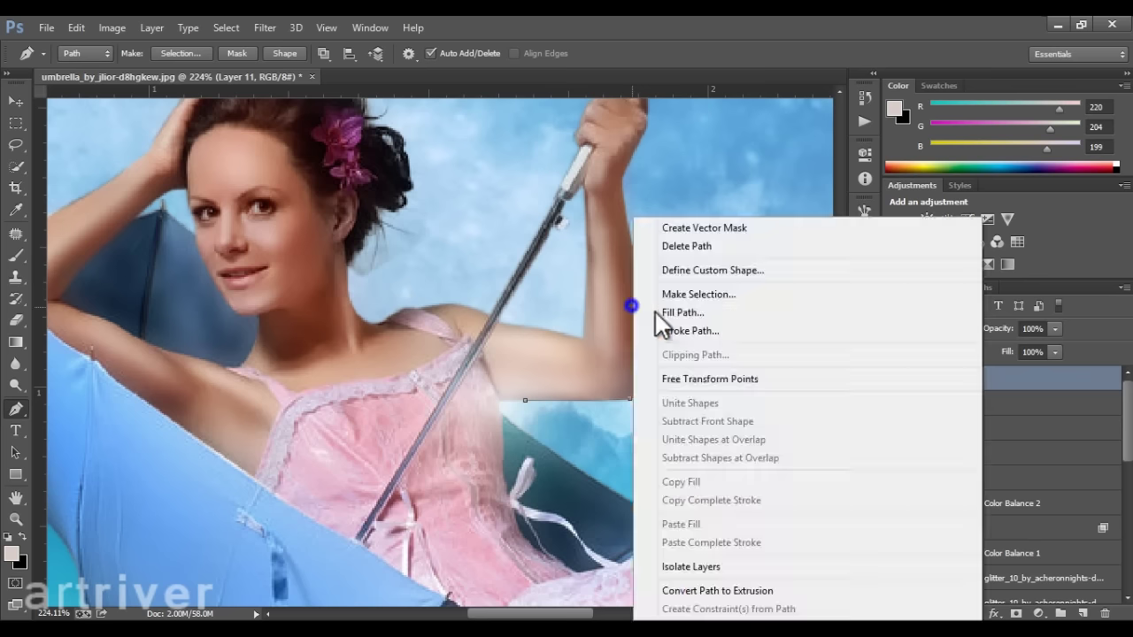
click(677, 329)
click(688, 248)
right_click(688, 296)
click(739, 246)
Stroke a brush highlight path at the woman's knee, then delete the path
scroll(594, 412, down, 2)
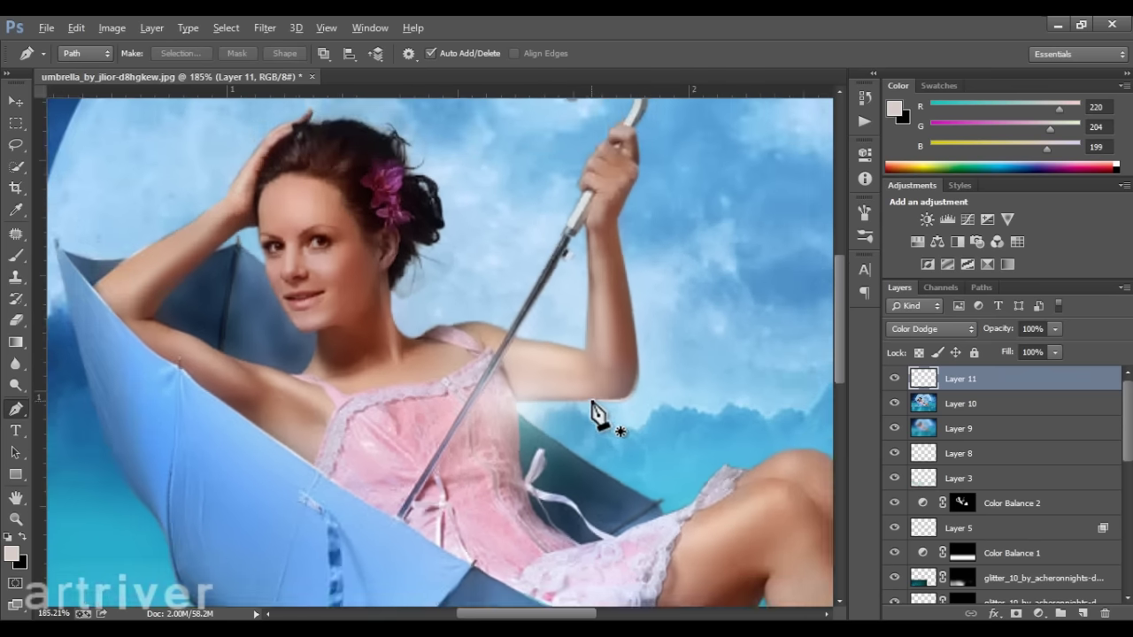
scroll(632, 404, down, 2)
scroll(632, 435, up, 4)
scroll(634, 430, down, 1)
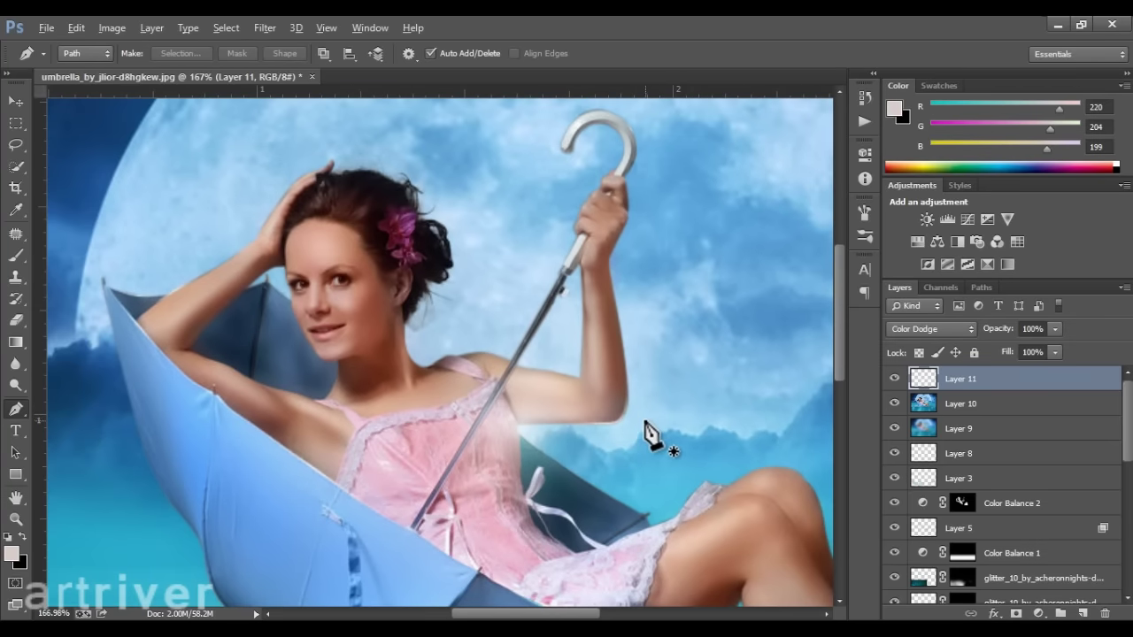
scroll(531, 372, down, 3)
scroll(631, 283, down, 2)
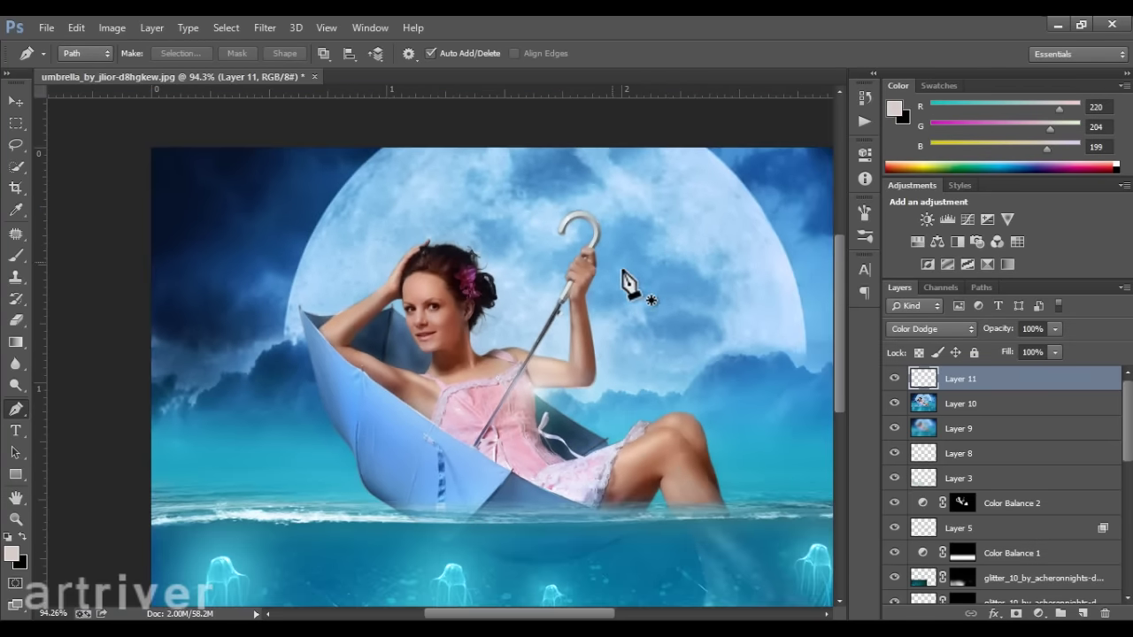
scroll(690, 442, up, 6)
scroll(619, 403, up, 2)
click(614, 395)
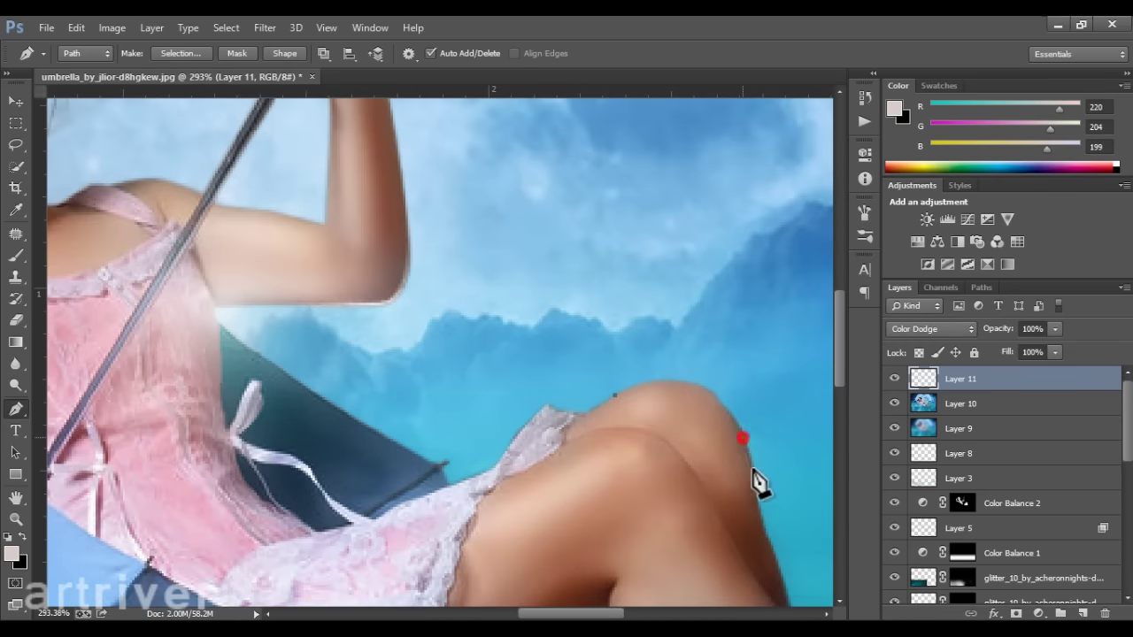
right_click(699, 454)
click(763, 149)
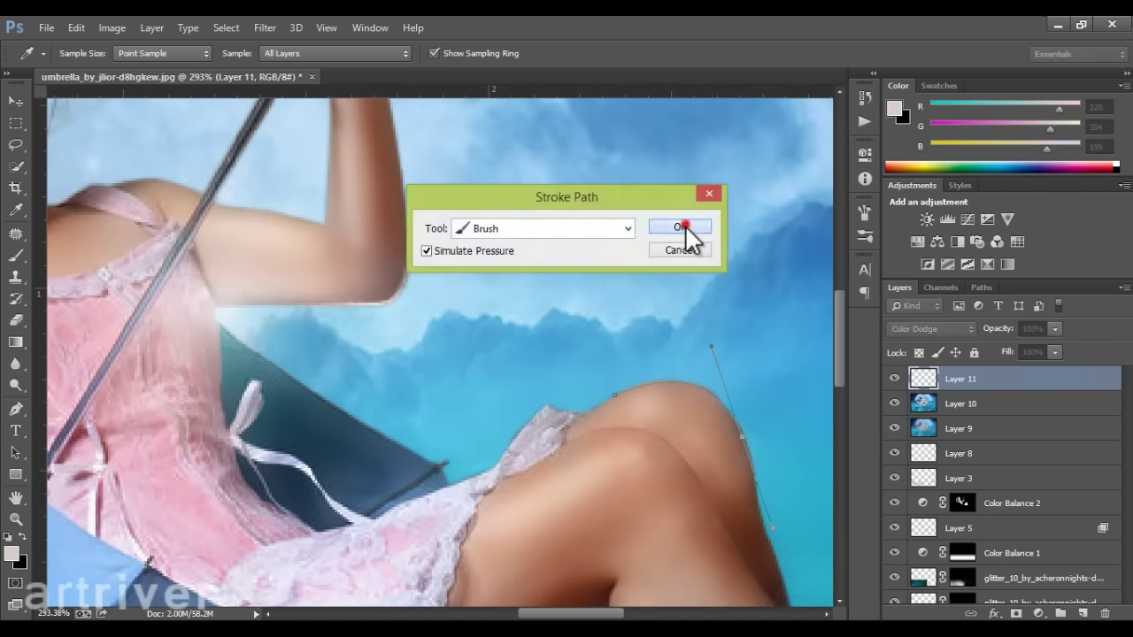
click(682, 227)
right_click(715, 306)
click(761, 247)
Stroke a curved highlight path down the woman's leg
scroll(659, 408, down, 3)
click(632, 417)
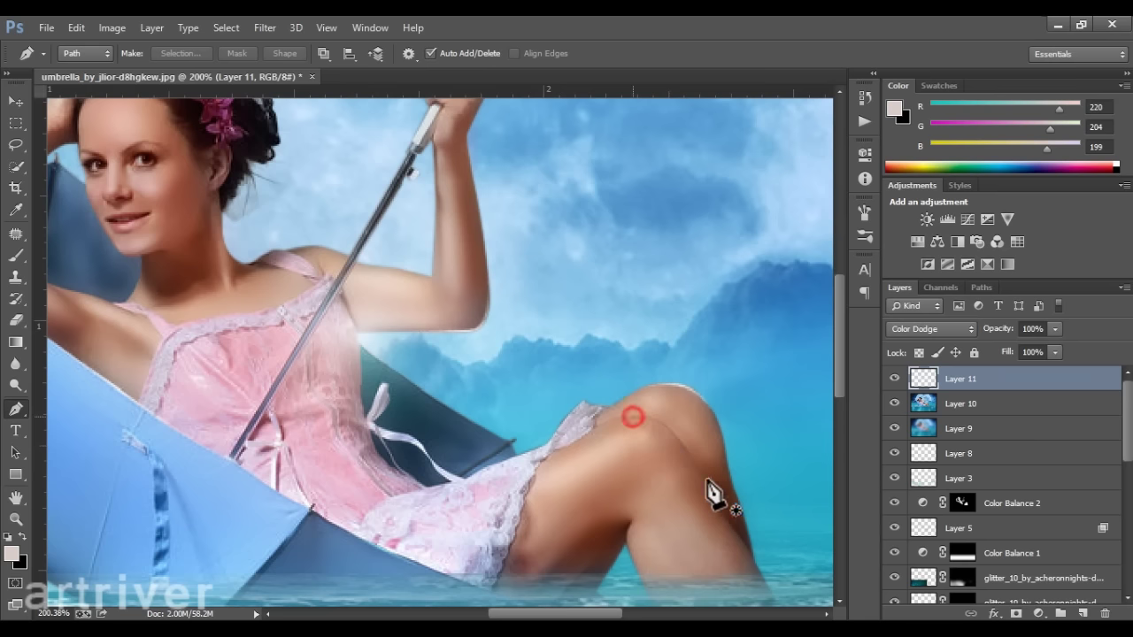
drag(711, 491, 724, 524)
right_click(697, 460)
click(757, 179)
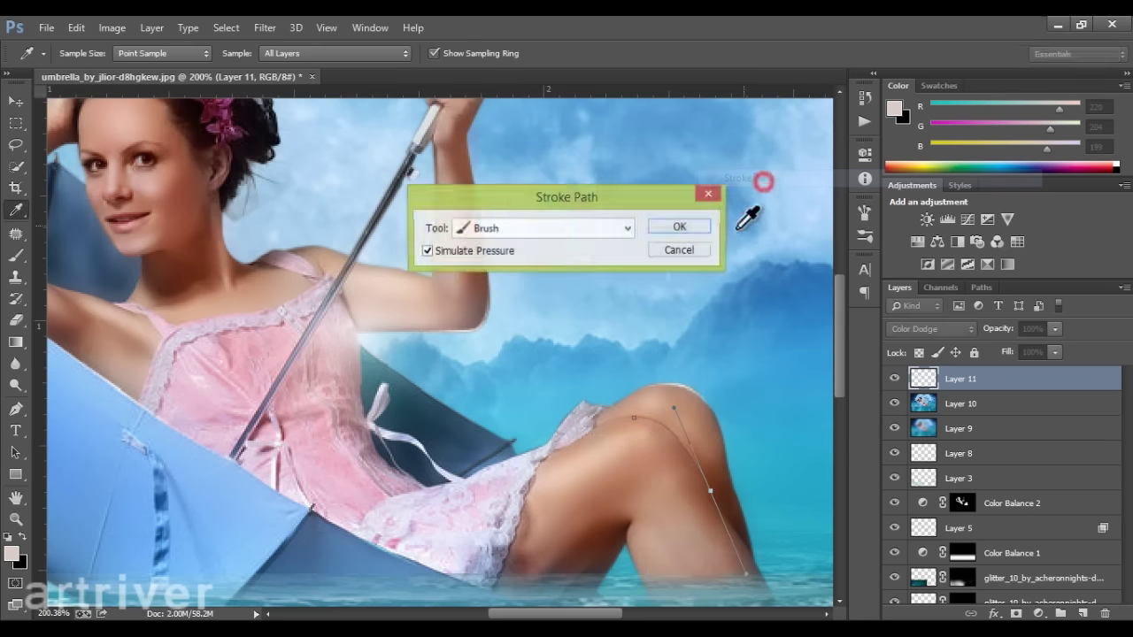
click(667, 222)
right_click(712, 280)
click(759, 251)
scroll(670, 493, down, 3)
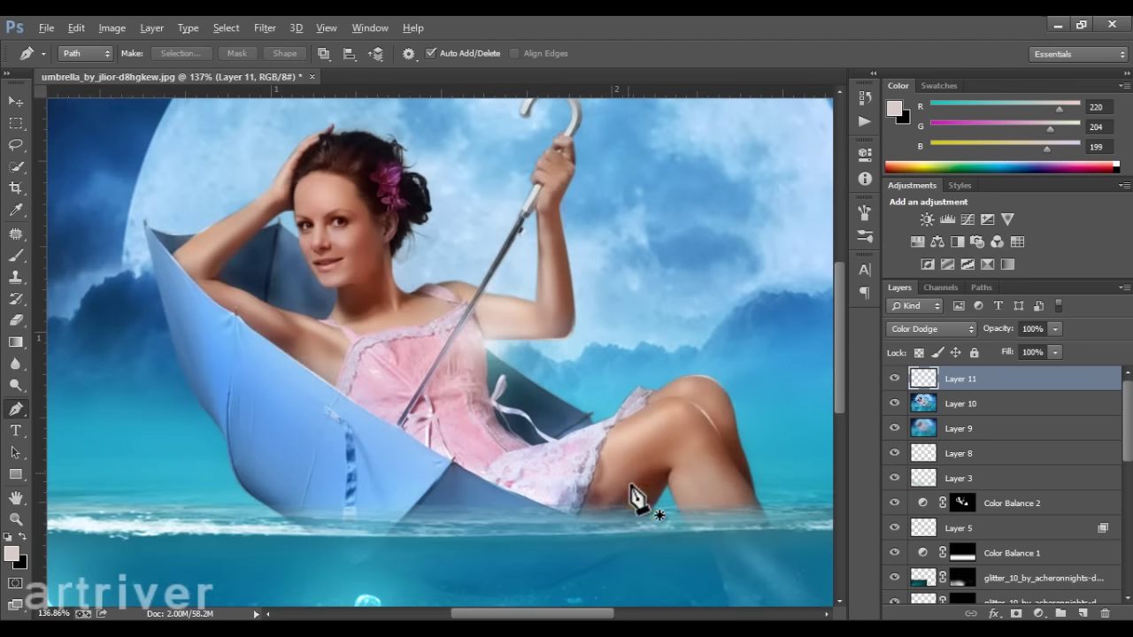
scroll(655, 509, up, 4)
Stroke a highlight path from the top of the knee along the dress hem
click(625, 279)
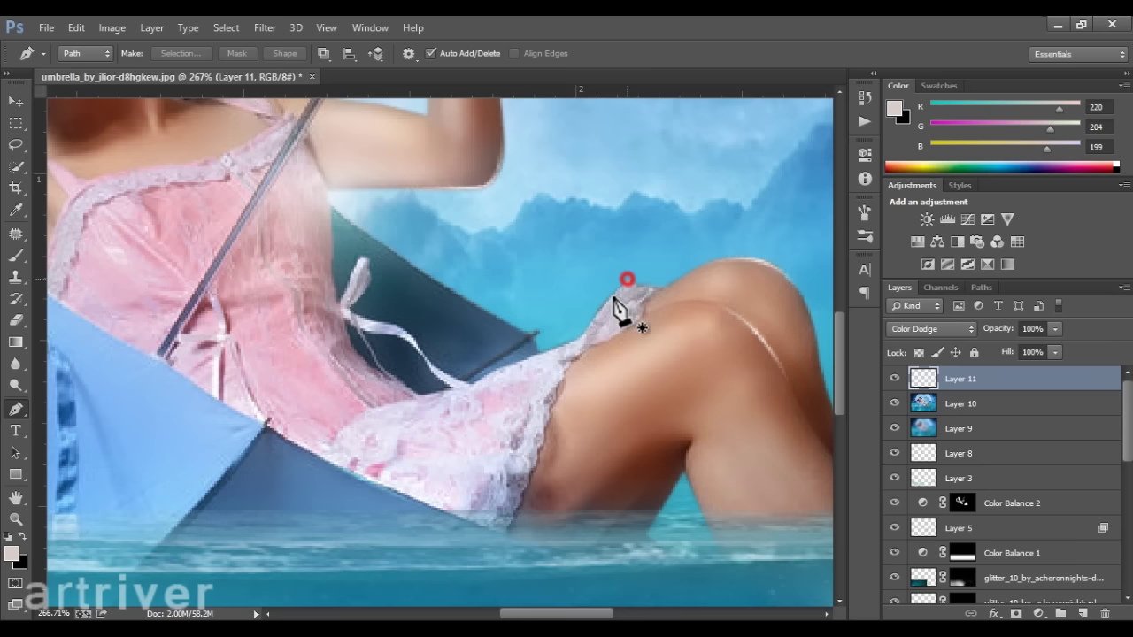
click(582, 334)
right_click(604, 285)
click(660, 331)
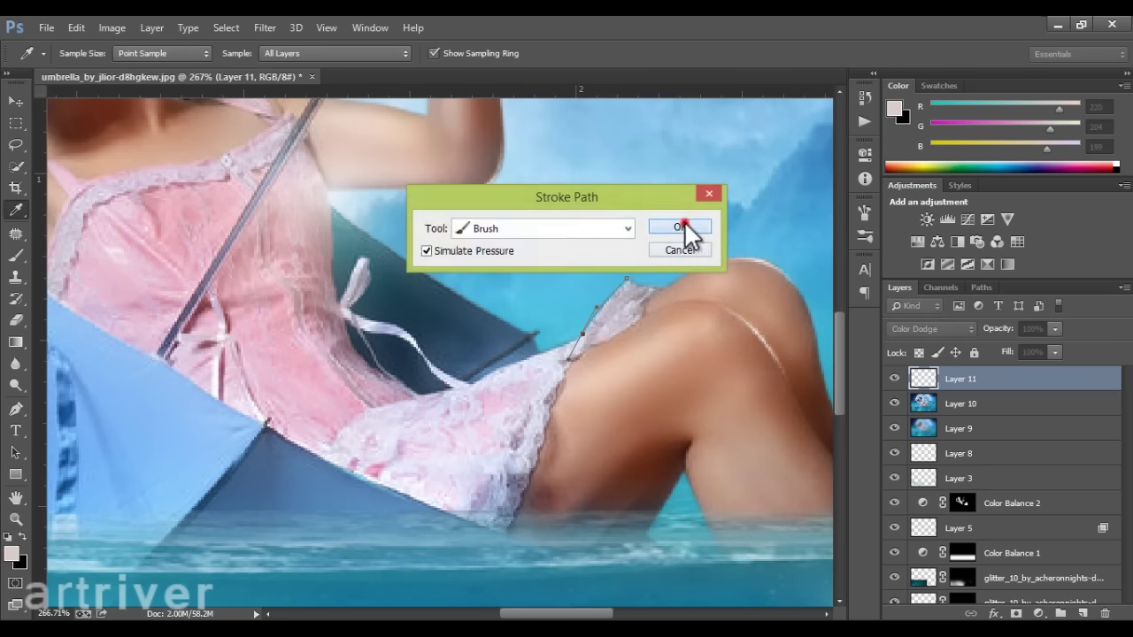
click(678, 225)
right_click(639, 215)
click(679, 244)
Stroke a highlight path along the umbrella's inner rim
click(336, 211)
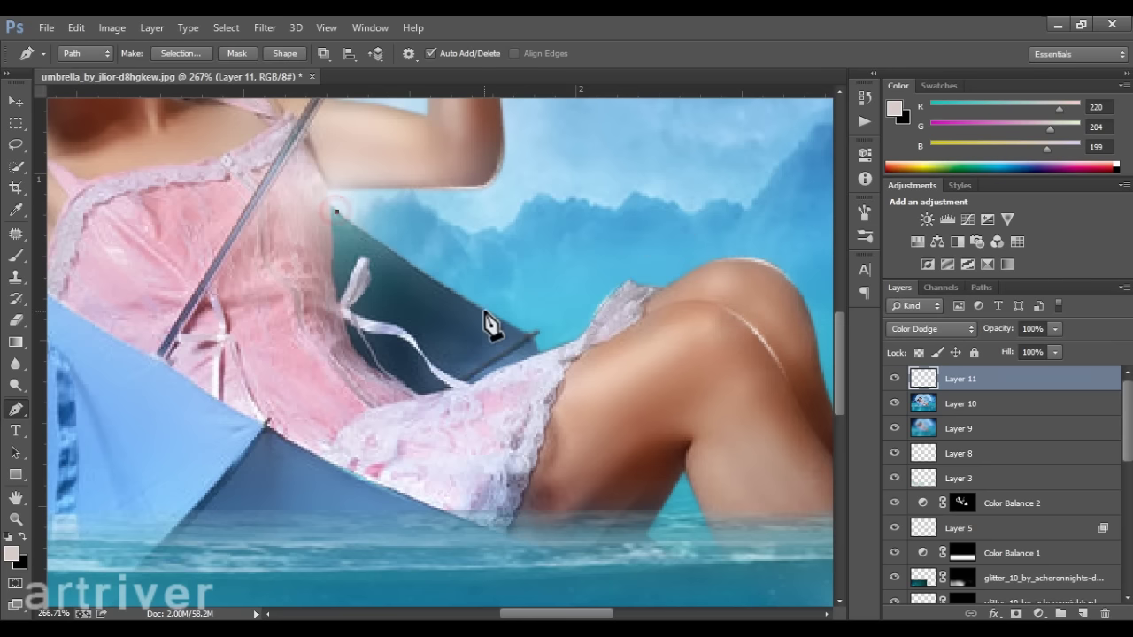
click(490, 313)
right_click(497, 272)
click(556, 330)
click(718, 242)
right_click(508, 225)
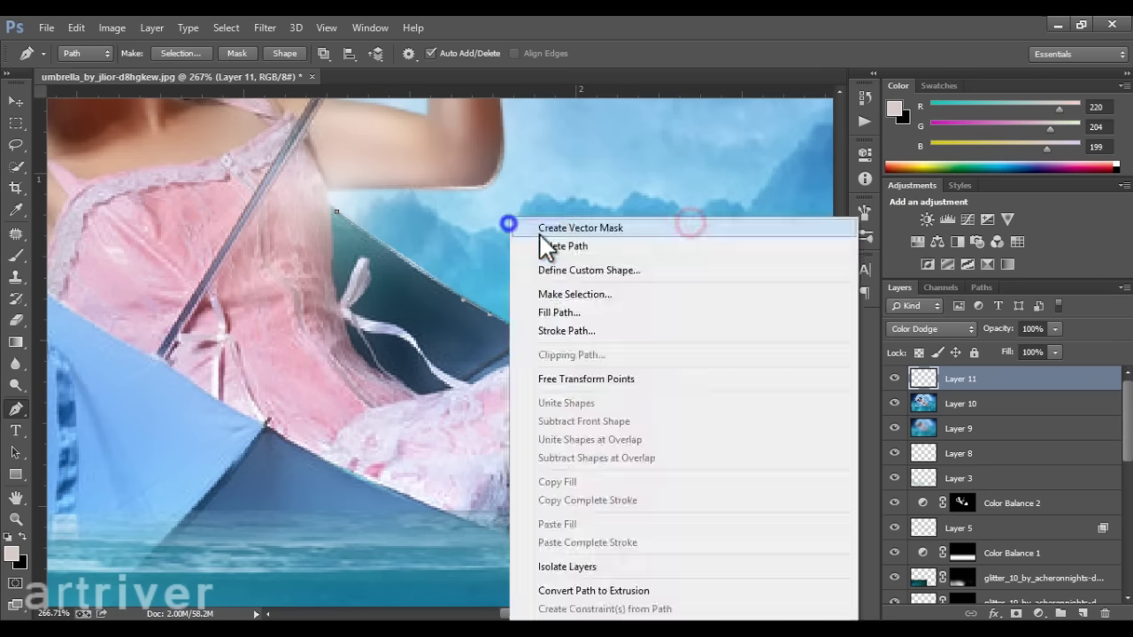
click(549, 246)
Stroke a glowing highlight path down the umbrella's outer left edge
scroll(478, 311, down, 3)
scroll(228, 367, down, 2)
scroll(228, 367, up, 2)
drag(119, 221, 144, 218)
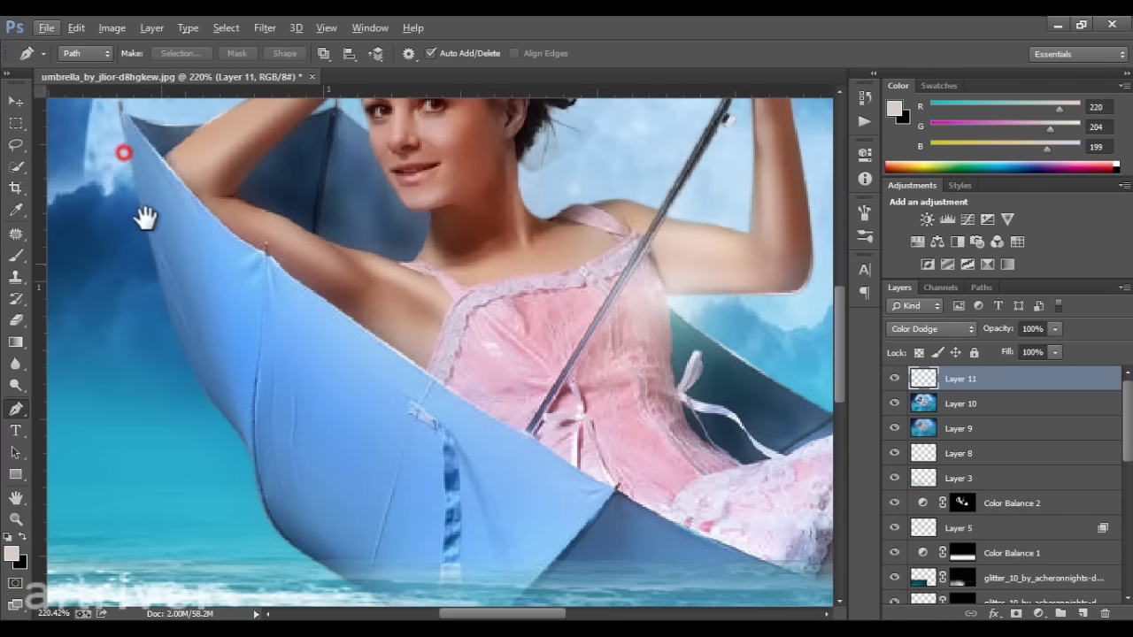
click(130, 169)
click(244, 438)
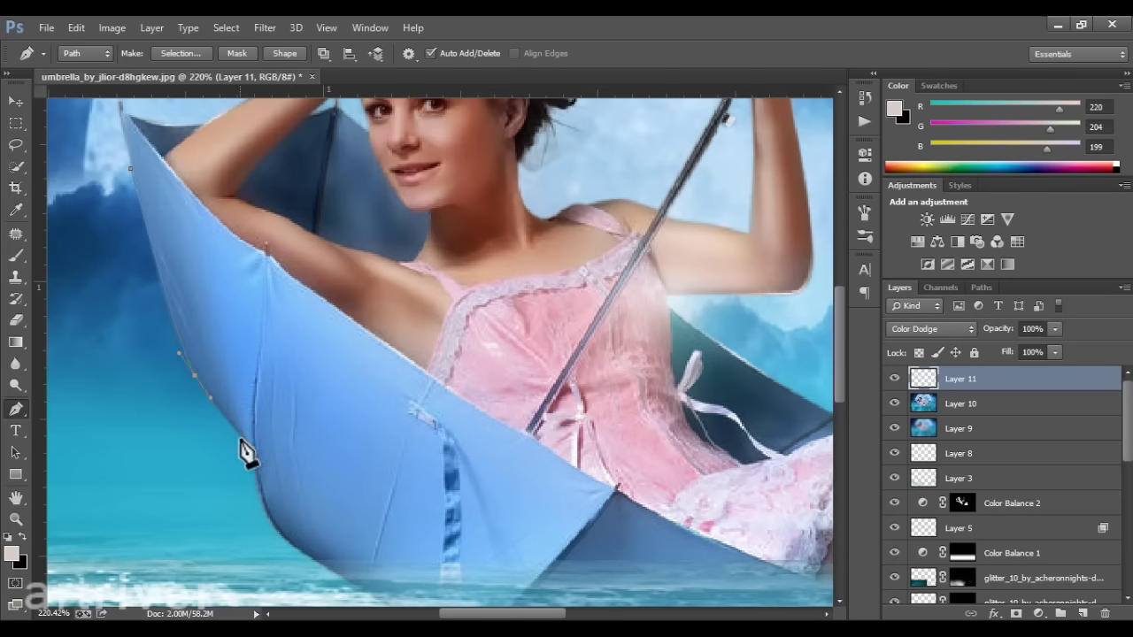
right_click(246, 437)
click(302, 330)
key(Return)
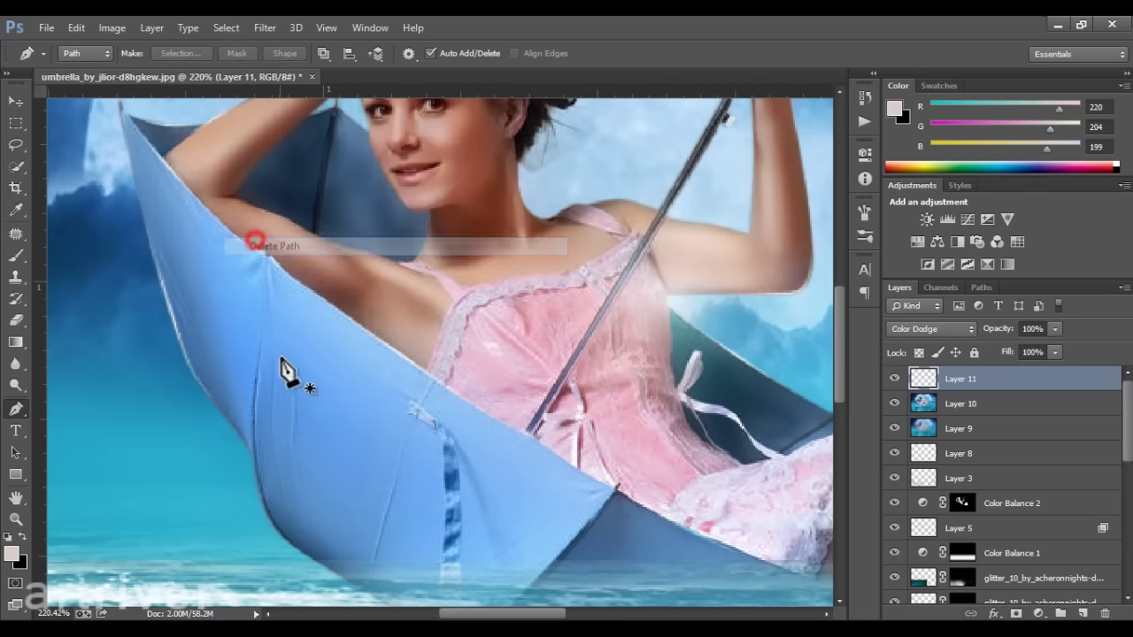
scroll(291, 374, down, 5)
scroll(566, 295, down, 2)
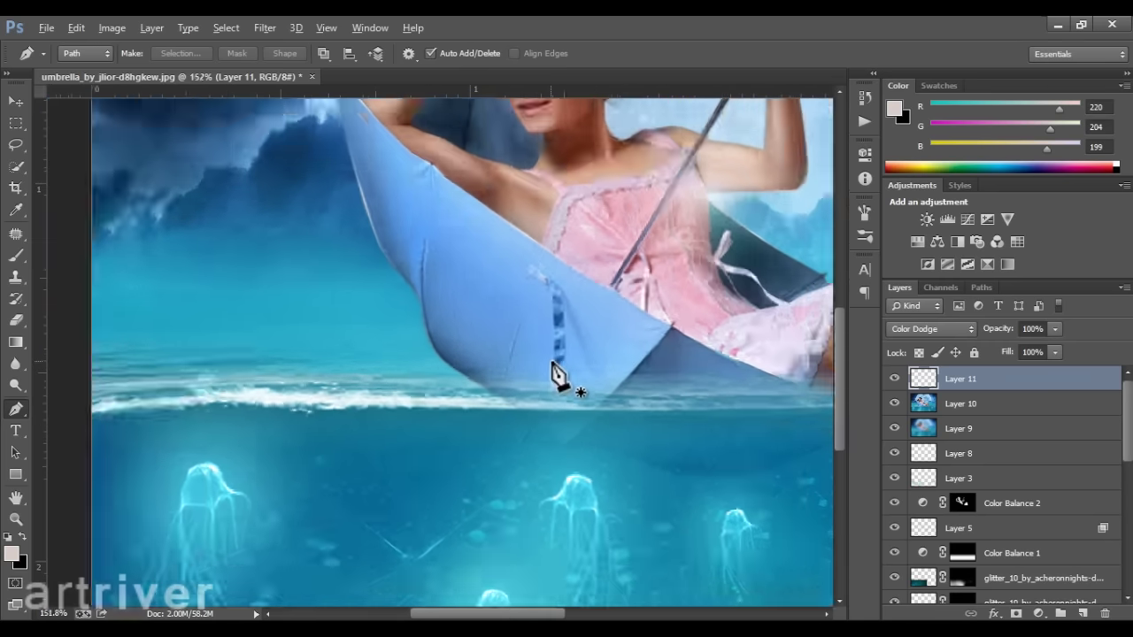
scroll(561, 374, down, 2)
scroll(651, 309, down, 1)
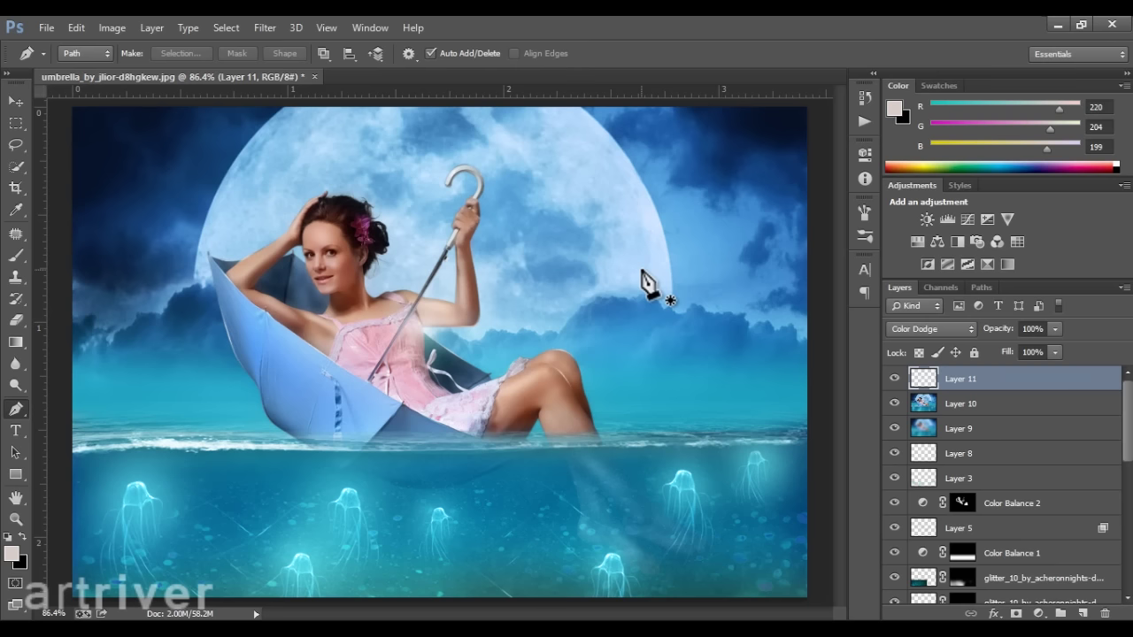
Stamp visible layers, apply a 2.6 px High Pass, and blend the layer as Hard Light
click(16, 101)
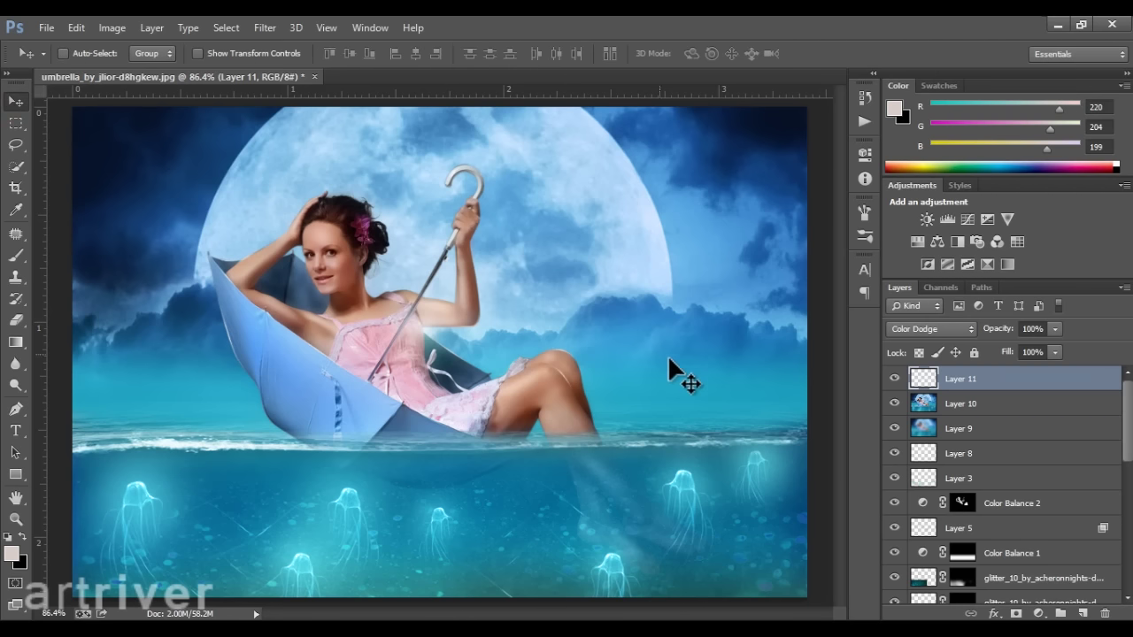
key(ctrl+alt+shift+e)
click(264, 28)
mouse_move(276, 337)
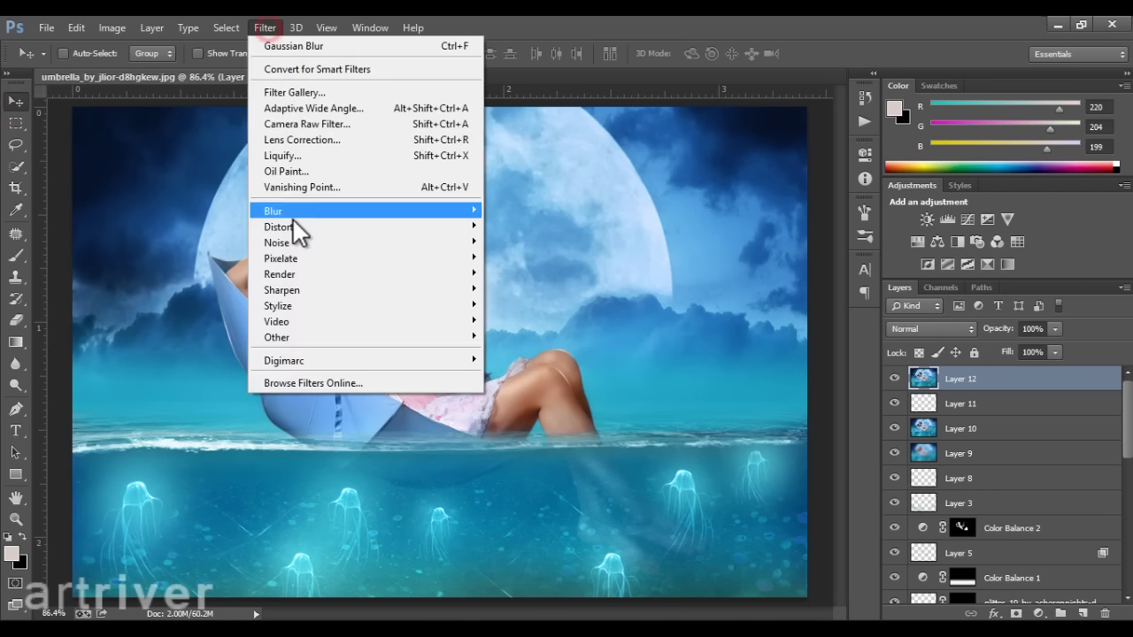
click(509, 352)
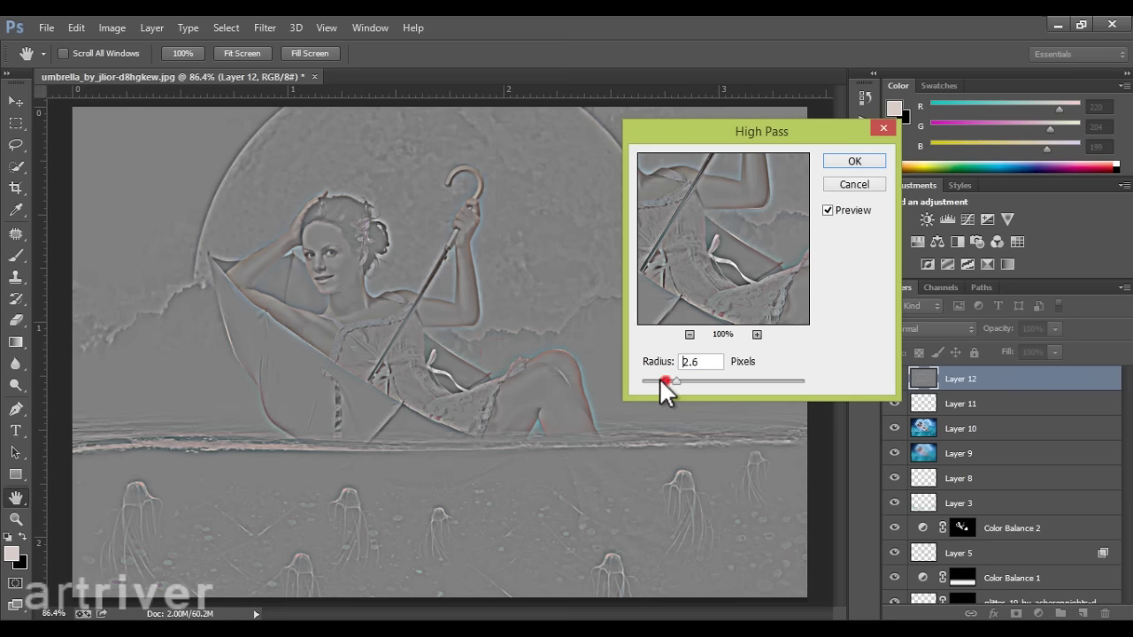
drag(659, 378, 656, 379)
click(854, 161)
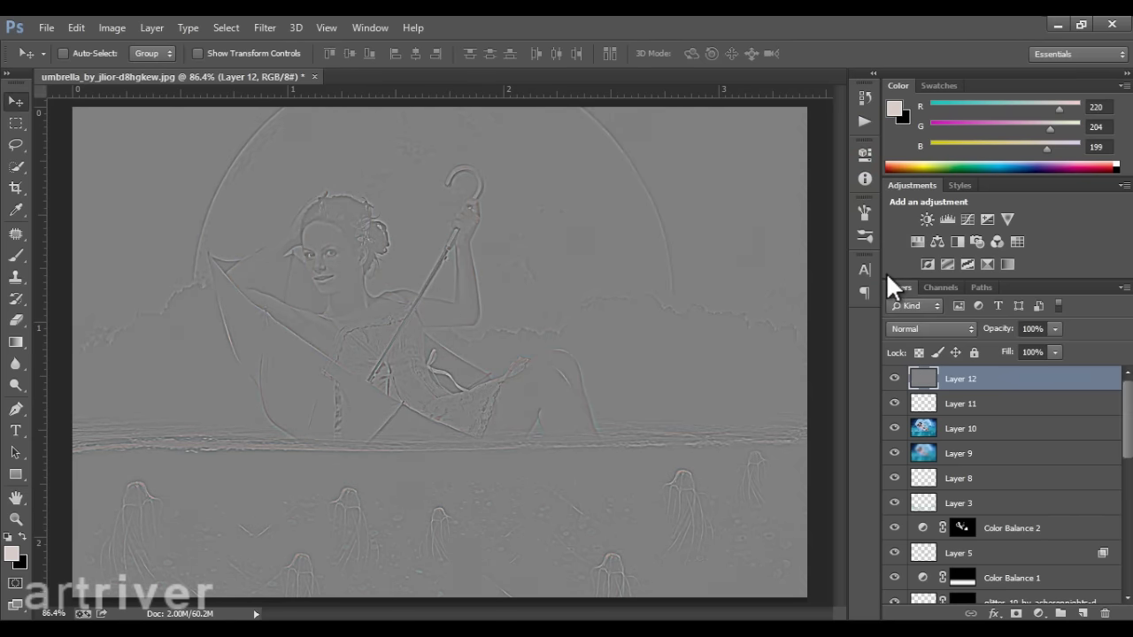
click(931, 328)
click(912, 258)
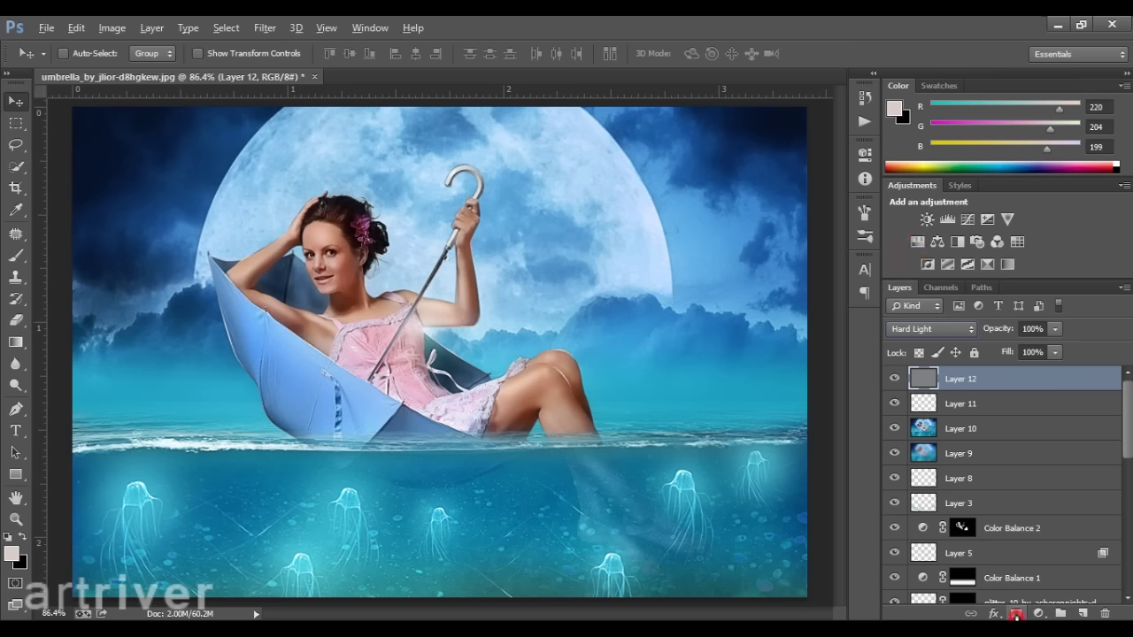
Limit the sharpening to the woman with a black mask painted white, then add Curves 2
alt+click(1015, 617)
key(b)
right_click(442, 268)
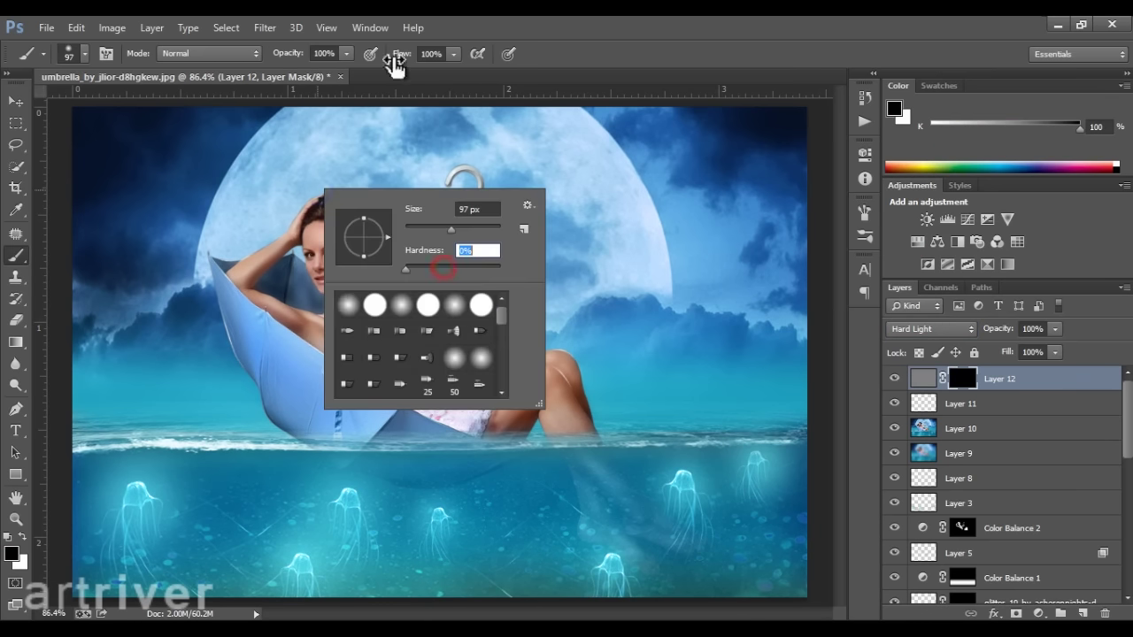
drag(394, 63, 341, 57)
key(x)
mouse_move(345, 270)
mouse_down()
mouse_move(344, 309)
mouse_move(324, 276)
mouse_move(318, 308)
mouse_move(416, 324)
mouse_move(540, 405)
mouse_move(454, 217)
mouse_move(289, 369)
mouse_move(354, 302)
mouse_up()
click(334, 262)
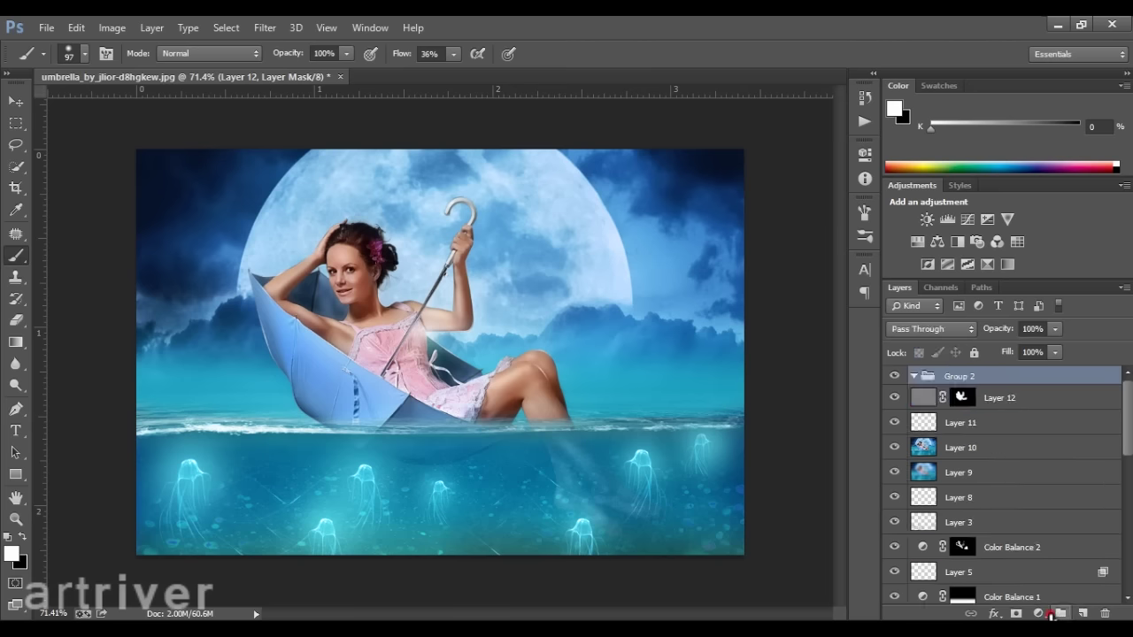
click(1038, 613)
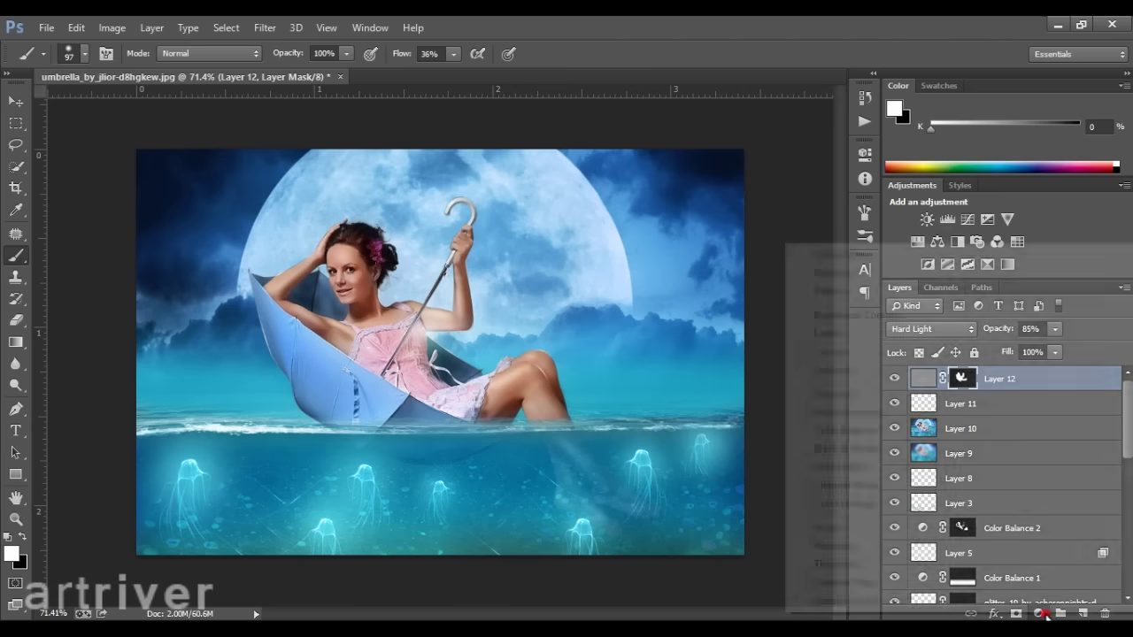
click(851, 351)
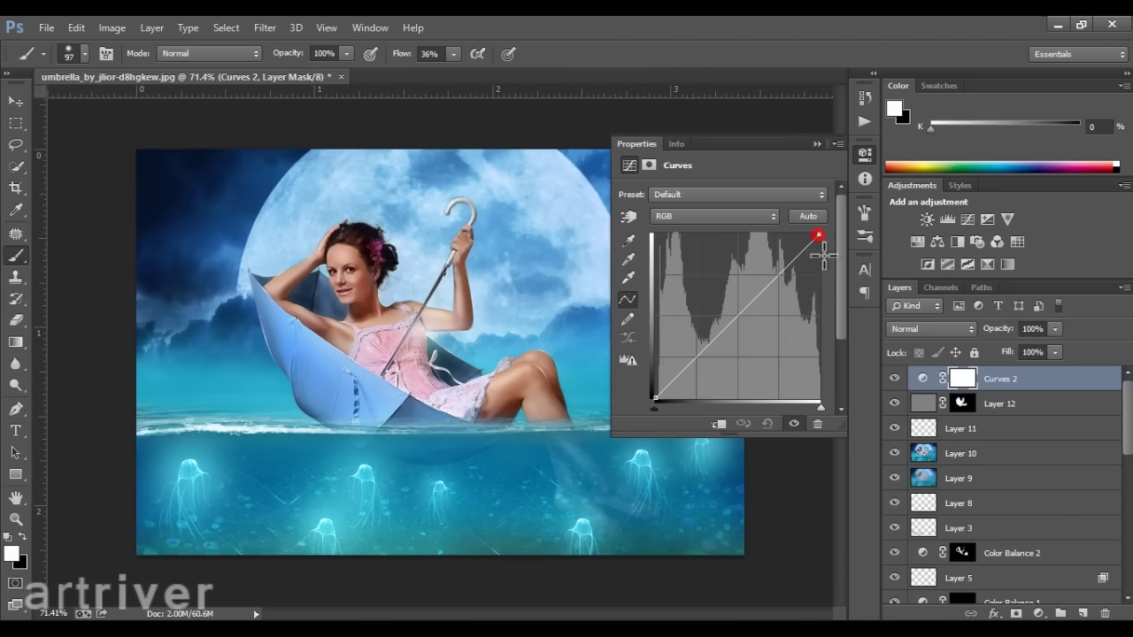
Darken the image with Curves 2 by pulling the white point and midtones down
drag(818, 236, 814, 324)
drag(734, 361, 731, 378)
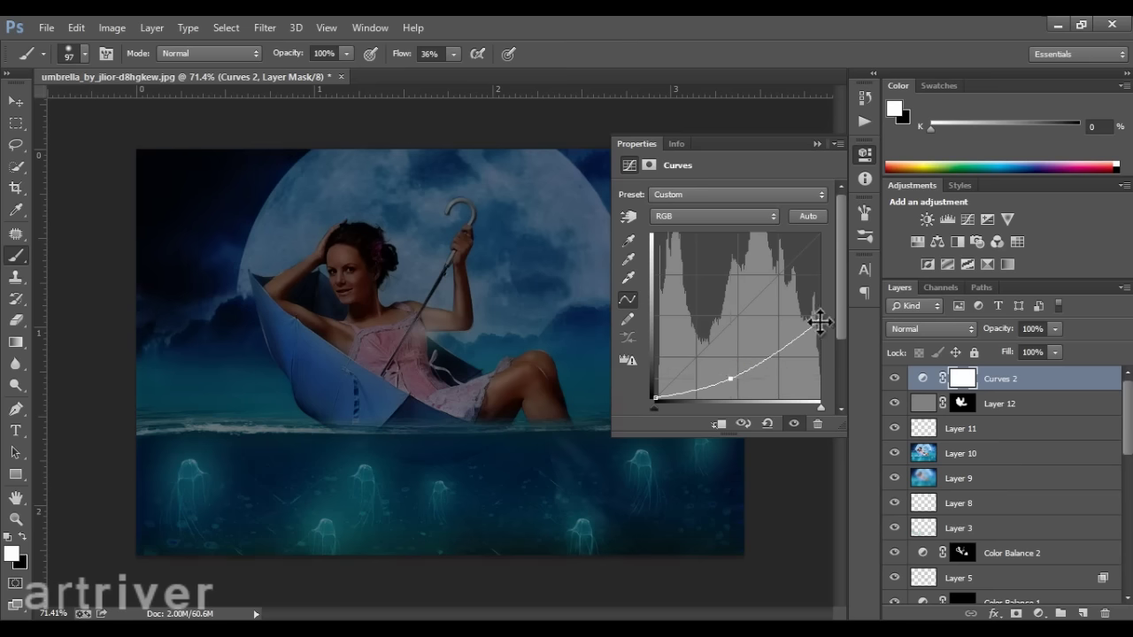
drag(820, 322, 819, 360)
drag(730, 379, 736, 389)
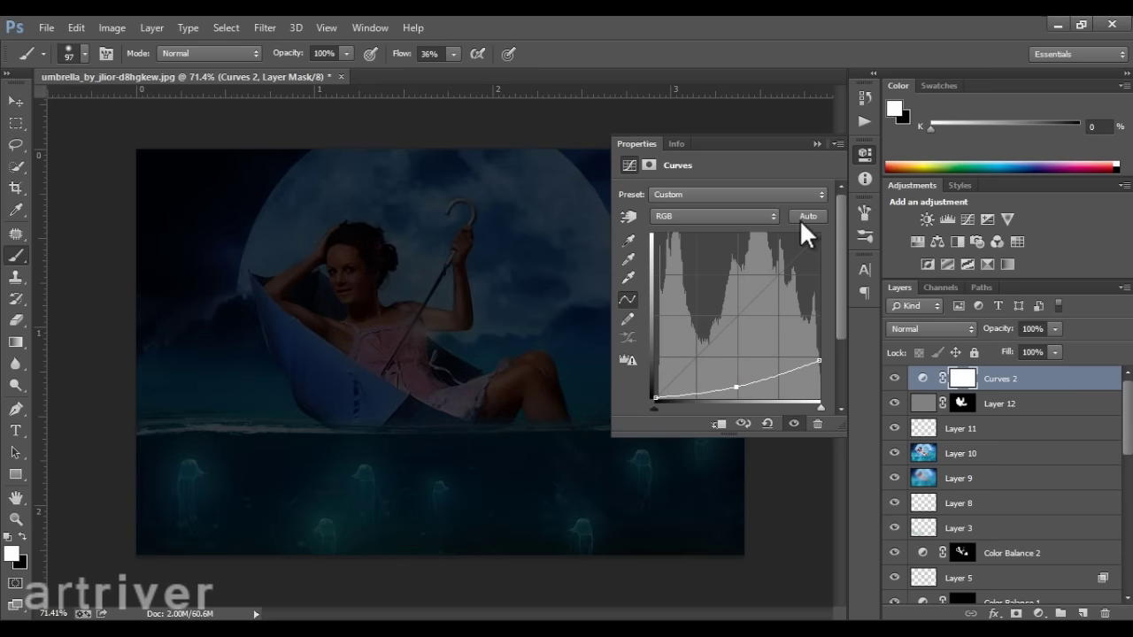
click(865, 154)
Paint black with a ~321 px soft brush to keep moon, woman, water and right sky bright
drag(276, 243, 334, 246)
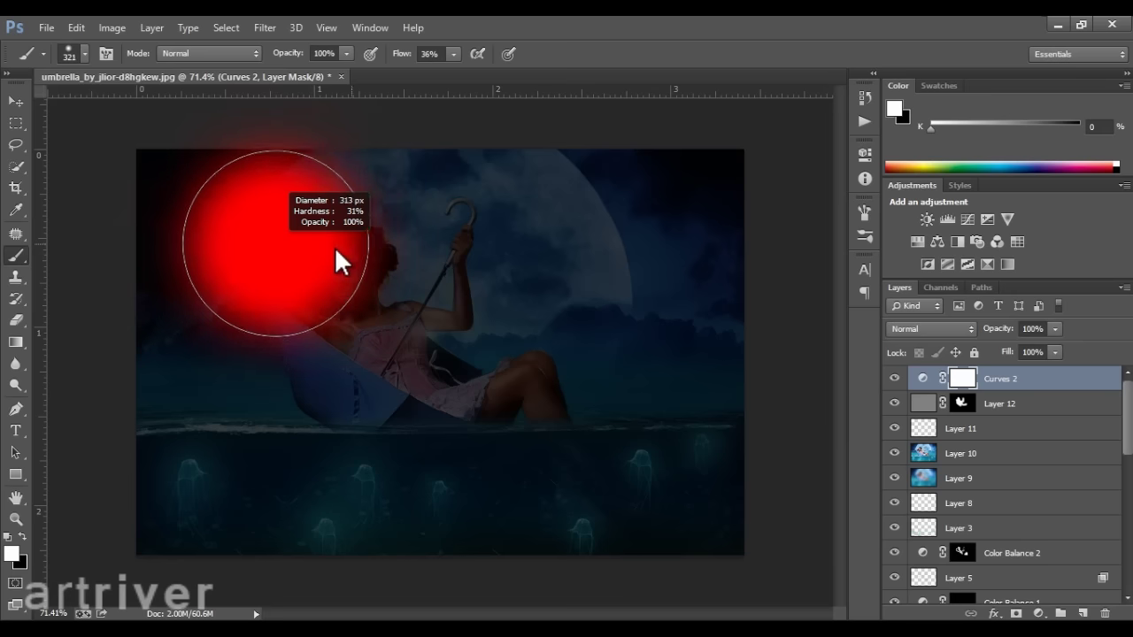
key(x)
mouse_move(252, 222)
mouse_down()
mouse_move(484, 351)
mouse_move(518, 392)
mouse_up()
mouse_move(430, 399)
mouse_down()
mouse_move(538, 417)
mouse_move(493, 379)
mouse_move(504, 367)
mouse_up()
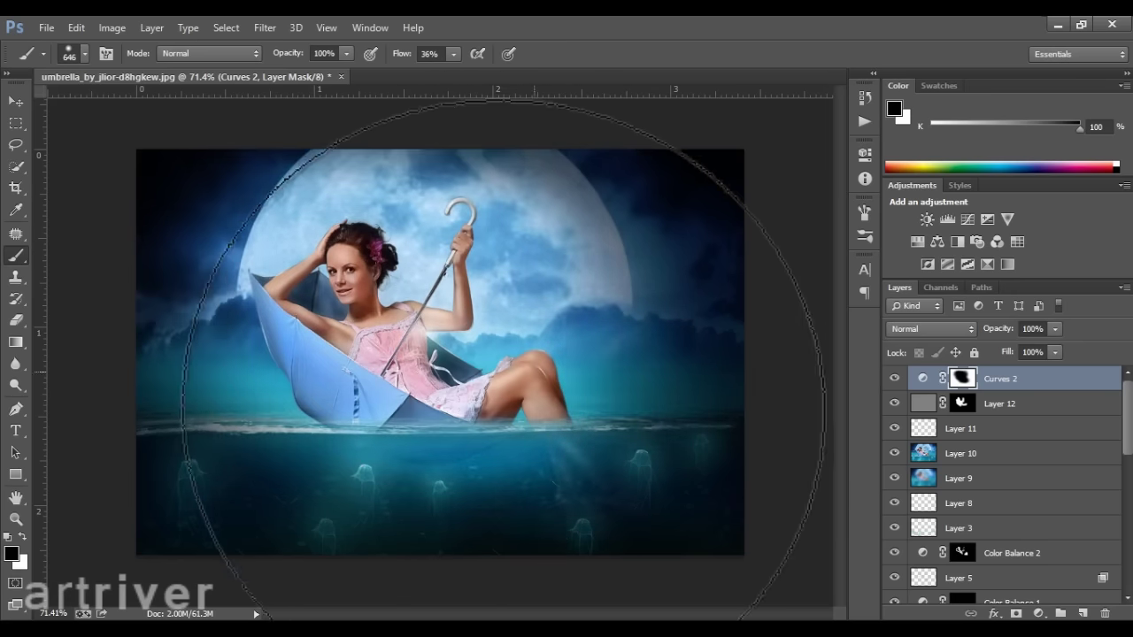
mouse_move(579, 366)
mouse_down()
mouse_move(628, 265)
mouse_move(177, 227)
mouse_up()
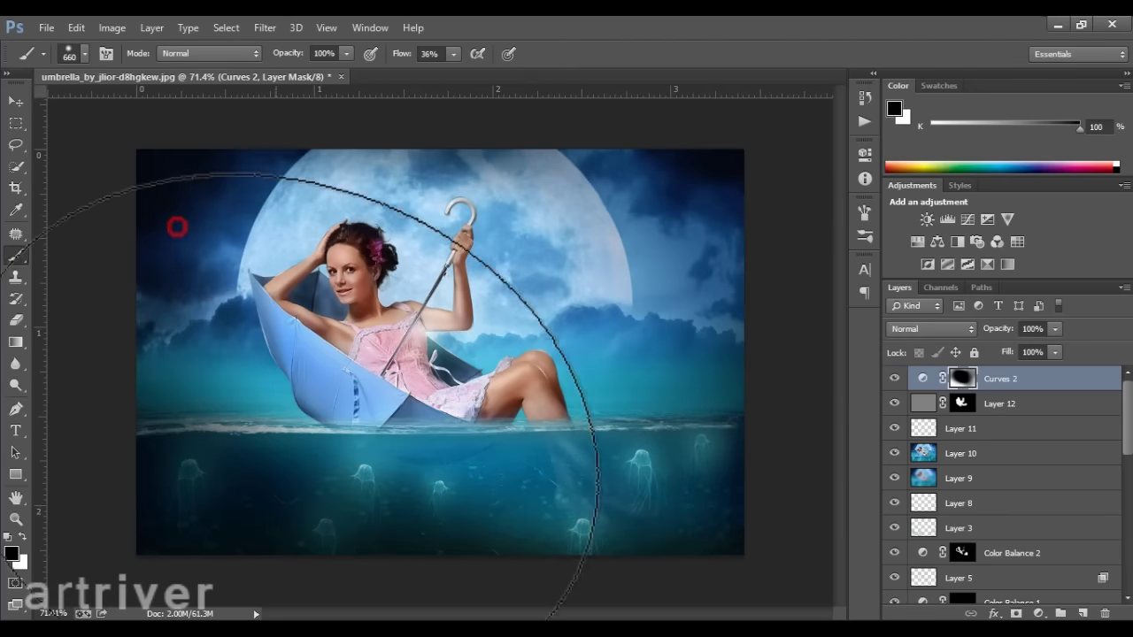
click(893, 378)
click(894, 378)
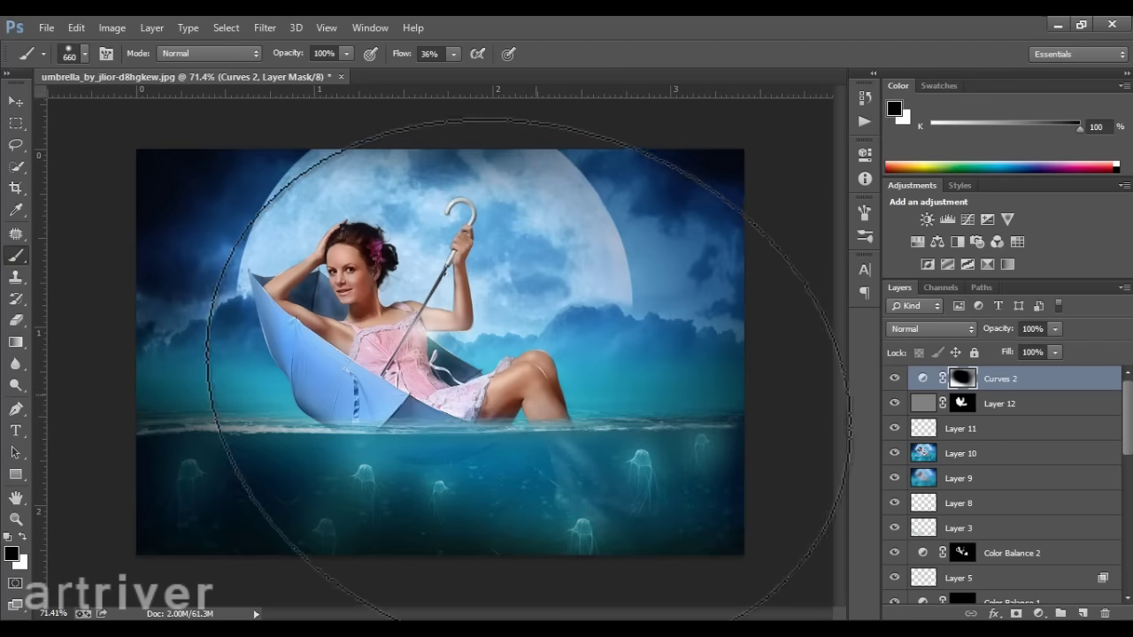
Add a darkening Curves 3 layer and mask its effect away from the image centre
click(1039, 614)
click(864, 356)
drag(820, 235, 818, 326)
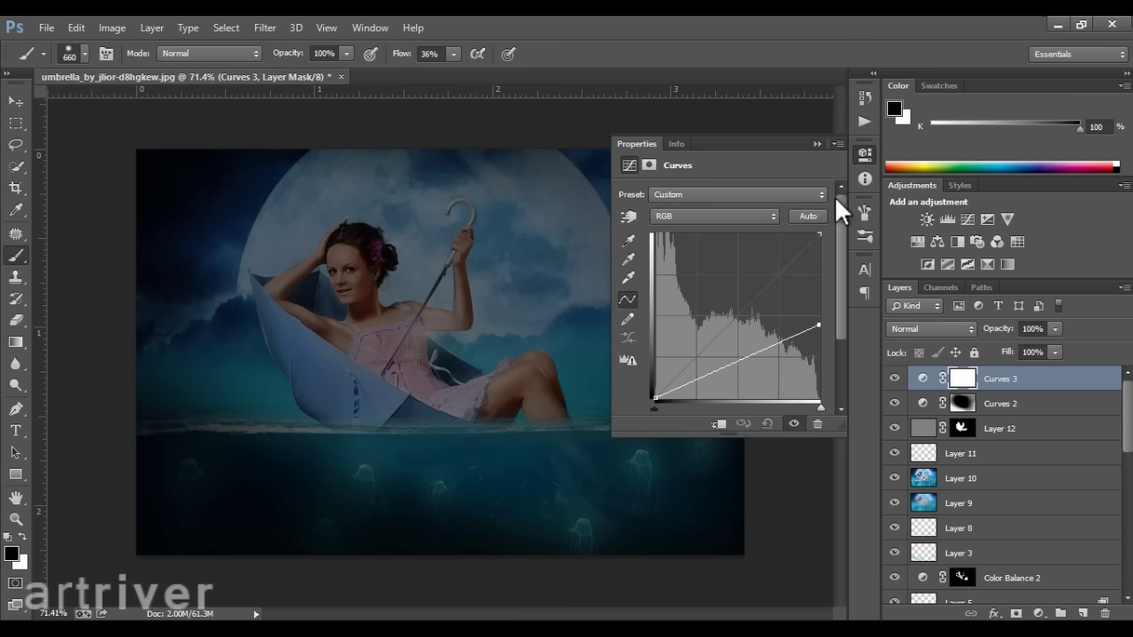
click(818, 144)
mouse_move(407, 301)
mouse_down()
mouse_move(455, 379)
mouse_move(506, 328)
mouse_move(455, 342)
mouse_move(509, 361)
mouse_move(652, 198)
mouse_move(261, 215)
mouse_move(611, 384)
mouse_move(721, 122)
mouse_move(141, 169)
mouse_move(362, 270)
mouse_up()
click(894, 377)
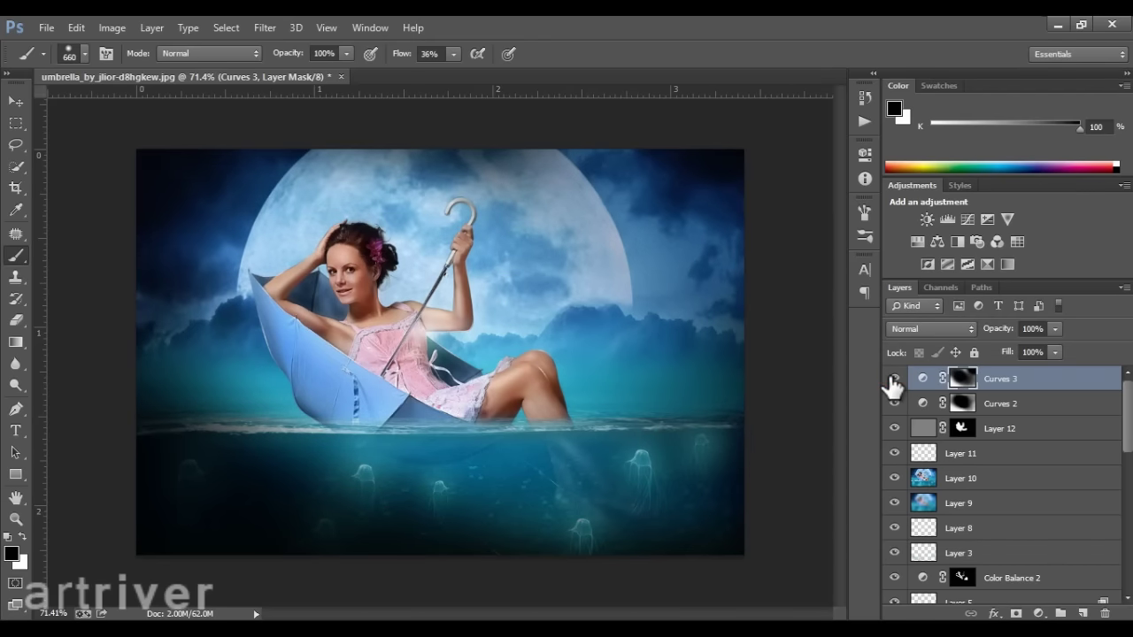
Brighten the lower water through the Curves 2 mask, then add empty Layer 13 on top
key(ctrl+plus)
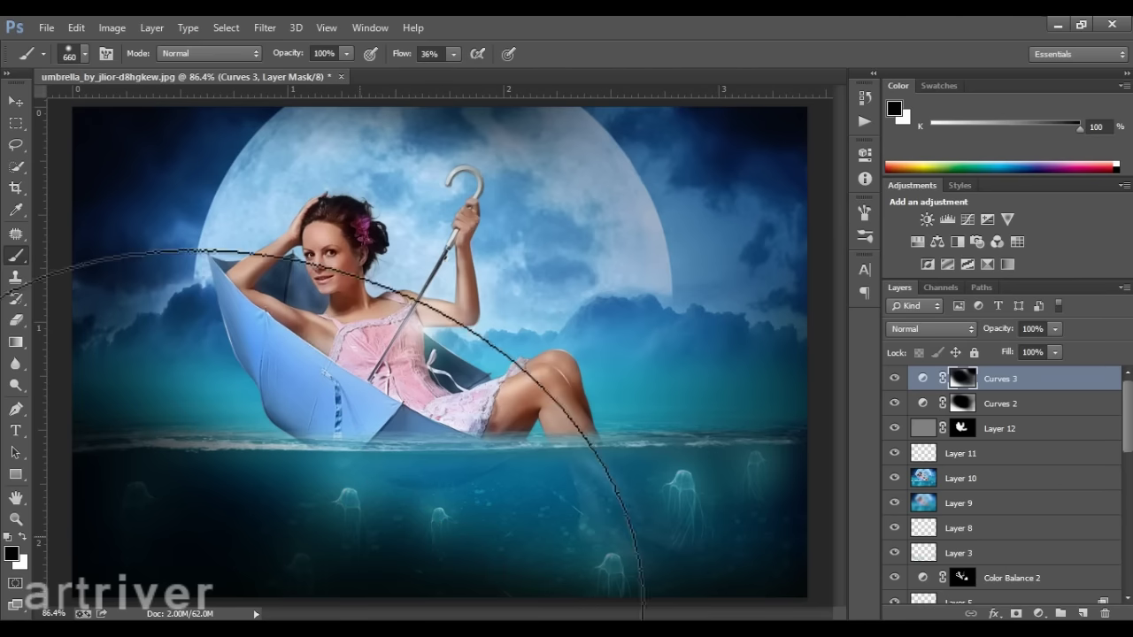
click(177, 531)
key(alt+bracketleft)
click(682, 576)
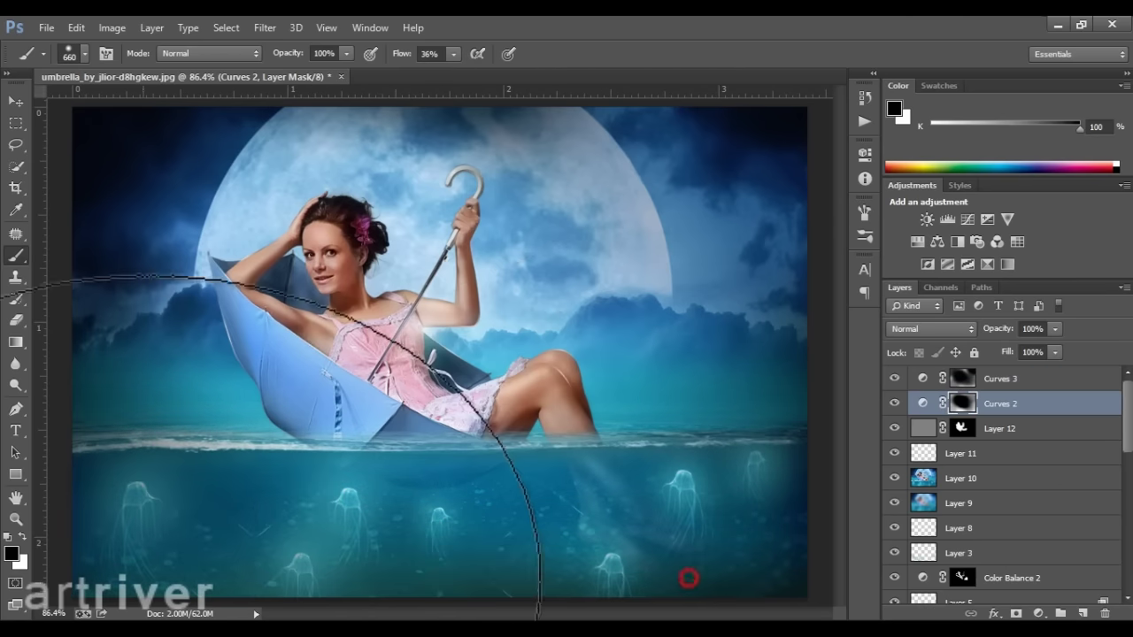
drag(489, 573, 576, 567)
click(1032, 372)
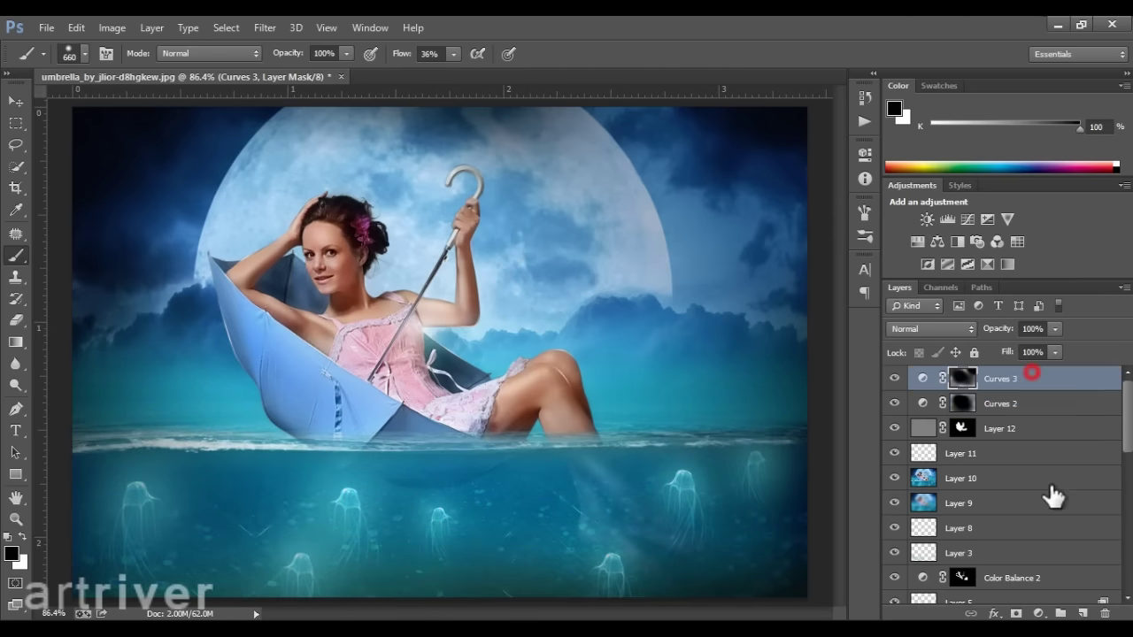
click(1080, 614)
key(g)
scroll(576, 523, down, 2)
Draw a dark gradient on Layer 13 and shift it down over the lower water
click(493, 566)
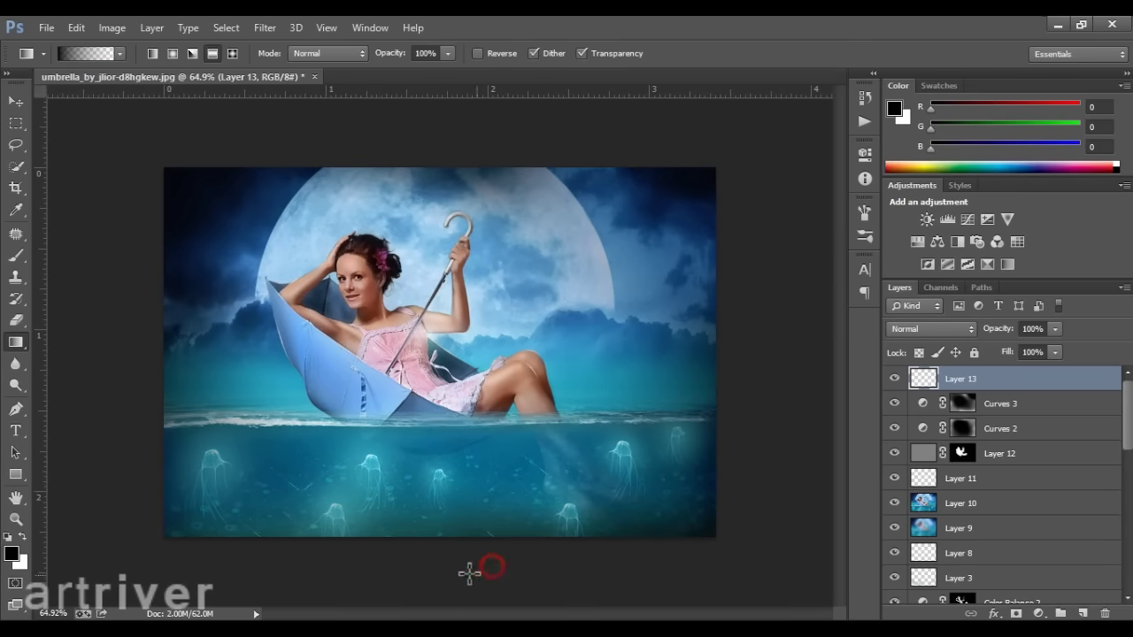
key(ctrl+t)
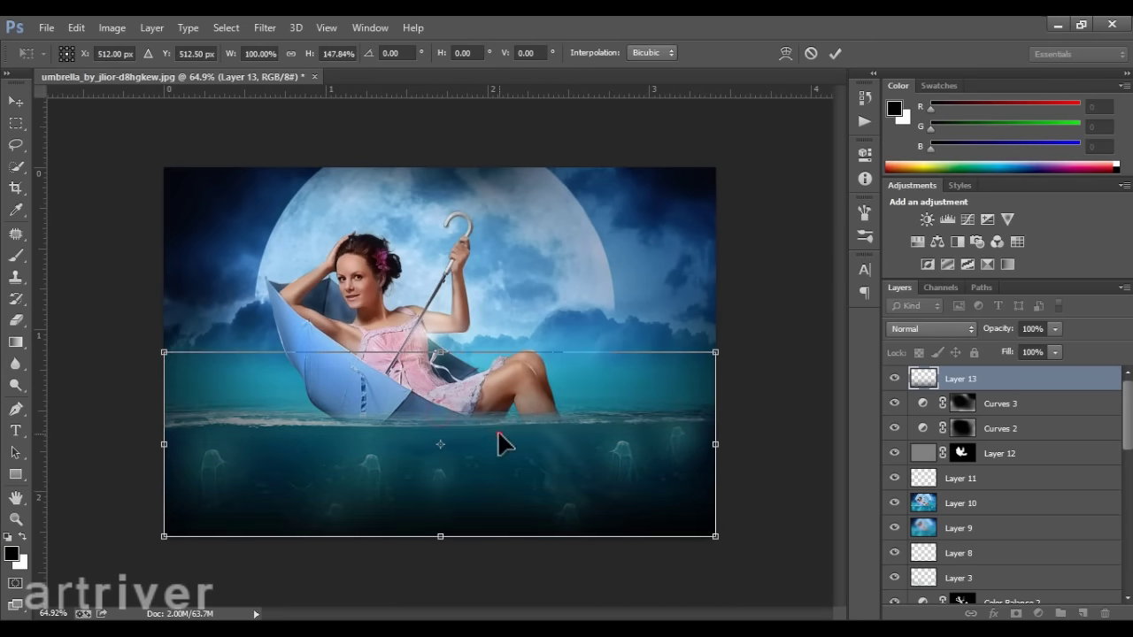
drag(496, 437, 495, 482)
key(Return)
key(ctrl+0)
key(v)
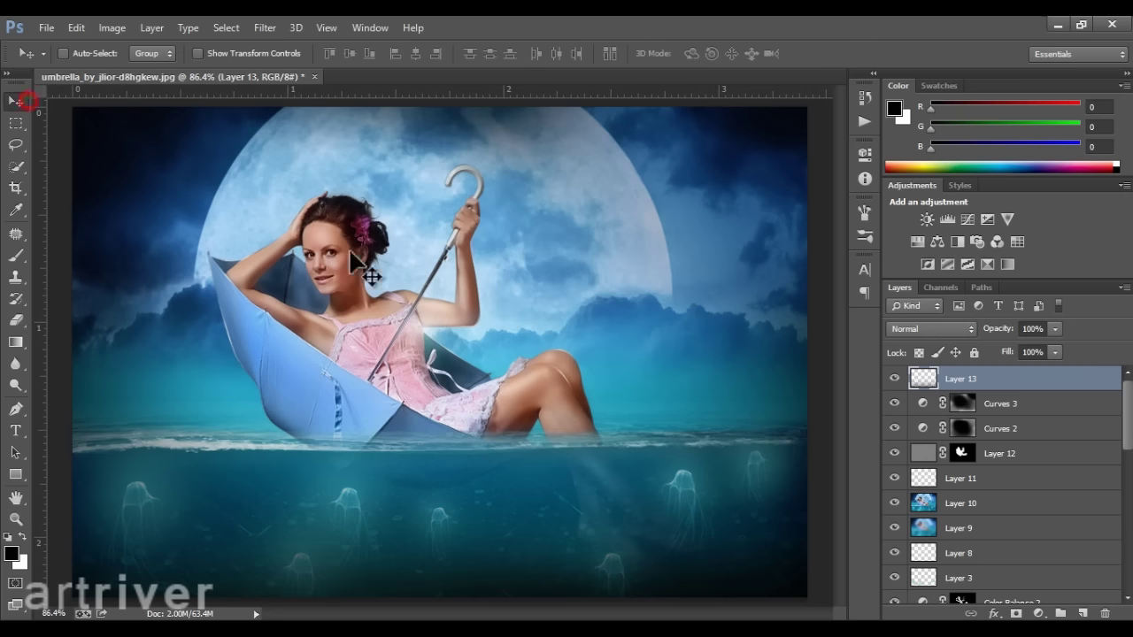
Add Layer 14 filled with 50% gray and blended as Overlay
click(1084, 614)
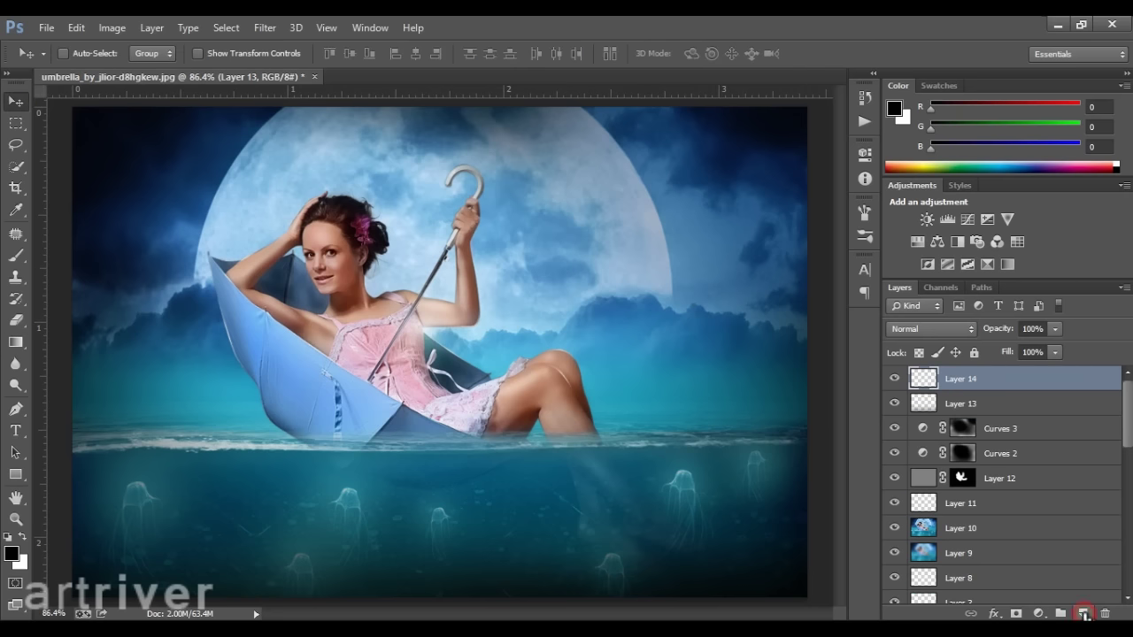
key(shift+F5)
key(Return)
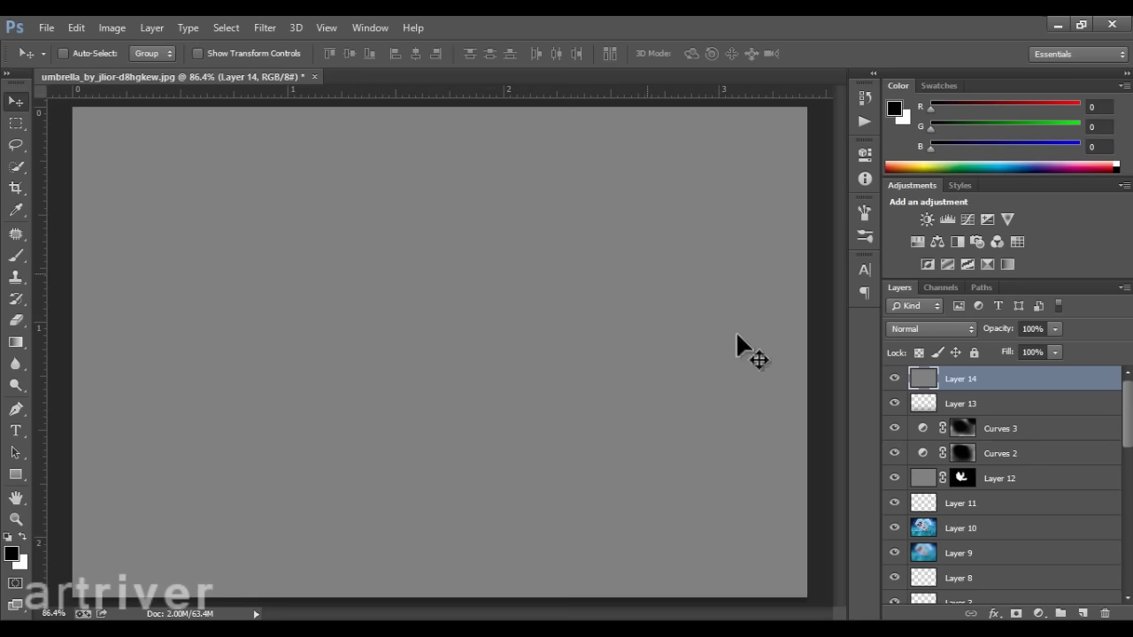
click(921, 328)
click(901, 223)
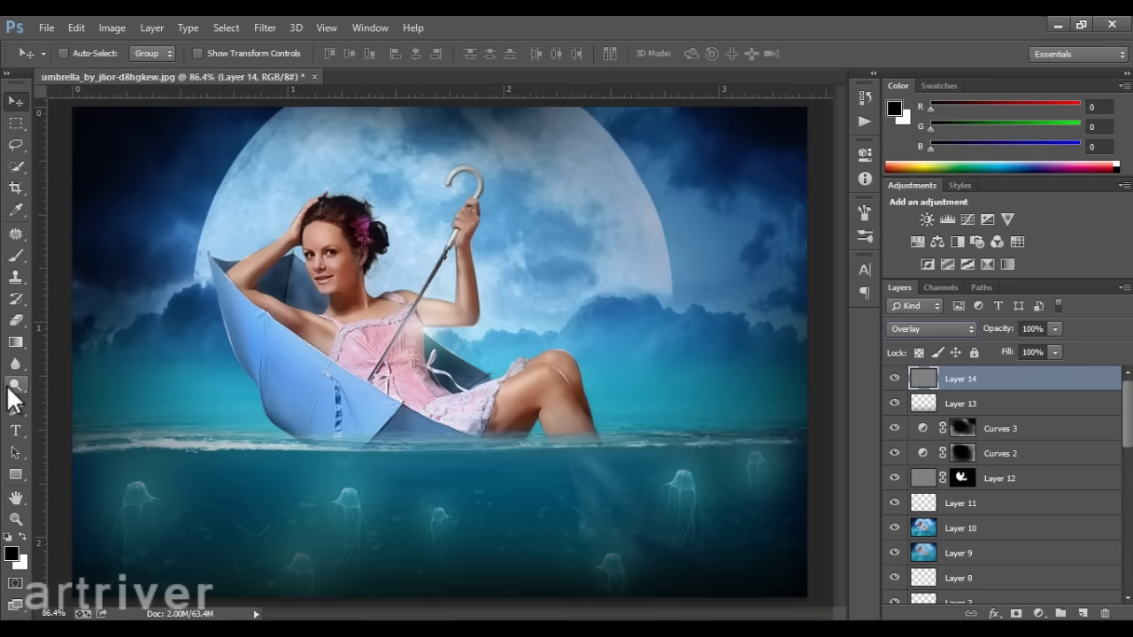
Dodge highlights along the waterline surf with the Dodge tool set to Highlights
click(16, 385)
click(200, 53)
click(199, 94)
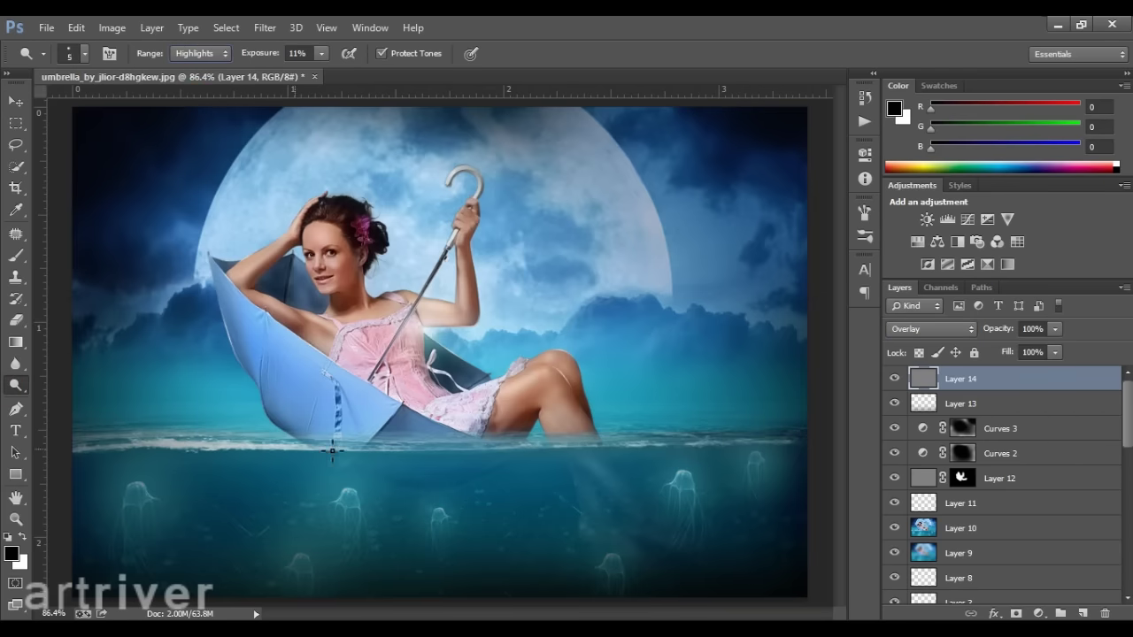
scroll(367, 456, up, 3)
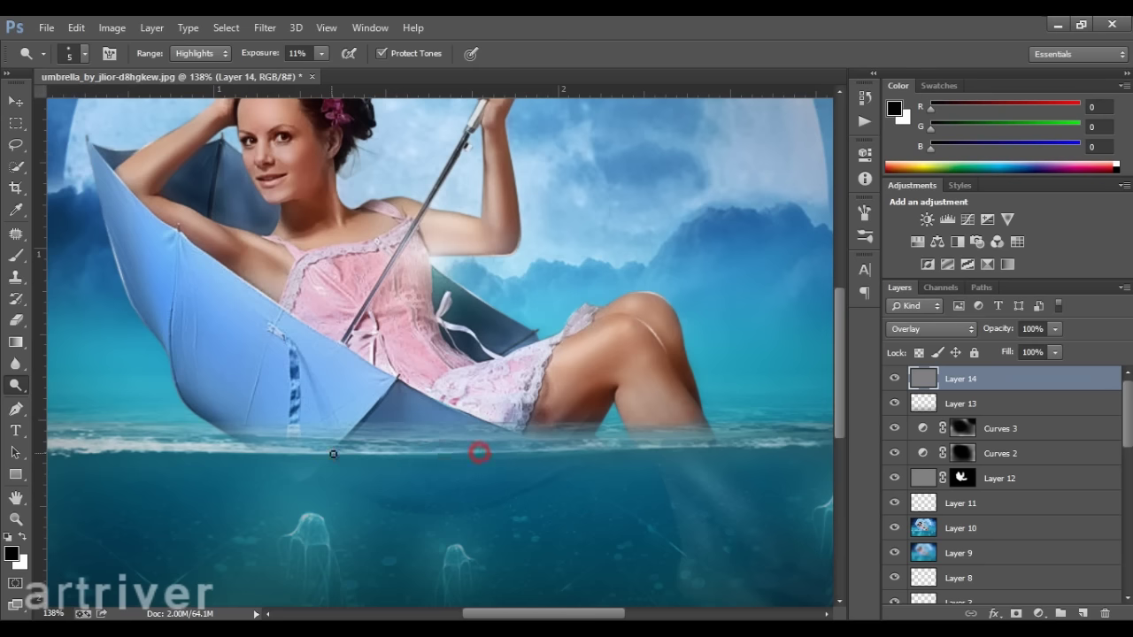
scroll(399, 451, down, 3)
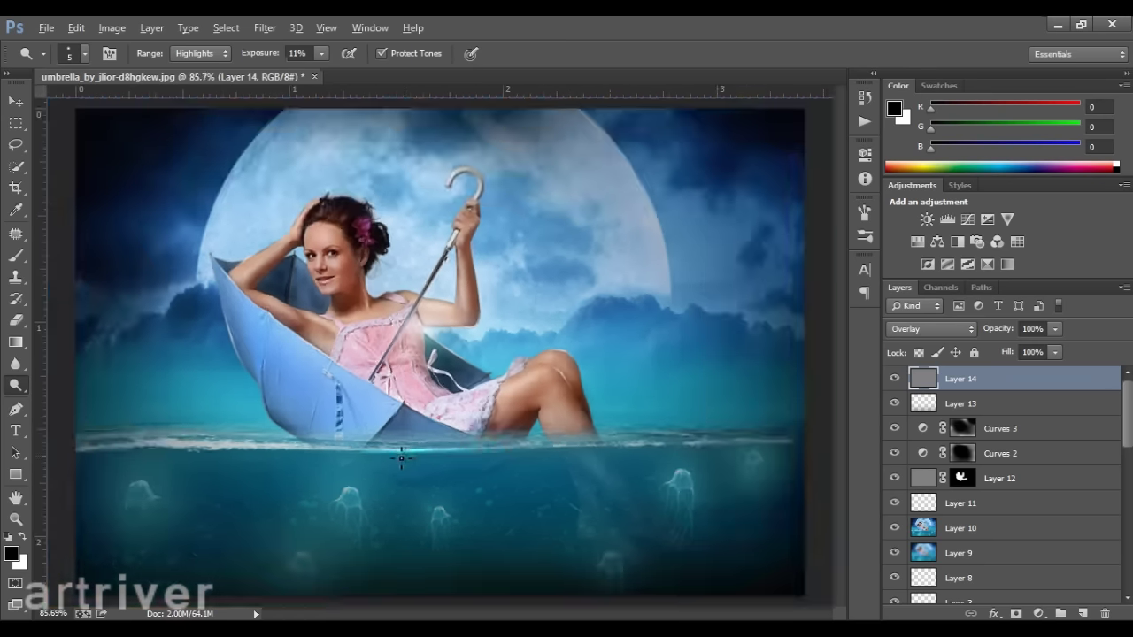
scroll(276, 447, up, 3)
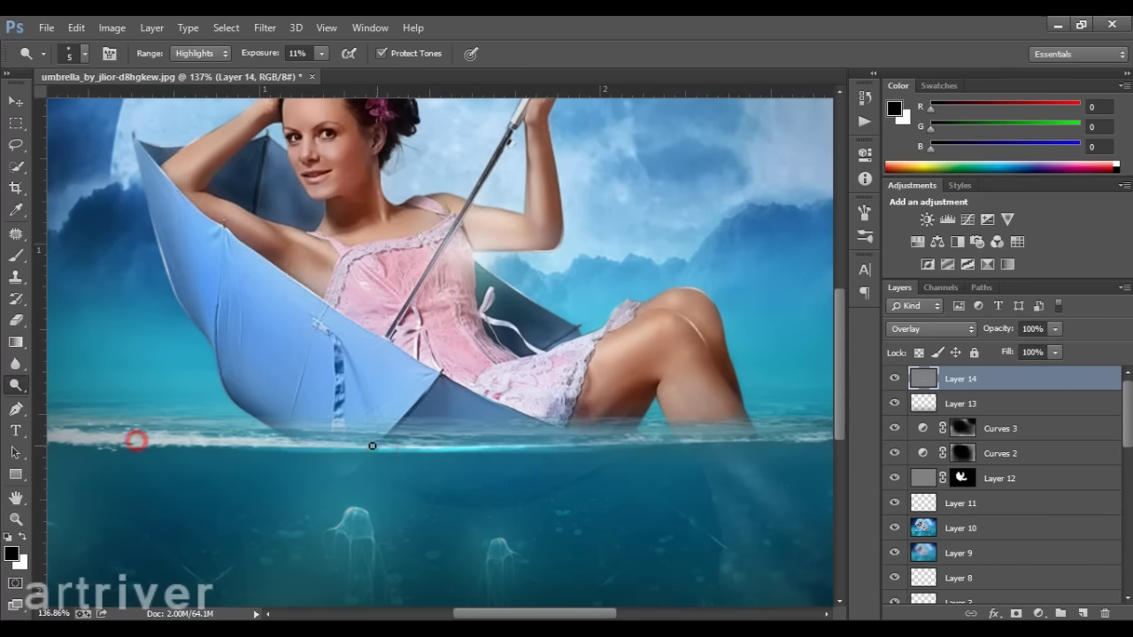
drag(693, 441, 433, 436)
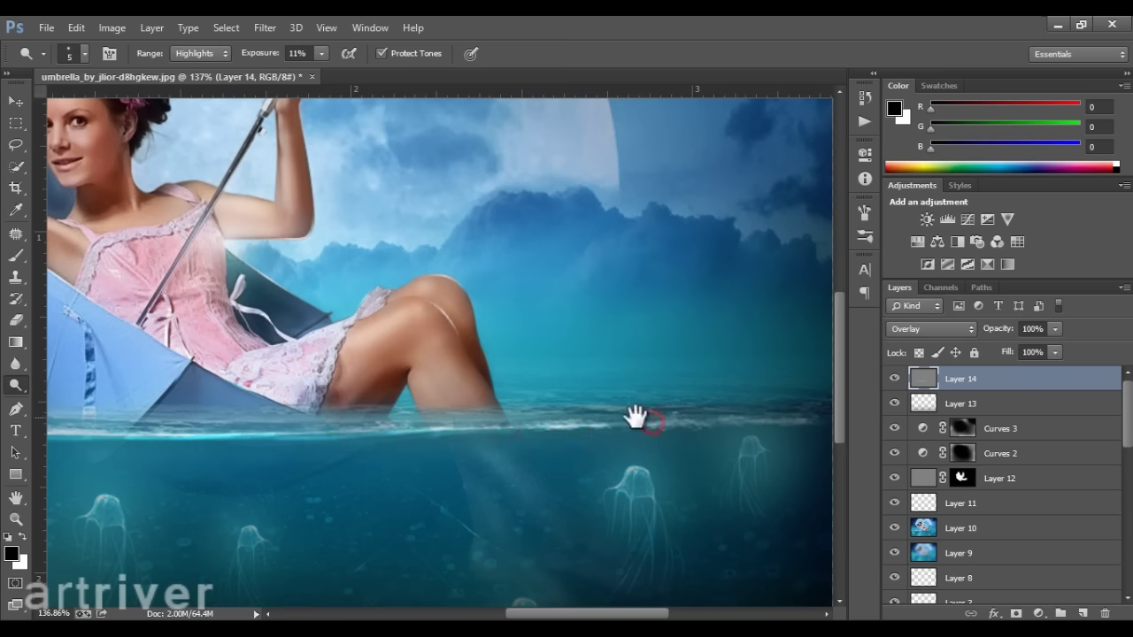
drag(635, 416, 407, 425)
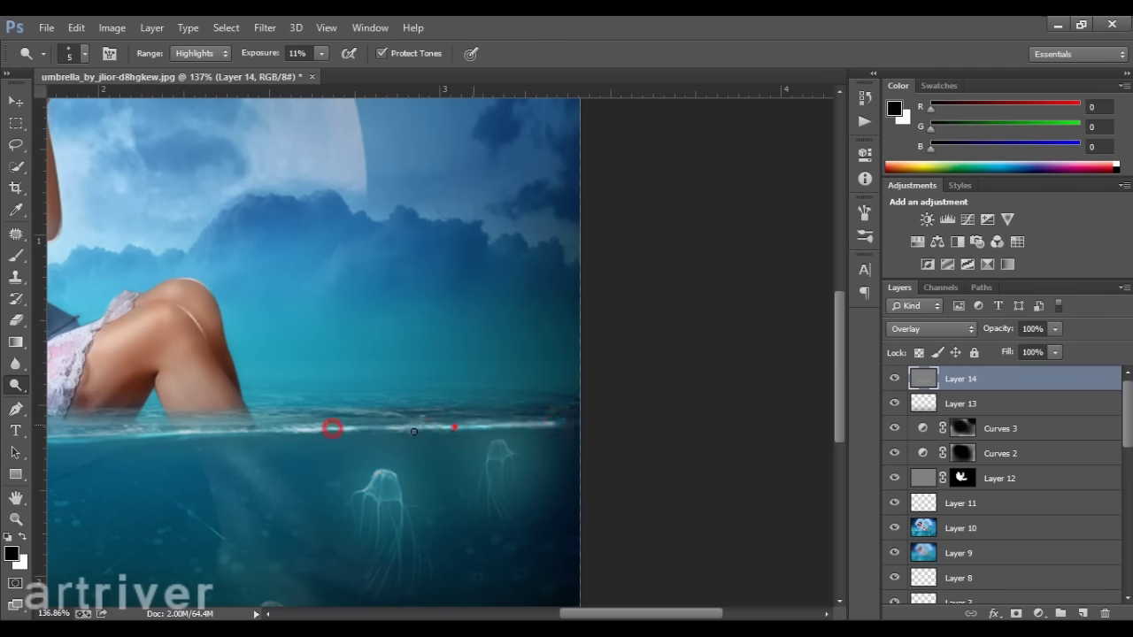
drag(296, 461, 615, 459)
drag(352, 451, 692, 425)
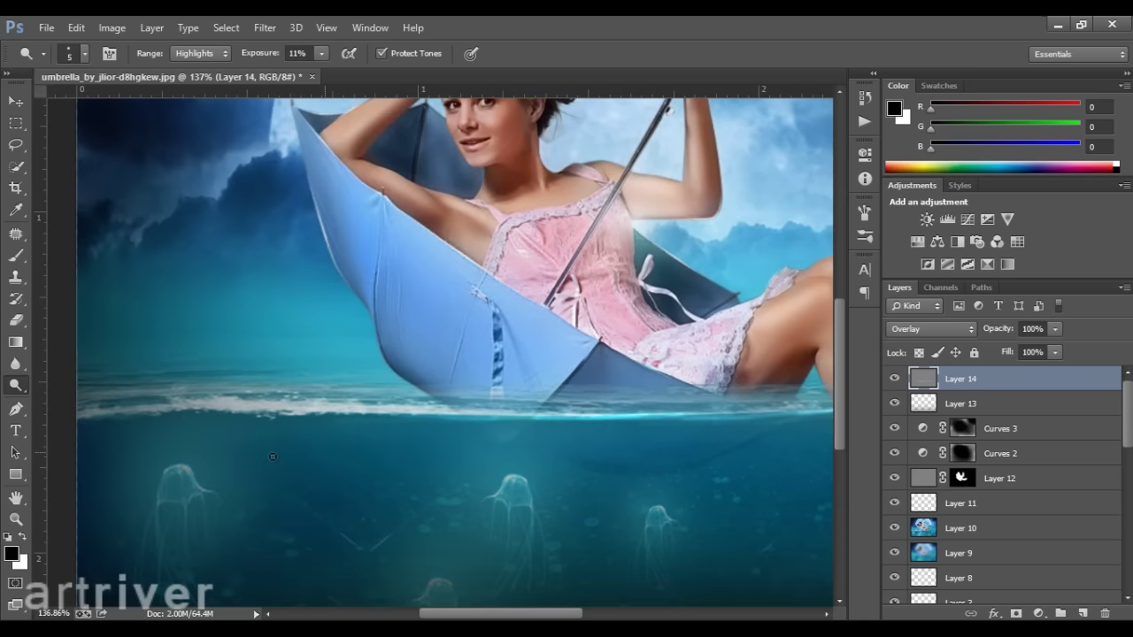
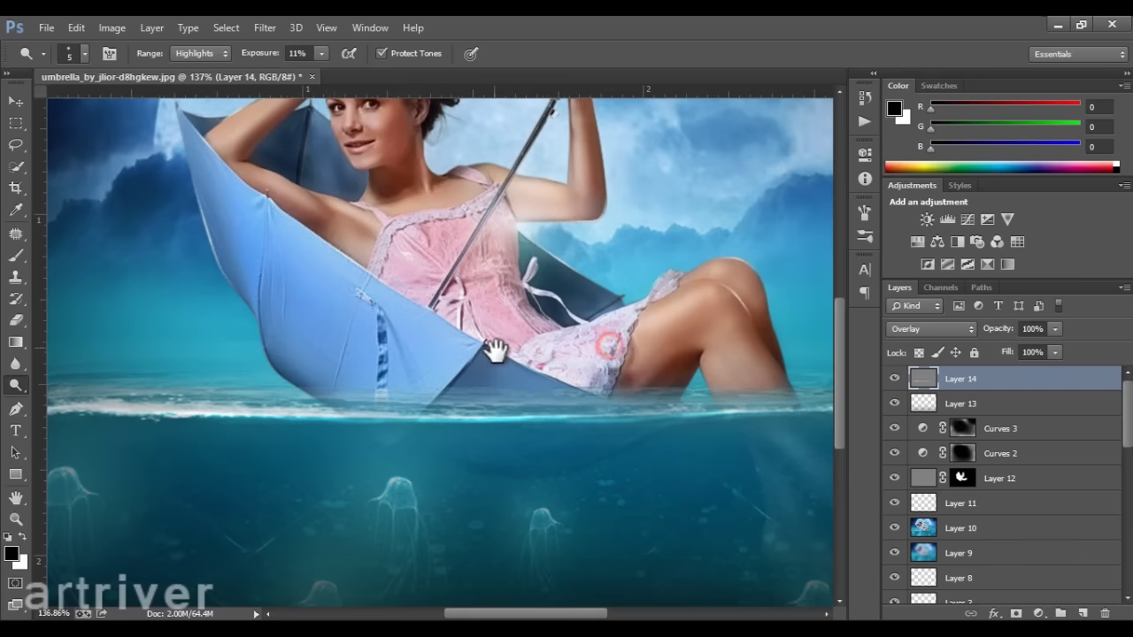
Dodge brighter highlights along the woman's thigh, knee and shin
scroll(498, 346, right, 5)
scroll(623, 333, up, 1)
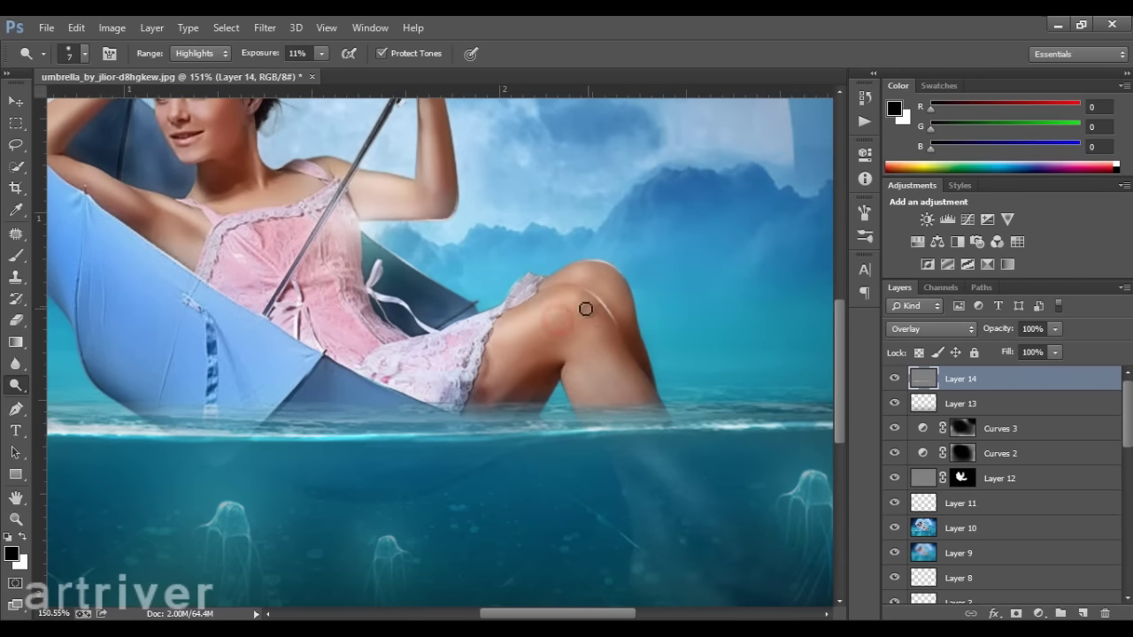
drag(569, 304, 565, 305)
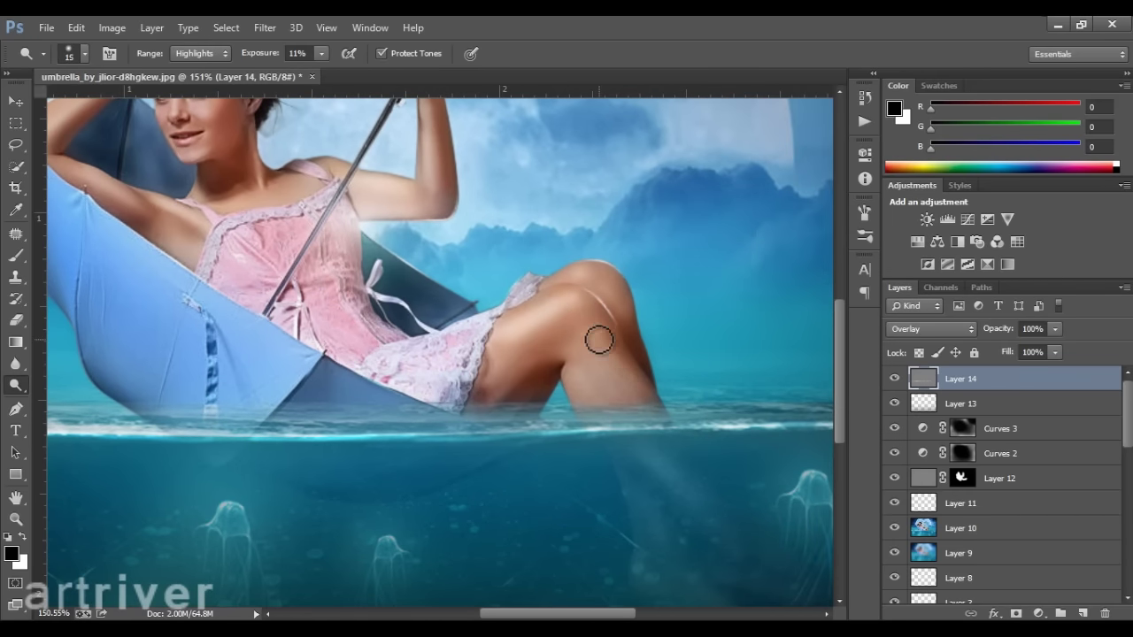
drag(633, 402, 610, 271)
With a smaller dodge brush, add highlights to the raised arm and cheek
key(bracketleft)
click(367, 182)
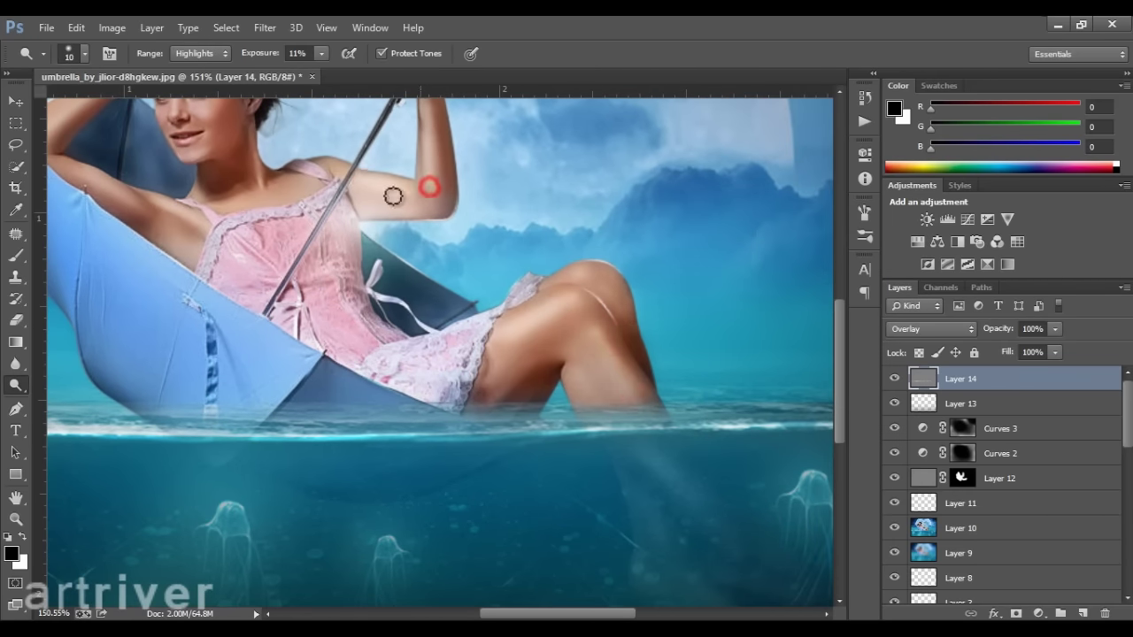
scroll(255, 226, up, 2)
key(bracketleft)
scroll(237, 225, up, 1)
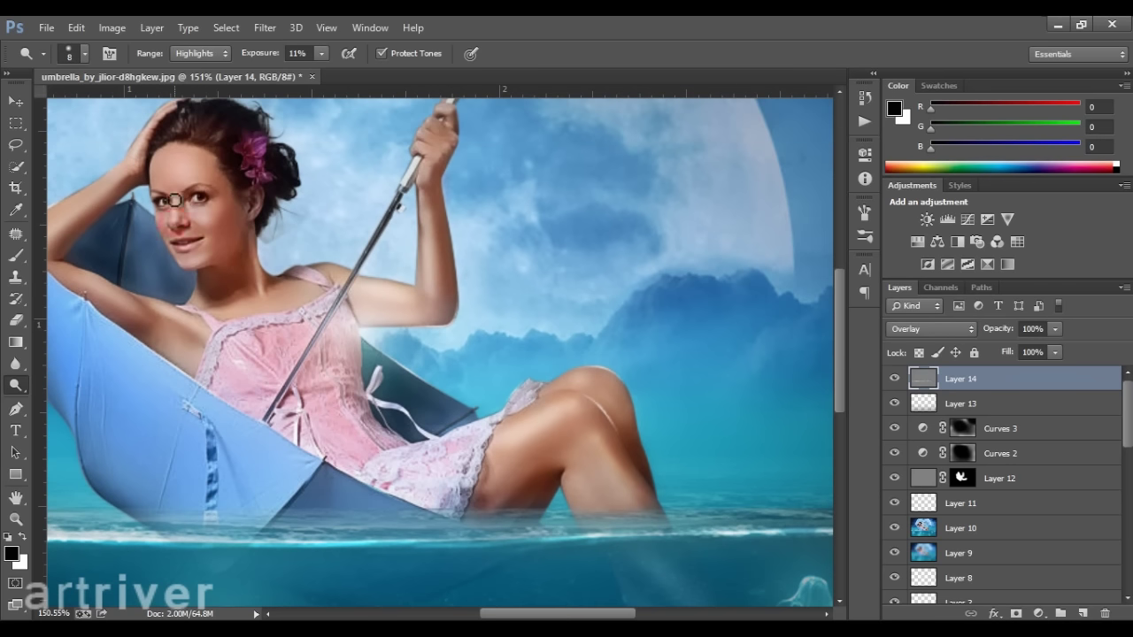
key(bracketleft)
click(206, 223)
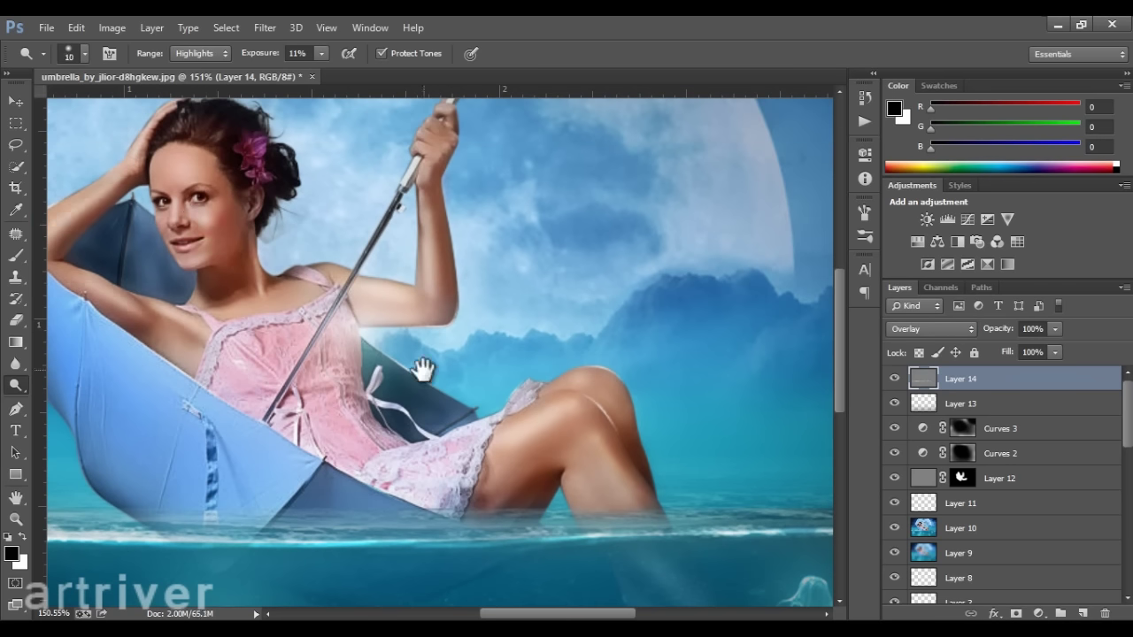
drag(422, 370, 511, 267)
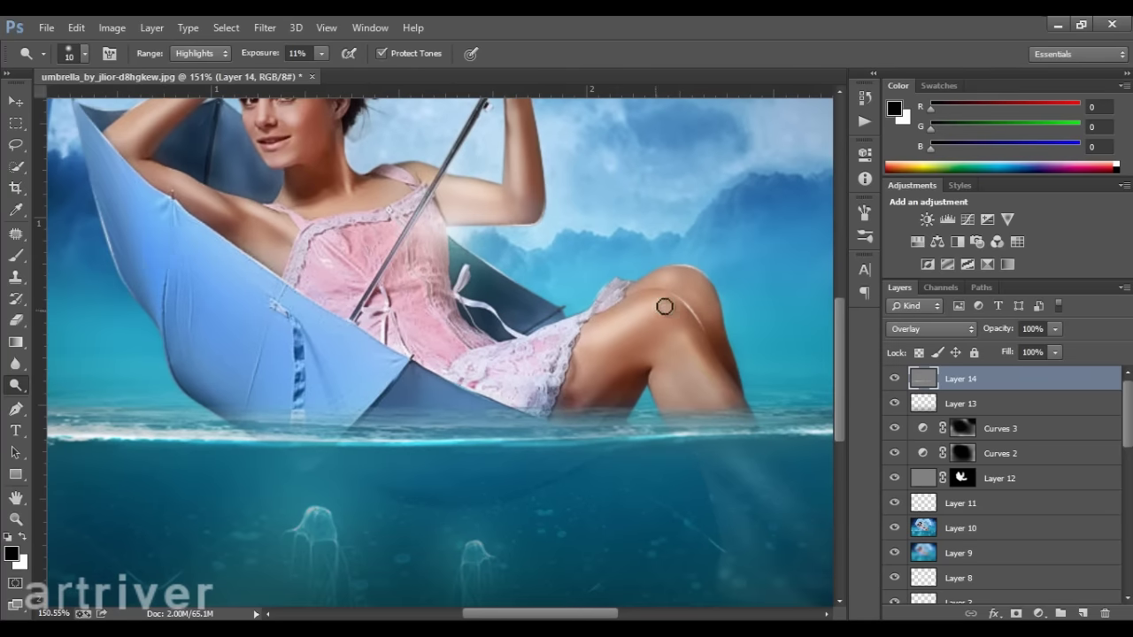
With a larger dodge brush, brighten the glow of the jellyfish underwater
scroll(701, 332, down, 3)
scroll(278, 451, down, 2)
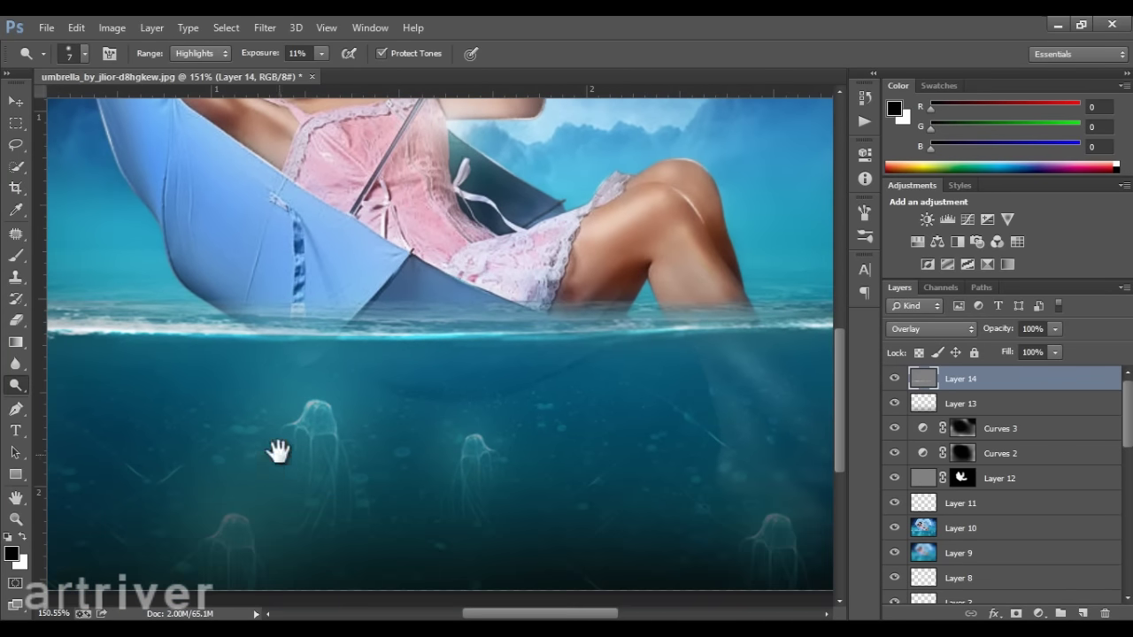
scroll(251, 339, left, 8)
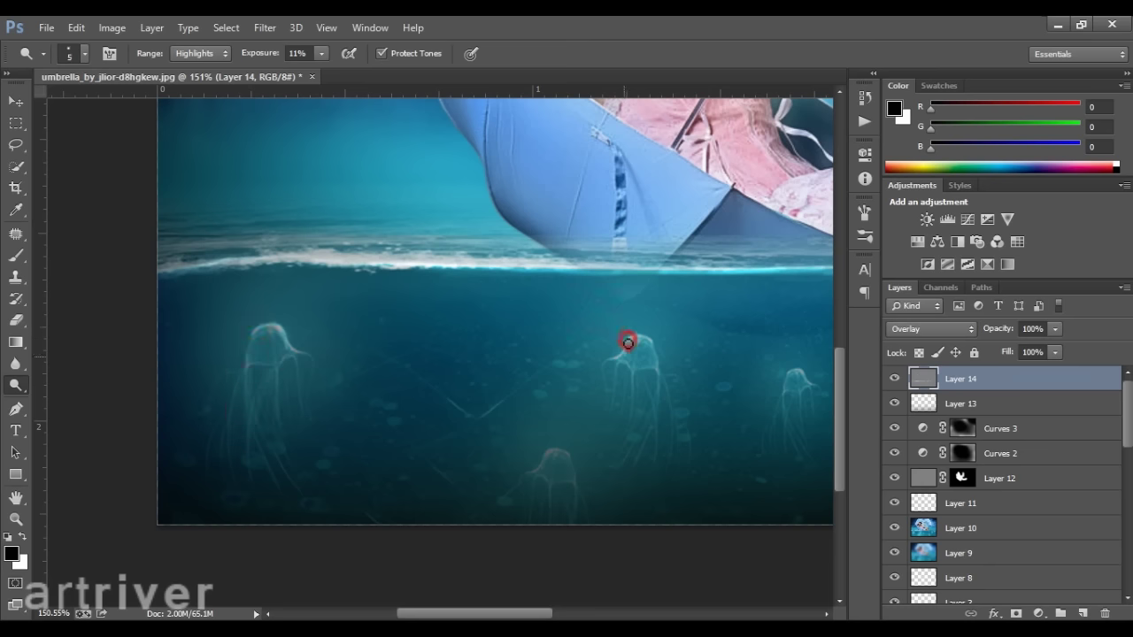
key(bracketright)
key(bracketright)
key(bracketright)
scroll(610, 354, down, 3)
drag(610, 354, 410, 438)
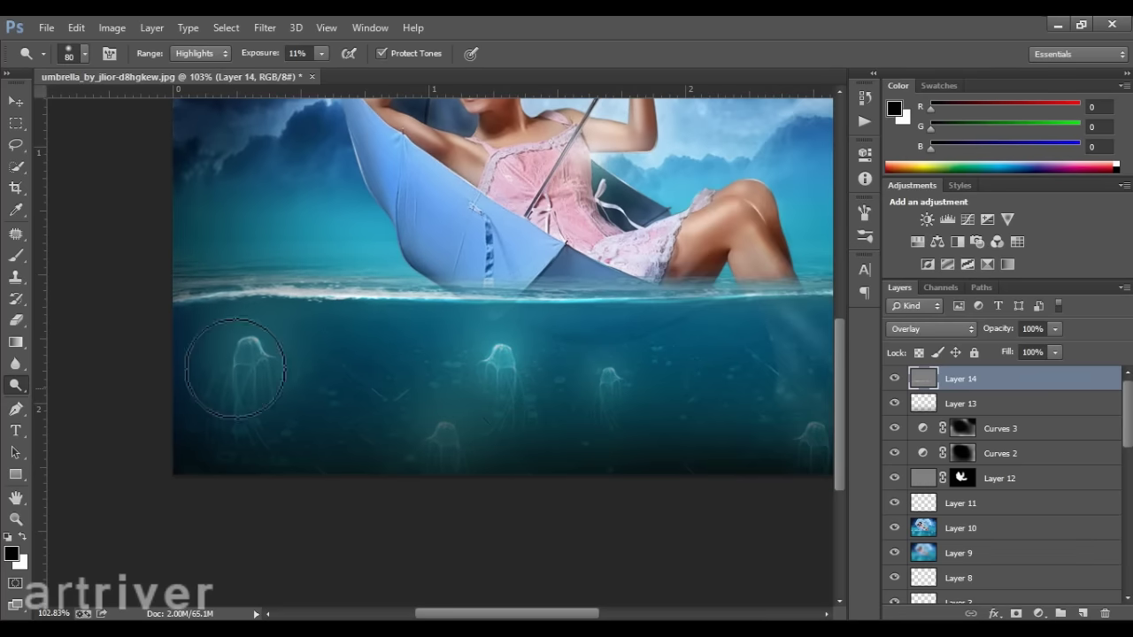
scroll(610, 366, right, 5)
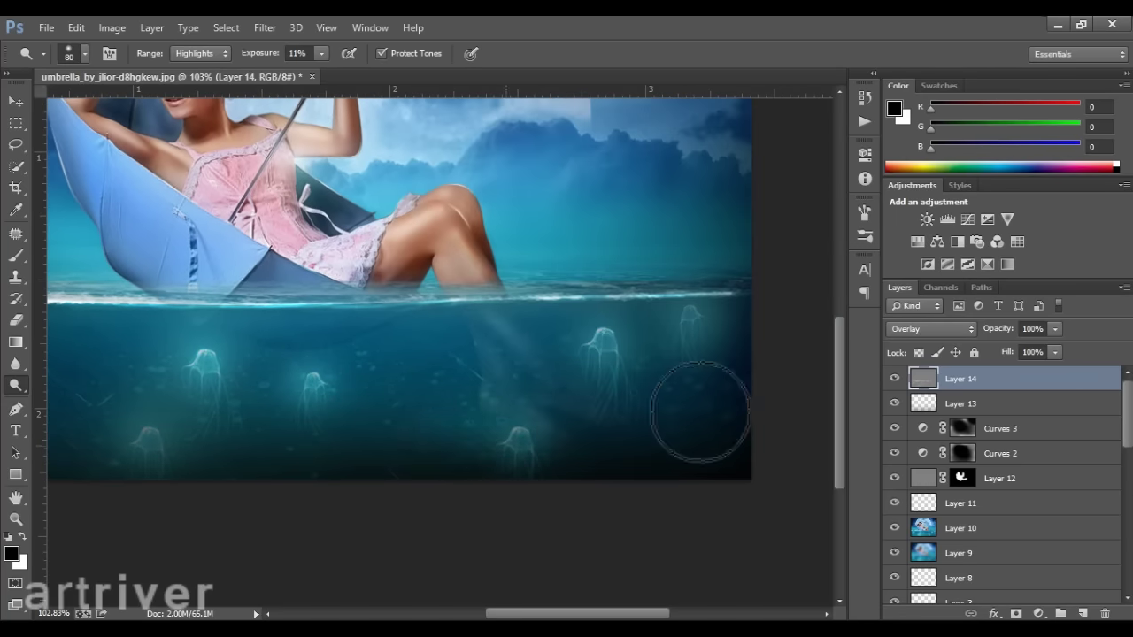
scroll(652, 321, left, 5)
scroll(561, 409, up, 3)
scroll(501, 222, up, 1)
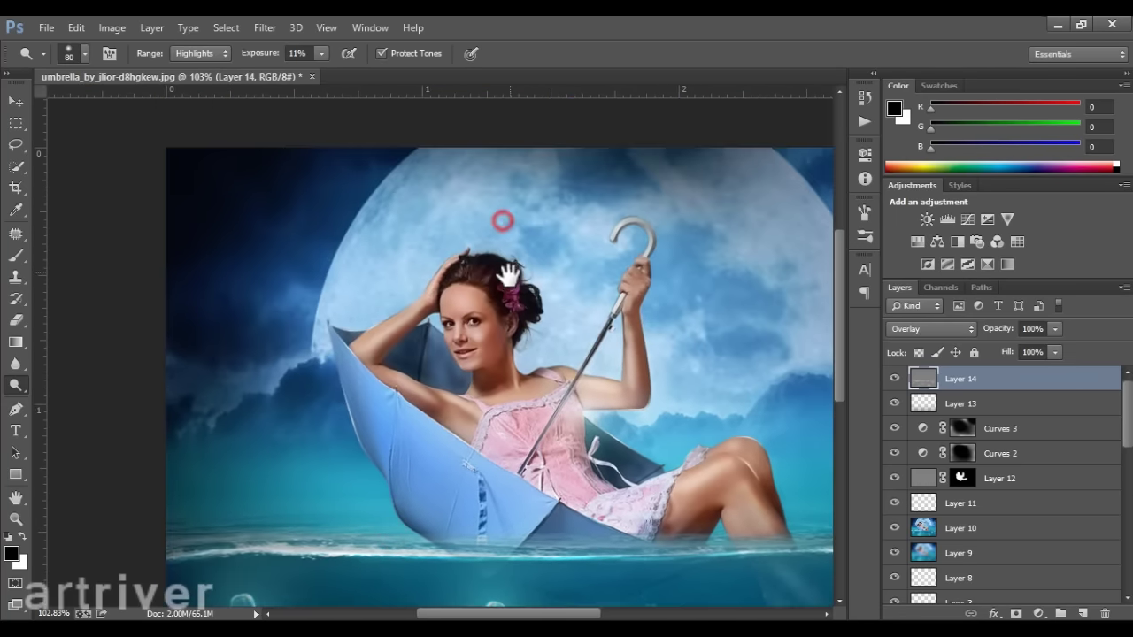
scroll(440, 343, down, 3)
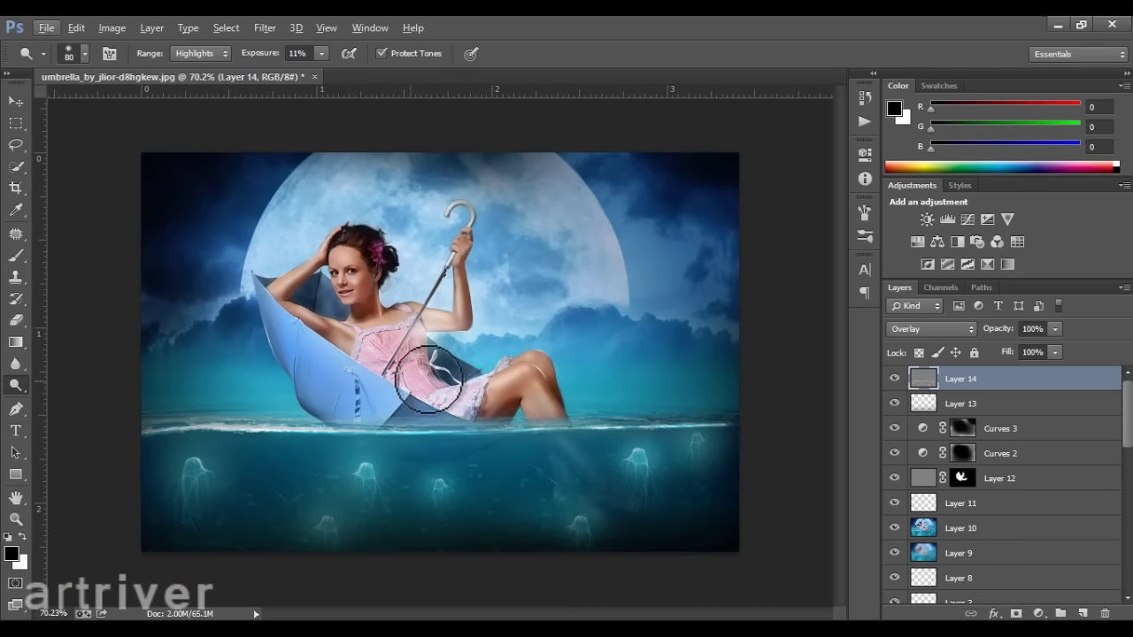
scroll(562, 416, up, 4)
scroll(531, 404, up, 5)
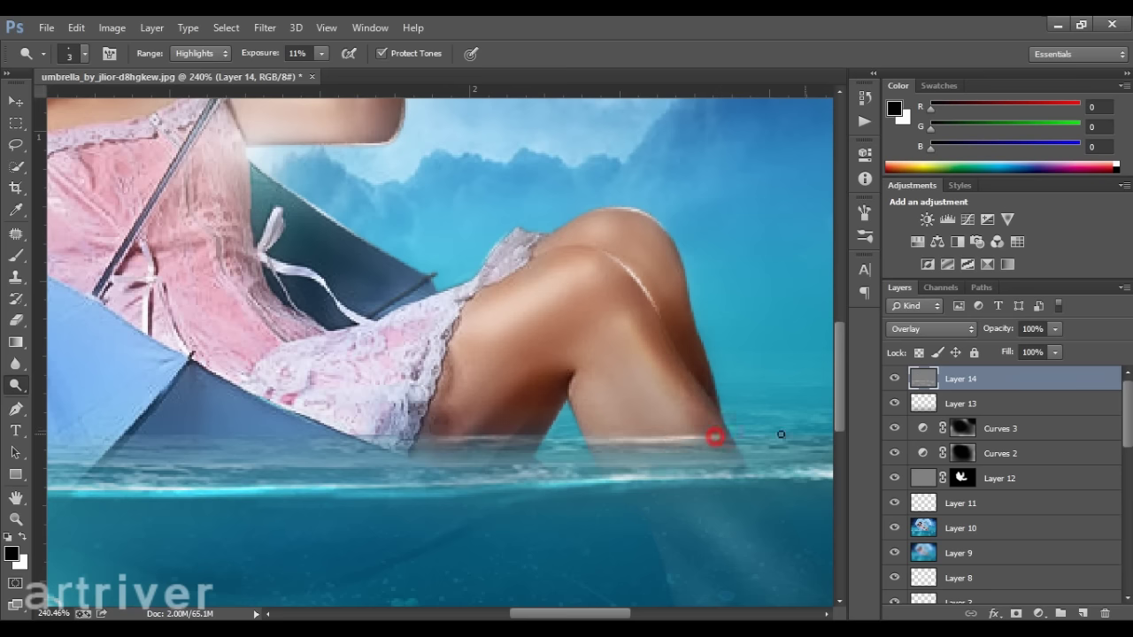
scroll(708, 447, left, 3)
scroll(632, 463, left, 3)
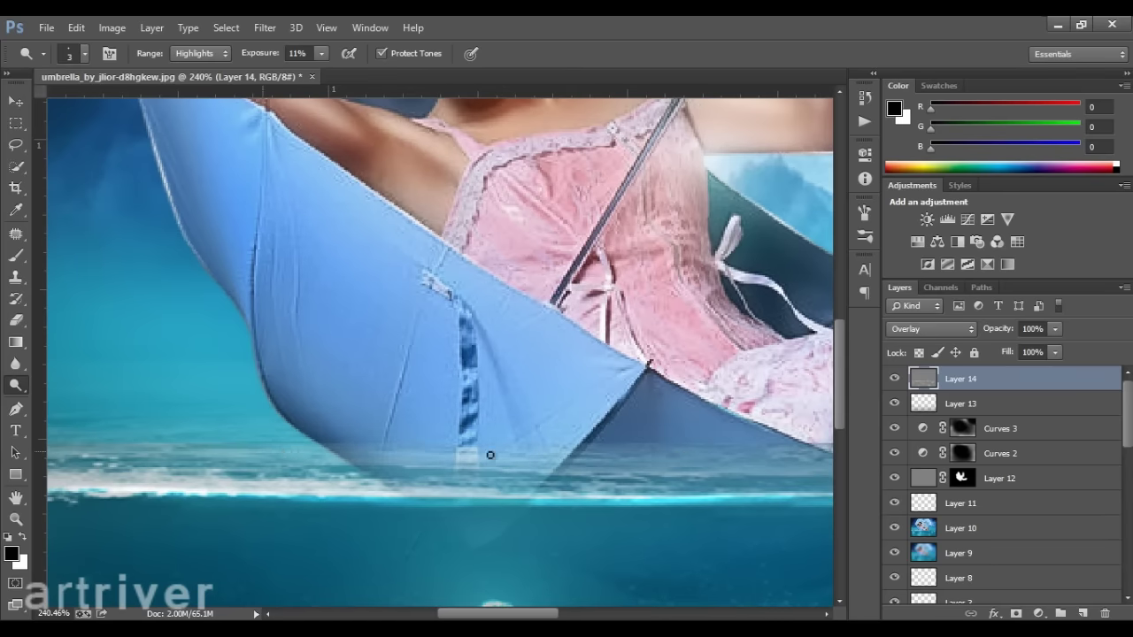
scroll(767, 454, right, 3)
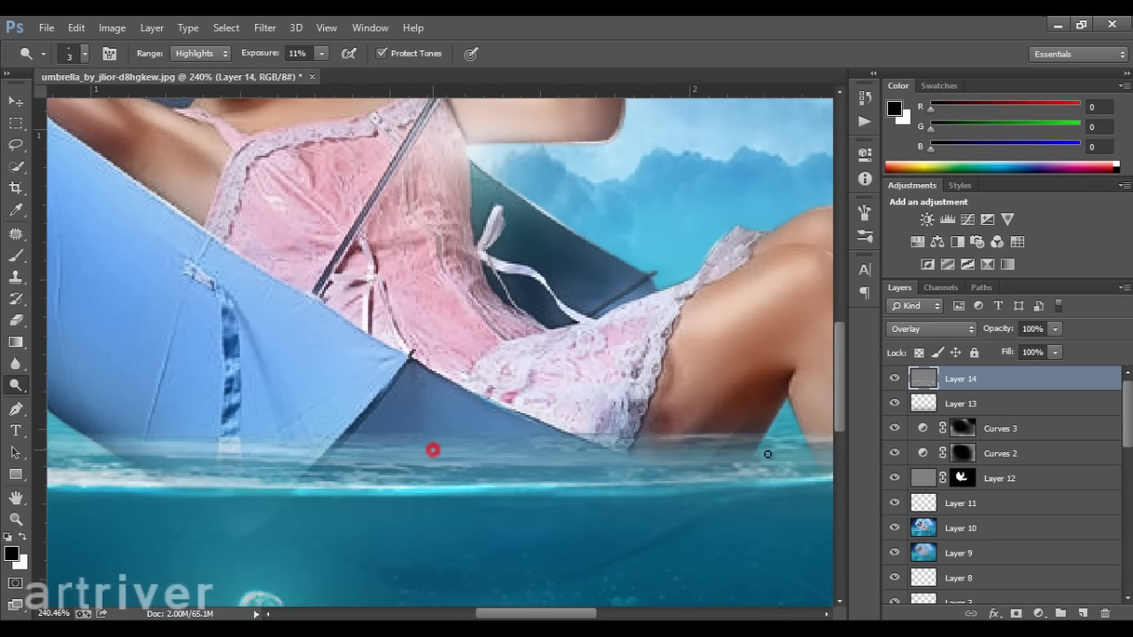
scroll(425, 458, left, 5)
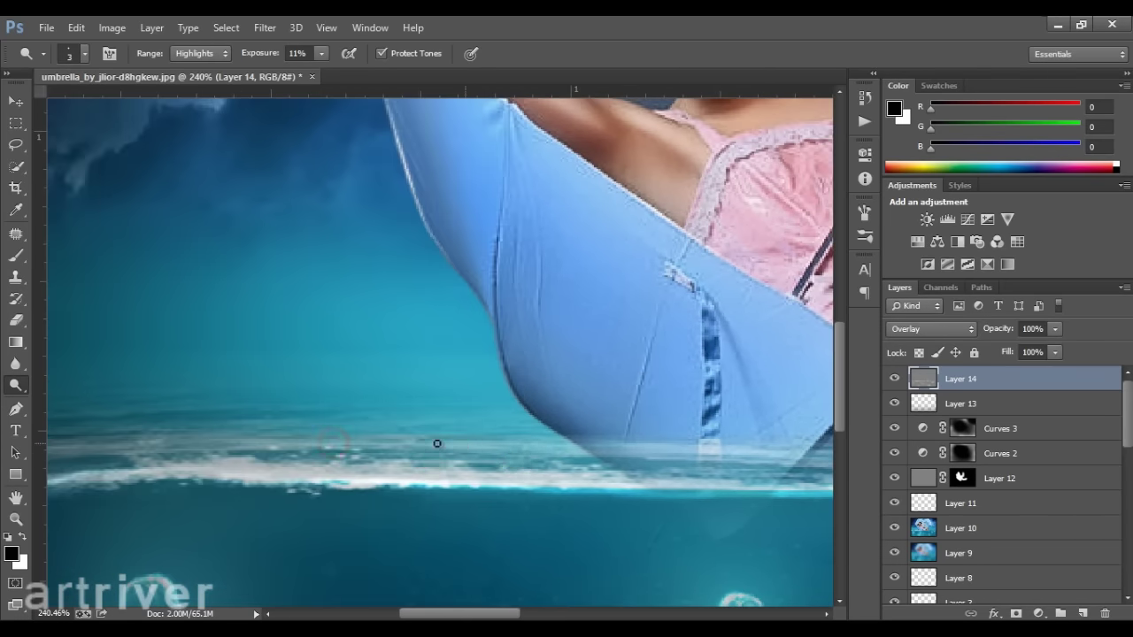
scroll(443, 434, down, 2)
scroll(496, 399, down, 2)
scroll(522, 327, down, 2)
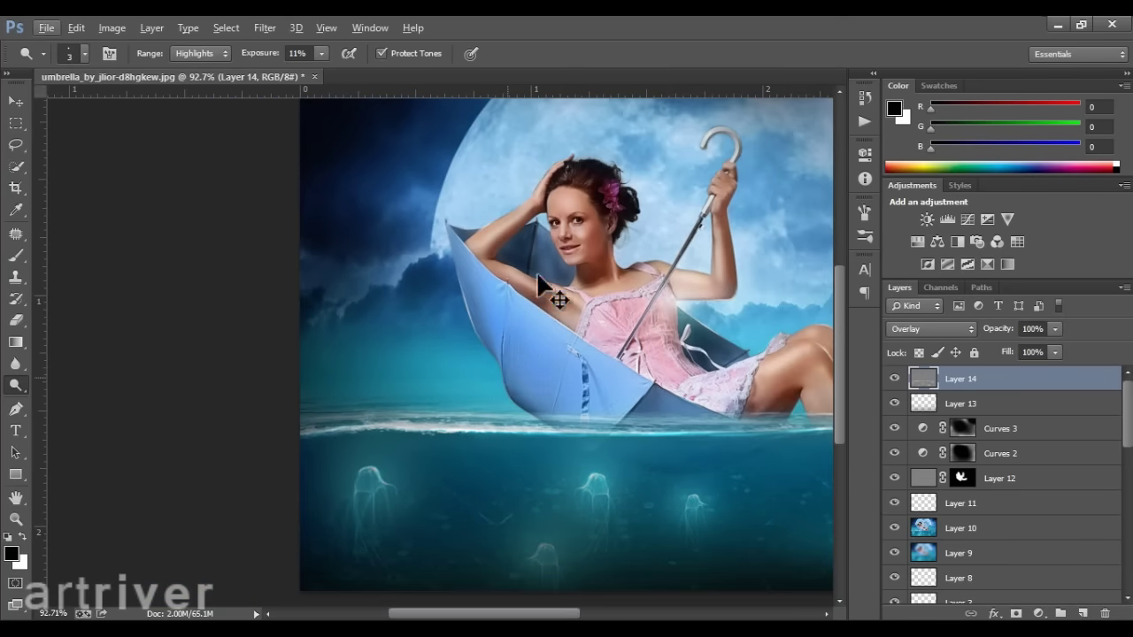
scroll(538, 281, down, 1)
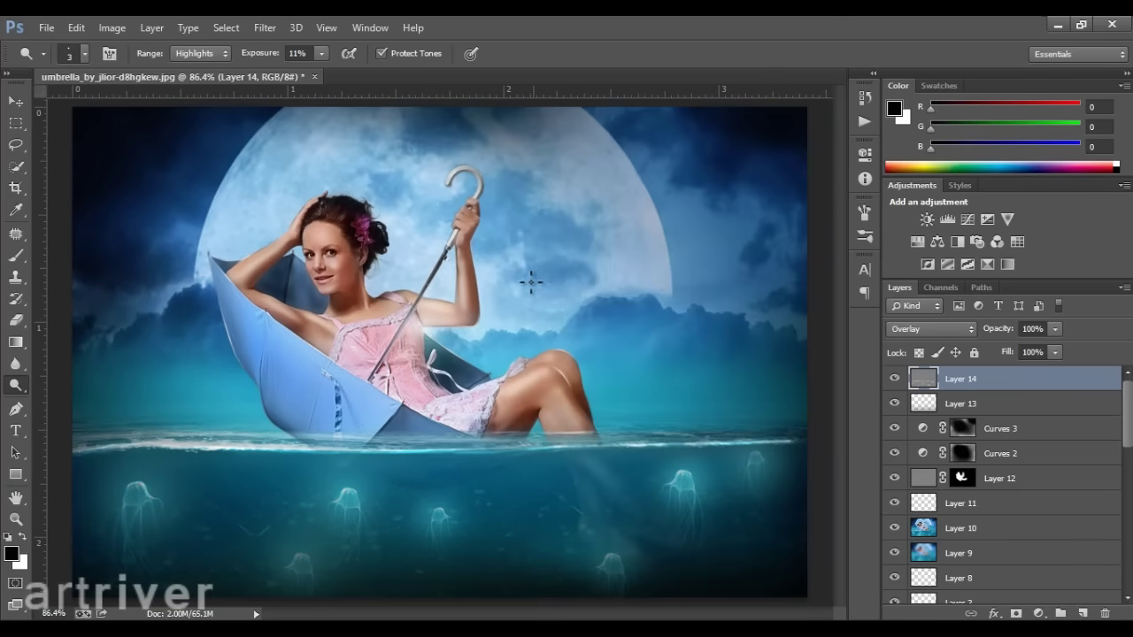
click(1083, 613)
Paint a light-blue soft-brush glow and stretch it over the moon and sky
key(b)
alt+click(537, 275)
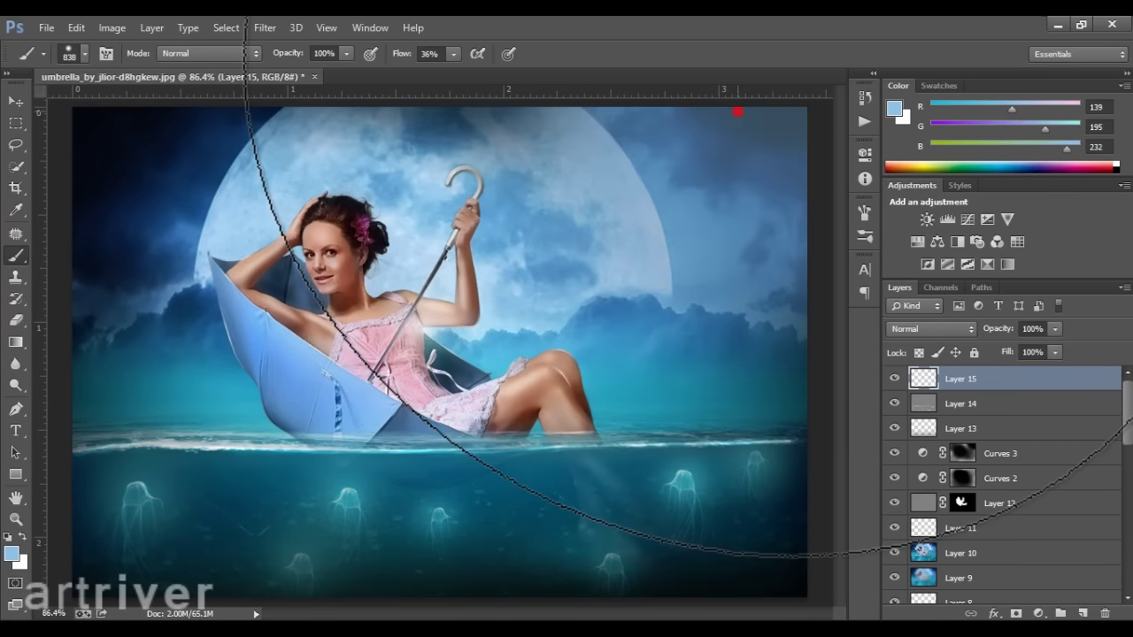
click(779, 116)
key(ctrl+t)
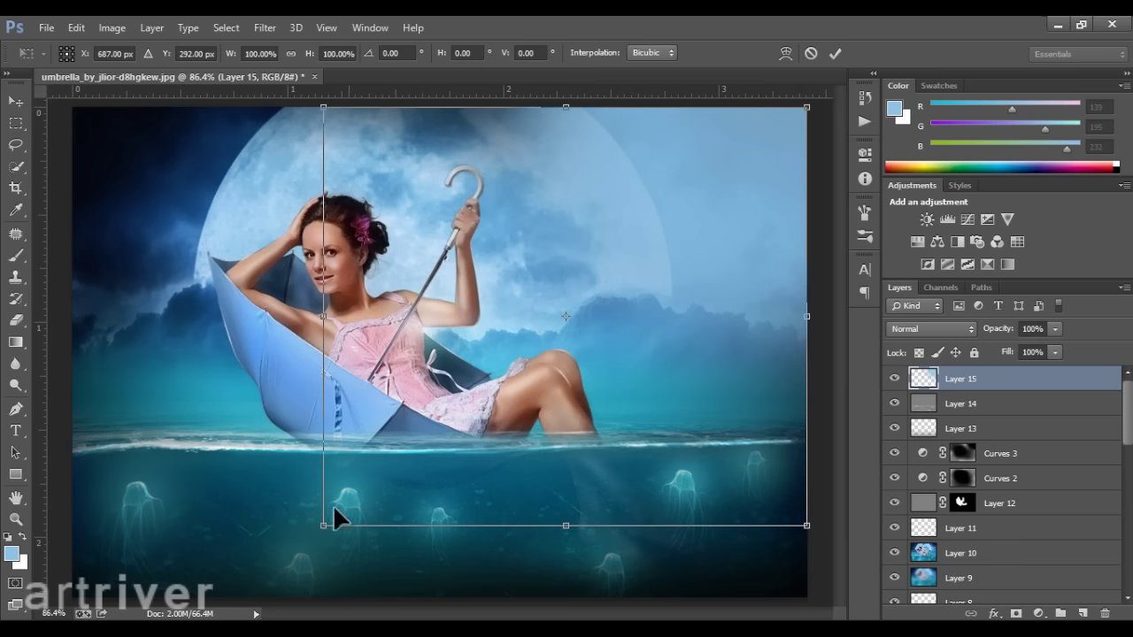
drag(337, 518, 168, 553)
drag(675, 220, 716, 190)
key(Return)
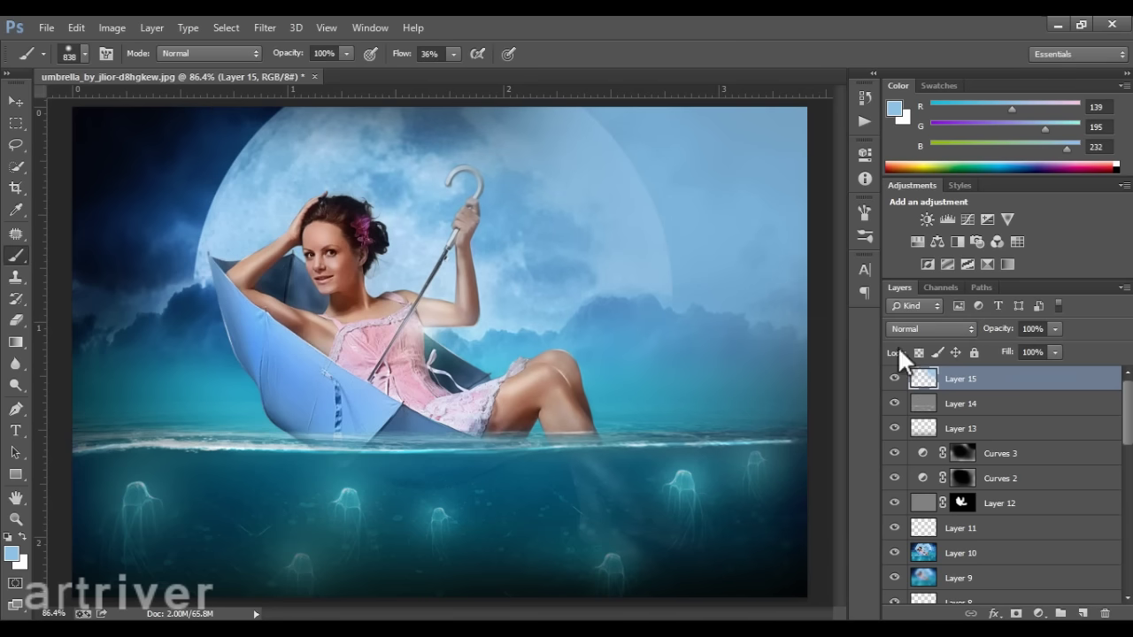
Set the glow layer's blend mode to Screen and adjust its Hue/Saturation
click(927, 324)
click(932, 158)
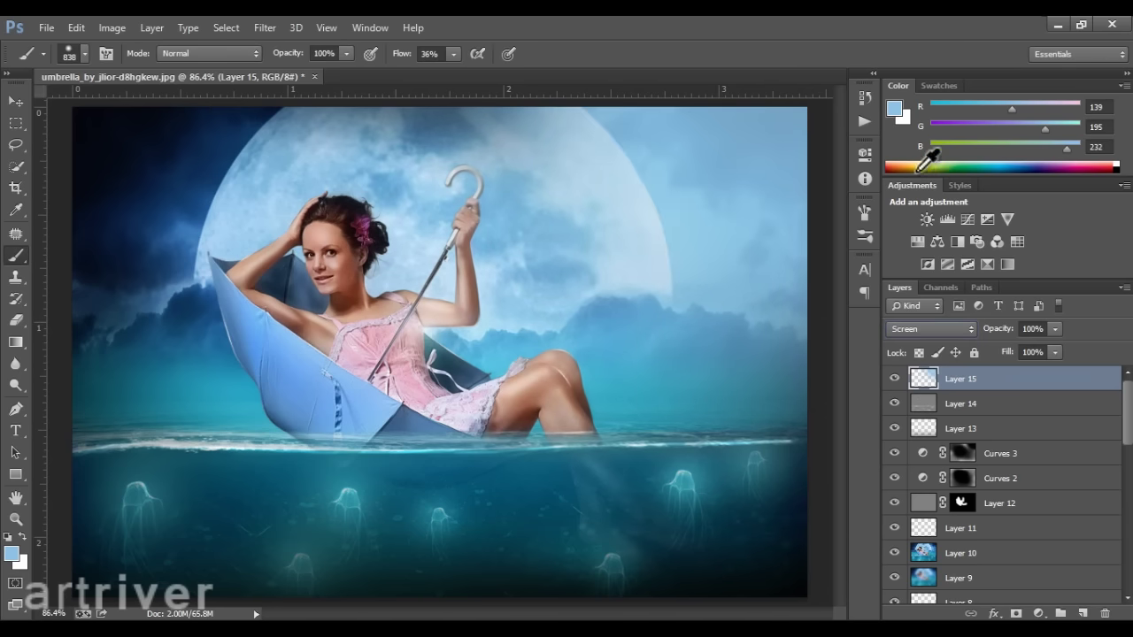
key(ctrl+u)
drag(885, 248, 909, 248)
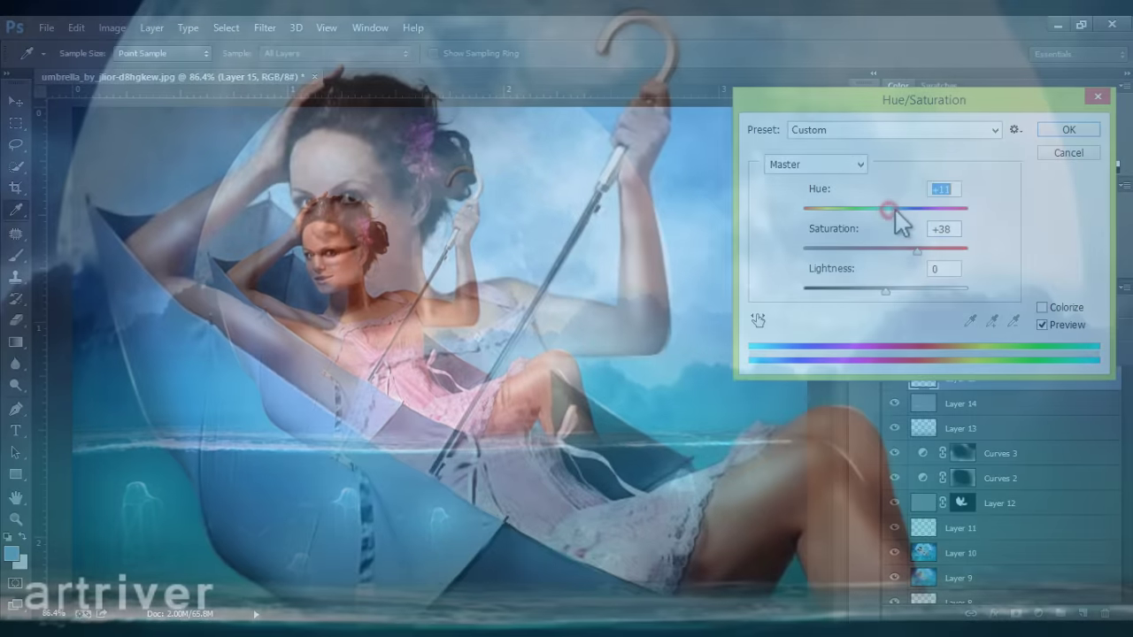